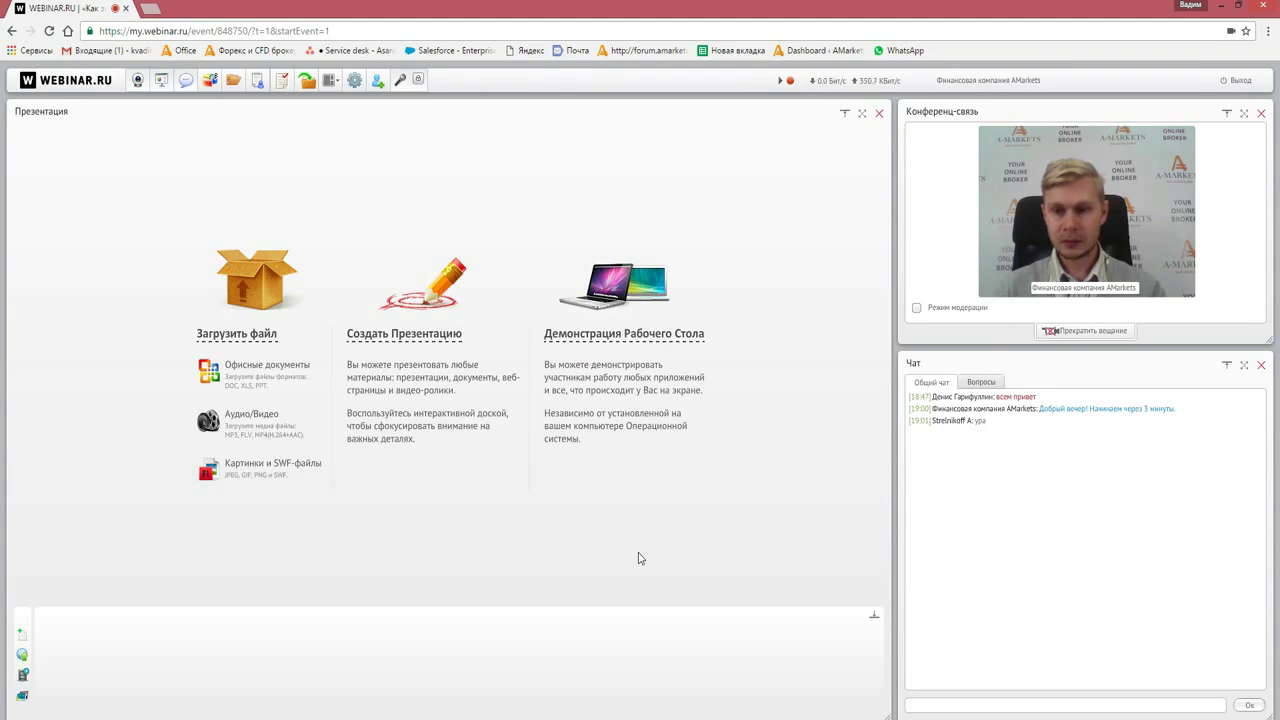
Check the webinar's participant questions and return to the general chat.
{"action": "left_click", "coordinate": [993, 383]}
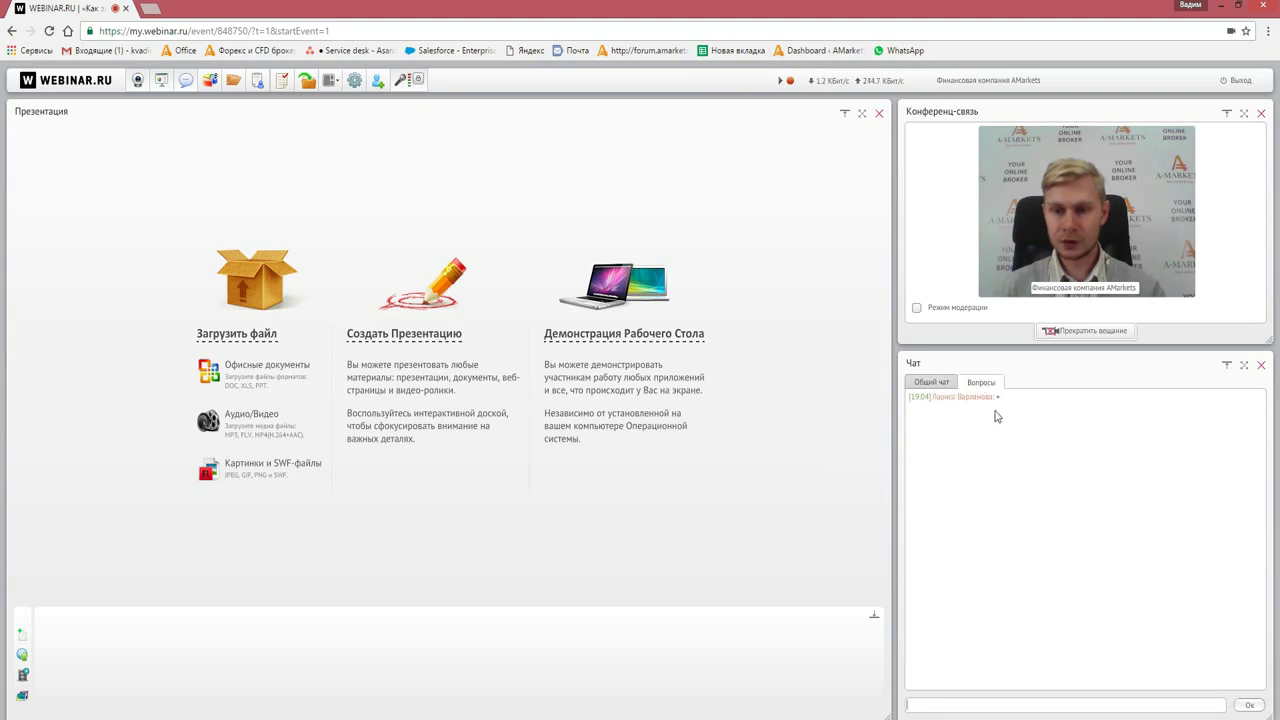
{"action": "left_click", "coordinate": [933, 383]}
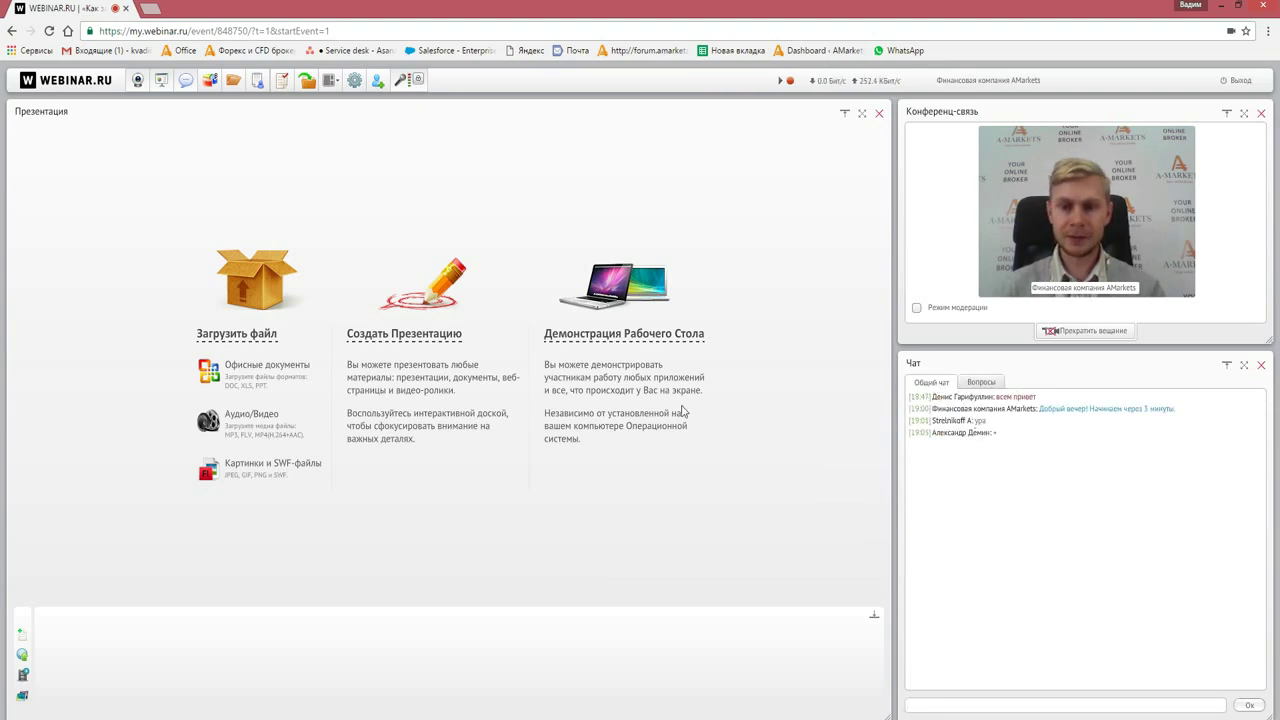
Start broadcasting the desktop (Рабочий стол) to the webinar in high quality 1280x720, and switch to the MetaTrader terminal.
{"action": "left_click", "coordinate": [622, 338]}
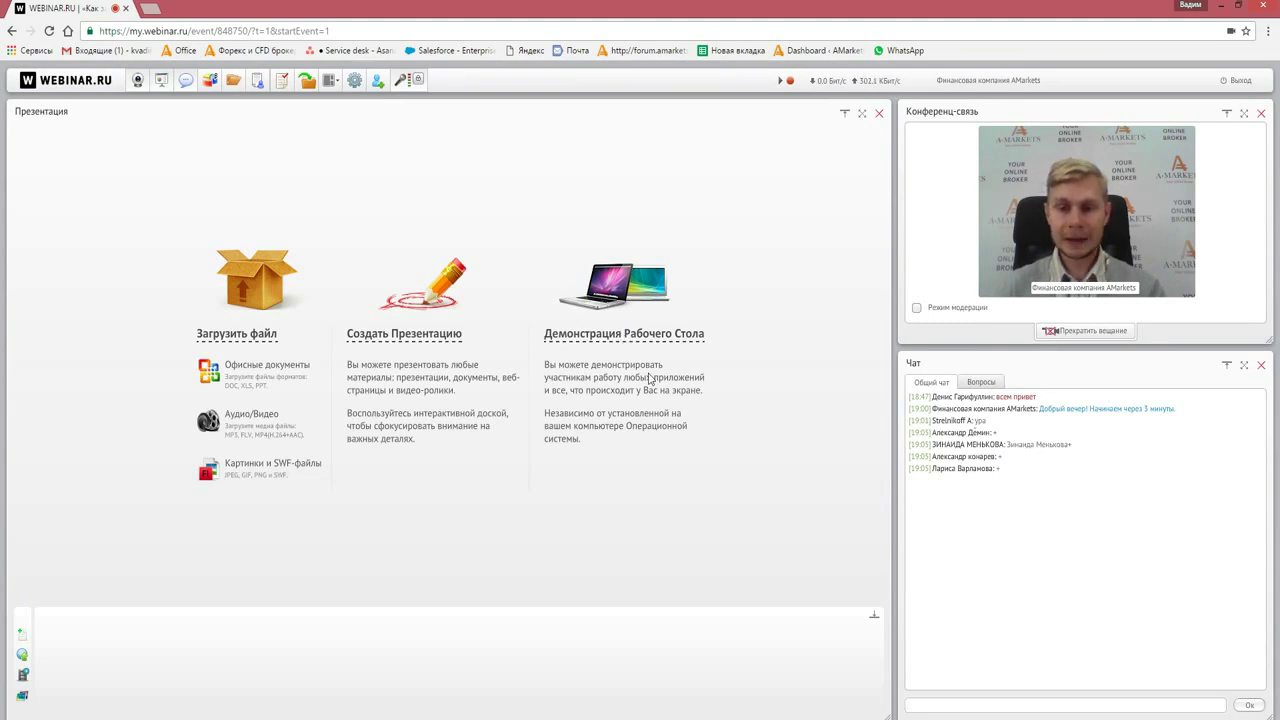
{"action": "left_click", "coordinate": [626, 340]}
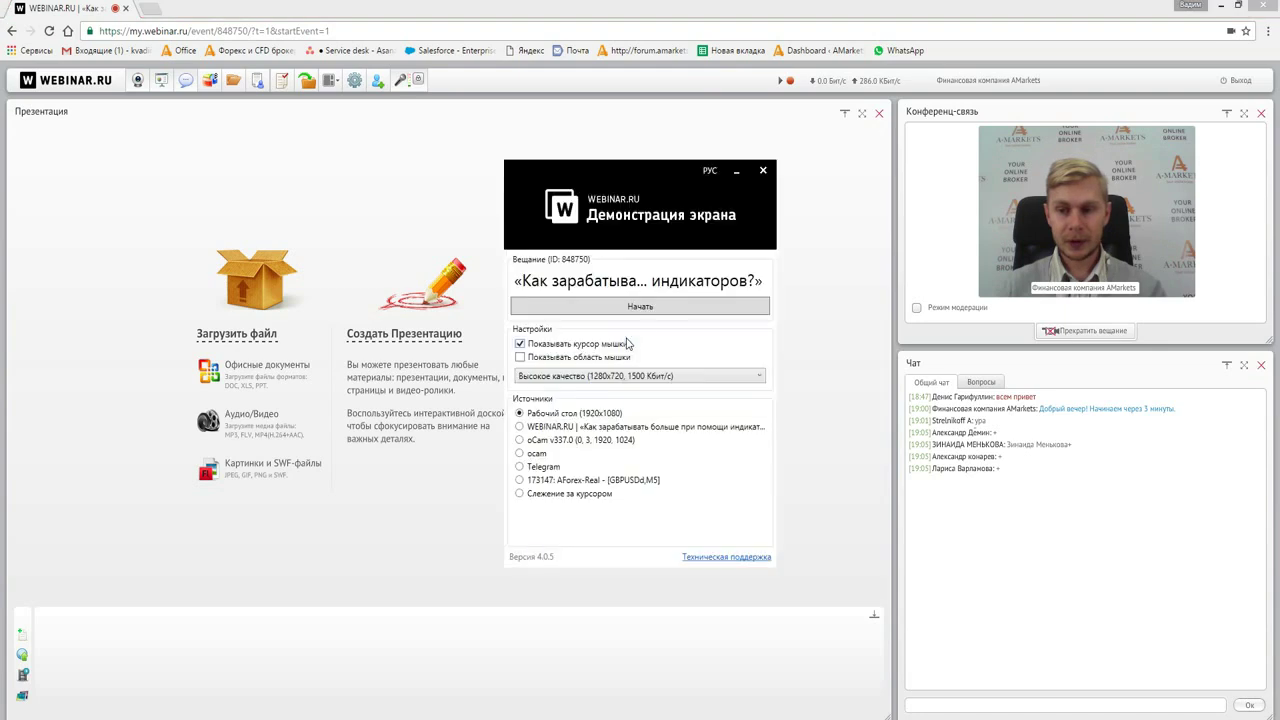
{"action": "left_click", "coordinate": [667, 306]}
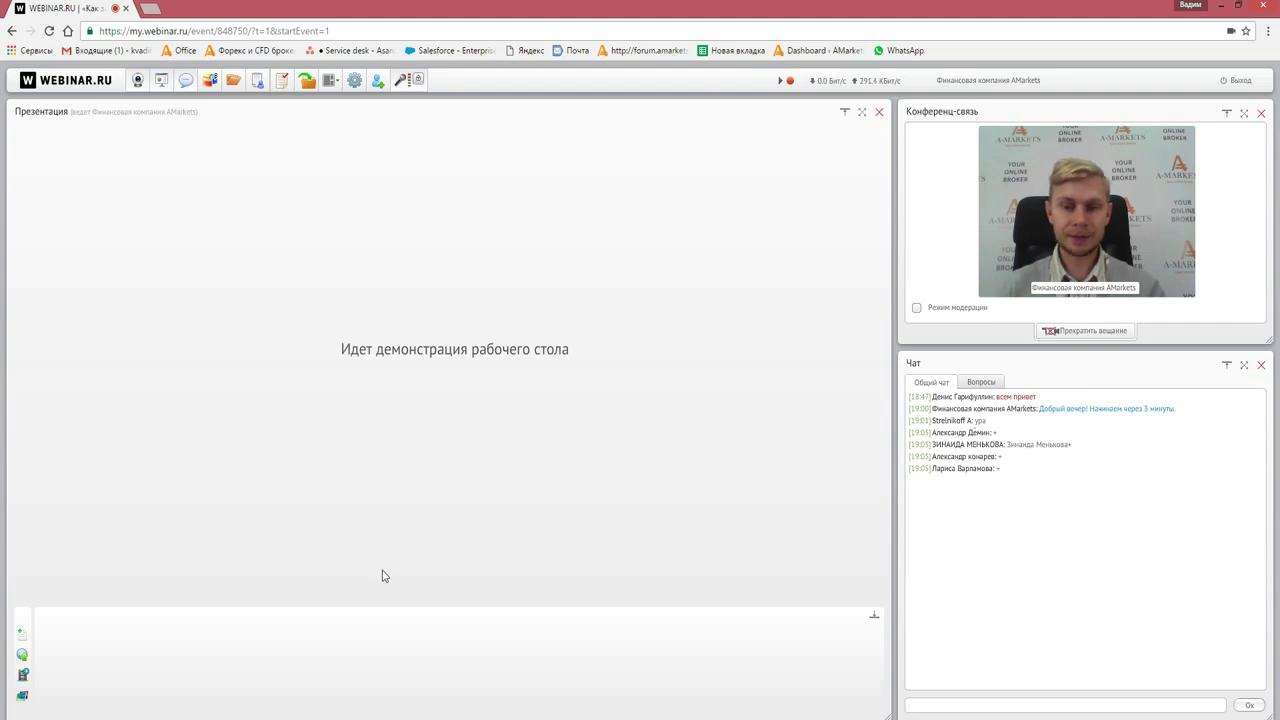
{"action": "key", "text": "alt+Tab"}
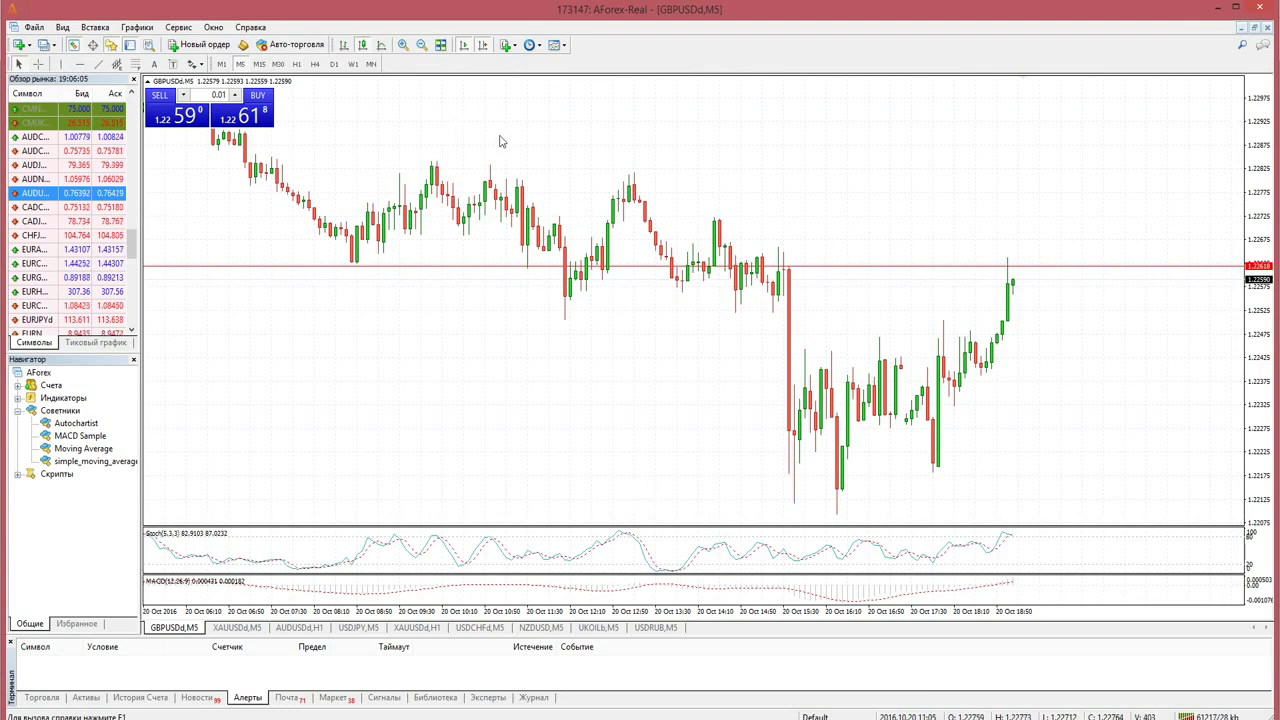
Examine the different places where the terminal offers technical indicators, including the Индикаторы group of the Navigator tree.
{"action": "left_click", "coordinate": [505, 46]}
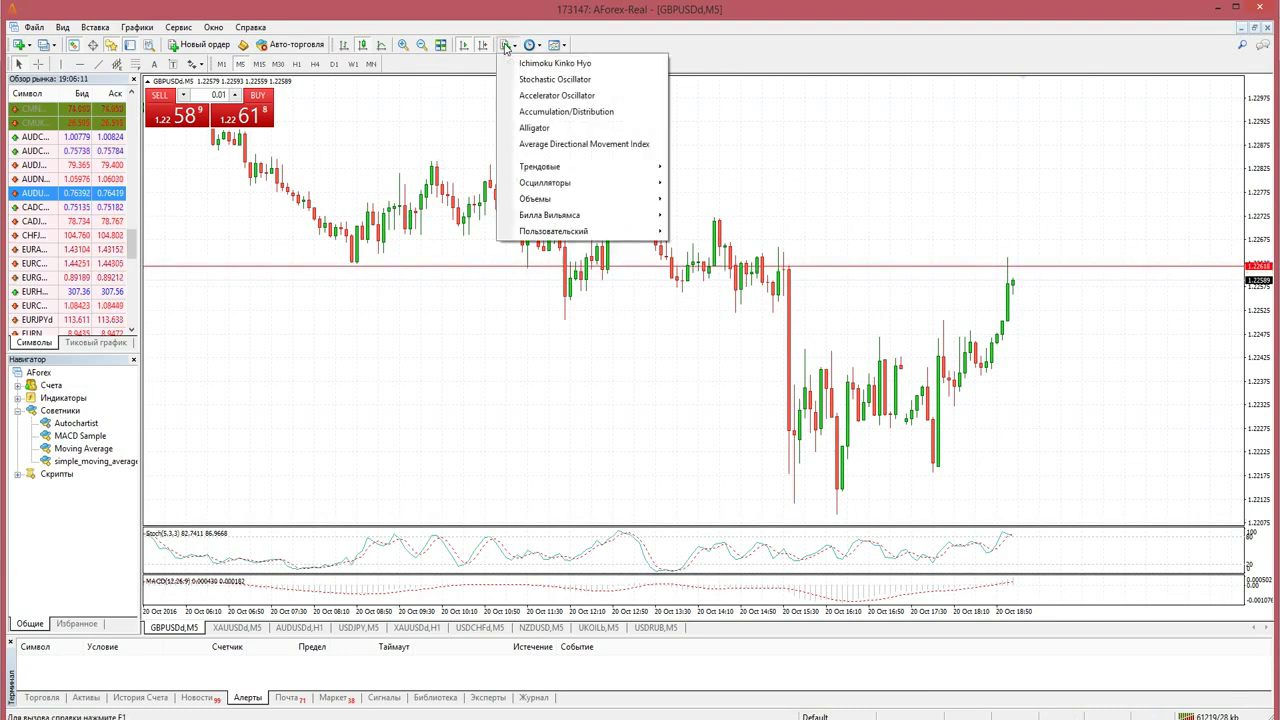
{"action": "left_click", "coordinate": [768, 61]}
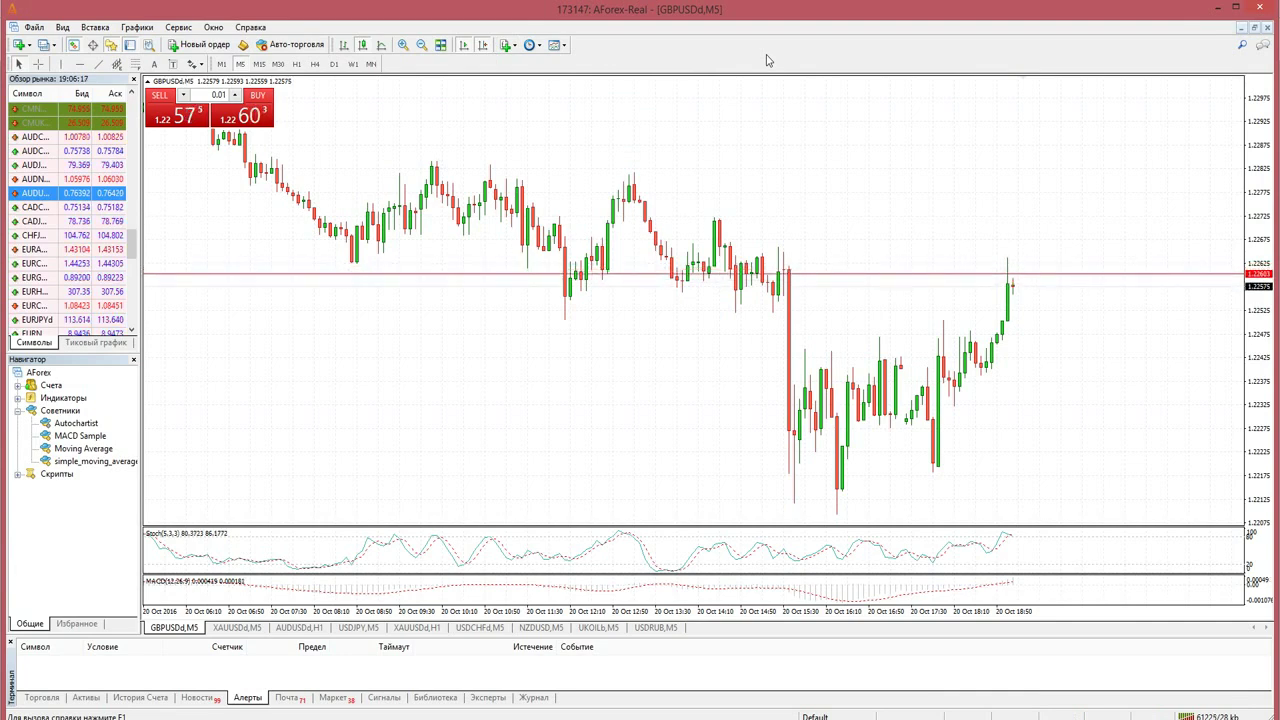
{"action": "left_click", "coordinate": [97, 30]}
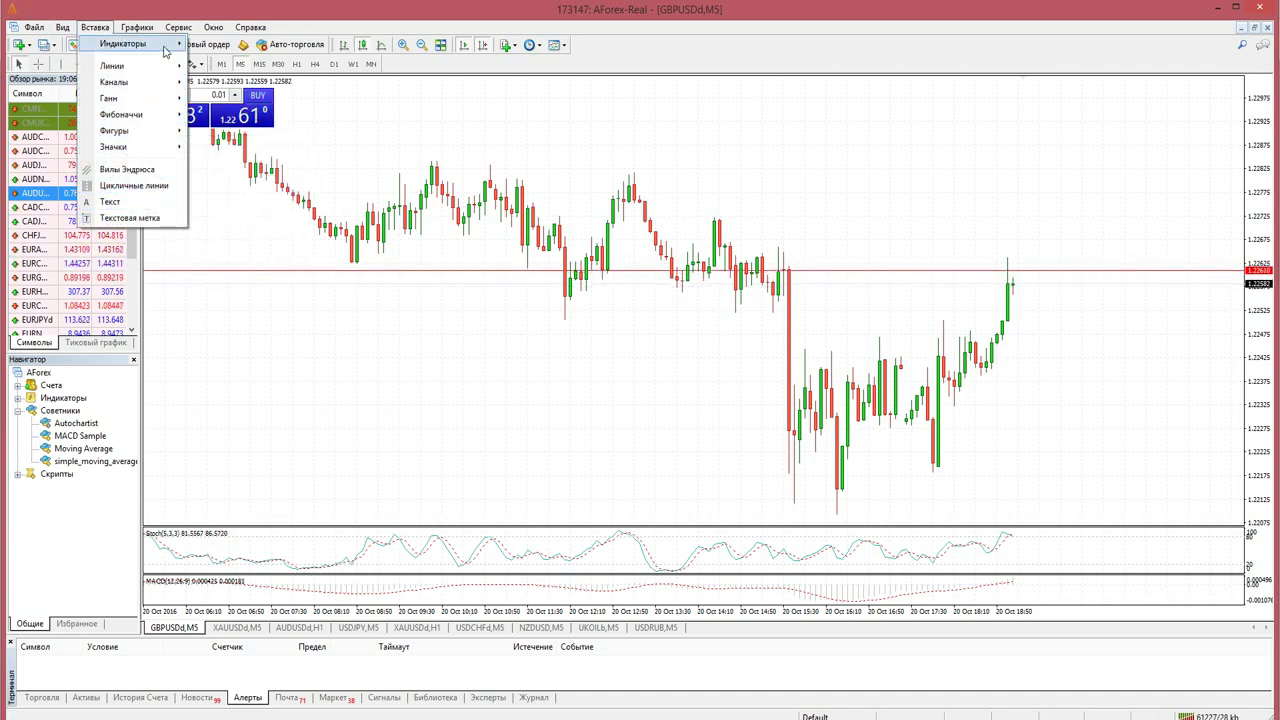
{"action": "left_click", "coordinate": [697, 120]}
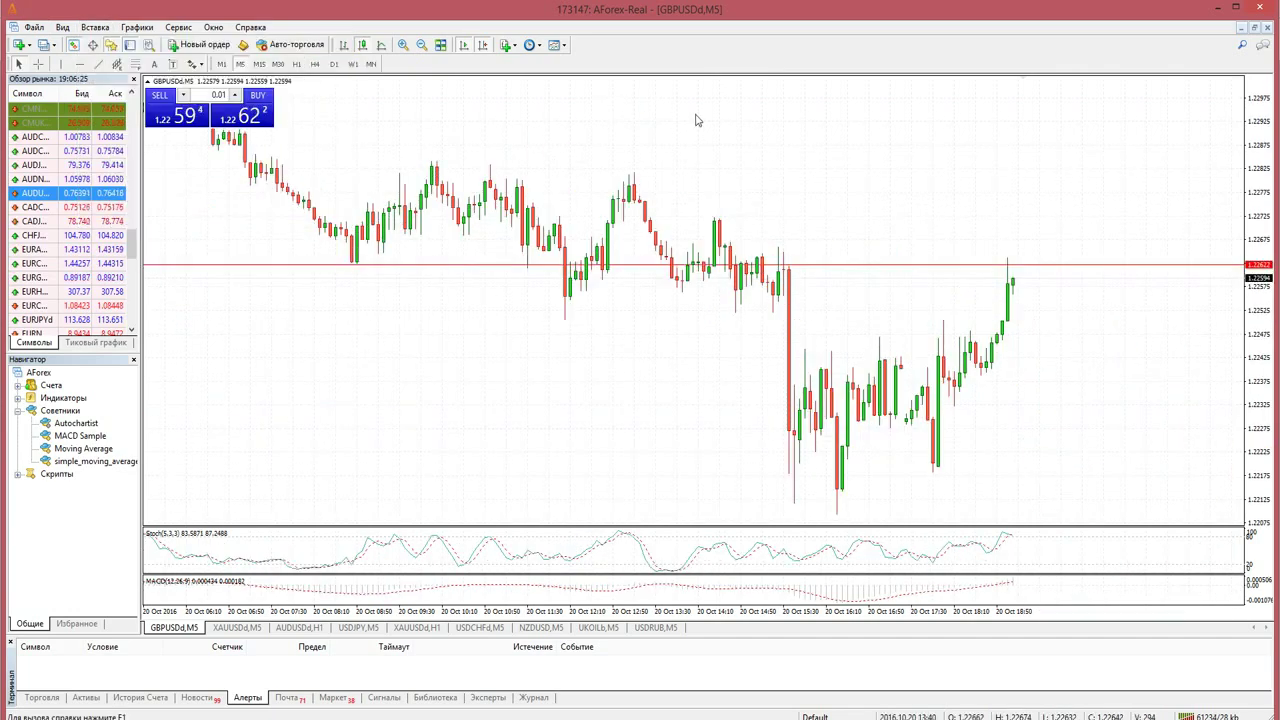
{"action": "left_click", "coordinate": [506, 46]}
{"action": "mouse_move", "coordinate": [603, 185]}
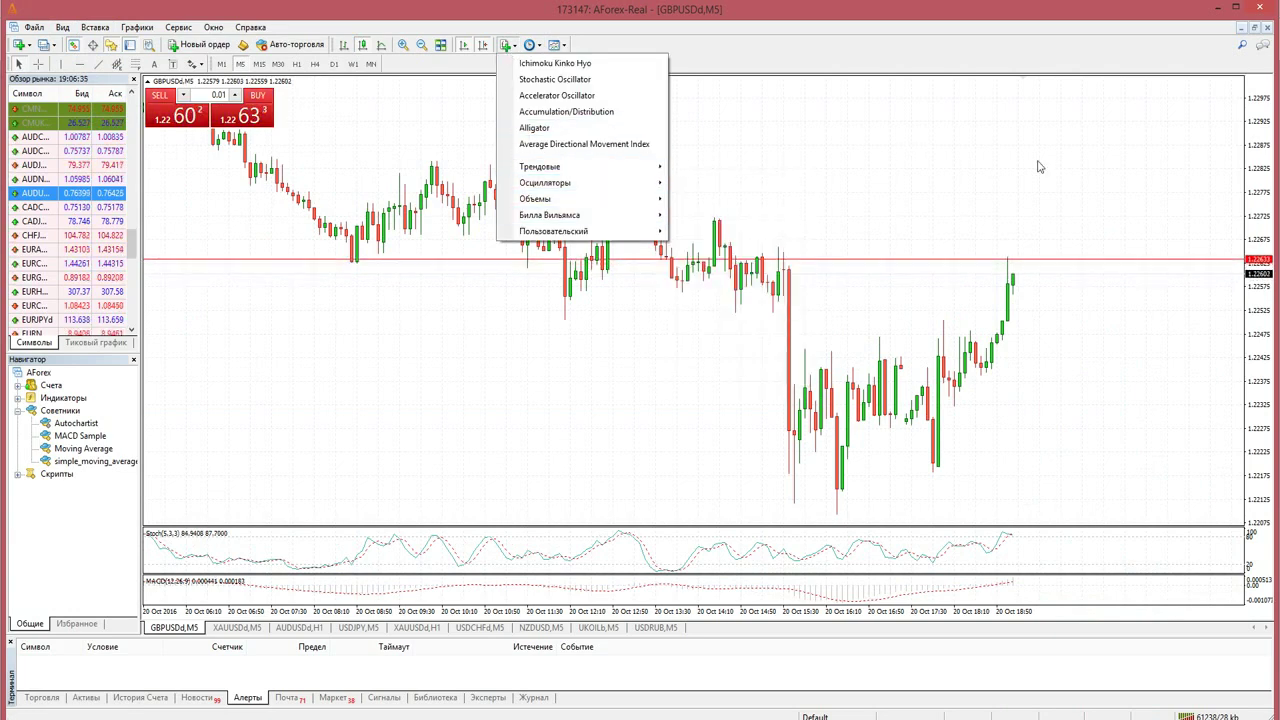
{"action": "left_click", "coordinate": [971, 162]}
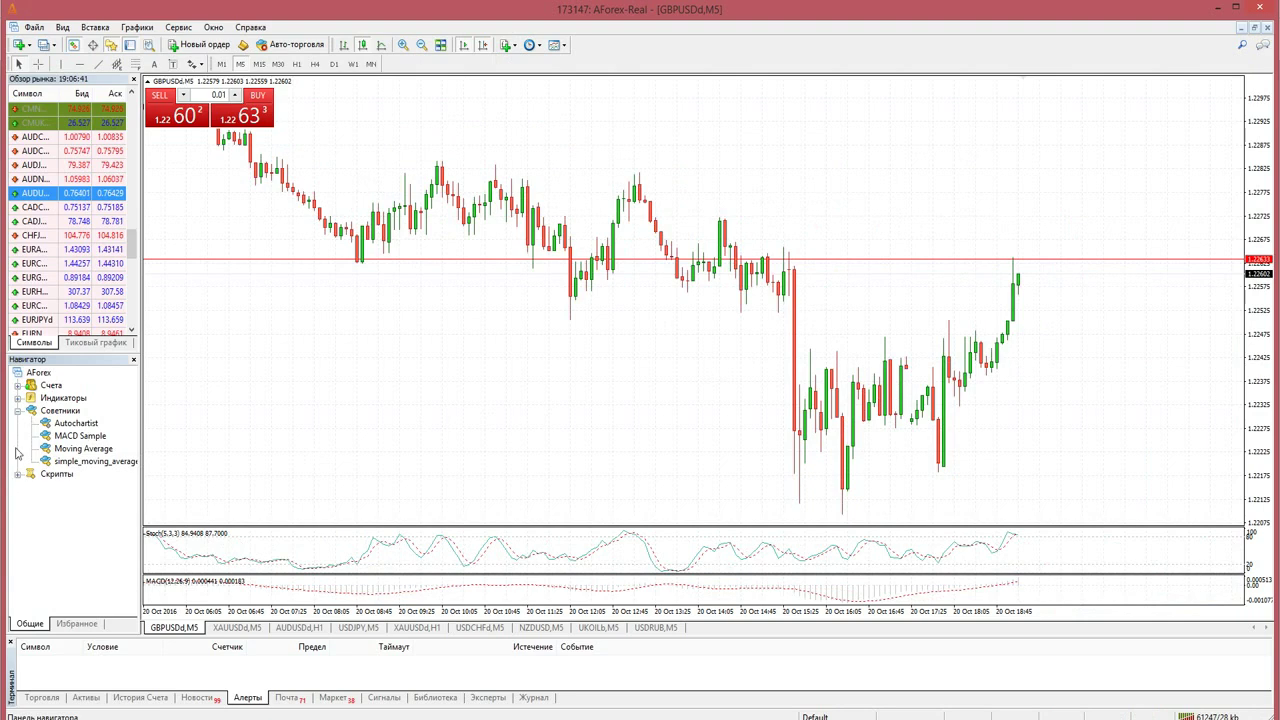
{"action": "left_click", "coordinate": [18, 399]}
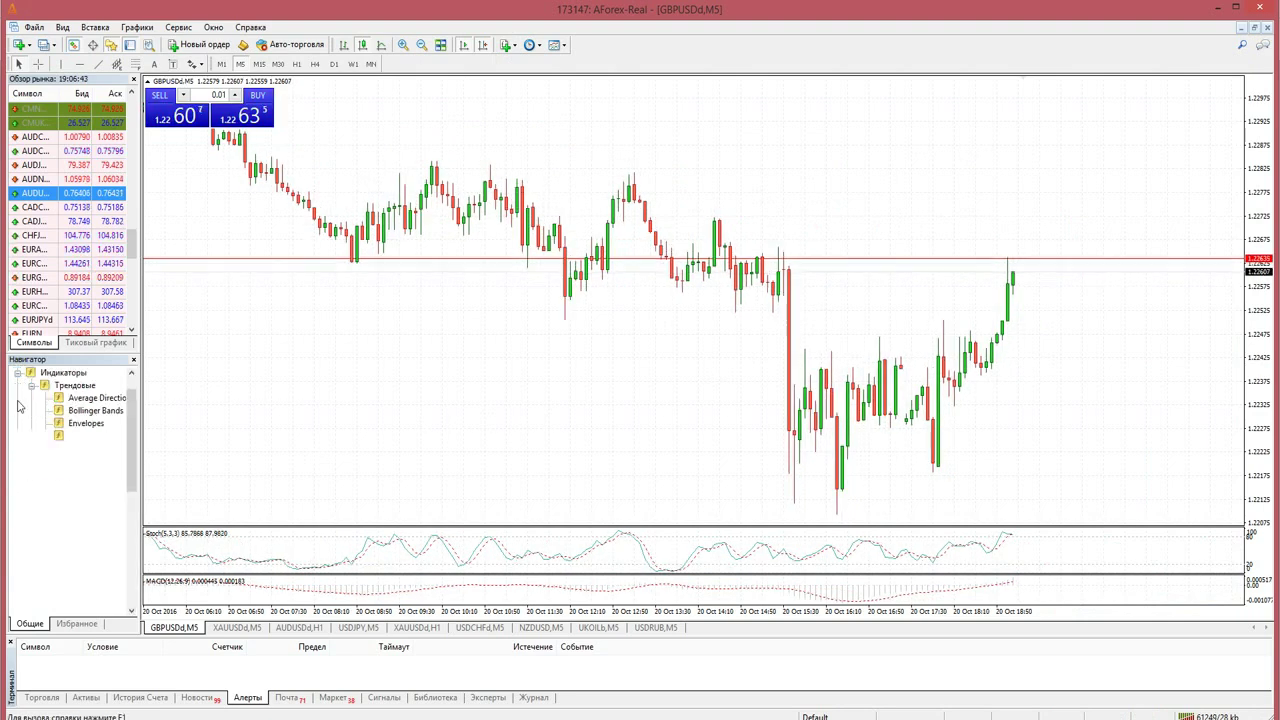
{"action": "left_click", "coordinate": [18, 373]}
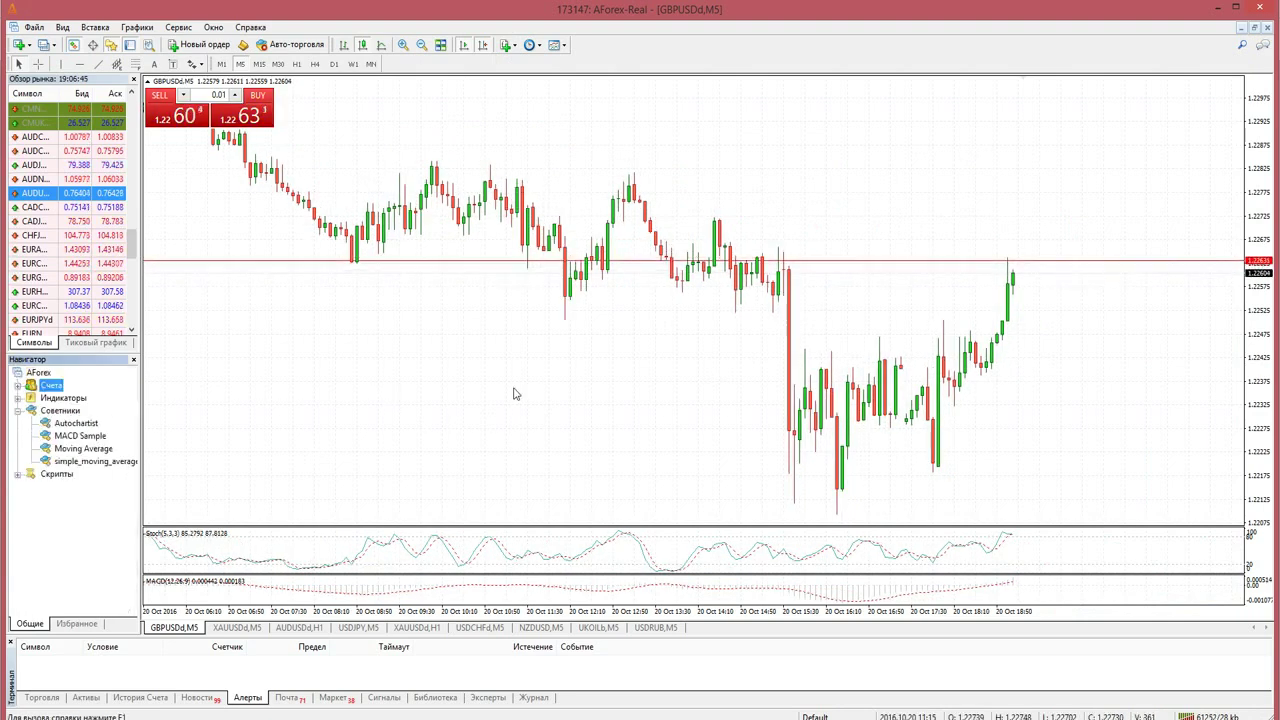
Add a red Smoothed Moving Average with period 50, applied to Close, to the GBPUSDd M5 chart.
{"action": "left_click", "coordinate": [510, 45]}
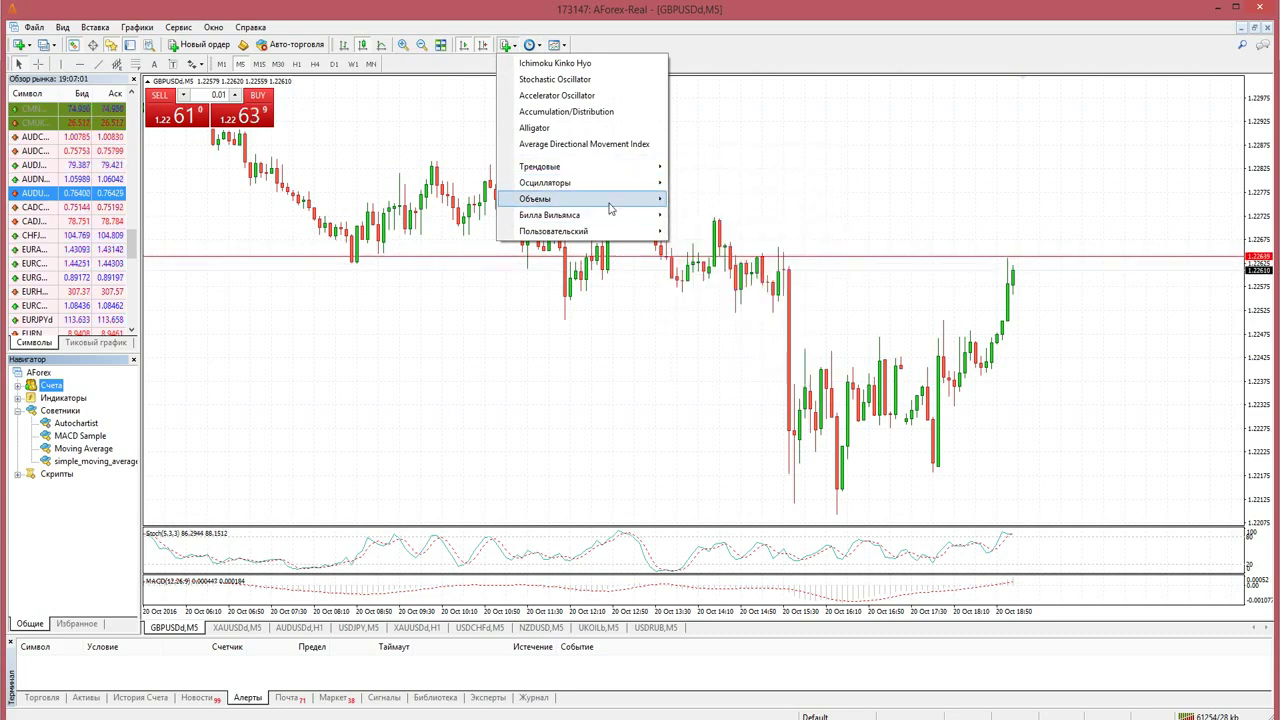
{"action": "mouse_move", "coordinate": [613, 202]}
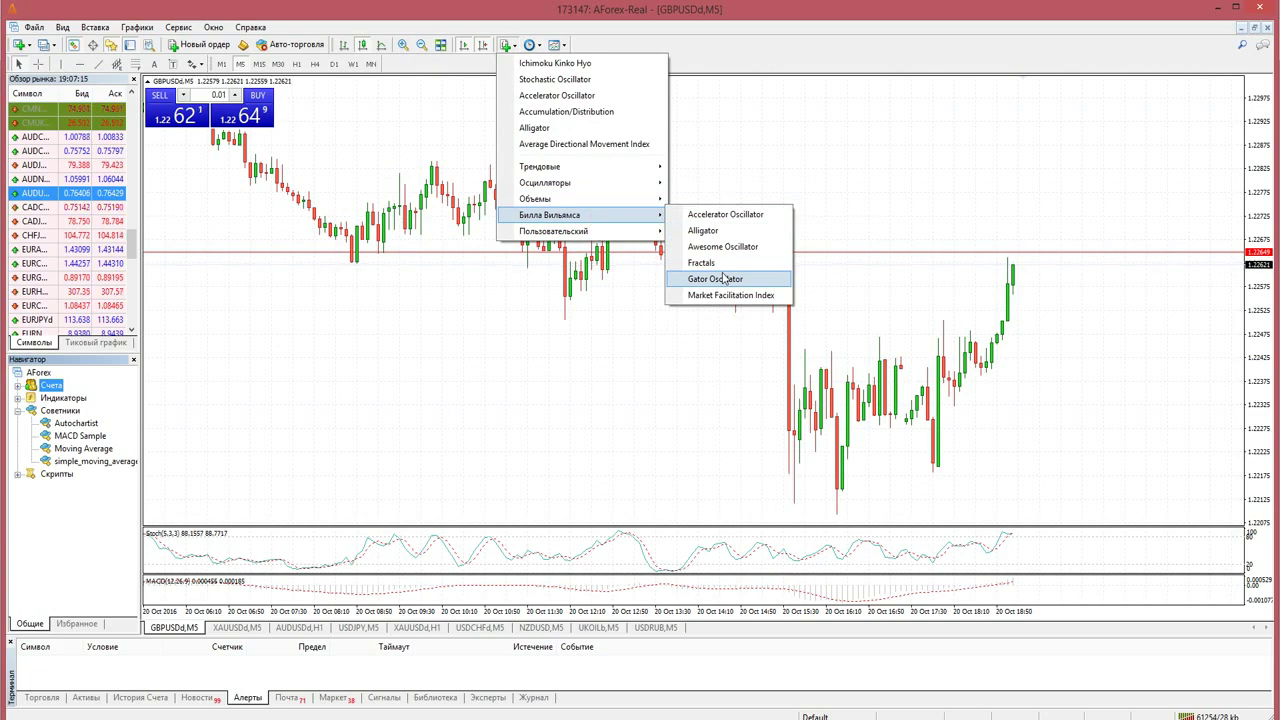
{"action": "mouse_move", "coordinate": [597, 172]}
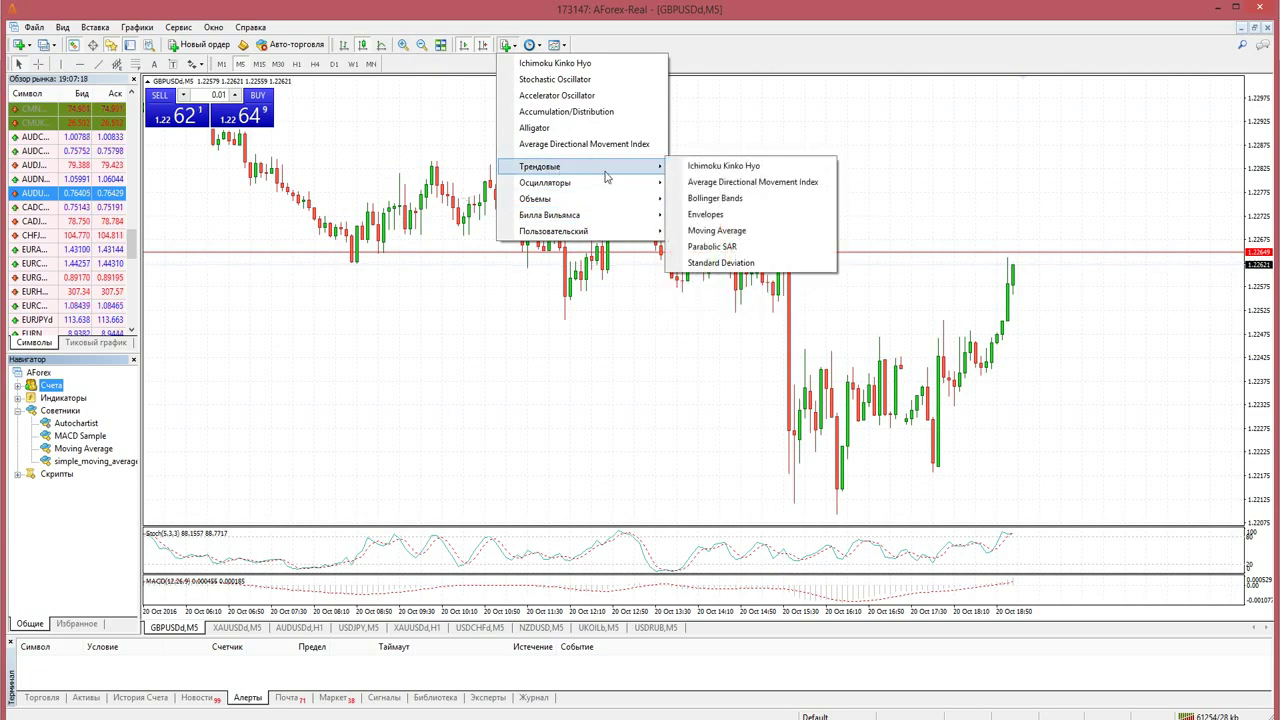
{"action": "left_click", "coordinate": [753, 231]}
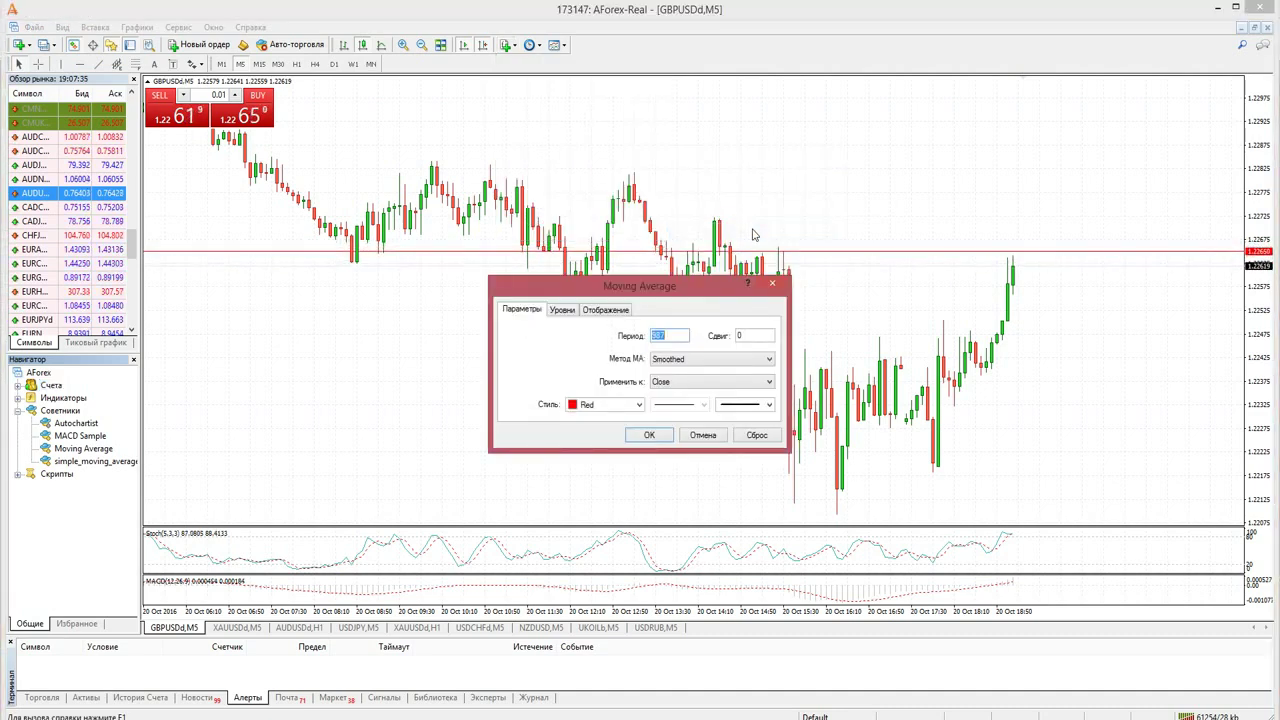
{"action": "type", "text": "50"}
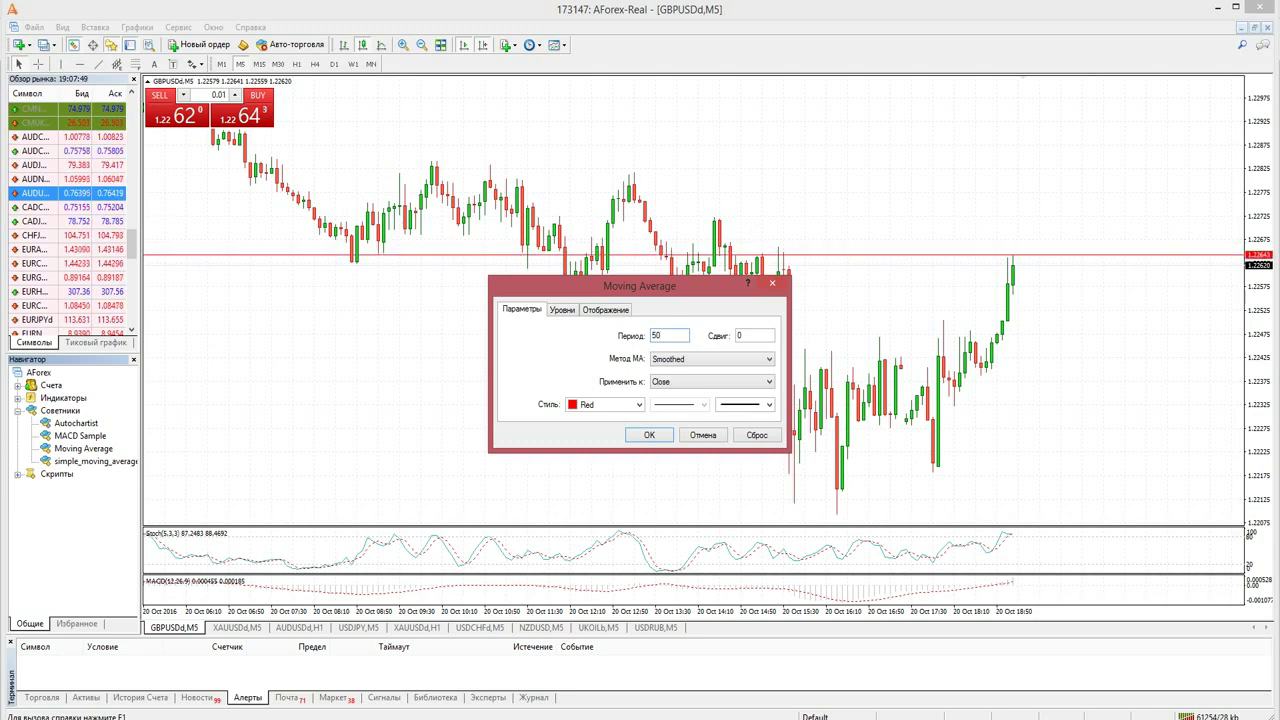
{"action": "left_click", "coordinate": [648, 436]}
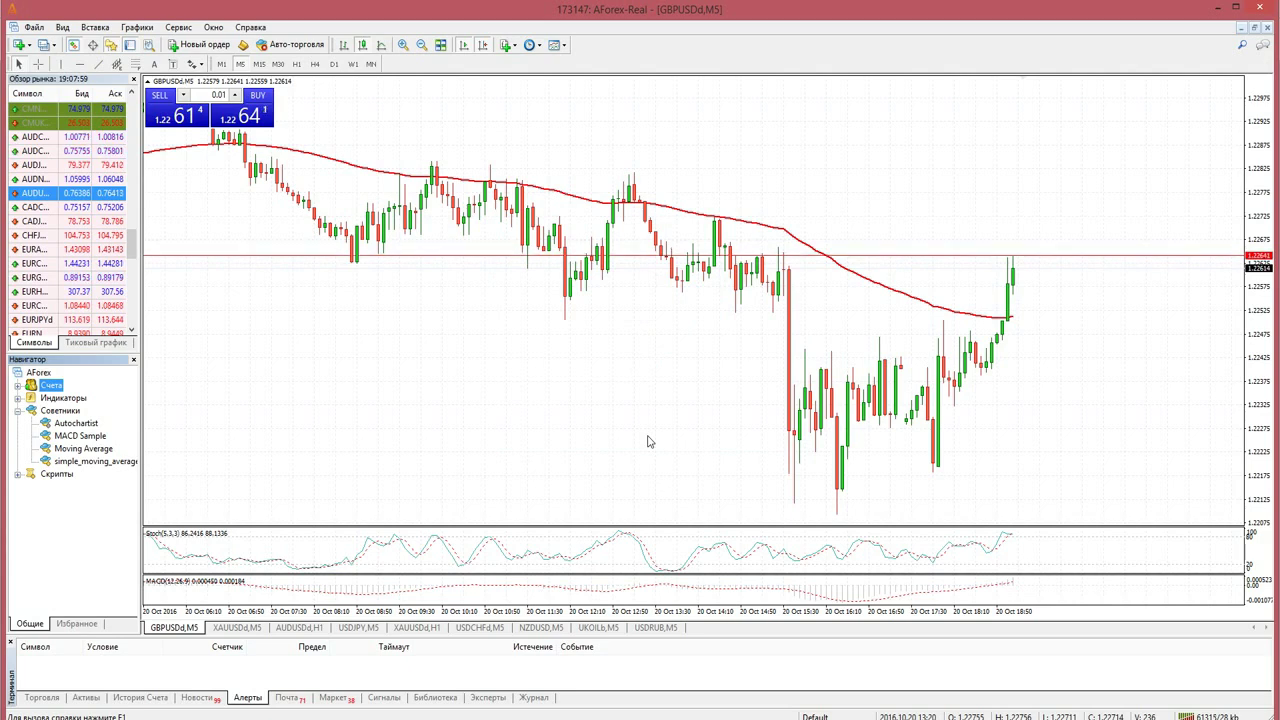
Inspect the 50-period moving average against the surrounding candles, using the crosshair near the midday price peak.
{"action": "mouse_move", "coordinate": [831, 264]}
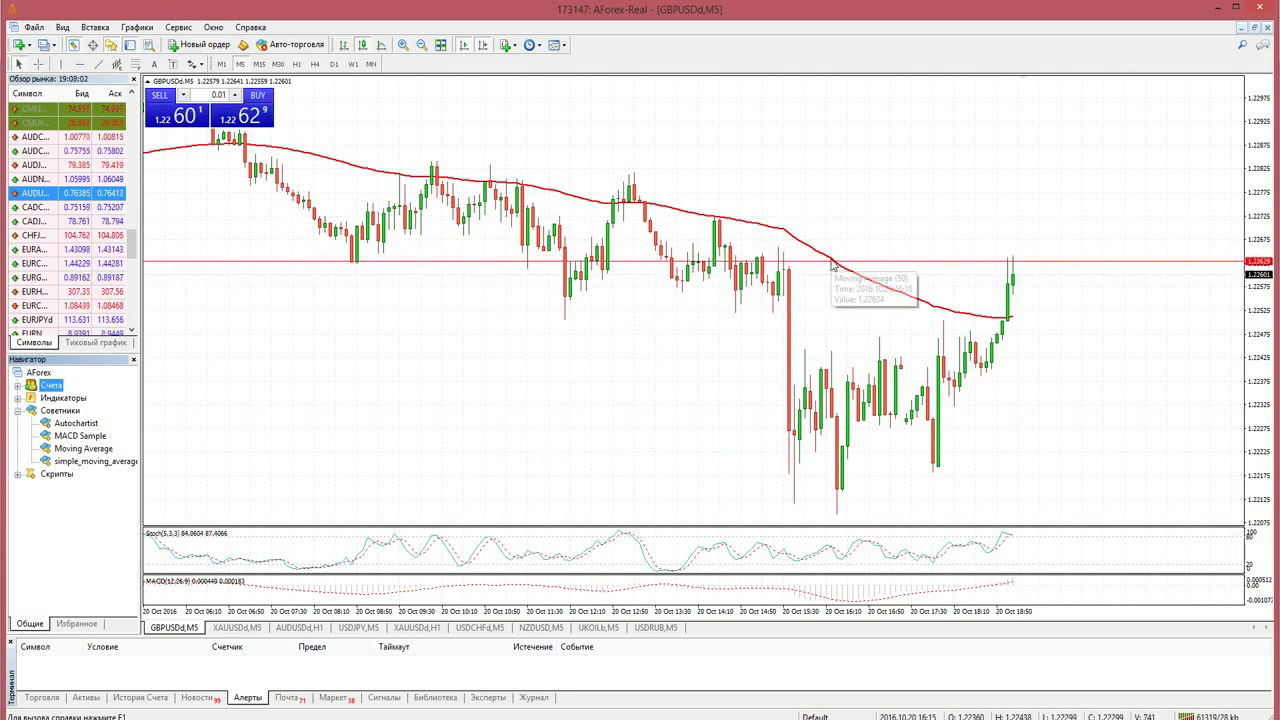
{"action": "left_click", "coordinate": [511, 47]}
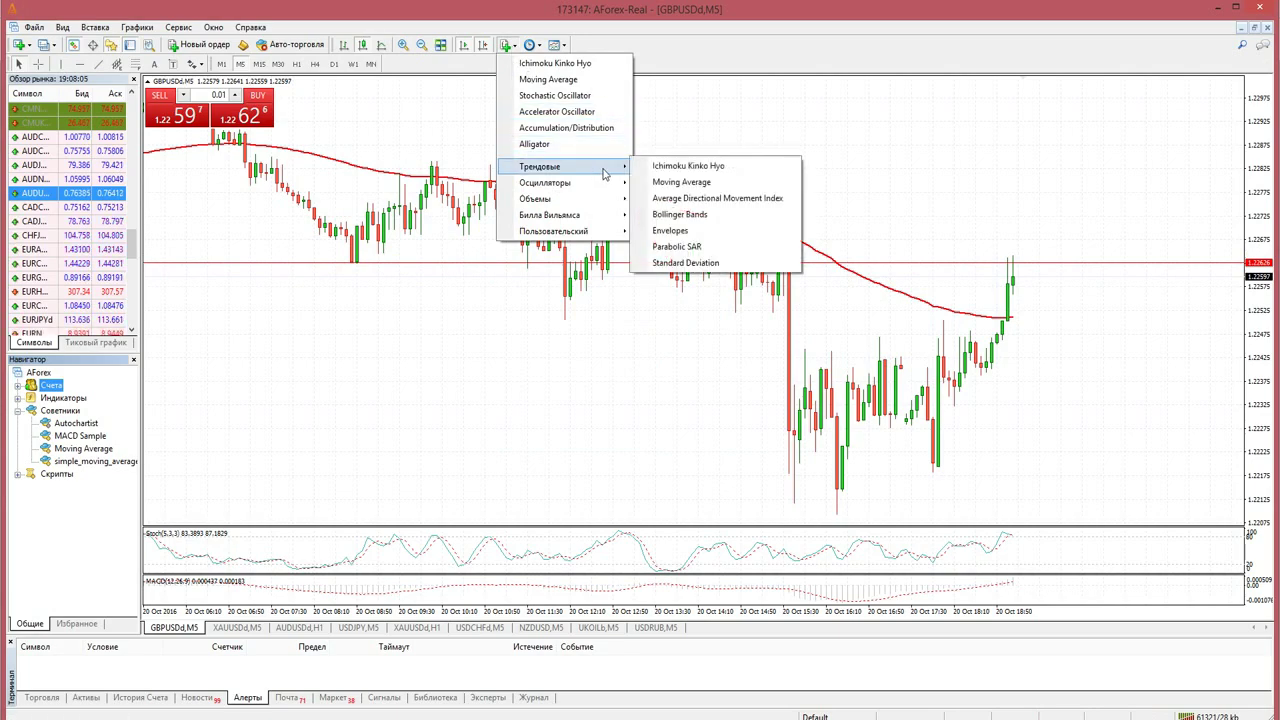
{"action": "left_click", "coordinate": [957, 166]}
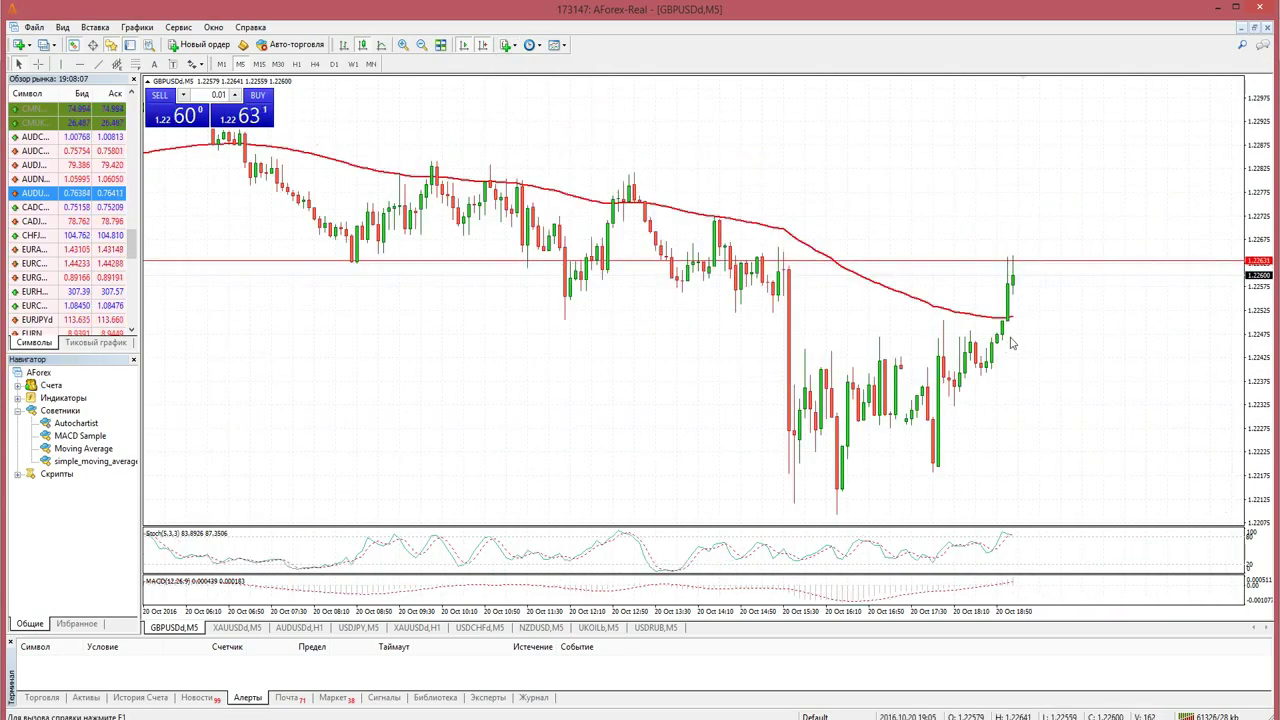
{"action": "mouse_move", "coordinate": [1010, 322]}
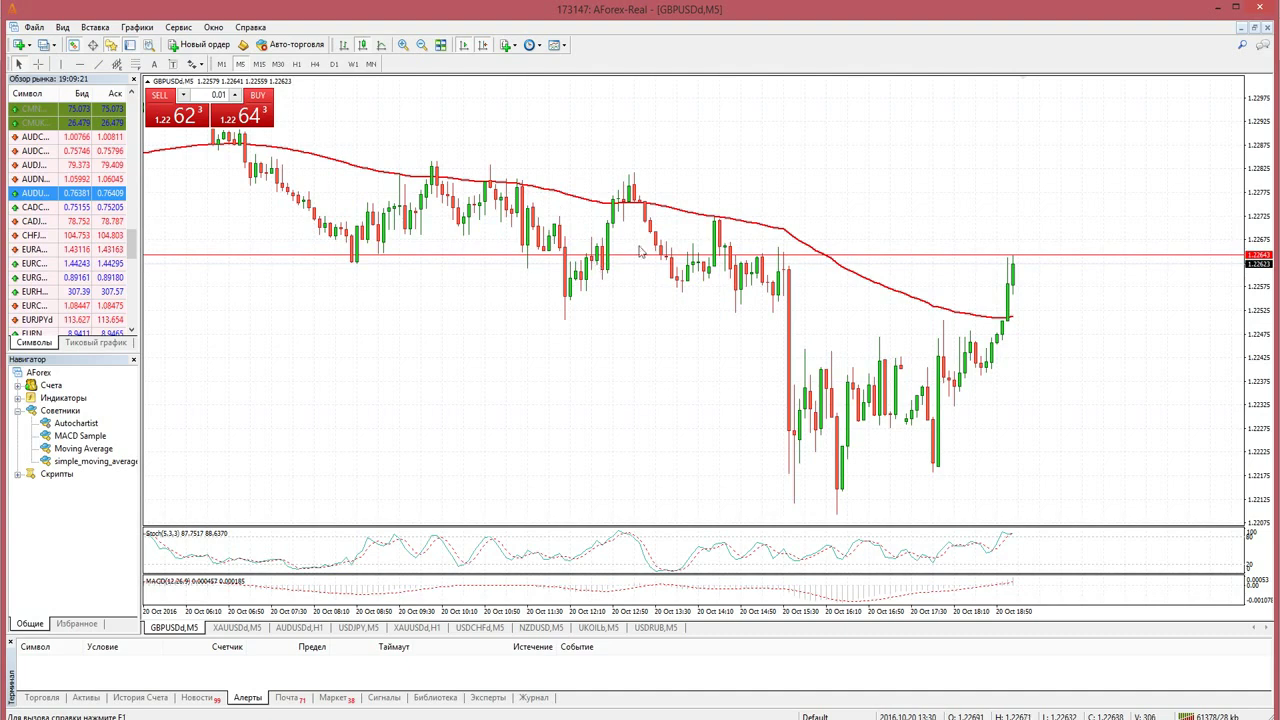
{"action": "mouse_move", "coordinate": [556, 229]}
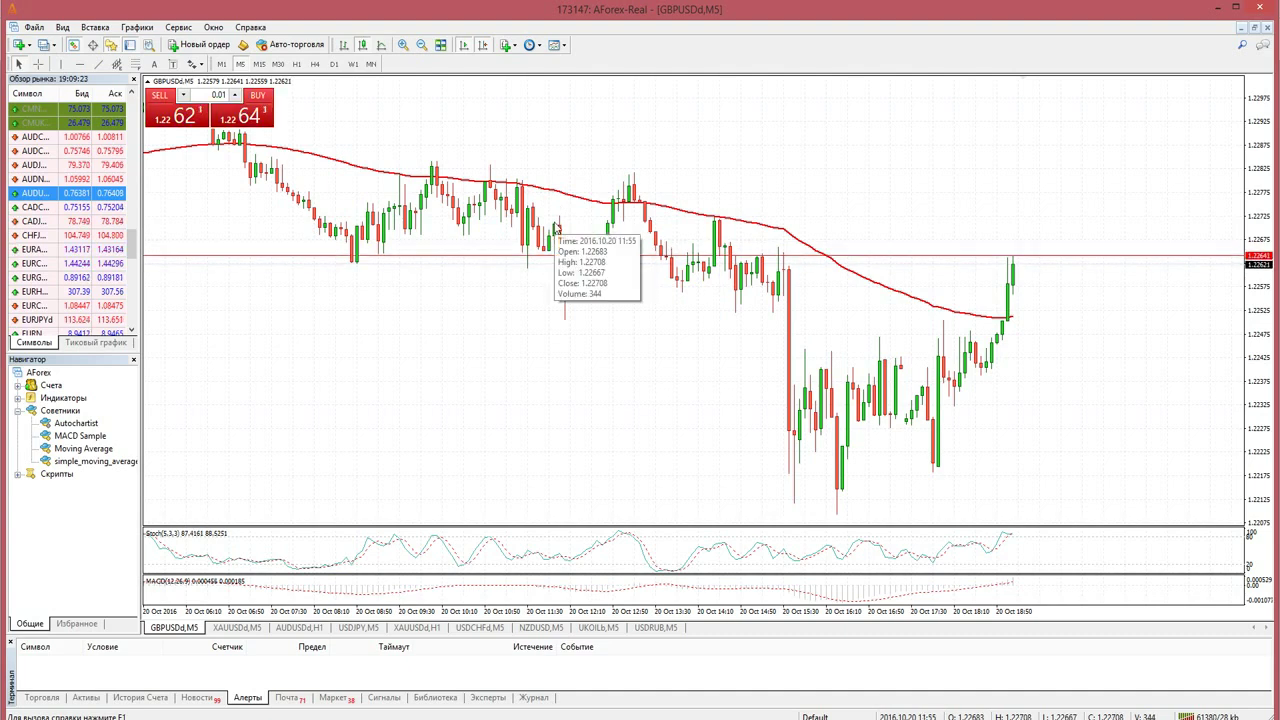
{"action": "middle_click", "coordinate": [660, 178]}
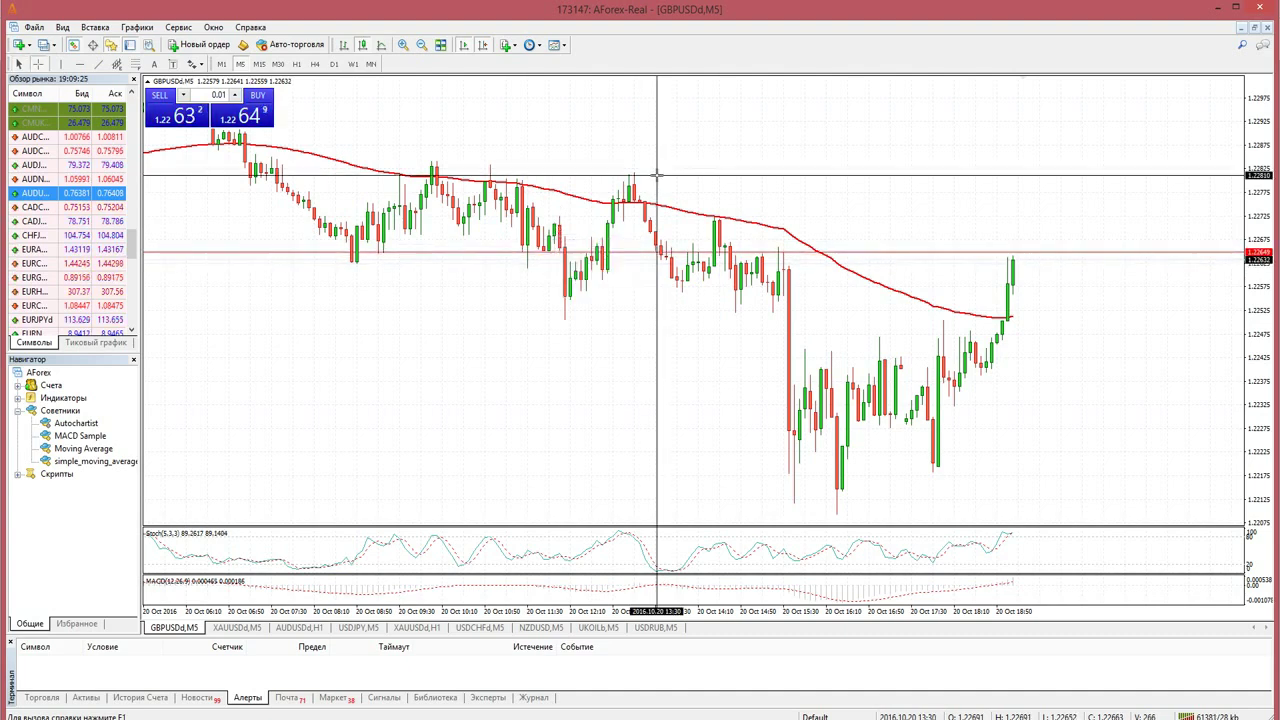
{"action": "middle_click", "coordinate": [757, 202]}
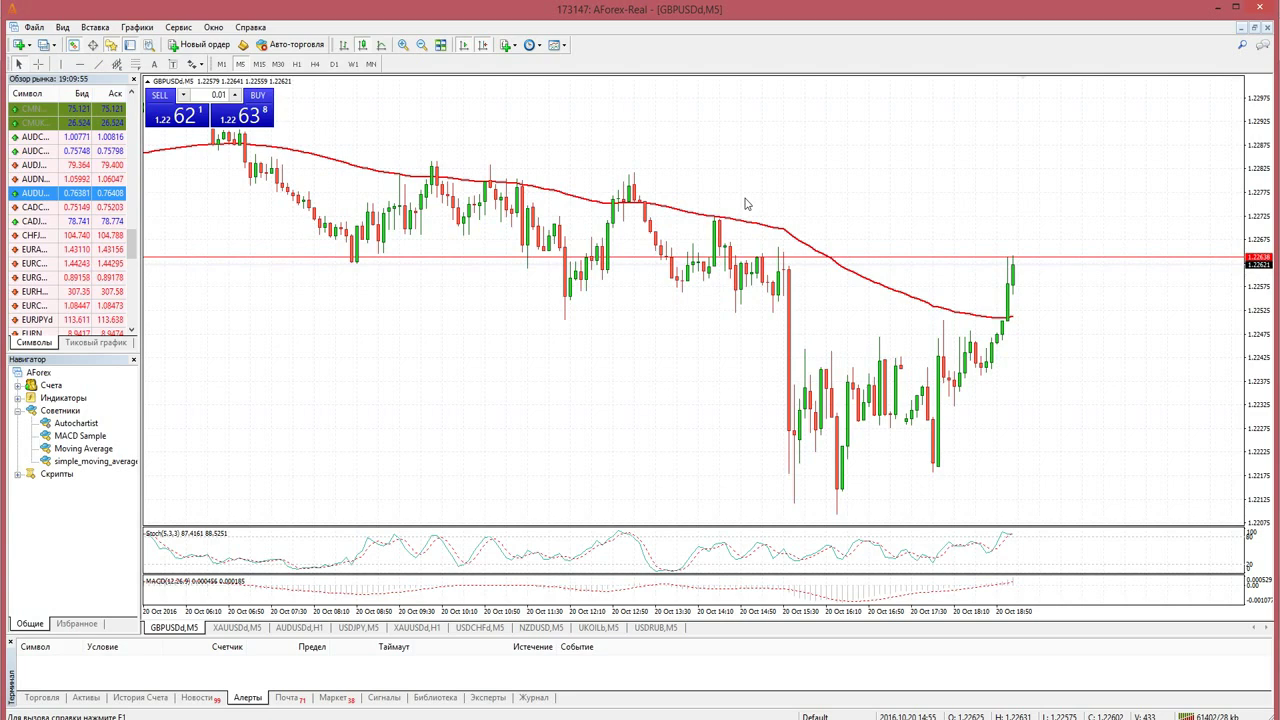
Add a second red Smoothed Moving Average with period 100, applied to Close, to the GBPUSDd chart.
{"action": "left_click", "coordinate": [508, 45]}
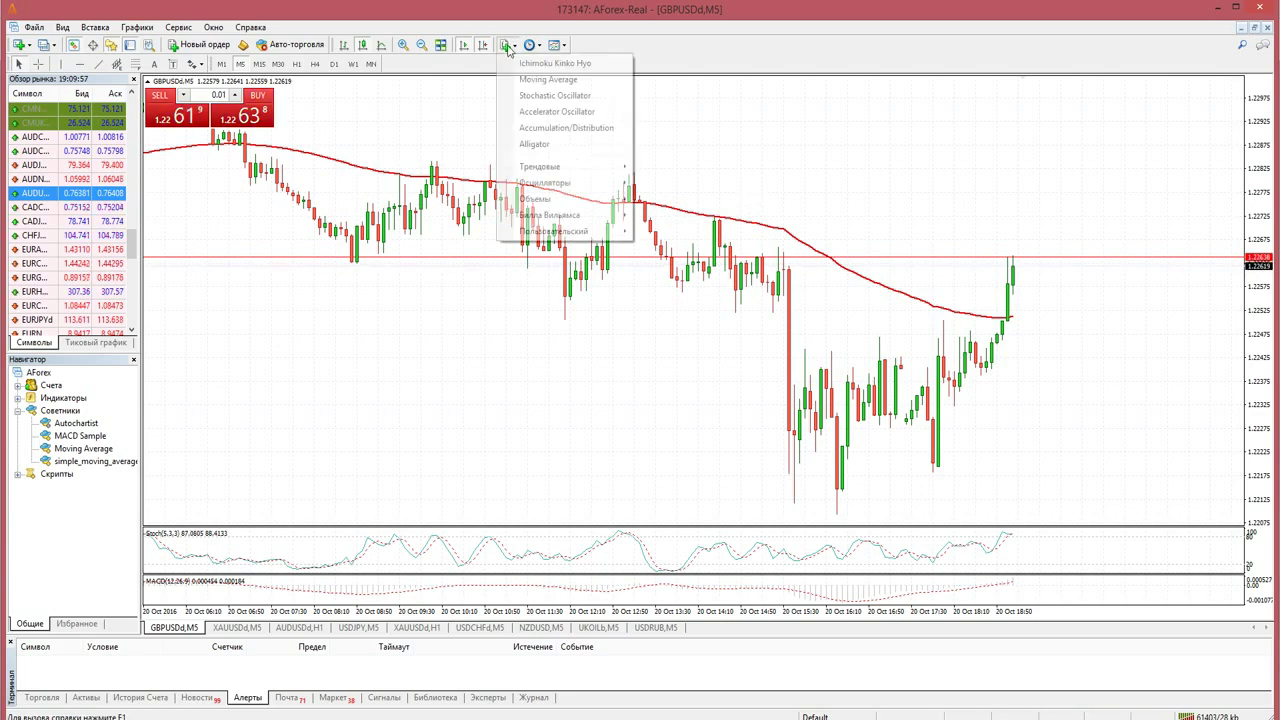
{"action": "mouse_move", "coordinate": [600, 170]}
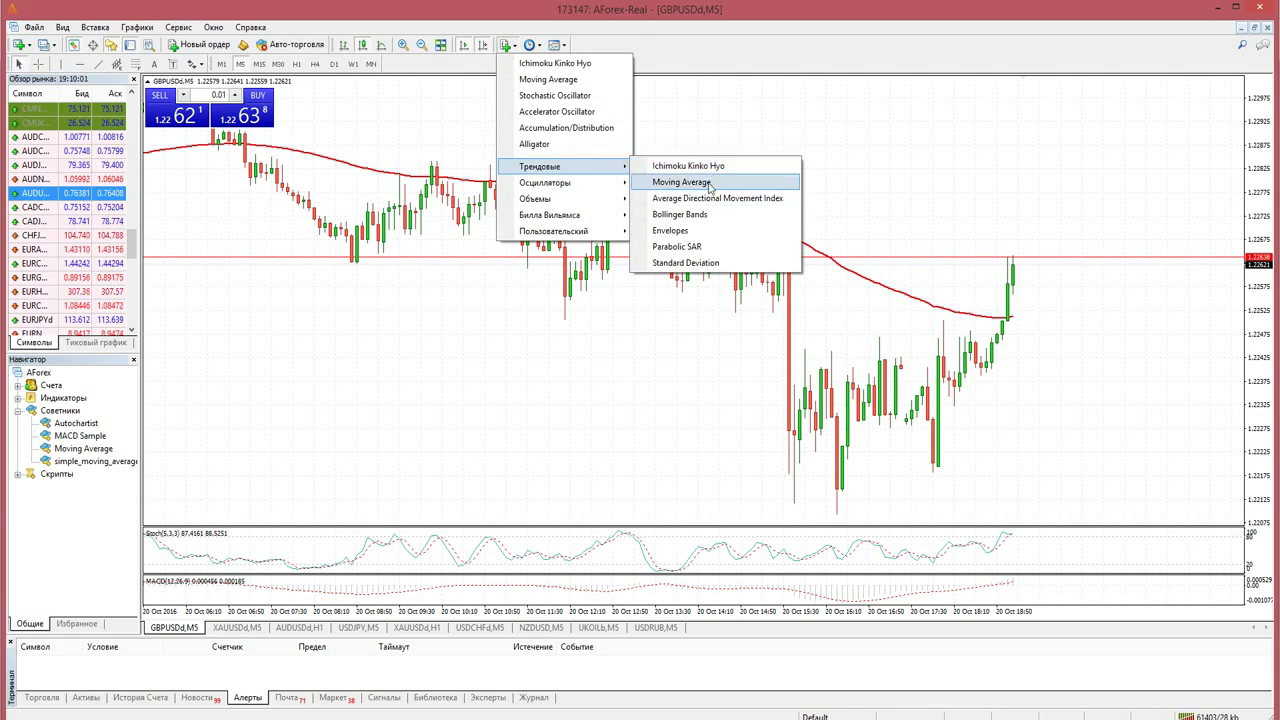
{"action": "left_click", "coordinate": [709, 183]}
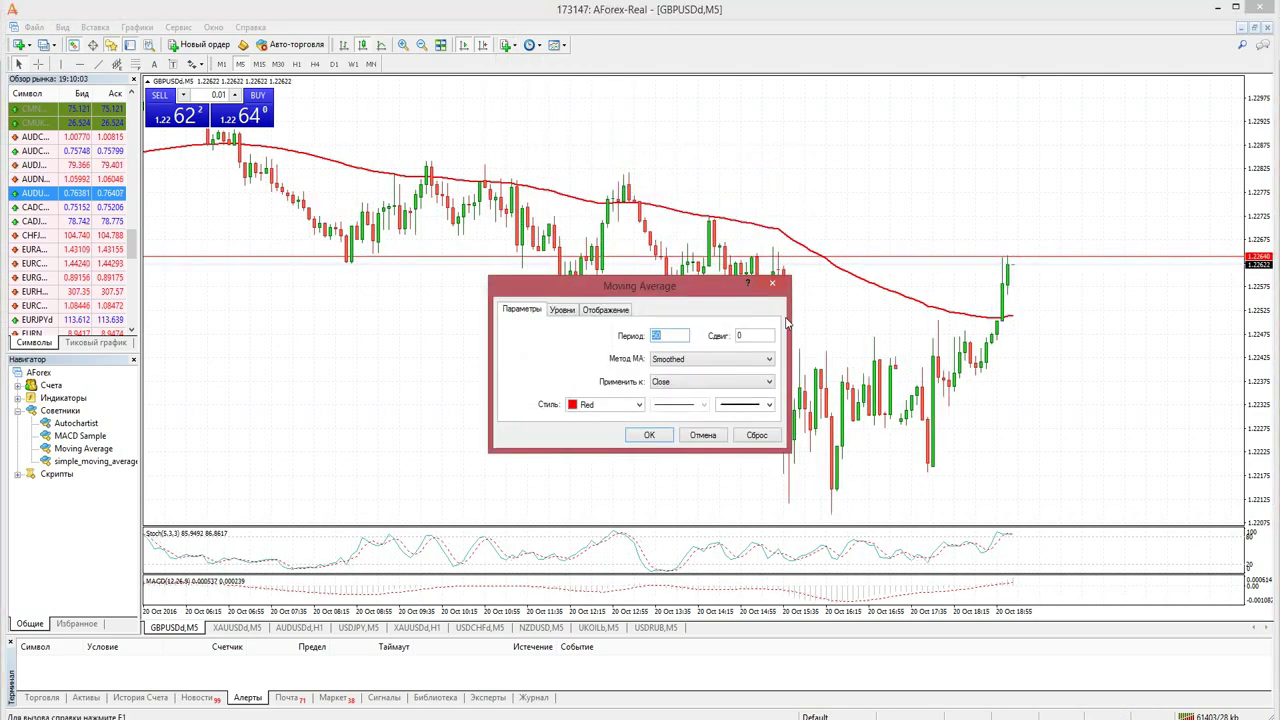
{"action": "type", "text": "100"}
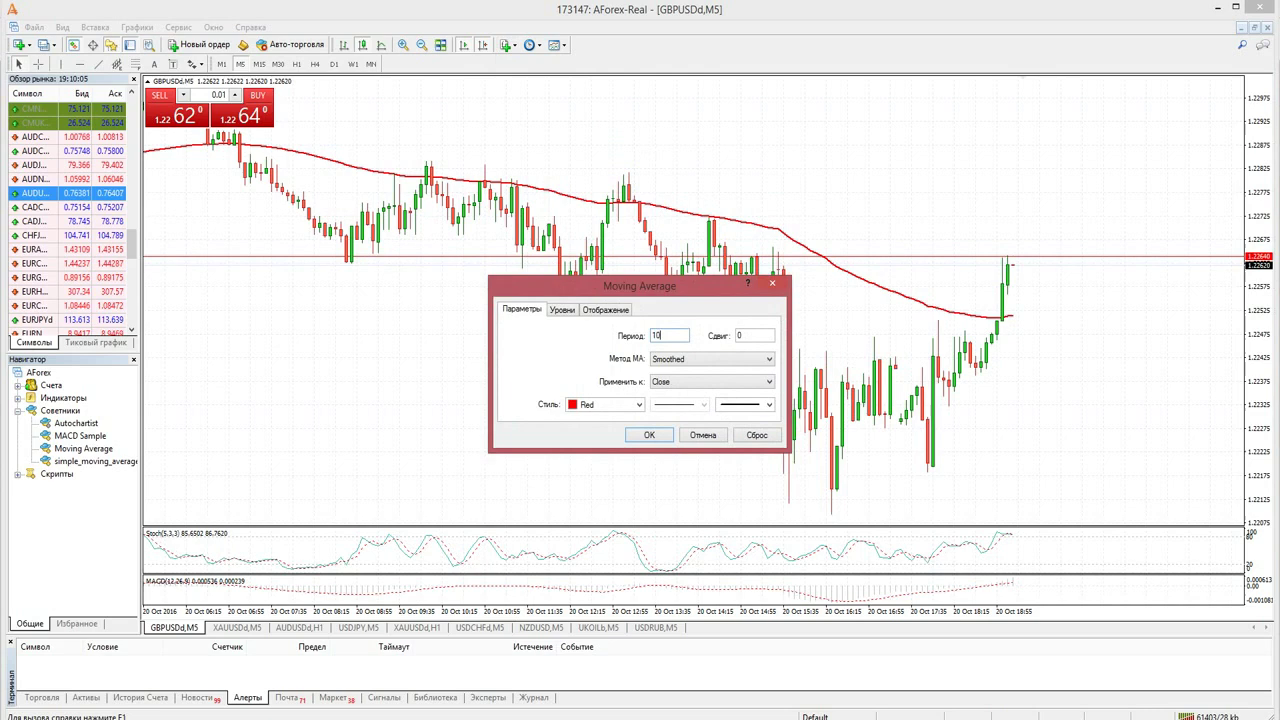
{"action": "left_click", "coordinate": [646, 436]}
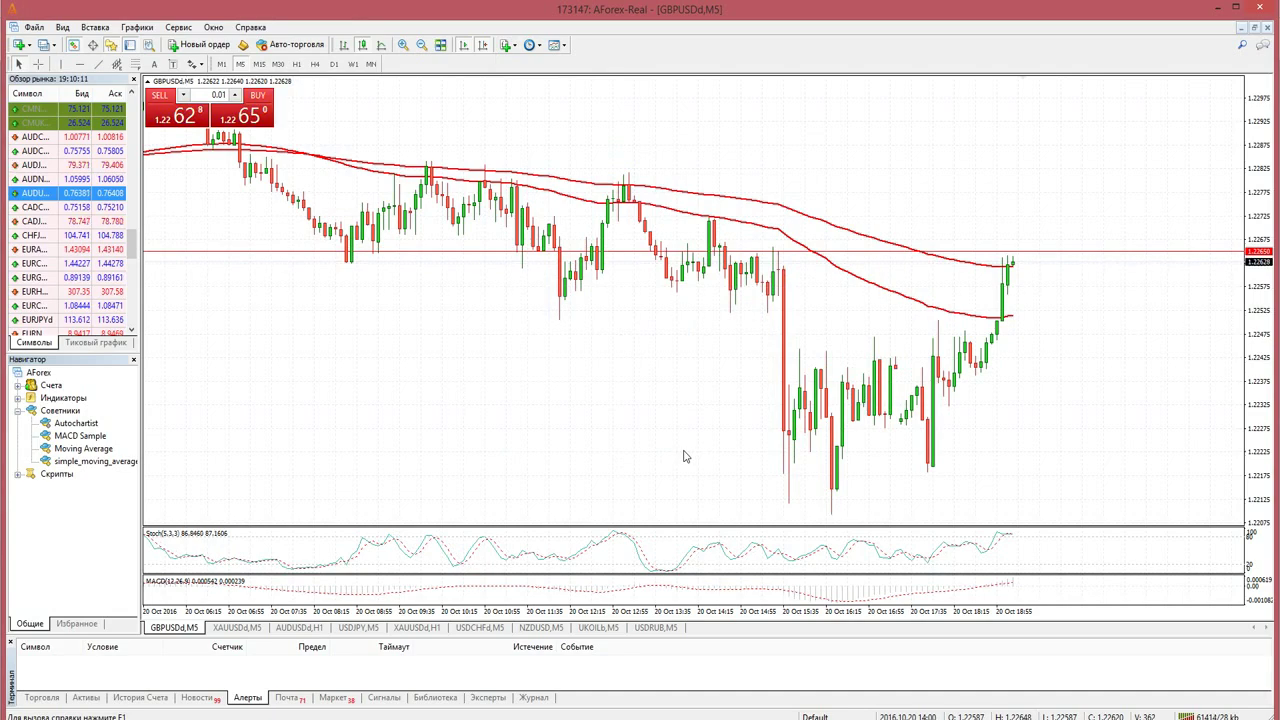
Show the GBPUSDd chart on the H1 timeframe and delete the full-width red horizontal line beneath the recent candles.
{"action": "key", "text": "minus"}
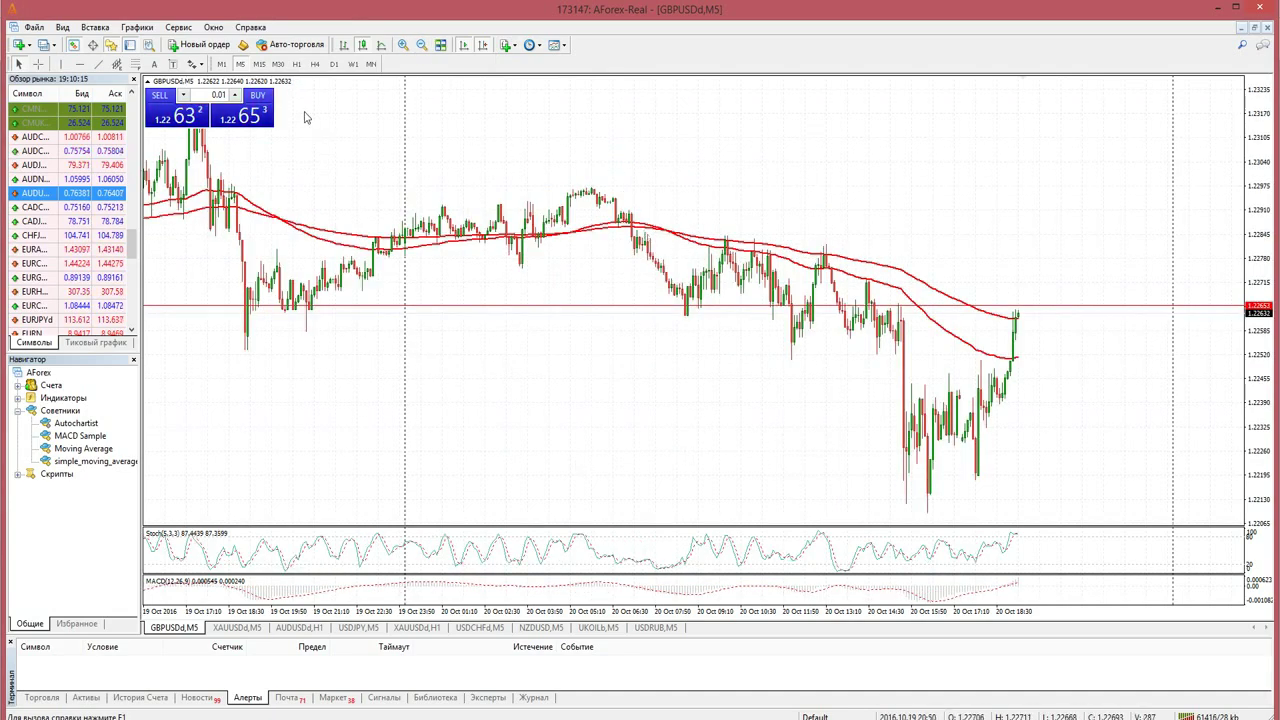
{"action": "left_click", "coordinate": [296, 64]}
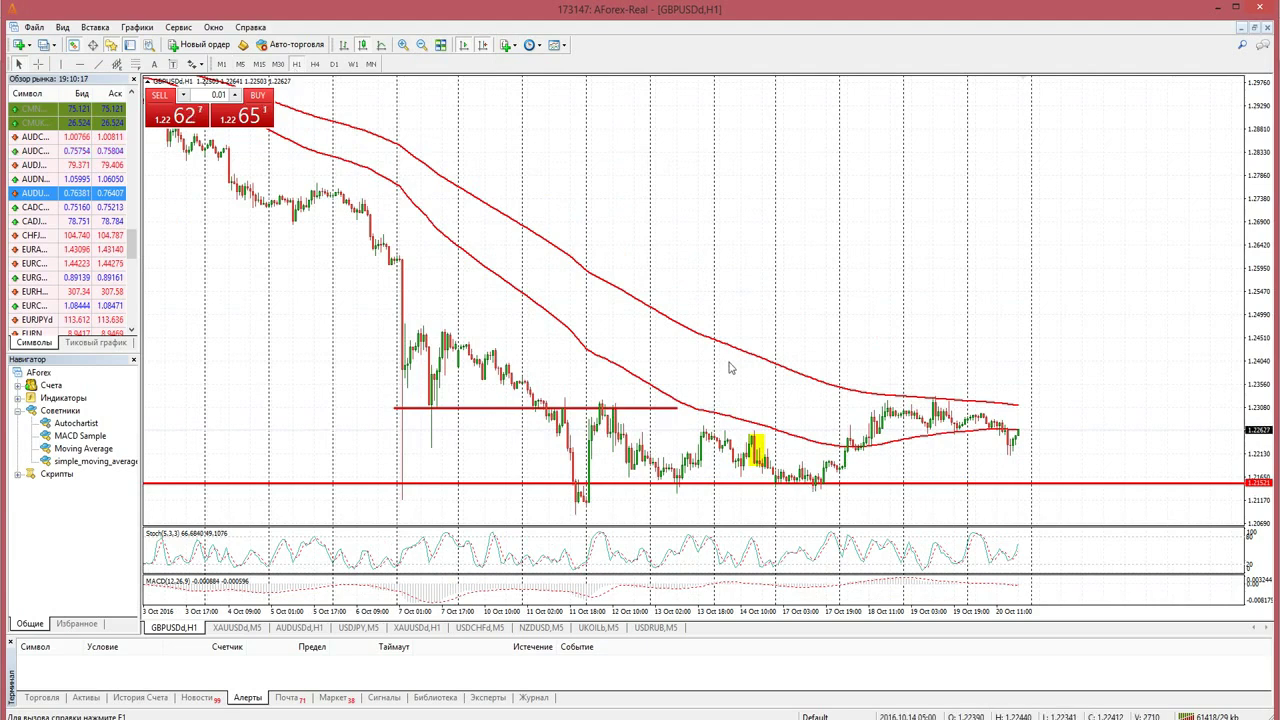
{"action": "double_click", "coordinate": [655, 485]}
{"action": "key", "text": "Delete"}
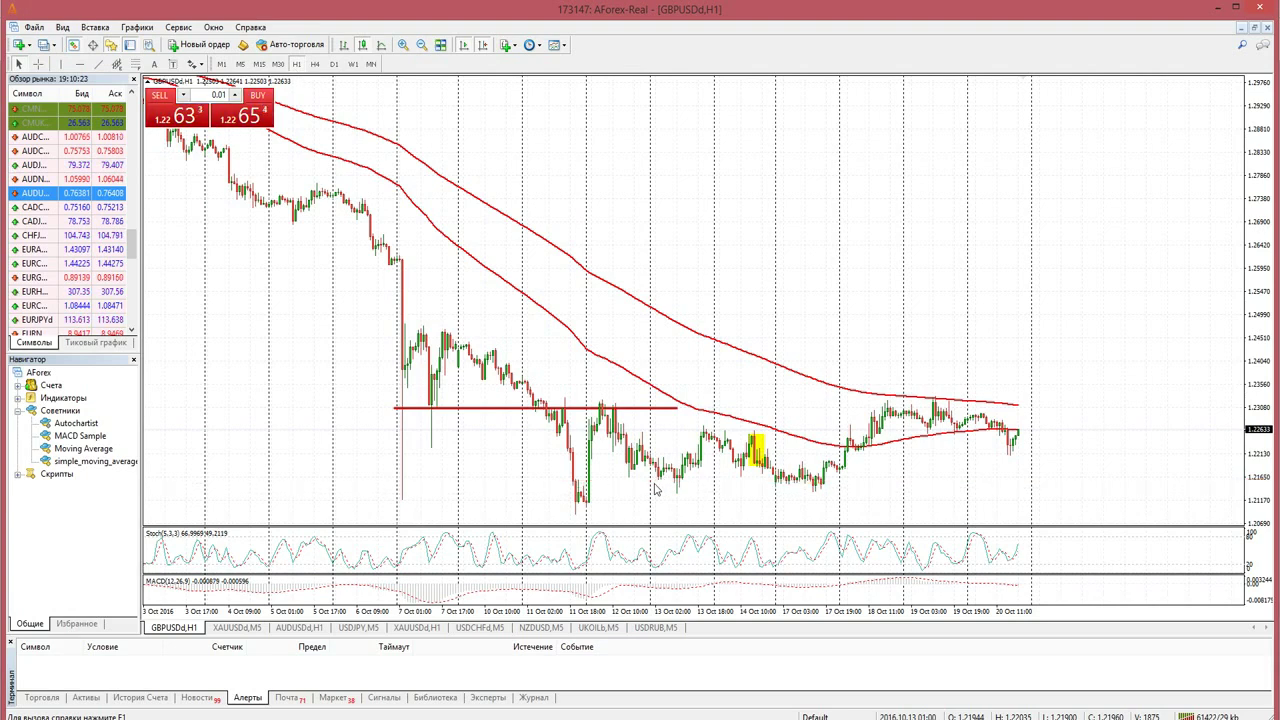
Delete the short thick red horizontal line crossing the candles between 7 and 13 October.
{"action": "double_click", "coordinate": [631, 408]}
{"action": "key", "text": "Delete"}
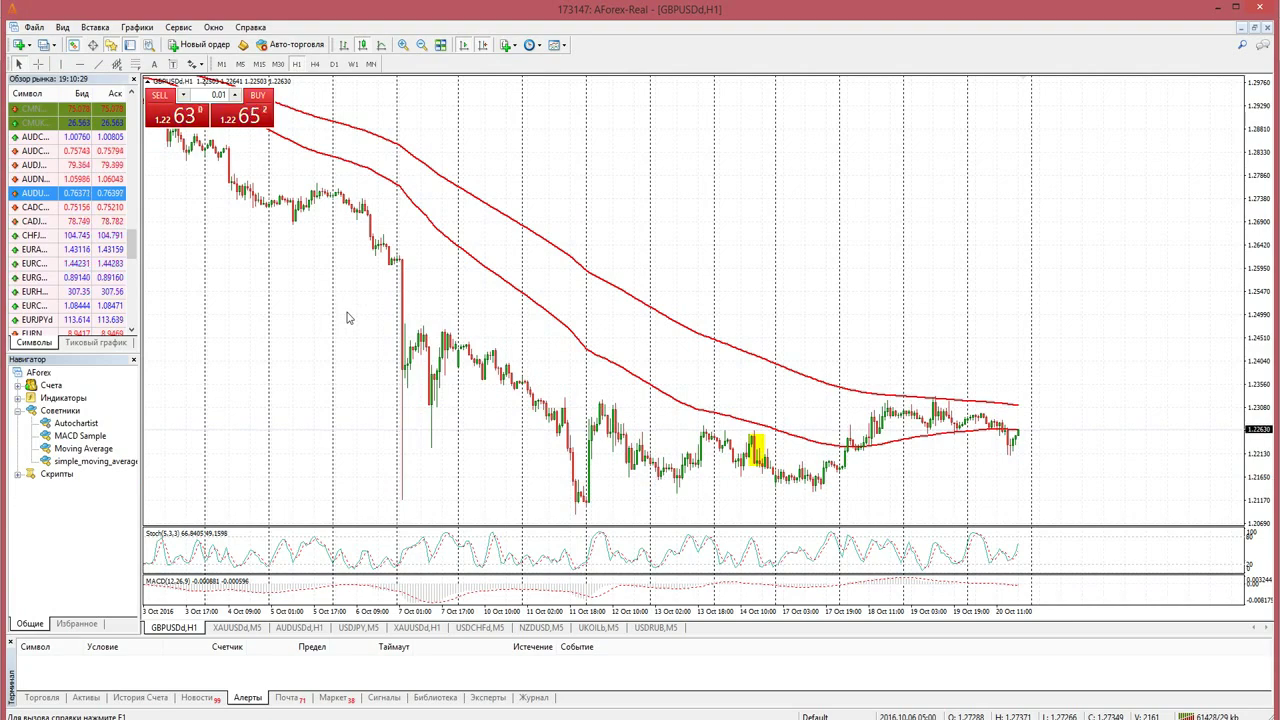
Examine how the price moves around the two moving averages from mid-September to the latest GBPUSDd candles.
{"action": "left_click_drag", "start_coordinate": [297, 324], "coordinate": [757, 327]}
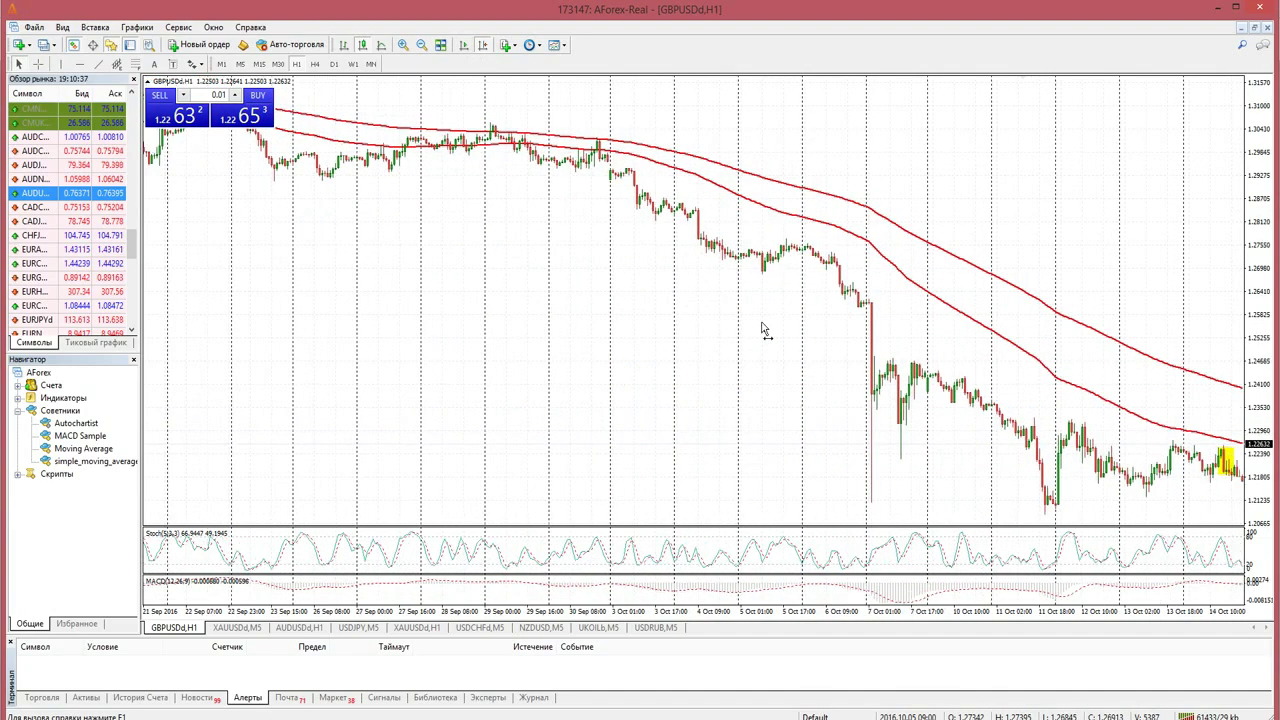
{"action": "left_click_drag", "start_coordinate": [527, 328], "coordinate": [765, 337]}
{"action": "left_click_drag", "start_coordinate": [446, 329], "coordinate": [360, 294]}
{"action": "left_click_drag", "start_coordinate": [1018, 352], "coordinate": [658, 361]}
{"action": "left_click_drag", "start_coordinate": [929, 392], "coordinate": [1000, 435]}
{"action": "left_click_drag", "start_coordinate": [456, 345], "coordinate": [743, 360]}
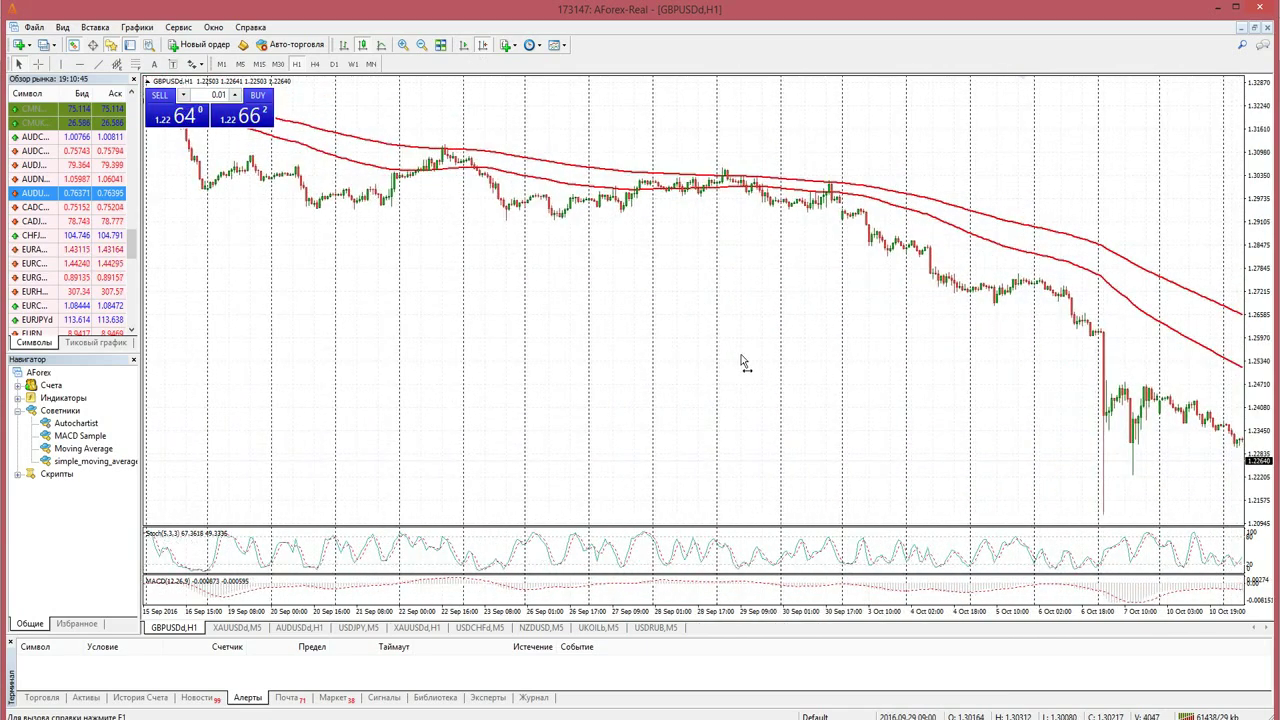
{"action": "mouse_move", "coordinate": [890, 253]}
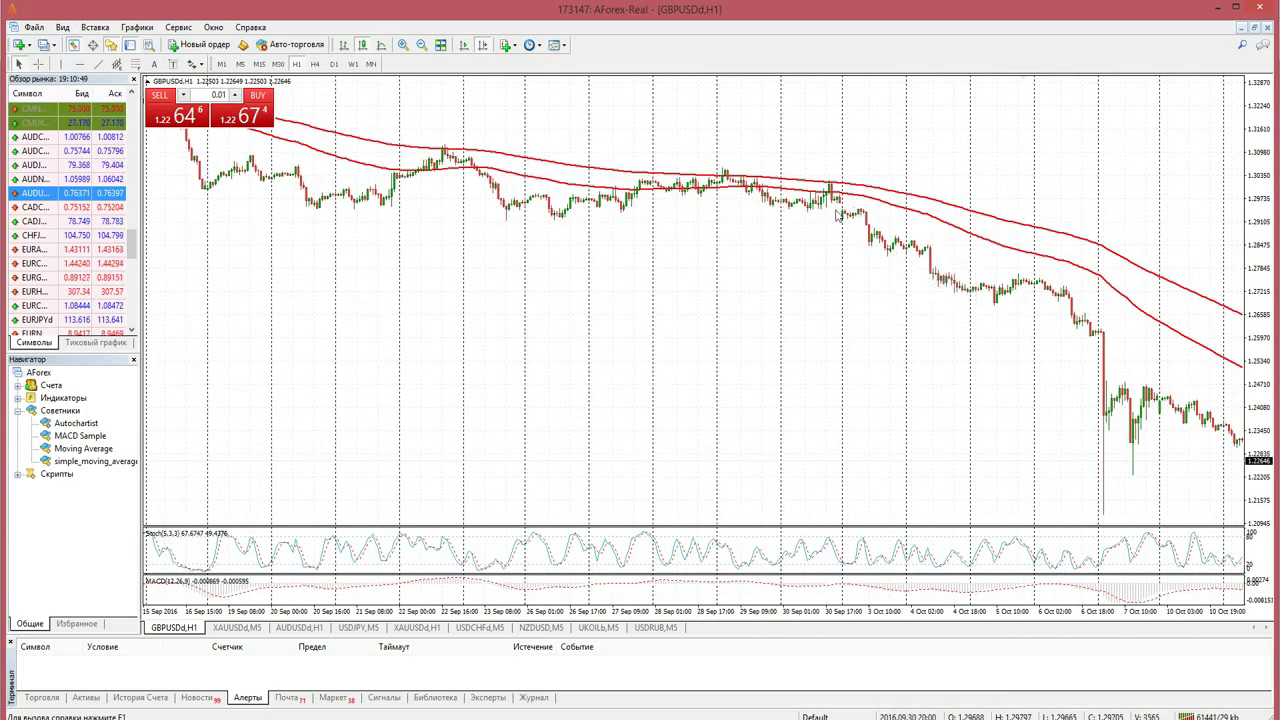
{"action": "middle_click", "coordinate": [417, 161]}
{"action": "left_click", "coordinate": [413, 157]}
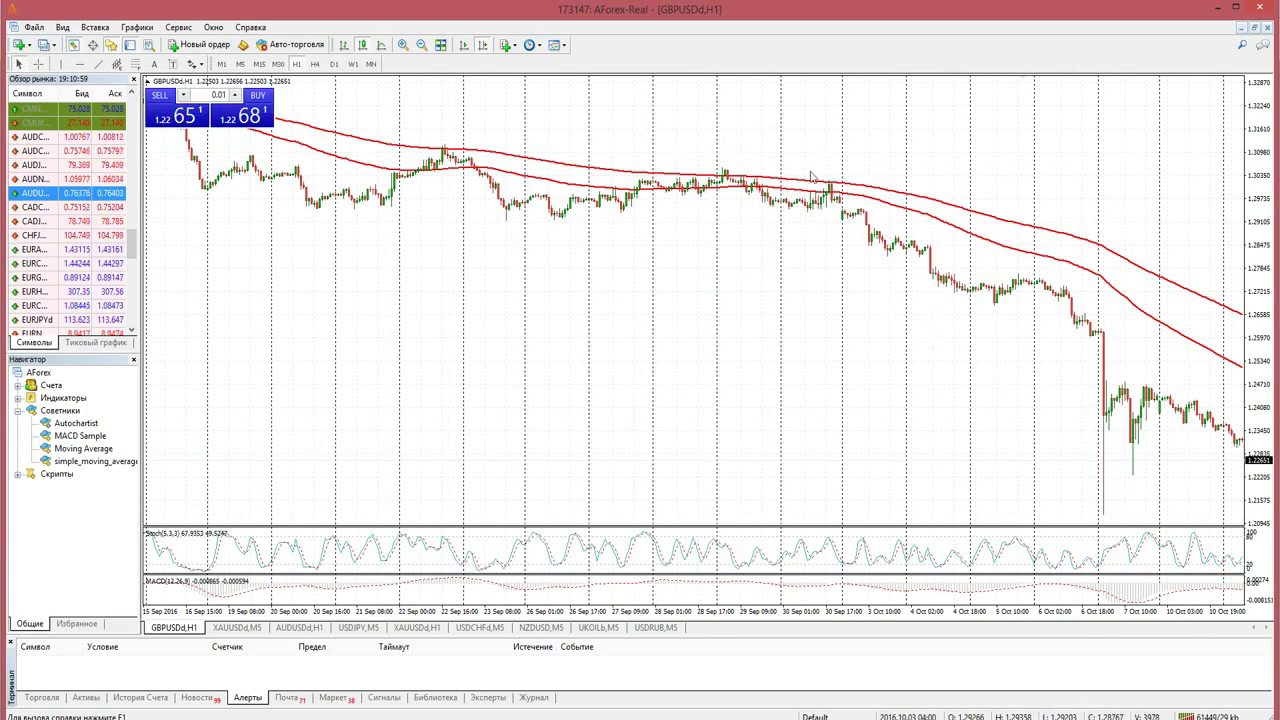
{"action": "left_click_drag", "start_coordinate": [1041, 376], "coordinate": [499, 354]}
{"action": "left_click_drag", "start_coordinate": [994, 344], "coordinate": [591, 363]}
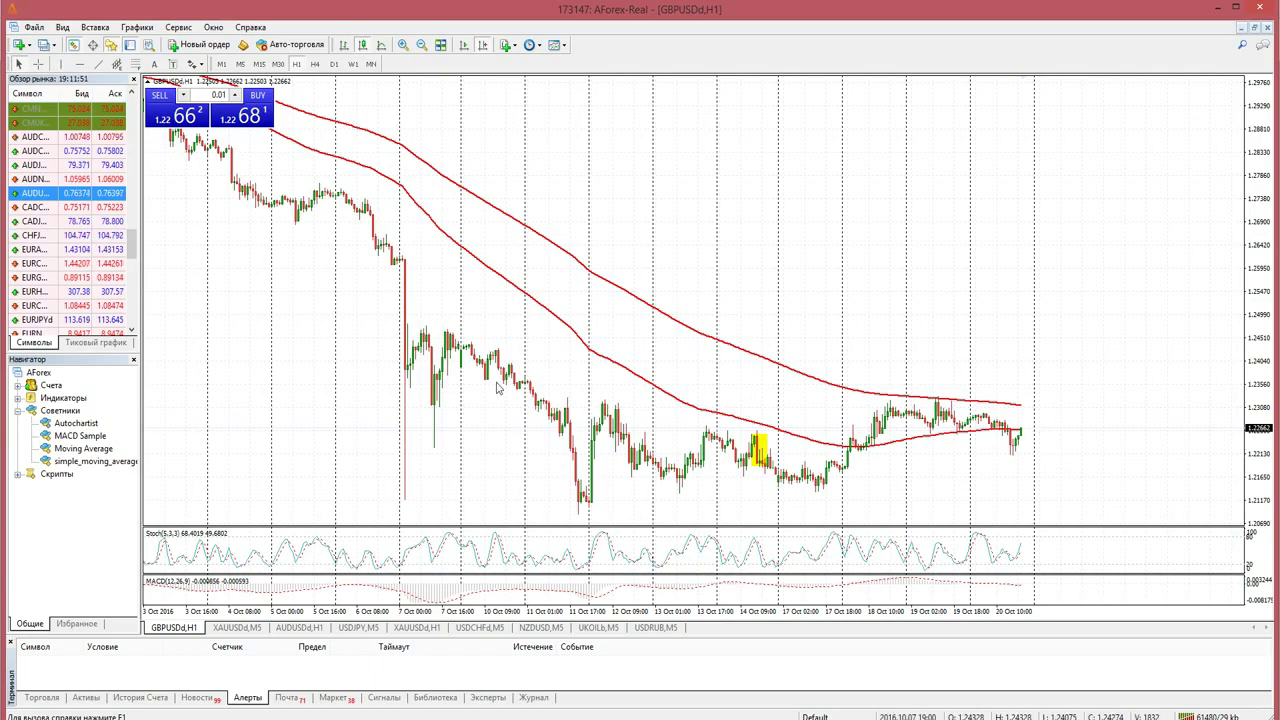
Check the chat in the WEBINAR.RU browser window and return to the trading terminal.
{"action": "key", "text": "alt+Tab"}
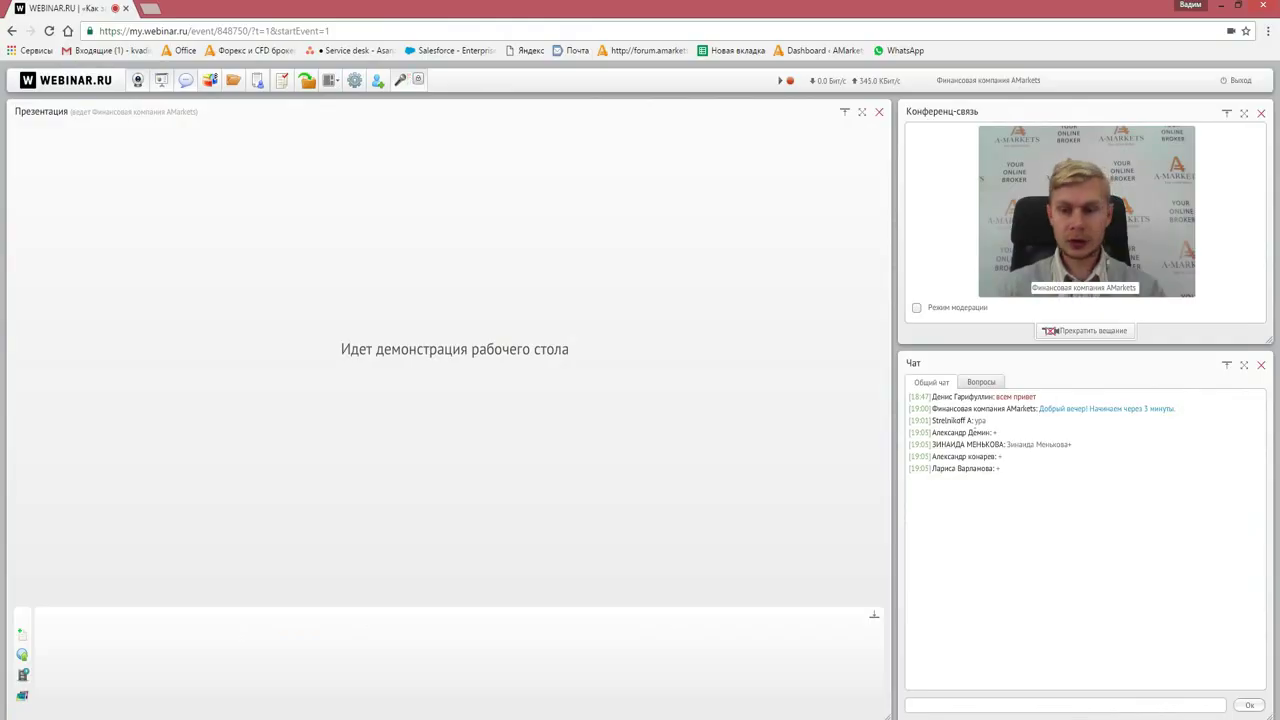
{"action": "key", "text": "alt+Tab"}
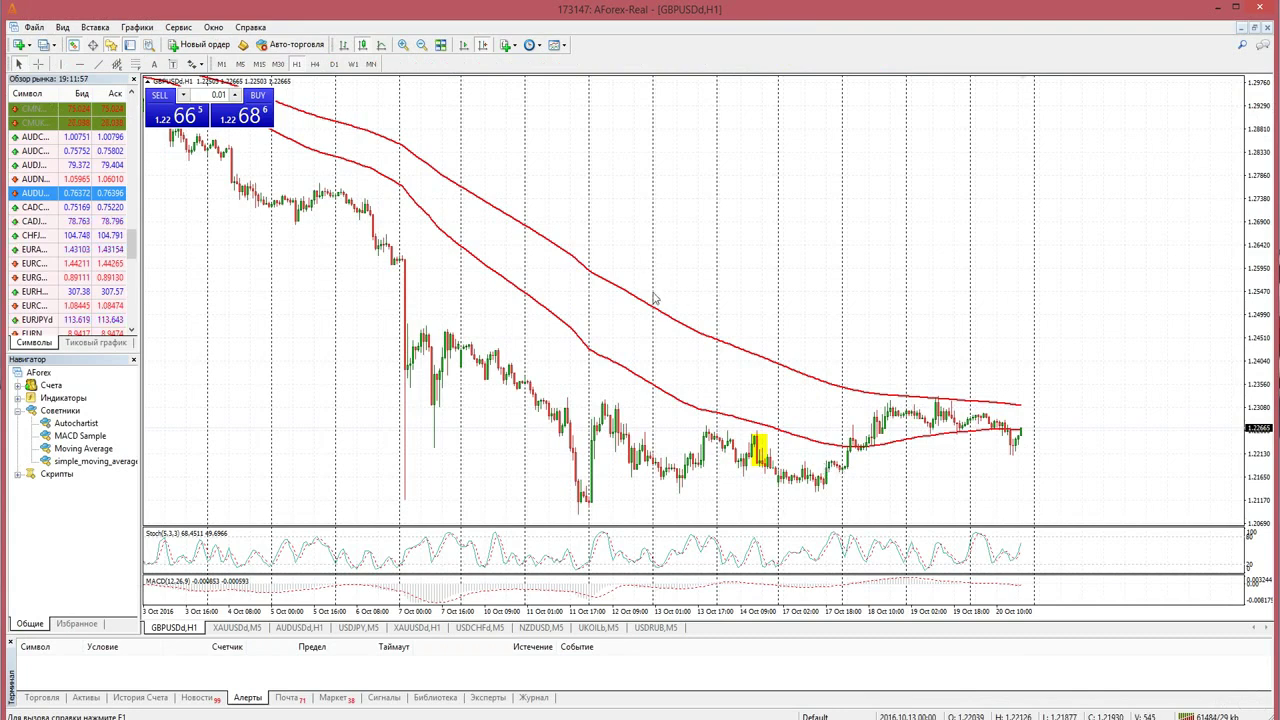
Review the settings of the upper moving average on the chart and close them without changes.
{"action": "right_click", "coordinate": [717, 225]}
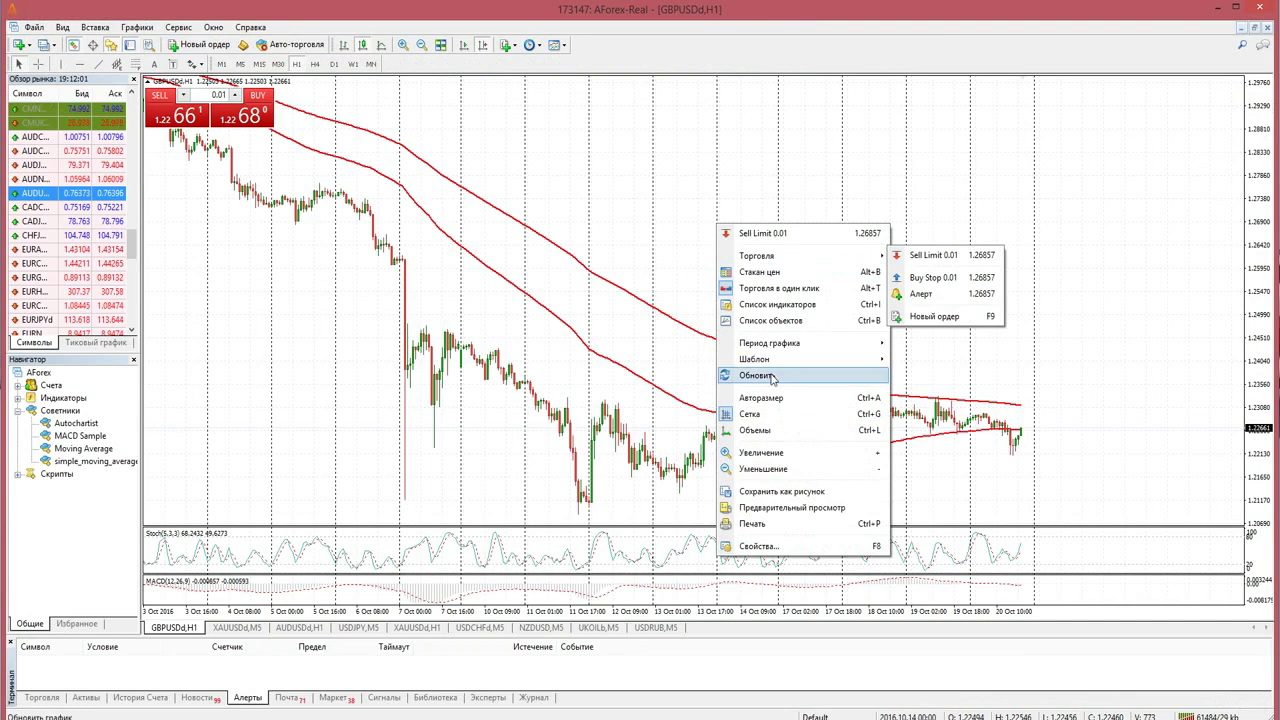
{"action": "left_click", "coordinate": [790, 375]}
{"action": "double_click", "coordinate": [645, 310]}
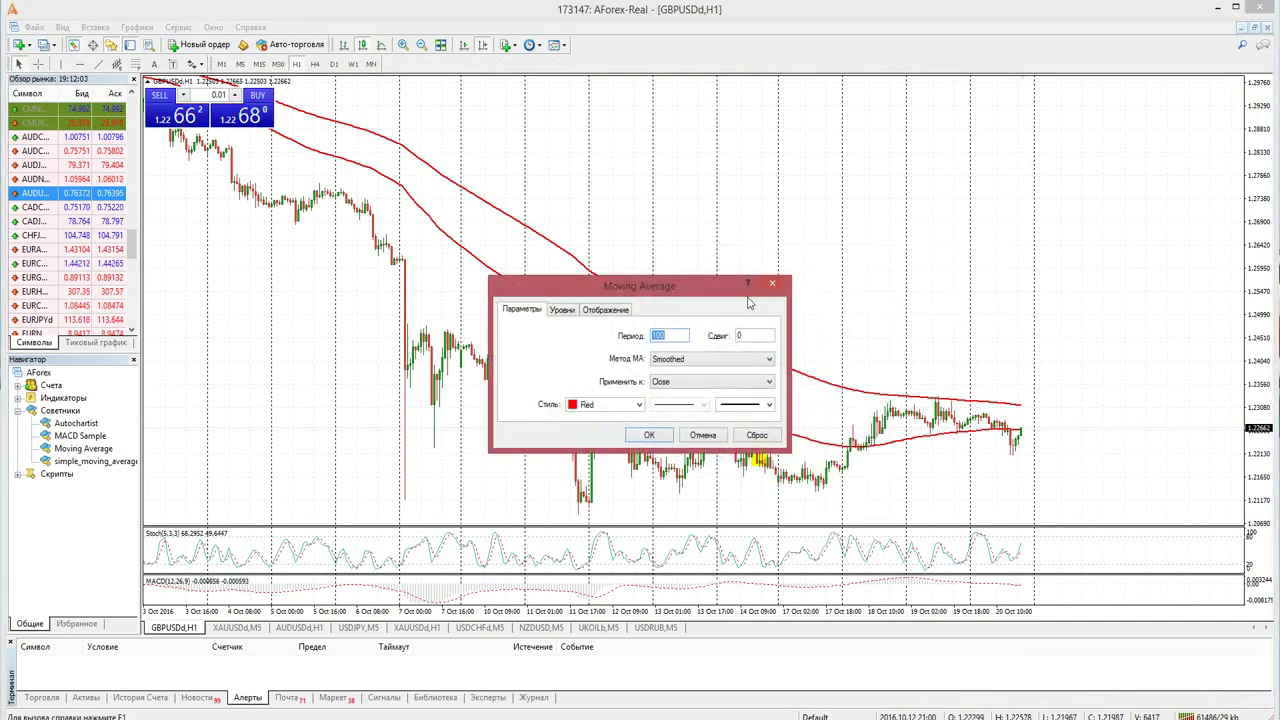
{"action": "left_click", "coordinate": [649, 430]}
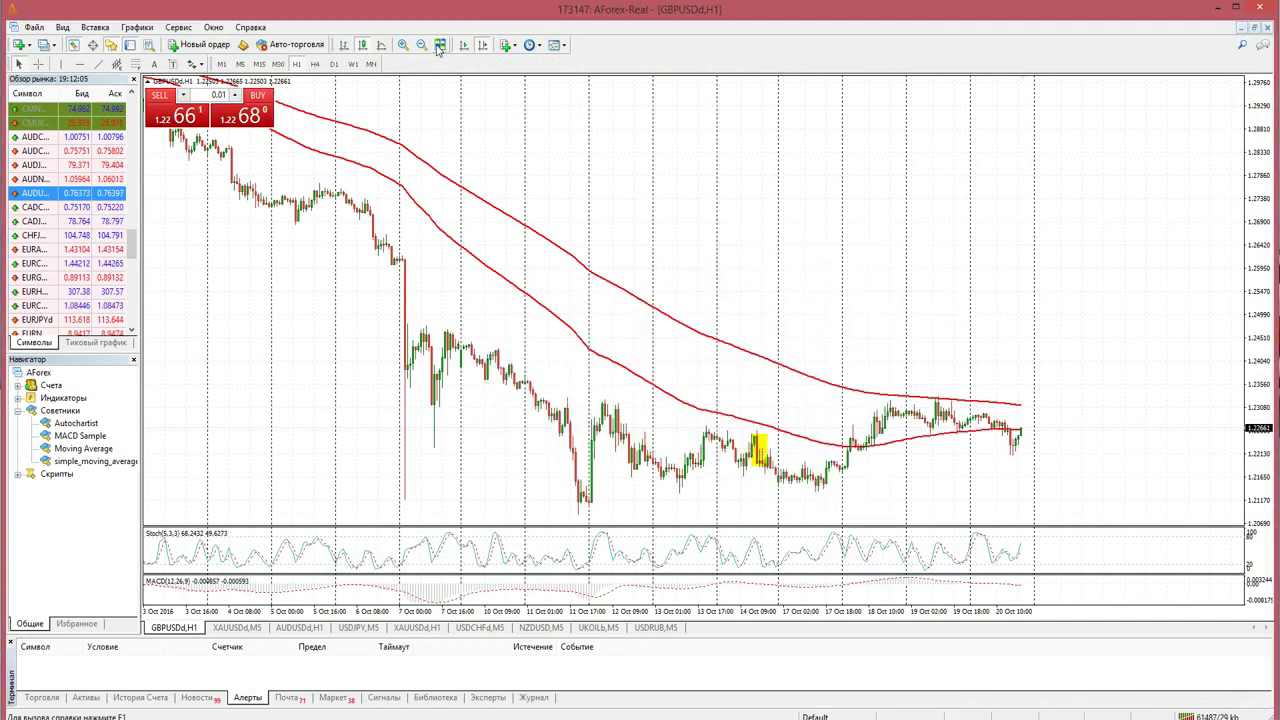
Look through the available trend indicators and the list of objects placed on the GBPUSDd chart.
{"action": "left_click", "coordinate": [507, 46]}
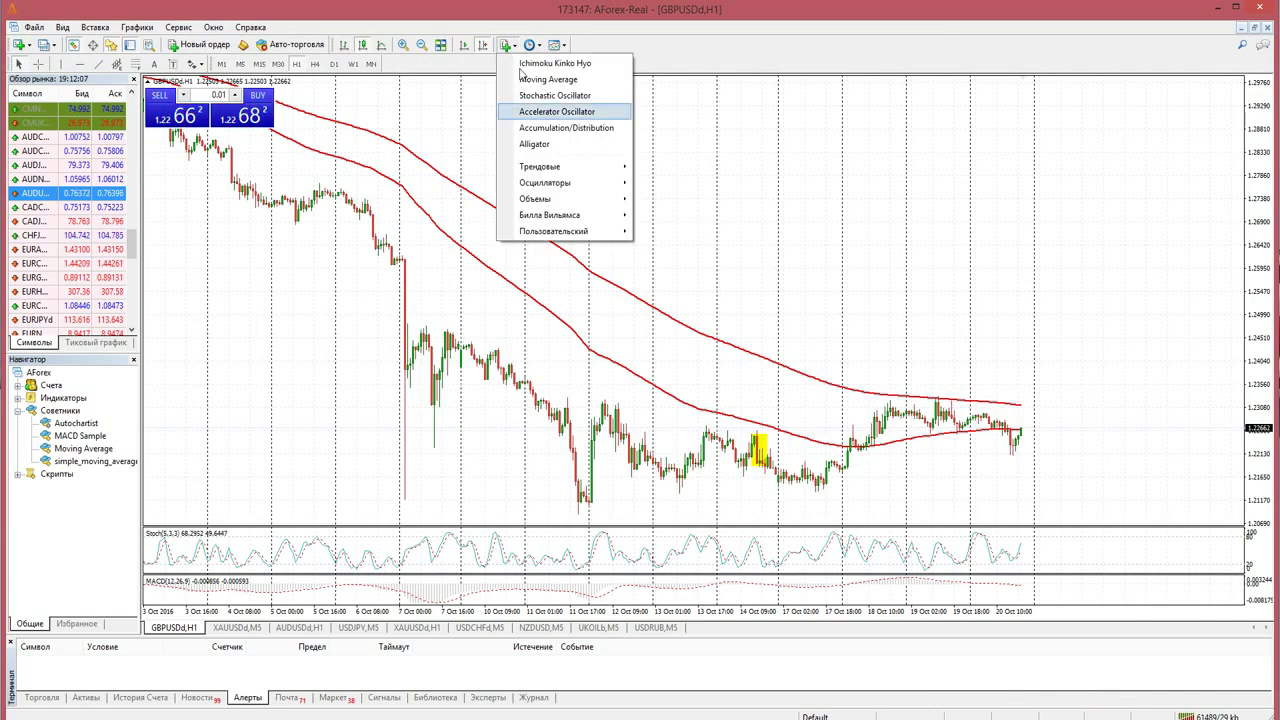
{"action": "mouse_move", "coordinate": [612, 177]}
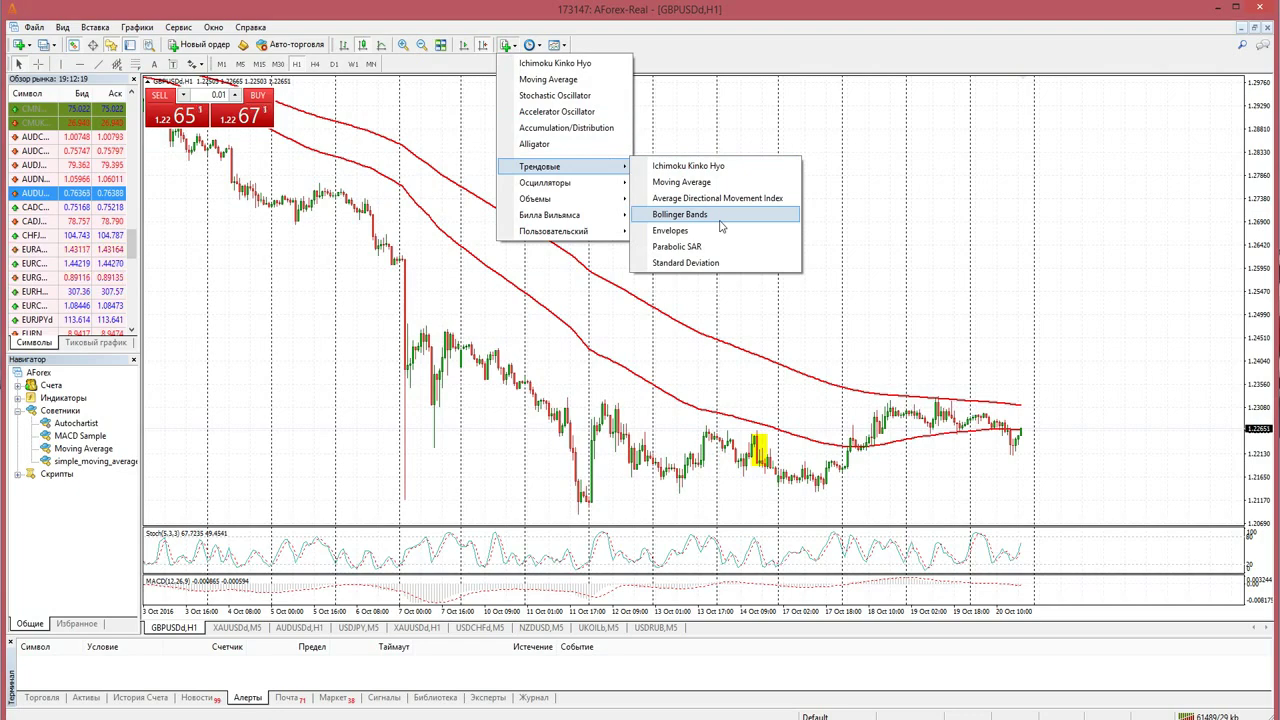
{"action": "scroll", "coordinate": [895, 338], "scroll_direction": "up", "scroll_amount": 5}
{"action": "right_click", "coordinate": [845, 282]}
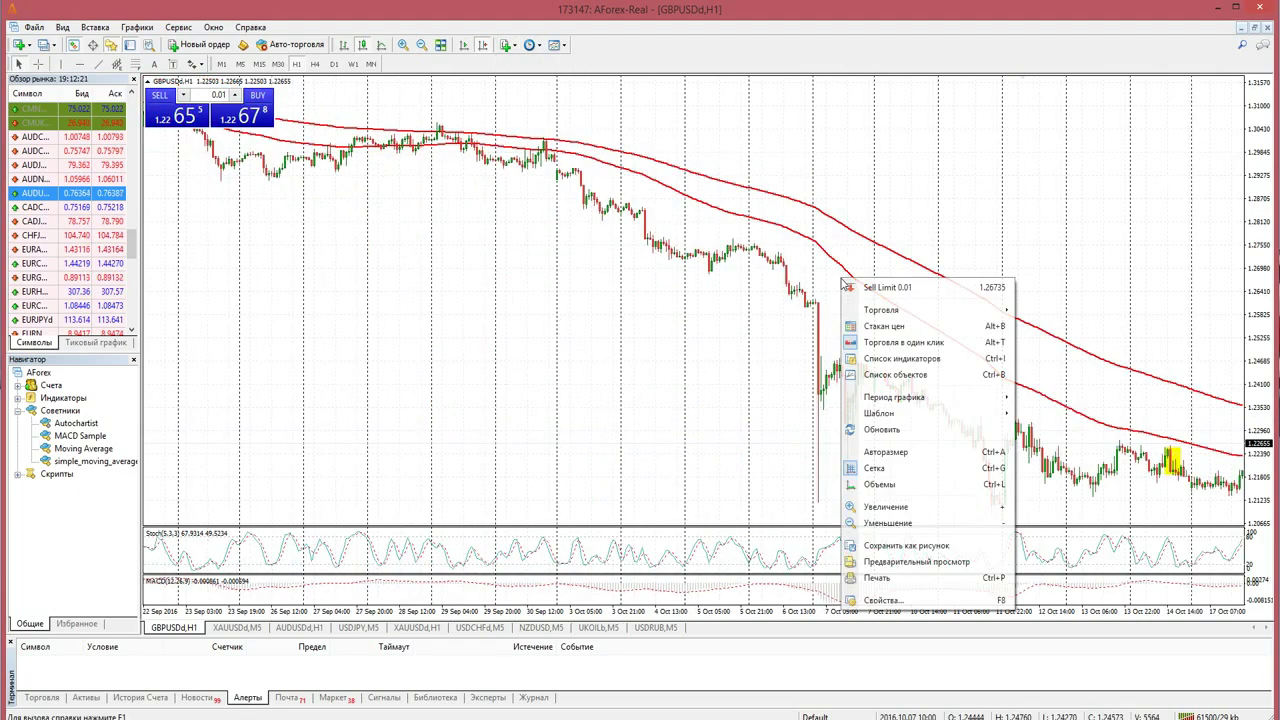
{"action": "left_click", "coordinate": [905, 375]}
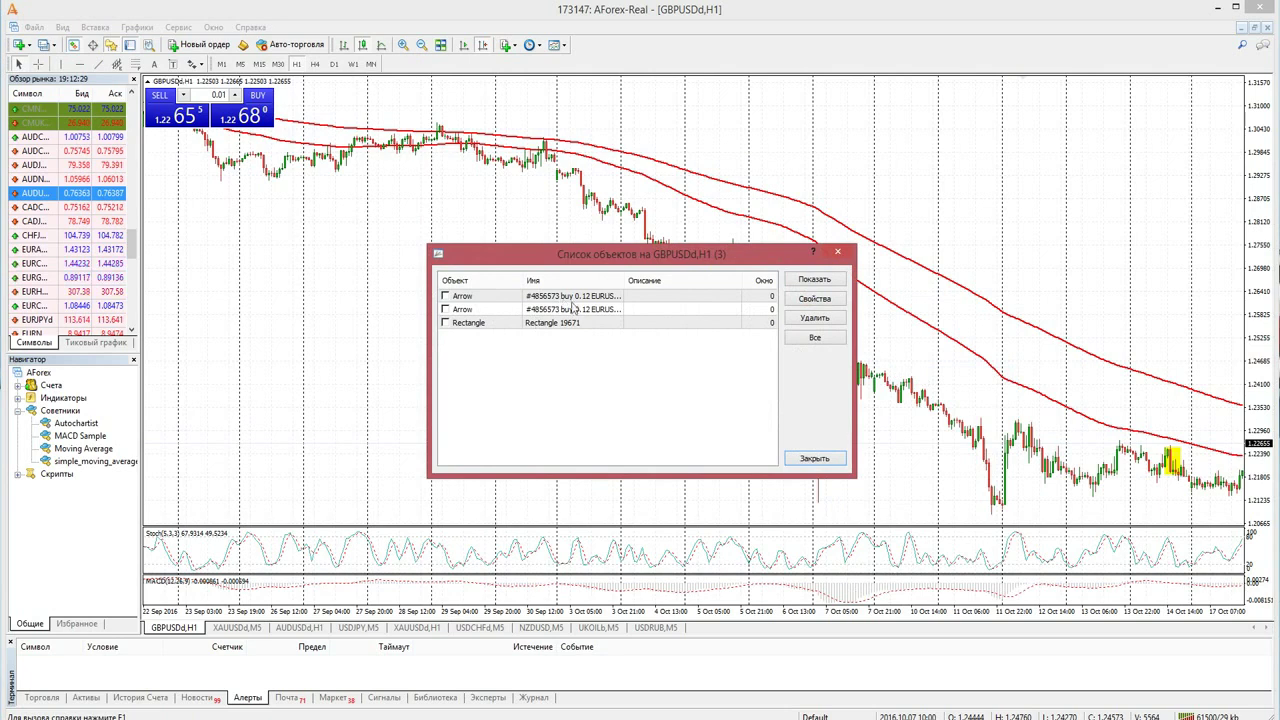
{"action": "left_click", "coordinate": [838, 253]}
Delete both Moving Average indicators from the main GBPUSDd chart through its indicator list.
{"action": "right_click", "coordinate": [963, 237]}
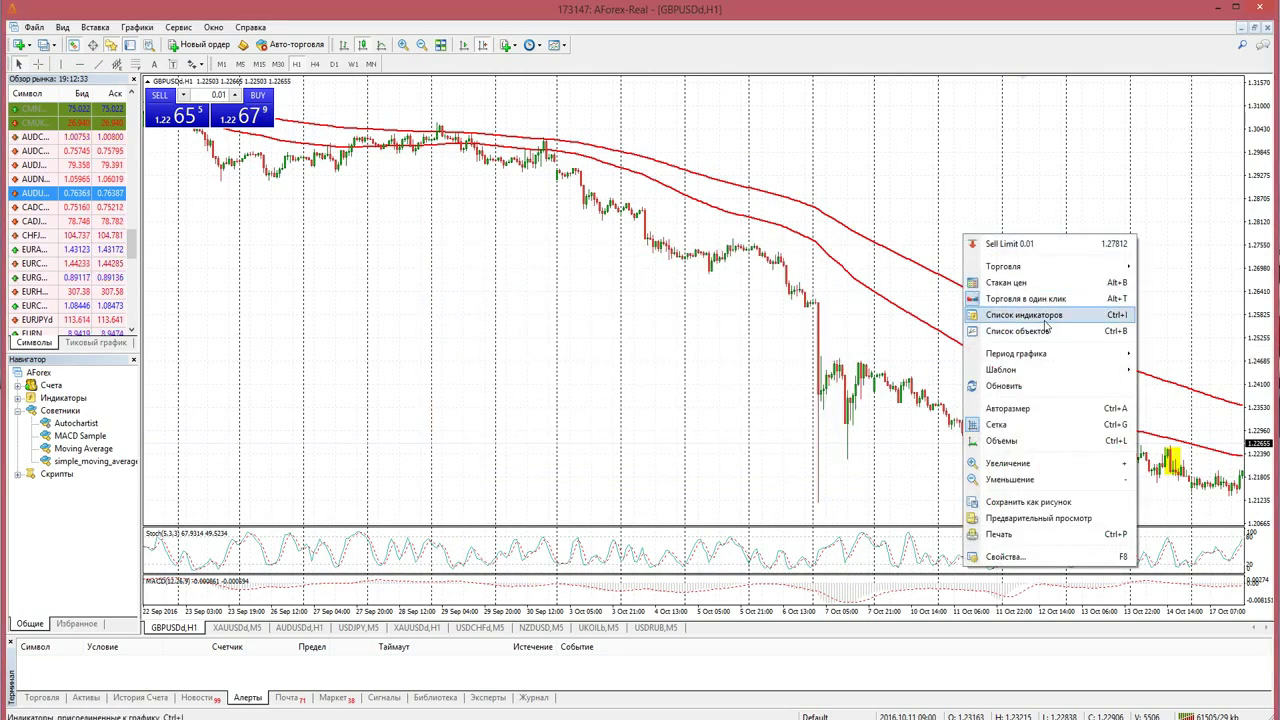
{"action": "left_click", "coordinate": [1046, 316]}
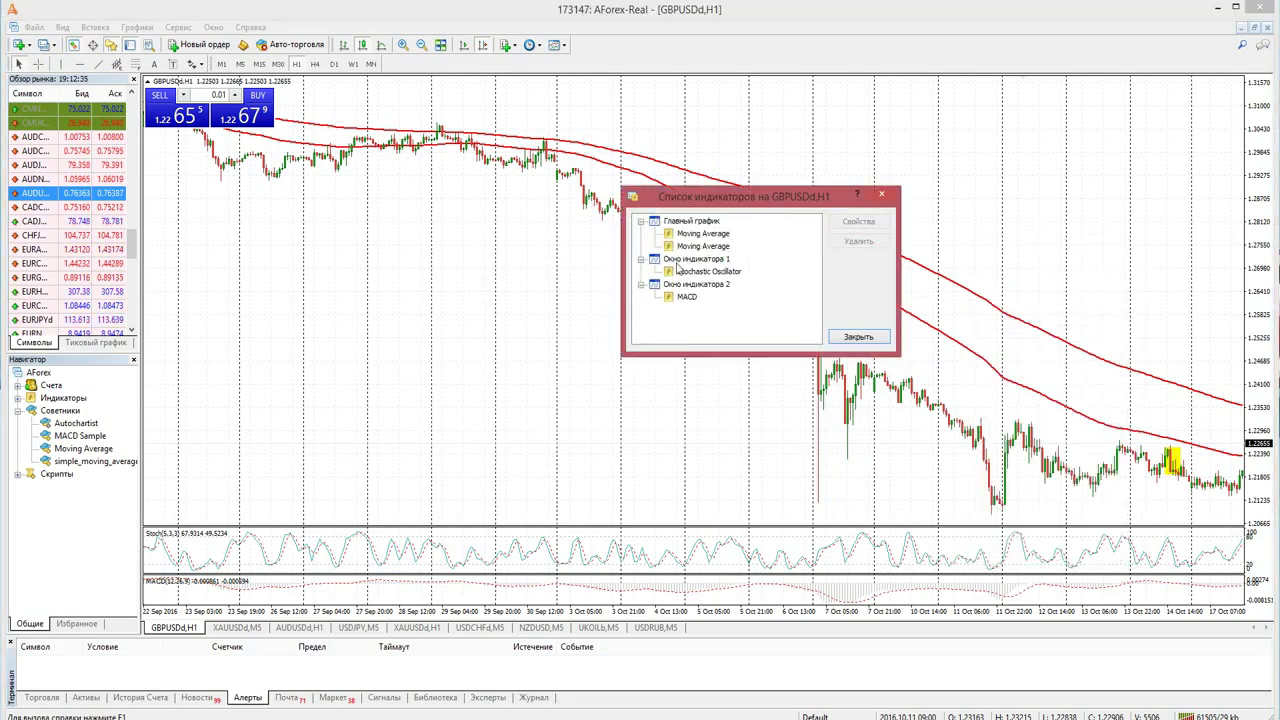
{"action": "left_click", "coordinate": [712, 247]}
{"action": "left_click", "coordinate": [856, 242]}
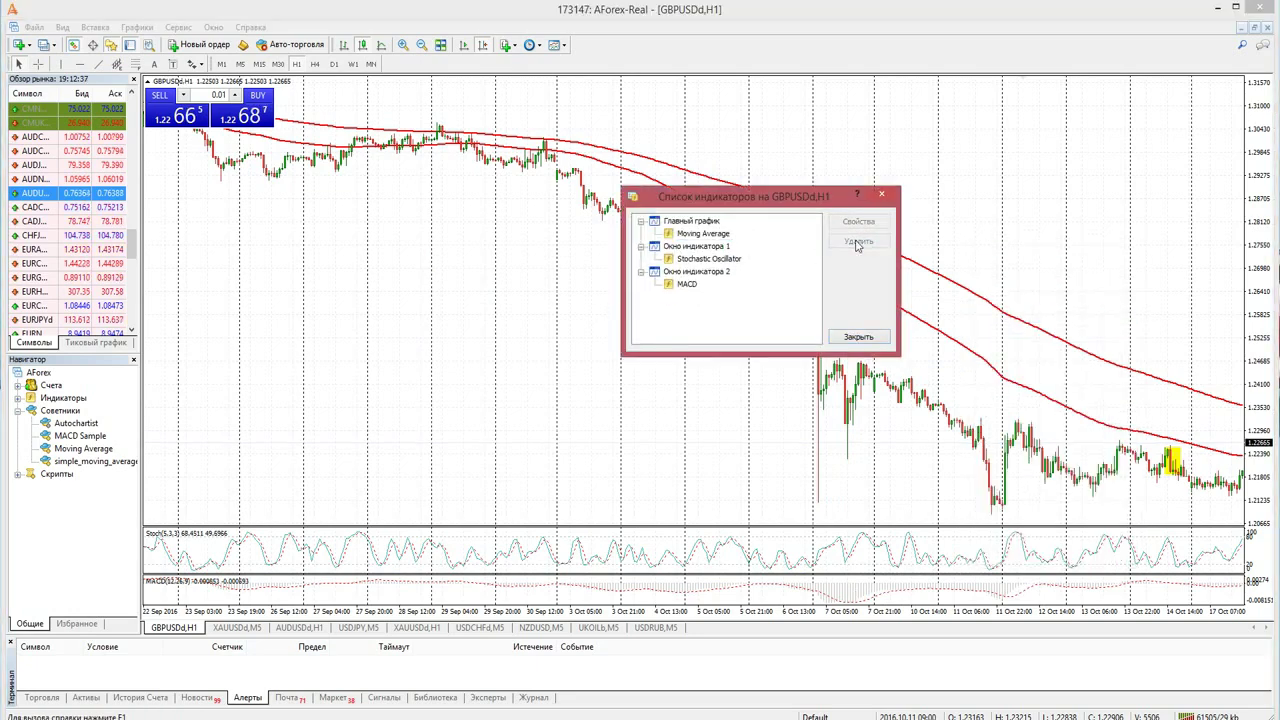
{"action": "left_click", "coordinate": [856, 242]}
{"action": "left_click", "coordinate": [858, 337]}
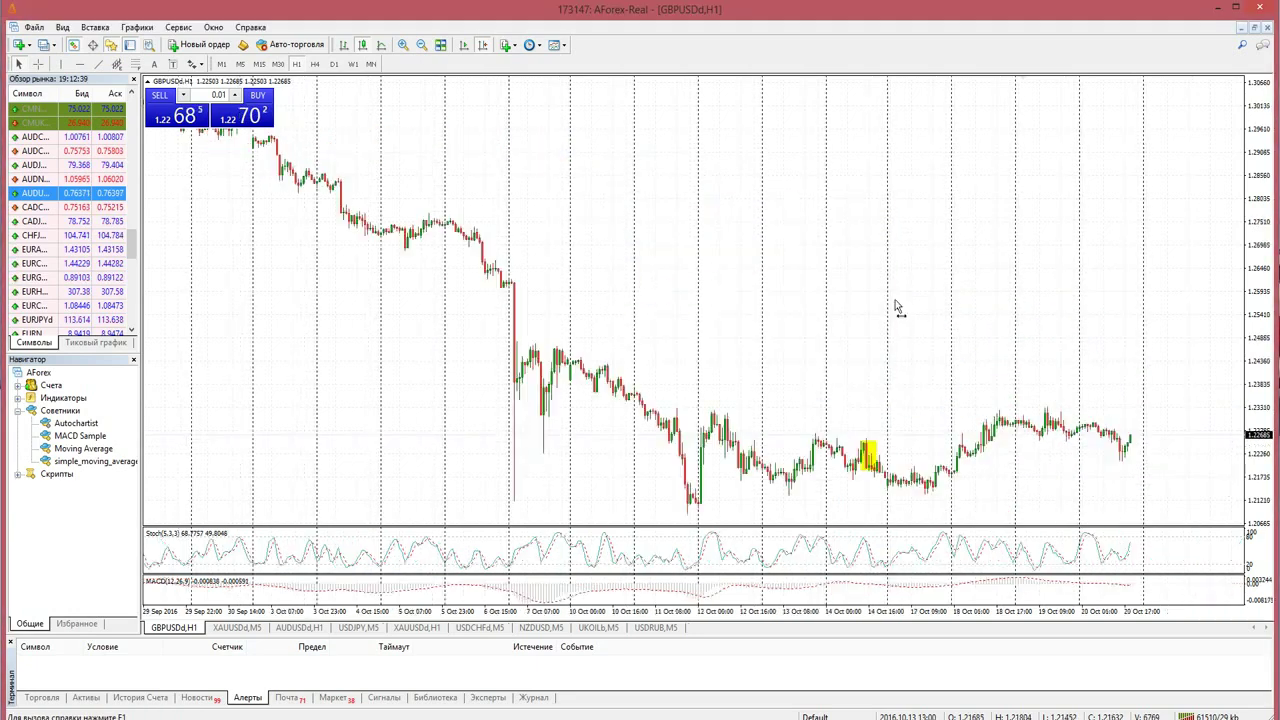
Add the Ichimoku Kinko Hyo trend indicator with Tenkan-sen 9, Kijun-sen 26 and Senkou Span B 52.
{"action": "scroll", "coordinate": [527, 290], "scroll_direction": "down", "scroll_amount": 3}
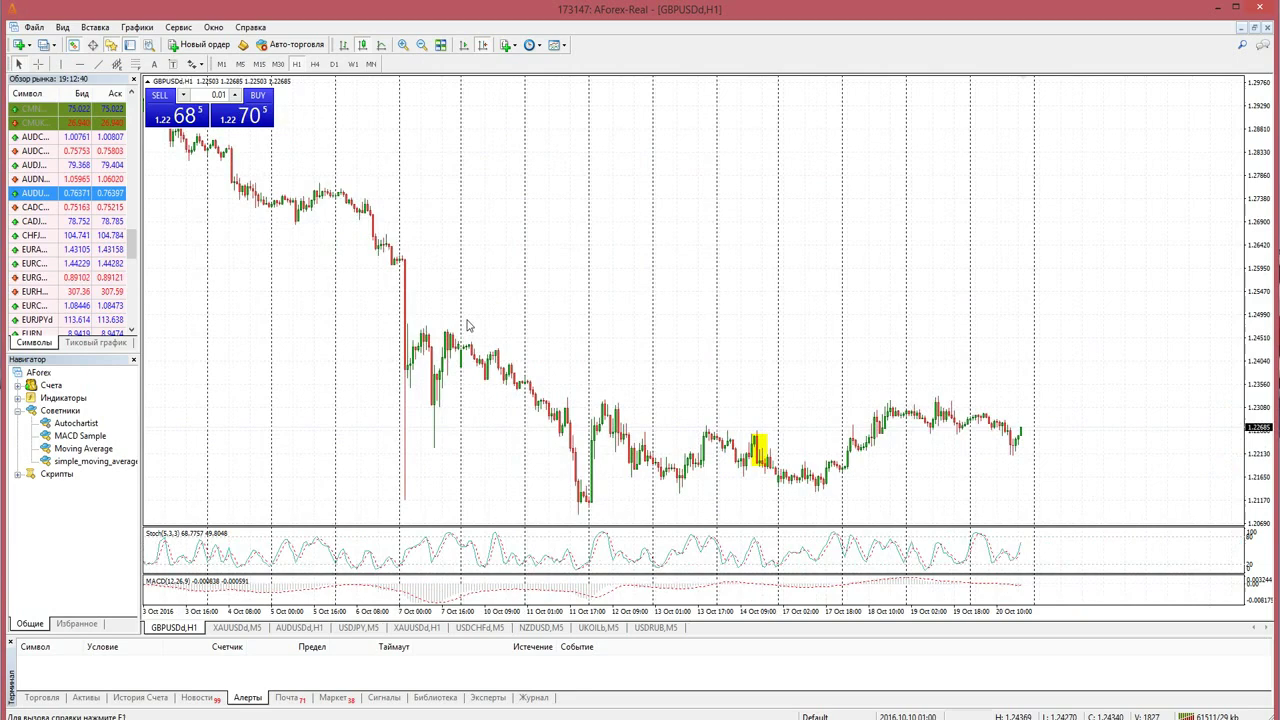
{"action": "left_click", "coordinate": [507, 45]}
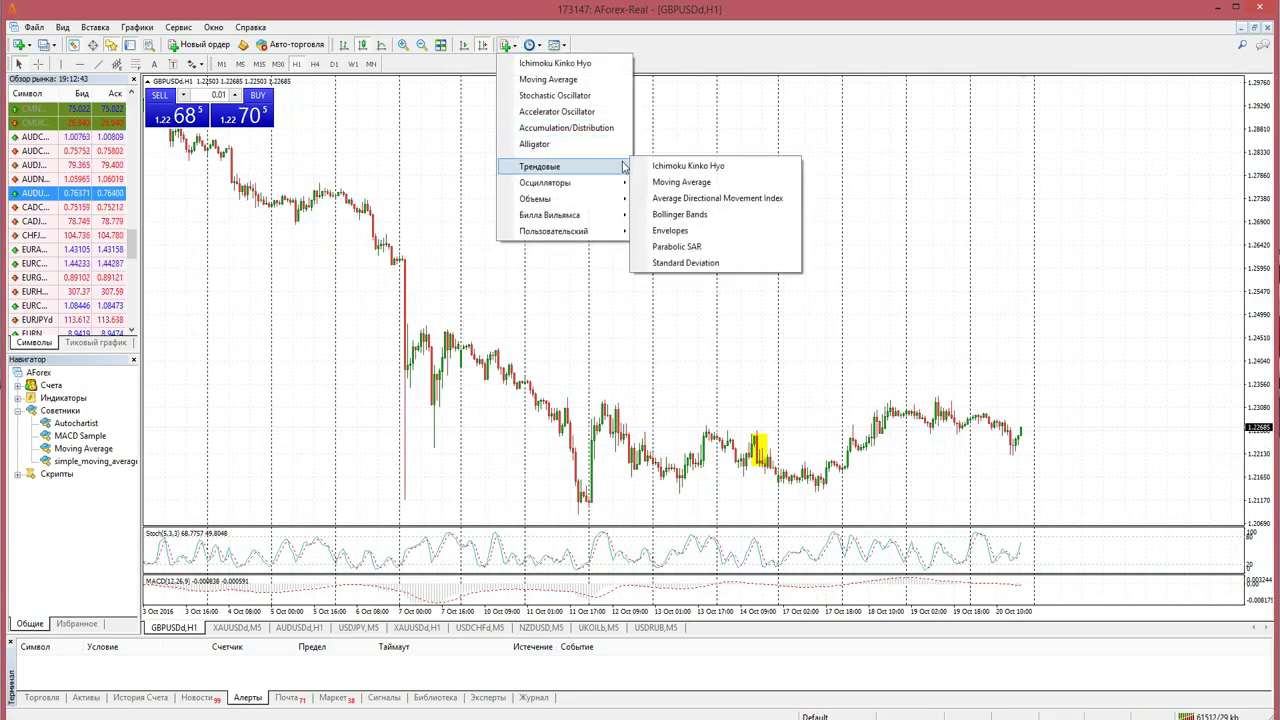
{"action": "left_click", "coordinate": [689, 166]}
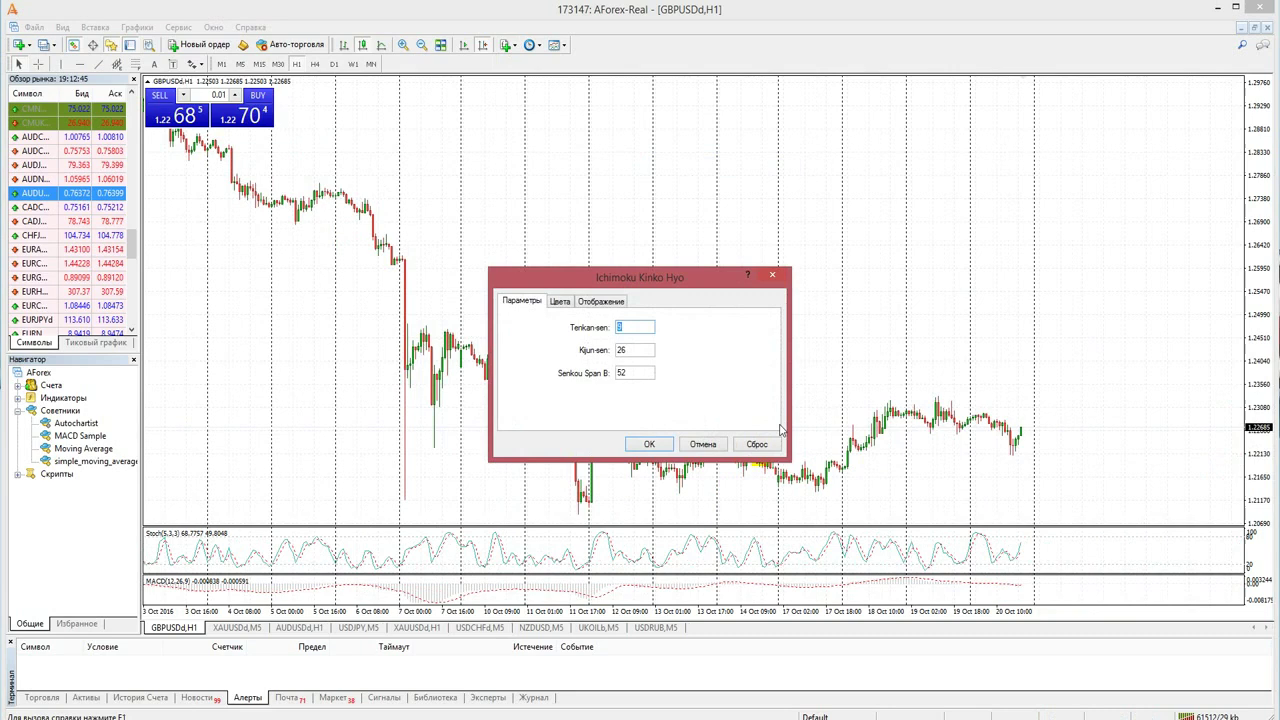
{"action": "left_click", "coordinate": [649, 444]}
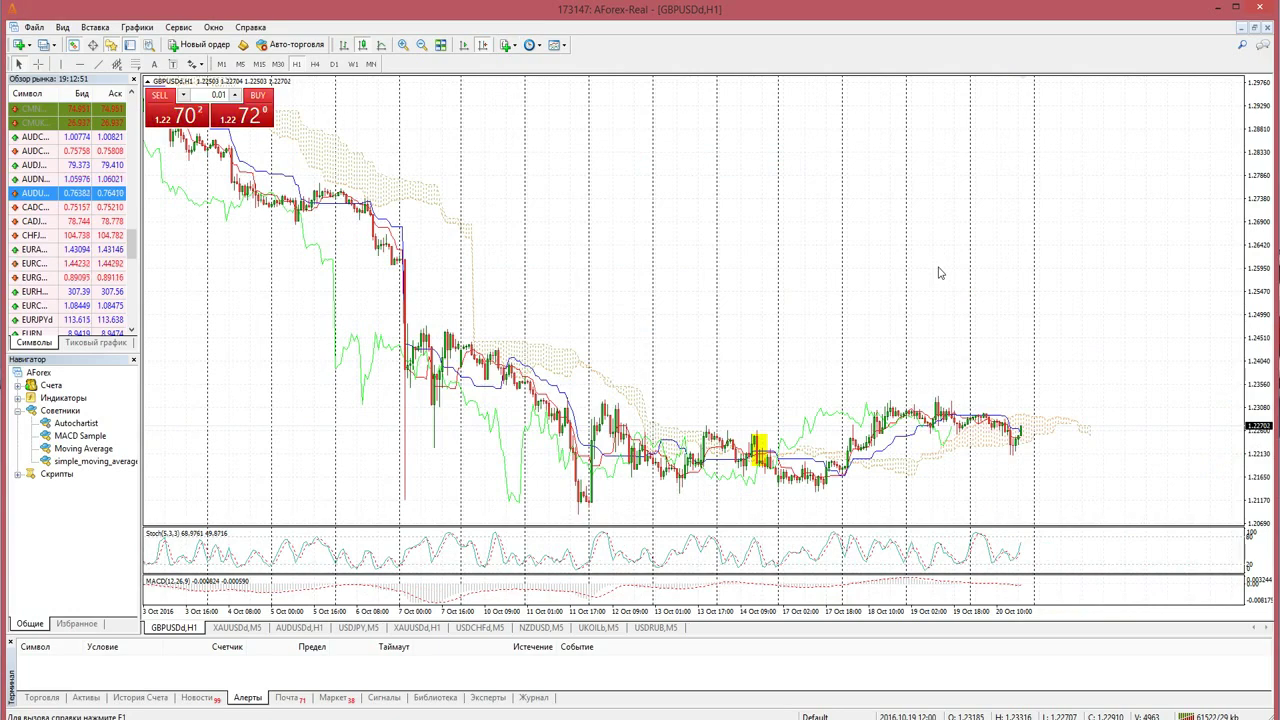
Examine the Ichimoku cloud and lines up close around the recent candles and across the wider October chart.
{"action": "left_click", "coordinate": [402, 45]}
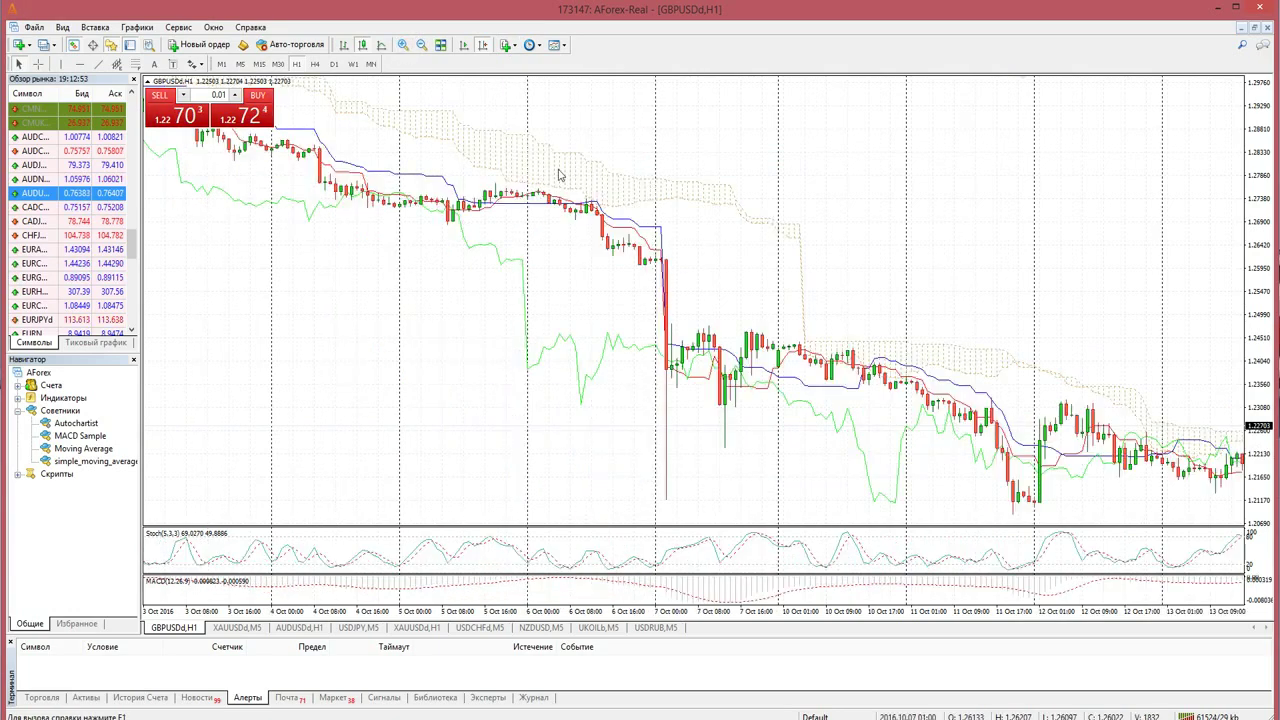
{"action": "scroll", "coordinate": [955, 305], "scroll_direction": "down", "scroll_amount": 3}
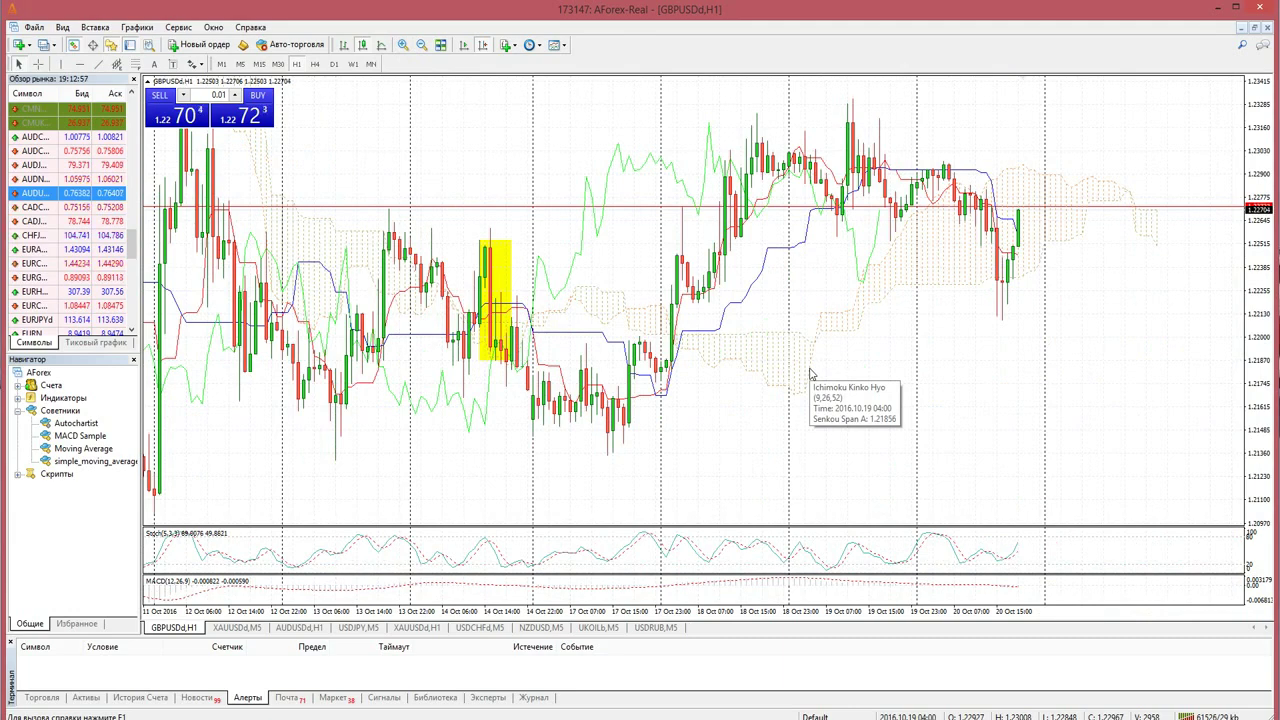
{"action": "left_click", "coordinate": [421, 45]}
{"action": "scroll", "coordinate": [489, 330], "scroll_direction": "up", "scroll_amount": 5}
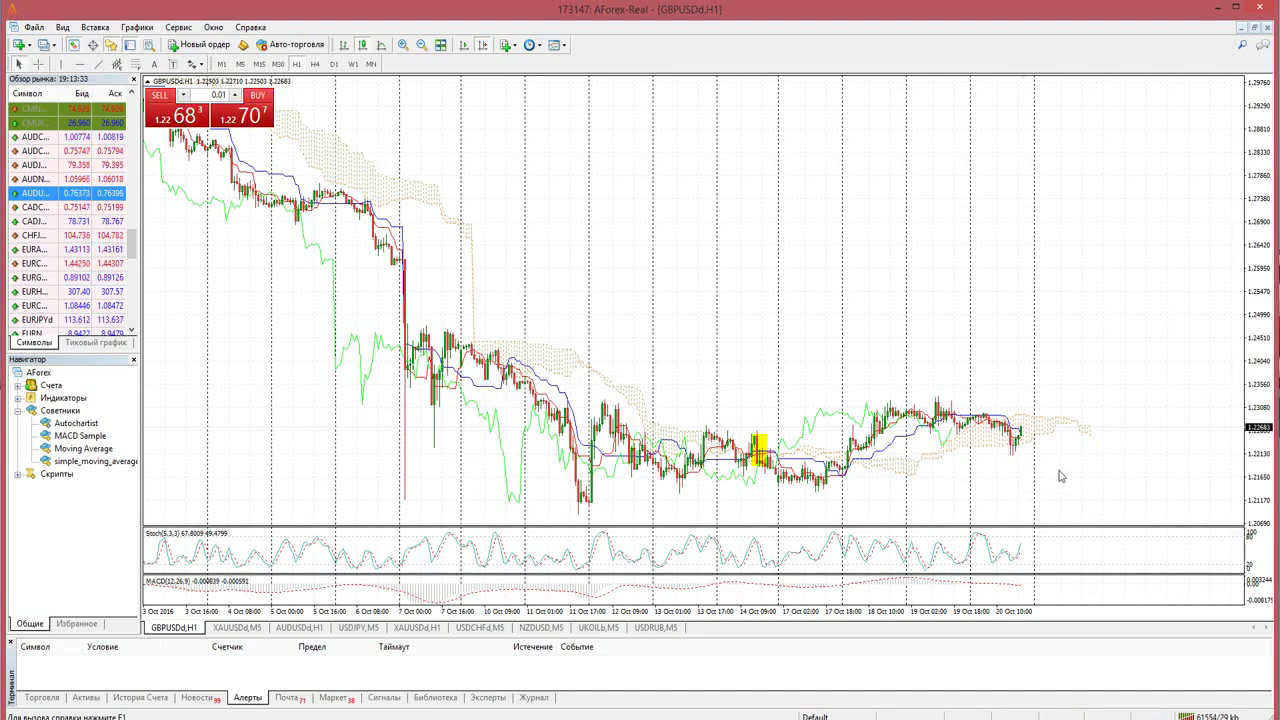
{"action": "mouse_move", "coordinate": [262, 356]}
{"action": "left_mouse_down"}
{"action": "mouse_move", "coordinate": [407, 374]}
{"action": "mouse_move", "coordinate": [241, 362]}
{"action": "left_mouse_up"}
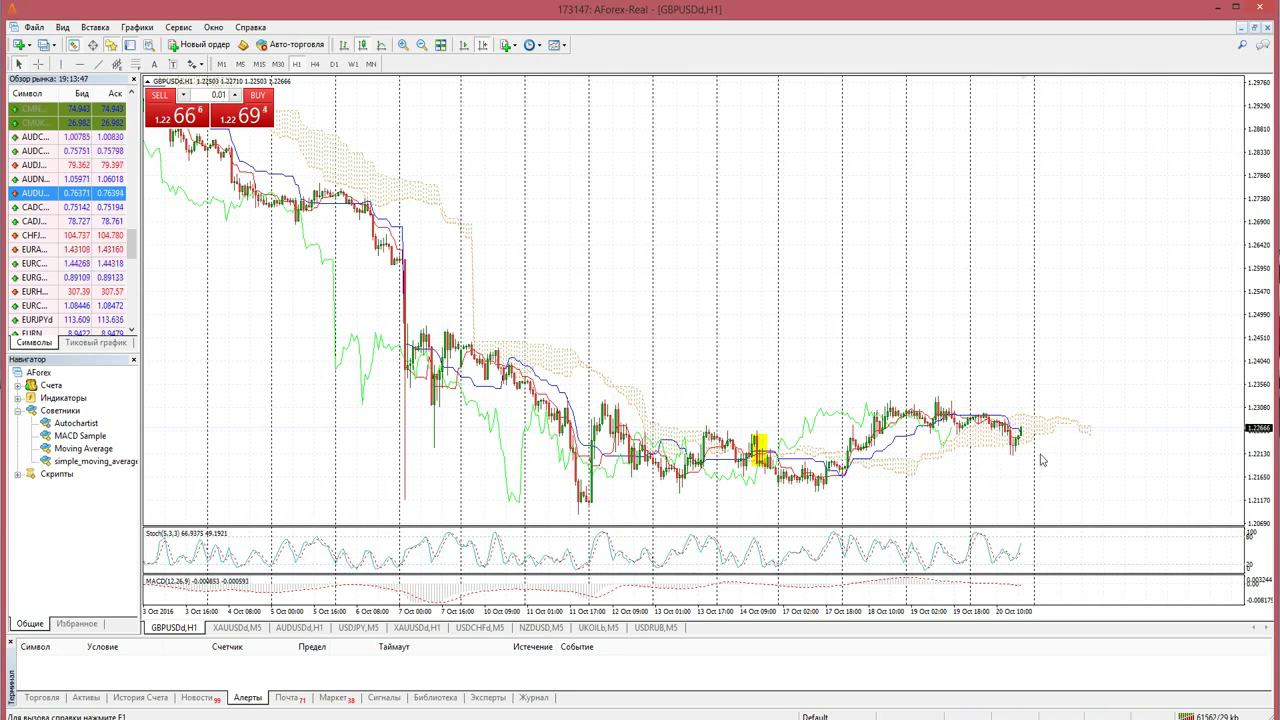
{"action": "mouse_move", "coordinate": [1010, 452]}
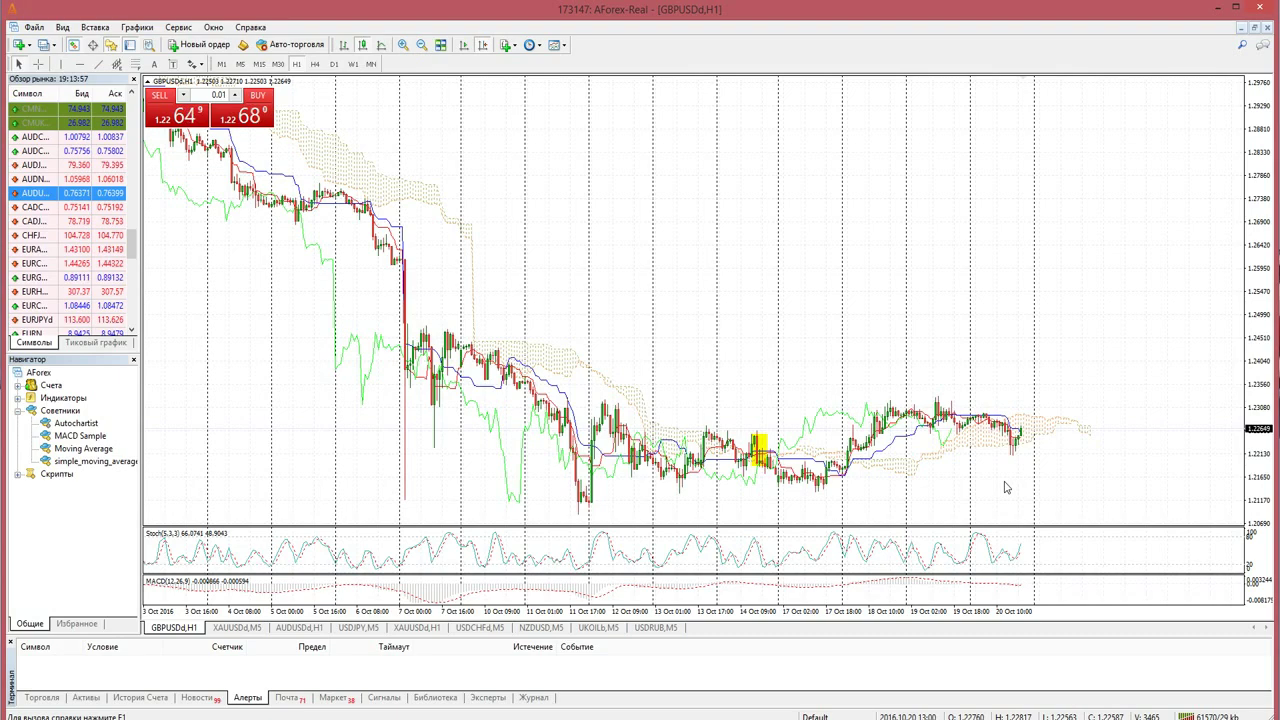
Compare the latest candles with the Ichimoku cloud and identify its Senkou Span B boundary in an enlarged view.
{"action": "left_click", "coordinate": [403, 44]}
{"action": "scroll", "coordinate": [363, 237], "scroll_direction": "down", "scroll_amount": 5}
{"action": "key", "text": "plus"}
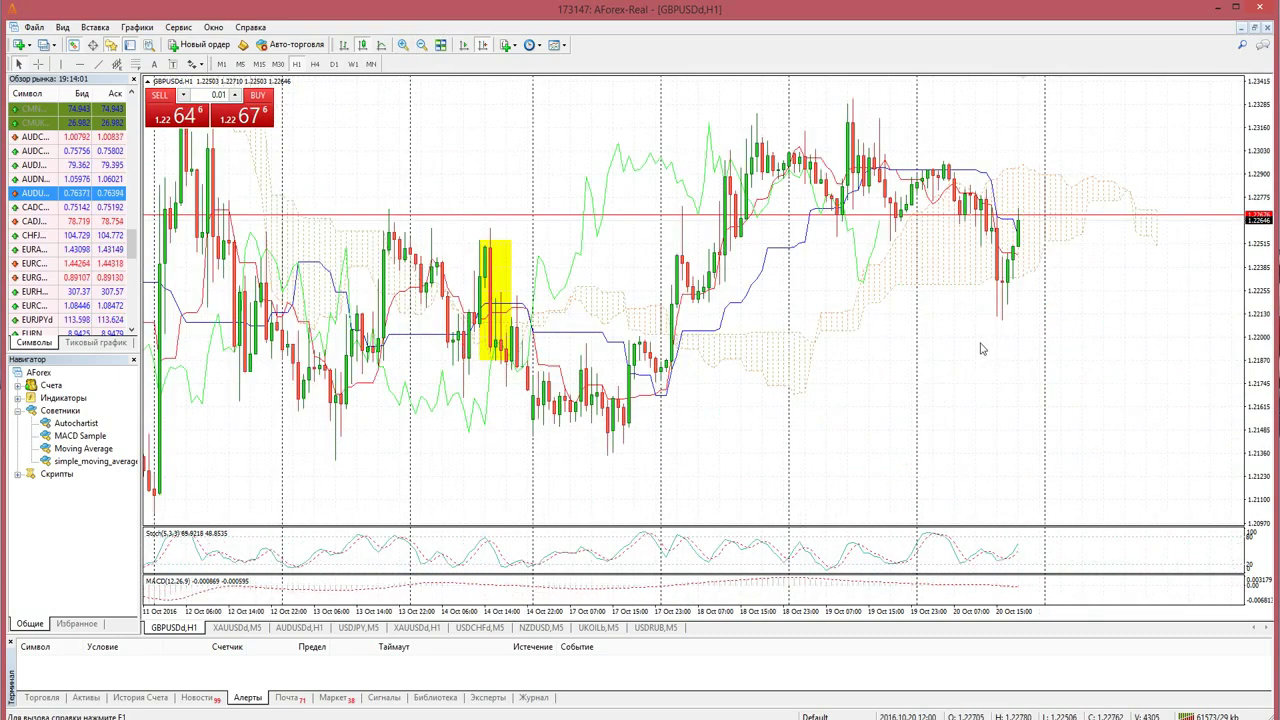
{"action": "left_click", "coordinate": [421, 44]}
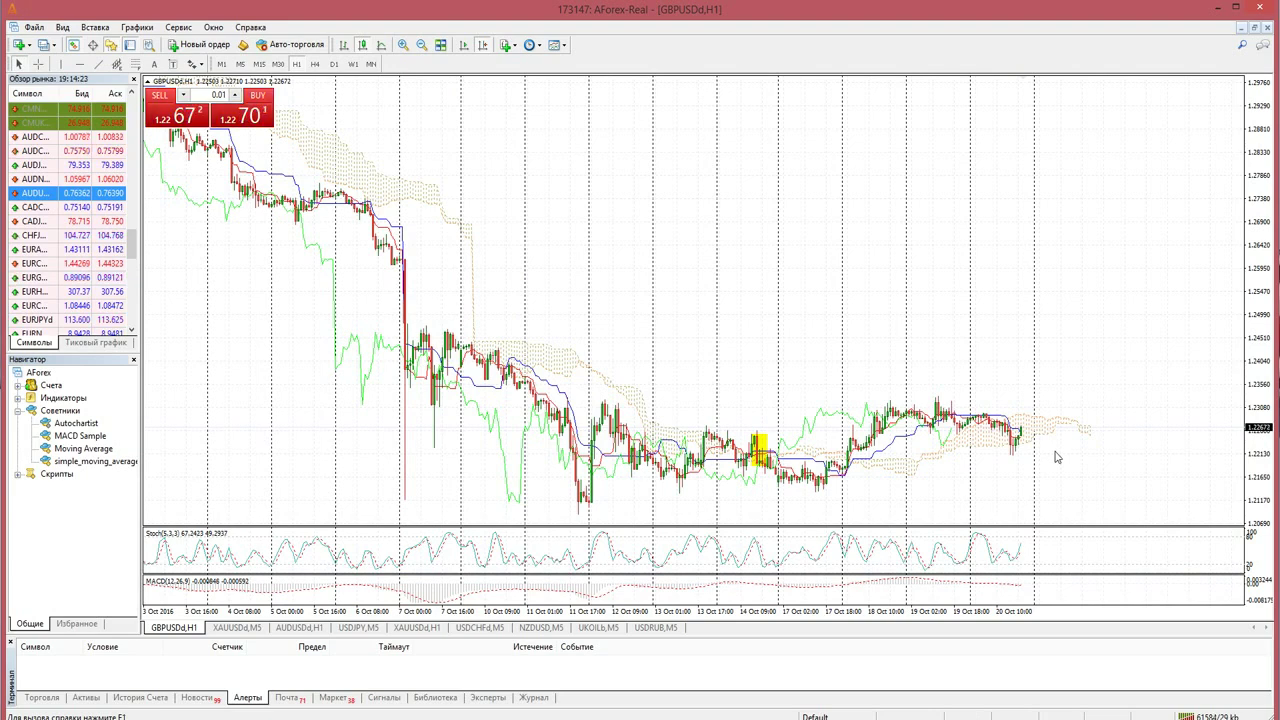
{"action": "left_click", "coordinate": [402, 46]}
{"action": "scroll", "coordinate": [929, 300], "scroll_direction": "down", "scroll_amount": 10}
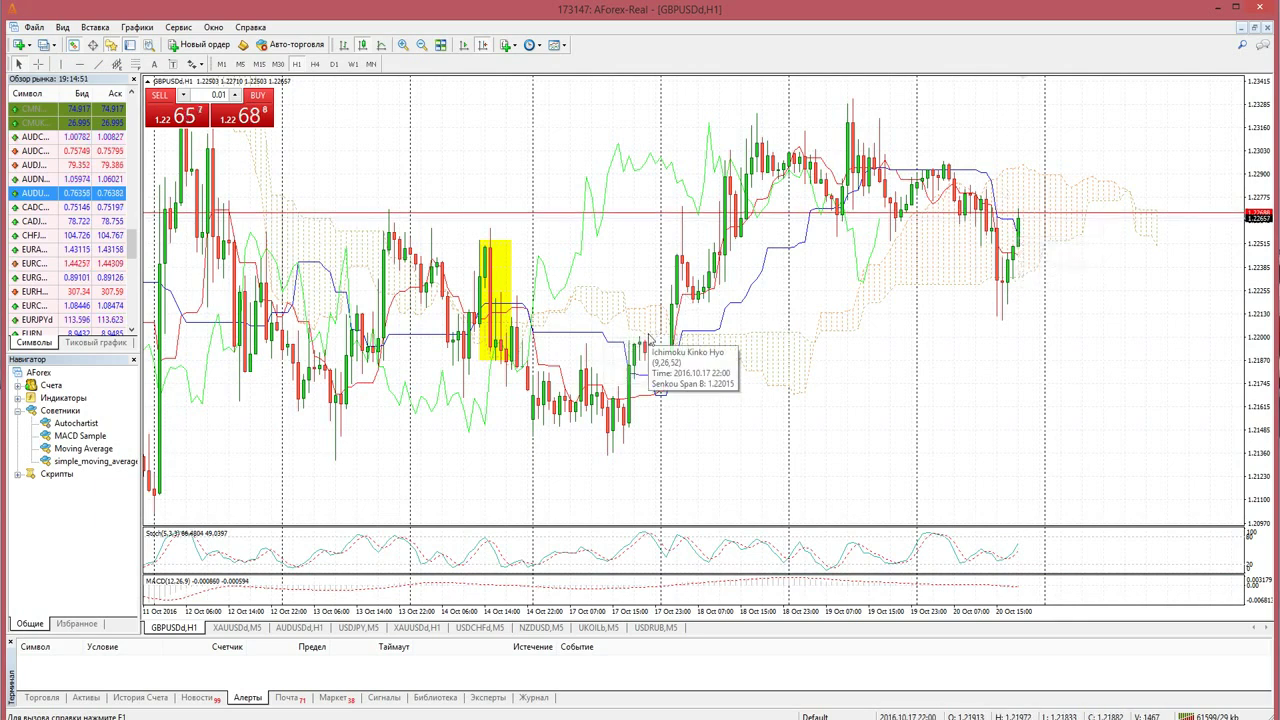
Examine the price against the Ichimoku cloud during the decline from late September to mid-October.
{"action": "left_click", "coordinate": [421, 45]}
{"action": "scroll", "coordinate": [730, 265], "scroll_direction": "down", "scroll_amount": 10}
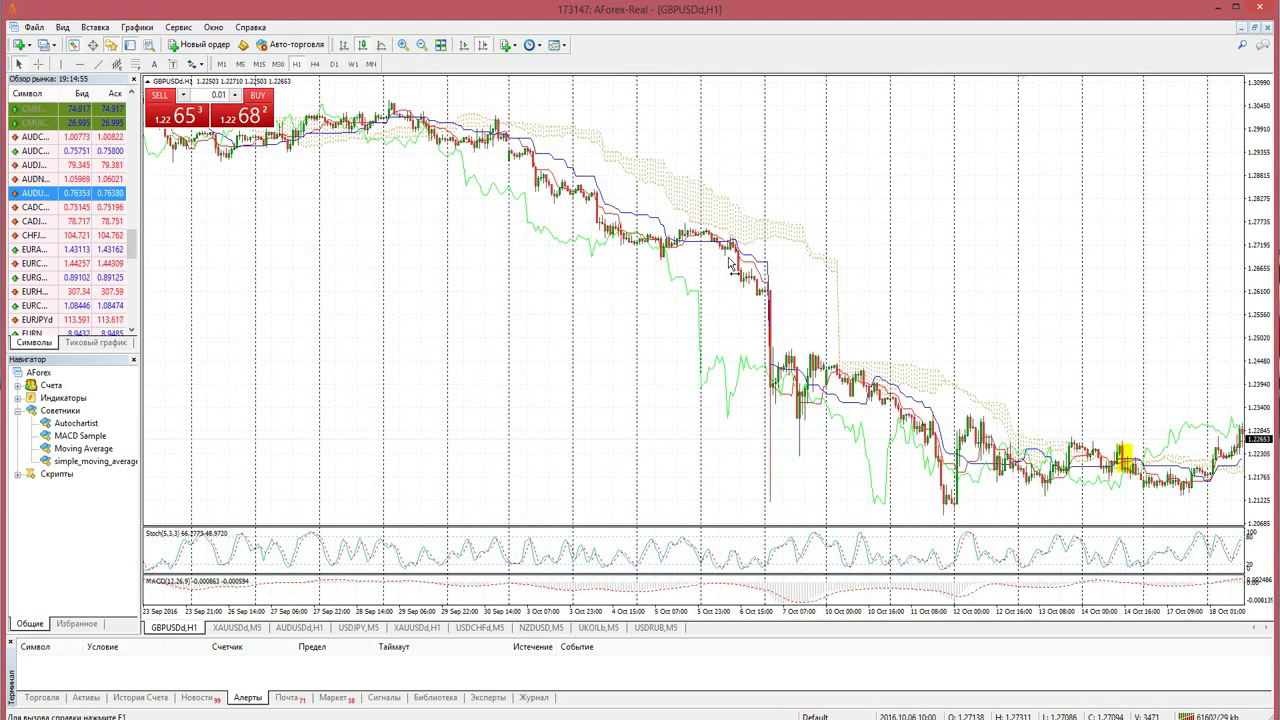
{"action": "scroll", "coordinate": [730, 265], "scroll_direction": "down", "scroll_amount": 5}
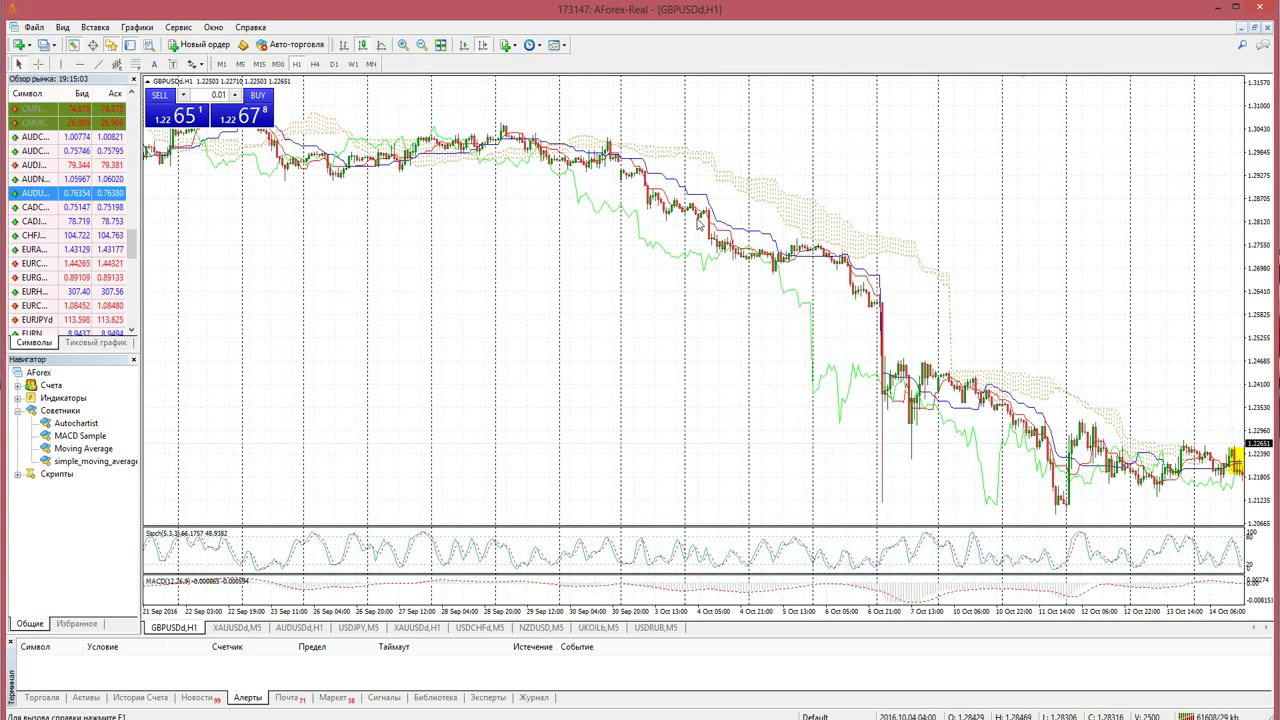
{"action": "mouse_move", "coordinate": [757, 263]}
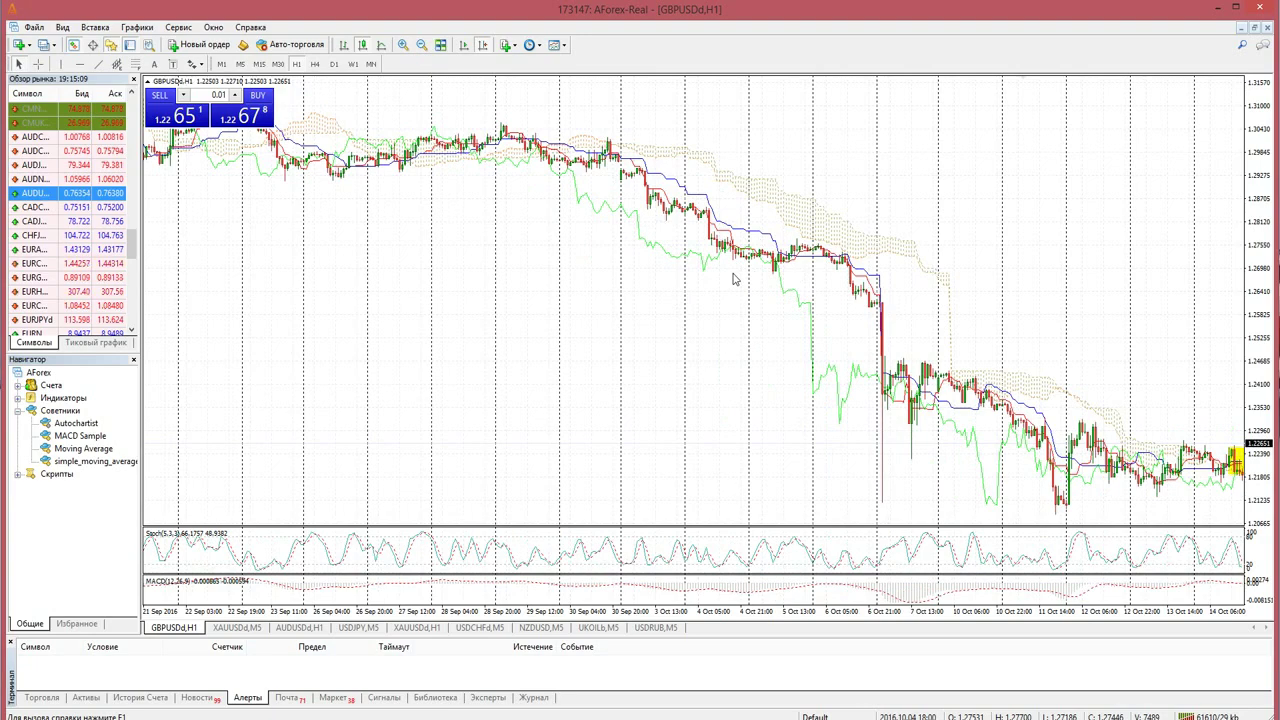
{"action": "left_click_drag", "start_coordinate": [1011, 265], "coordinate": [663, 330]}
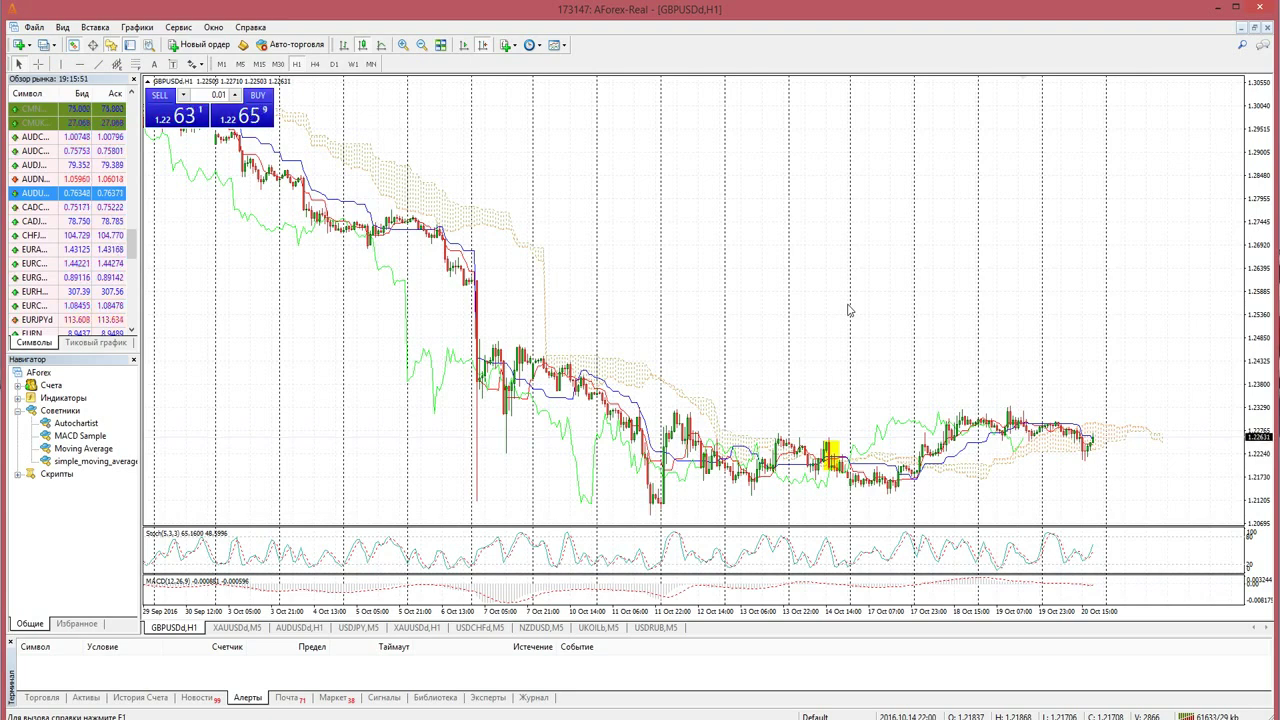
{"action": "left_click_drag", "start_coordinate": [600, 294], "coordinate": [851, 317]}
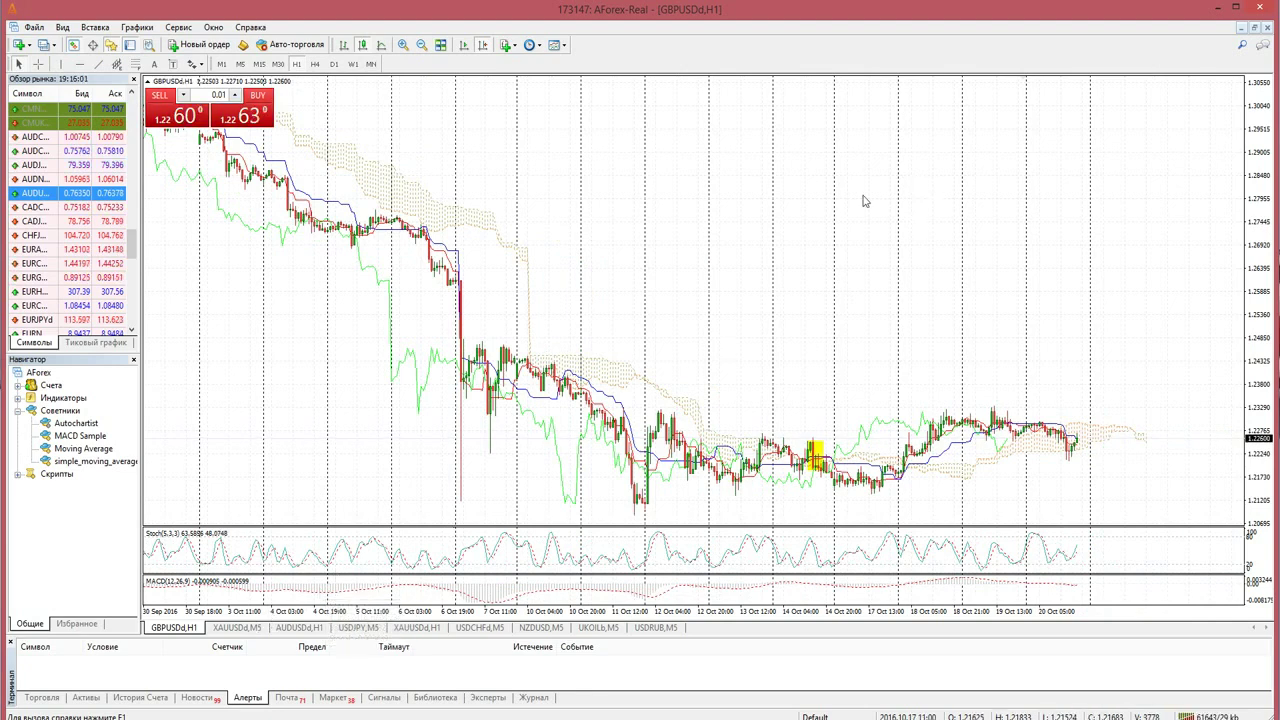
{"action": "right_click", "coordinate": [743, 257]}
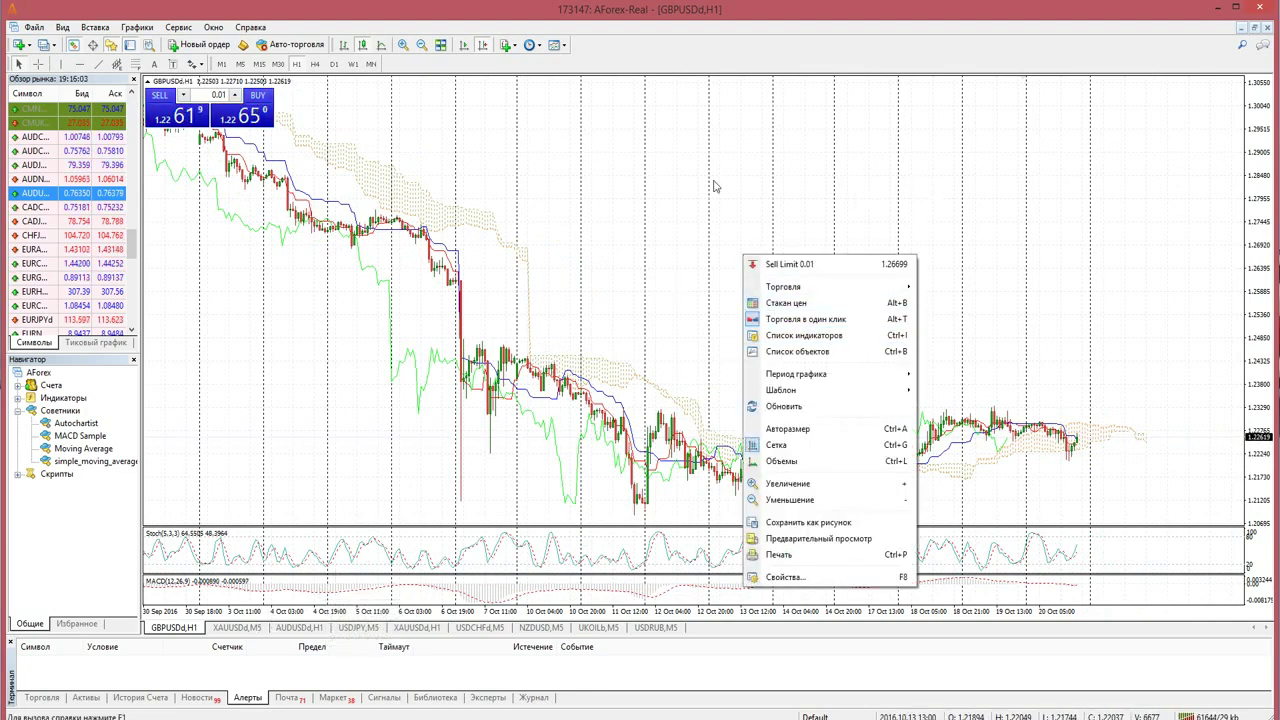
{"action": "left_click", "coordinate": [714, 186]}
{"action": "scroll", "coordinate": [580, 140], "scroll_direction": "up", "scroll_amount": 4}
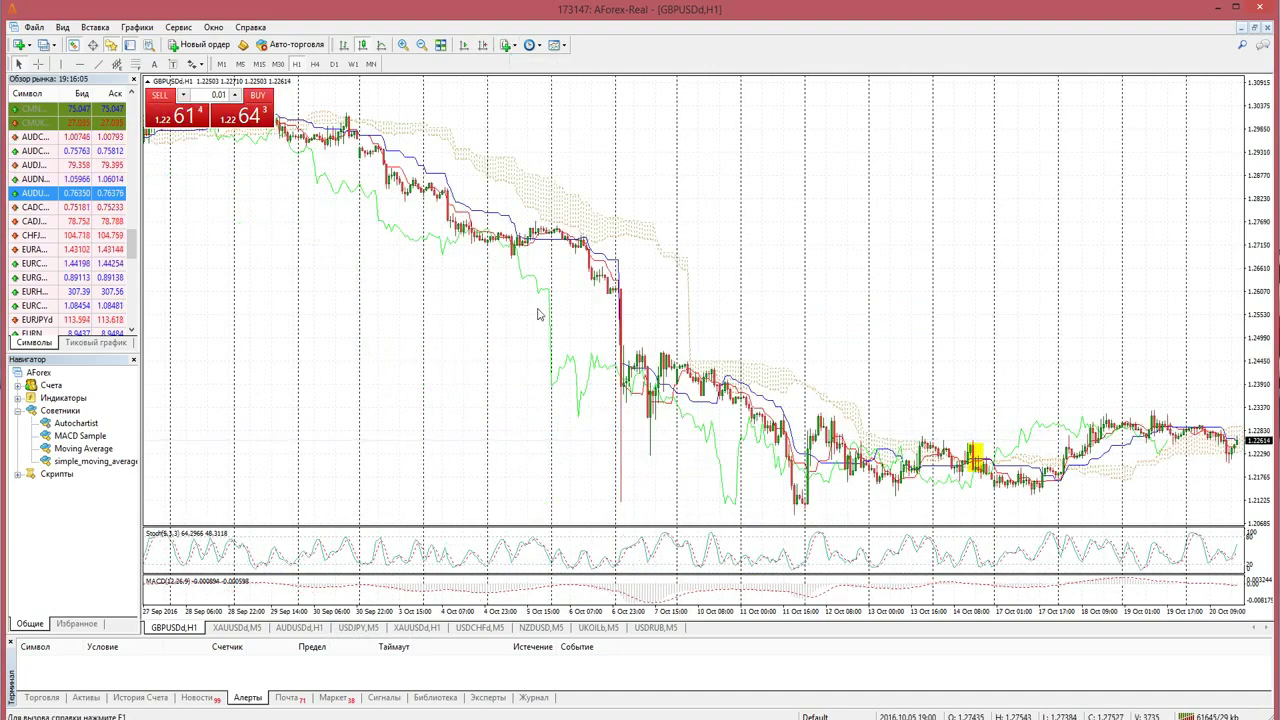
Add a red Moving Average trend indicator with a period of 100 to the GBPUSDd H1 chart.
{"action": "left_click", "coordinate": [482, 44]}
{"action": "left_click", "coordinate": [505, 44]}
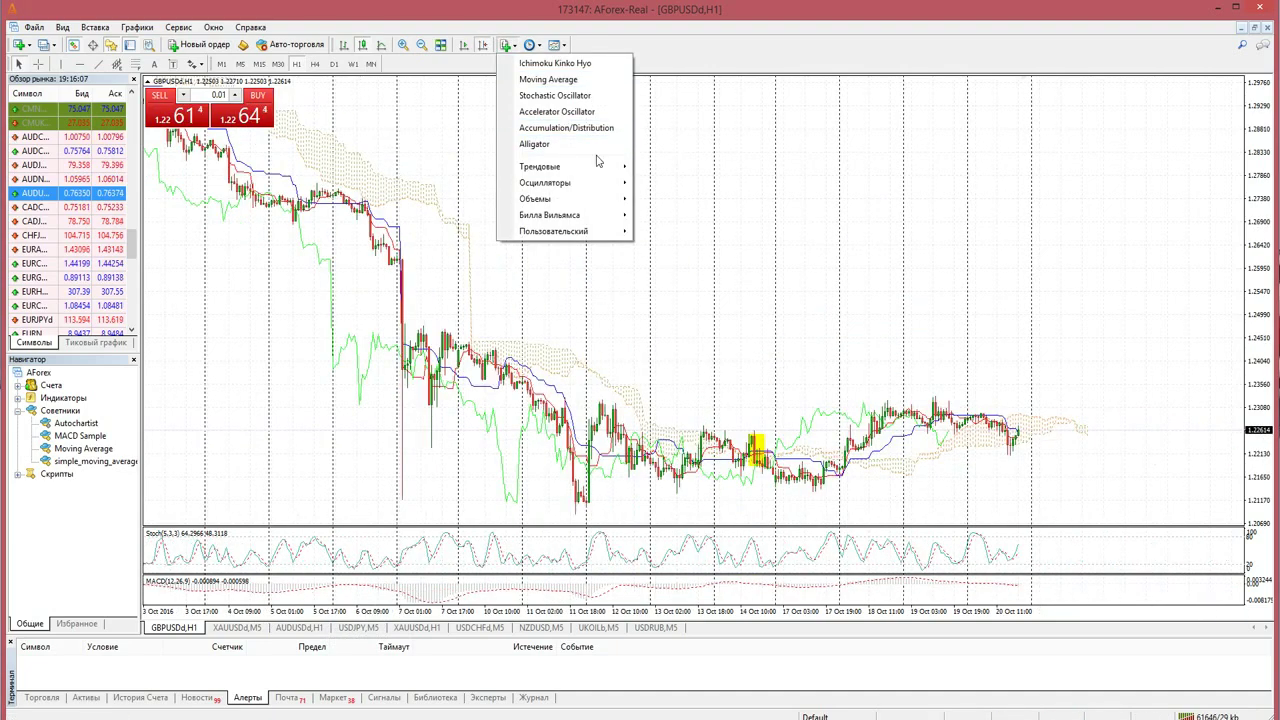
{"action": "mouse_move", "coordinate": [603, 167]}
{"action": "left_click", "coordinate": [700, 182]}
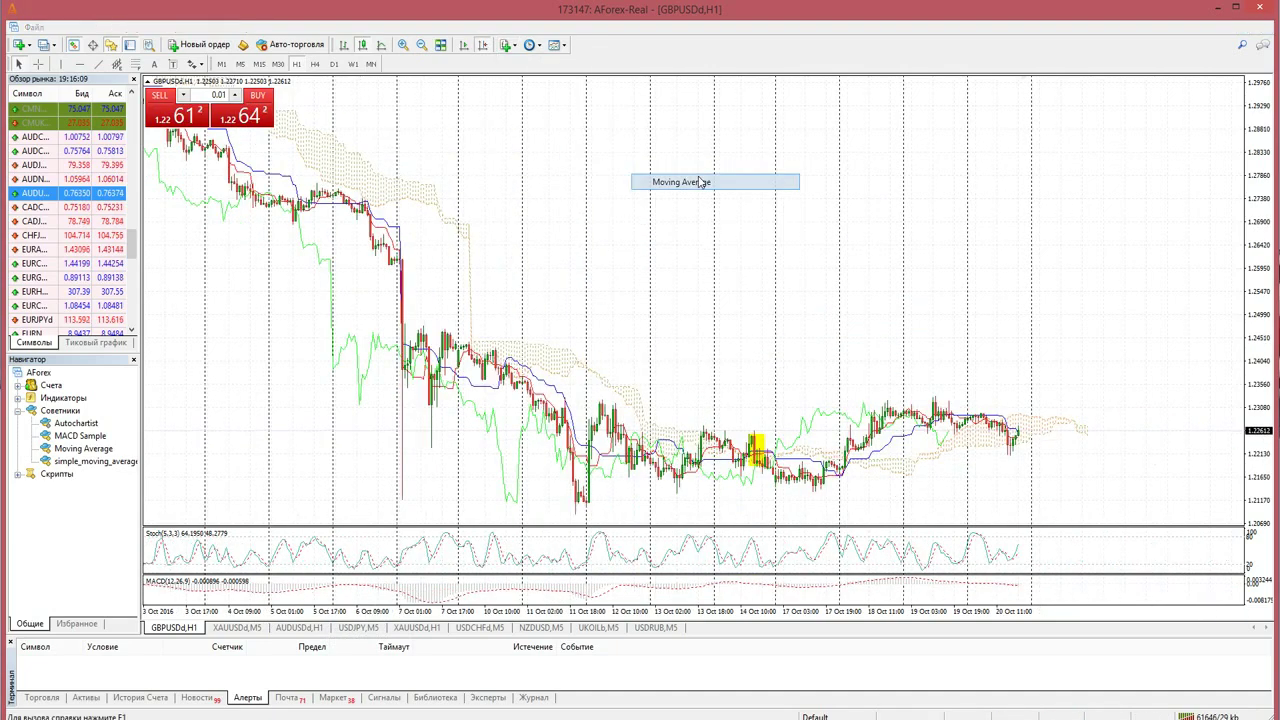
{"action": "type", "text": "100"}
{"action": "left_click", "coordinate": [649, 435]}
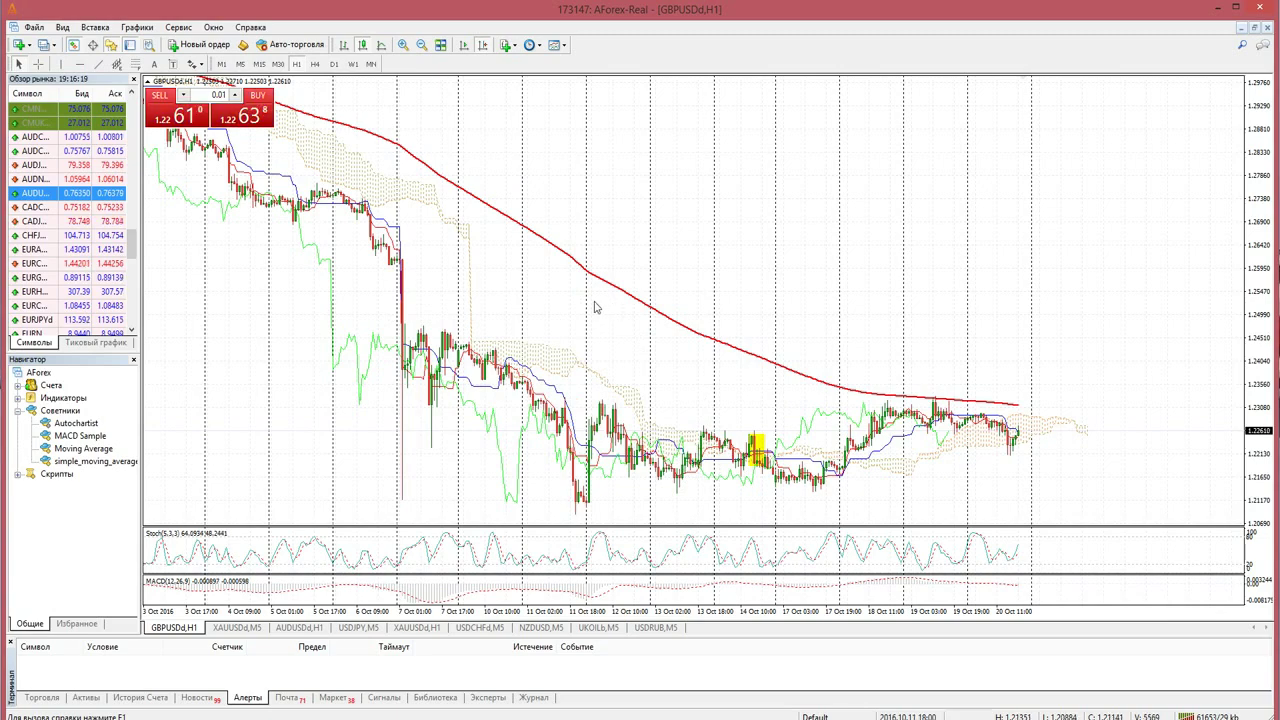
Examine the red moving average together with the Ichimoku cloud, going back from the latest candles to late August.
{"action": "left_click_drag", "start_coordinate": [558, 296], "coordinate": [678, 312]}
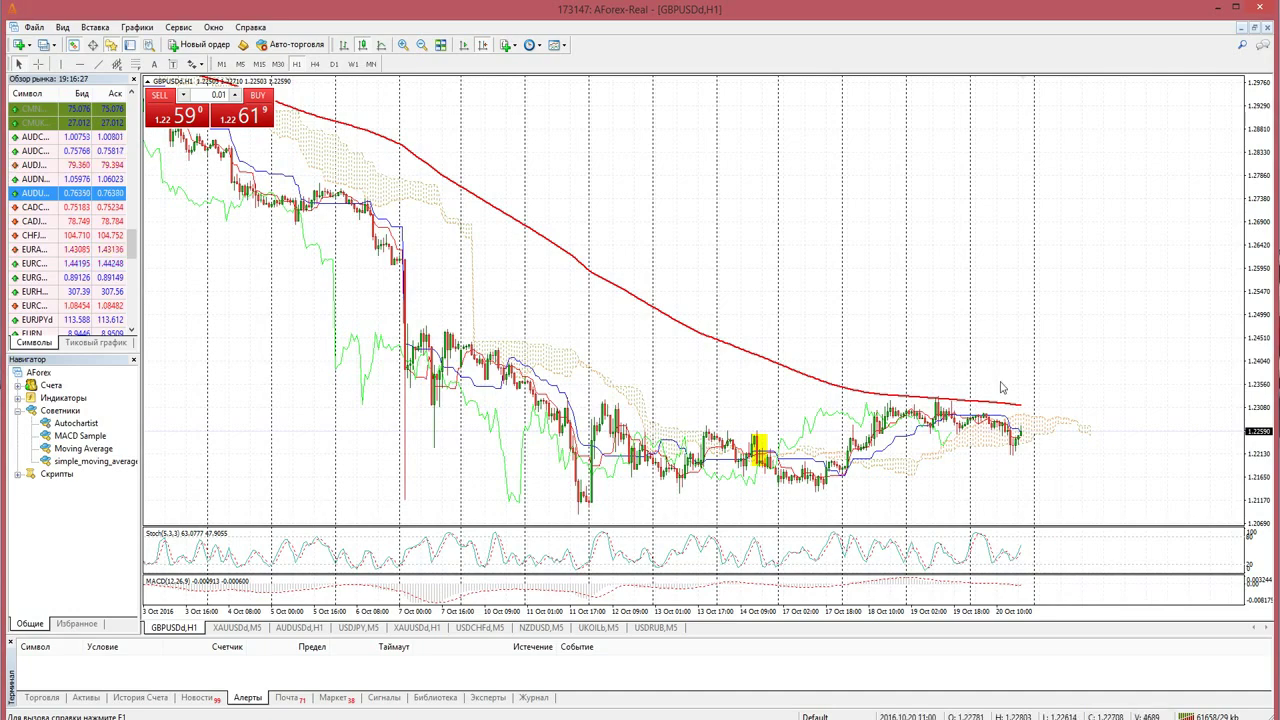
{"action": "left_click_drag", "start_coordinate": [297, 303], "coordinate": [928, 352]}
{"action": "scroll", "coordinate": [543, 286], "scroll_direction": "up", "scroll_amount": 10}
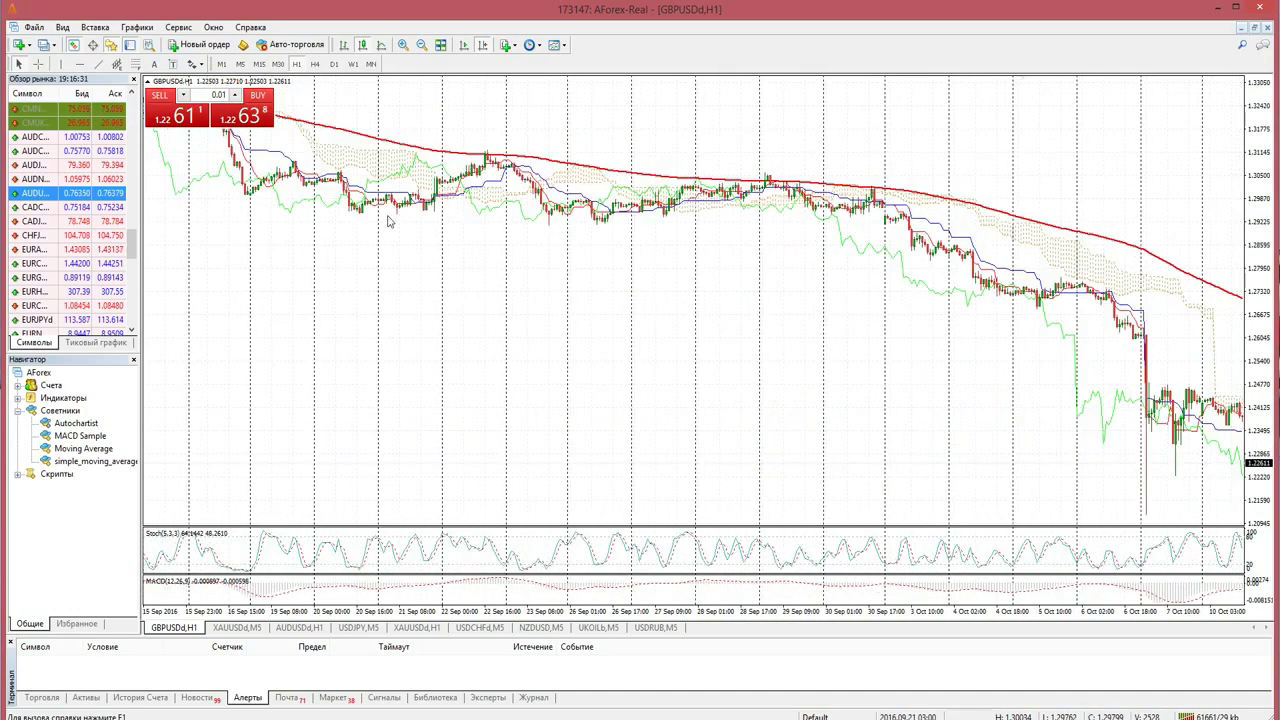
{"action": "scroll", "coordinate": [360, 328], "scroll_direction": "up", "scroll_amount": 4}
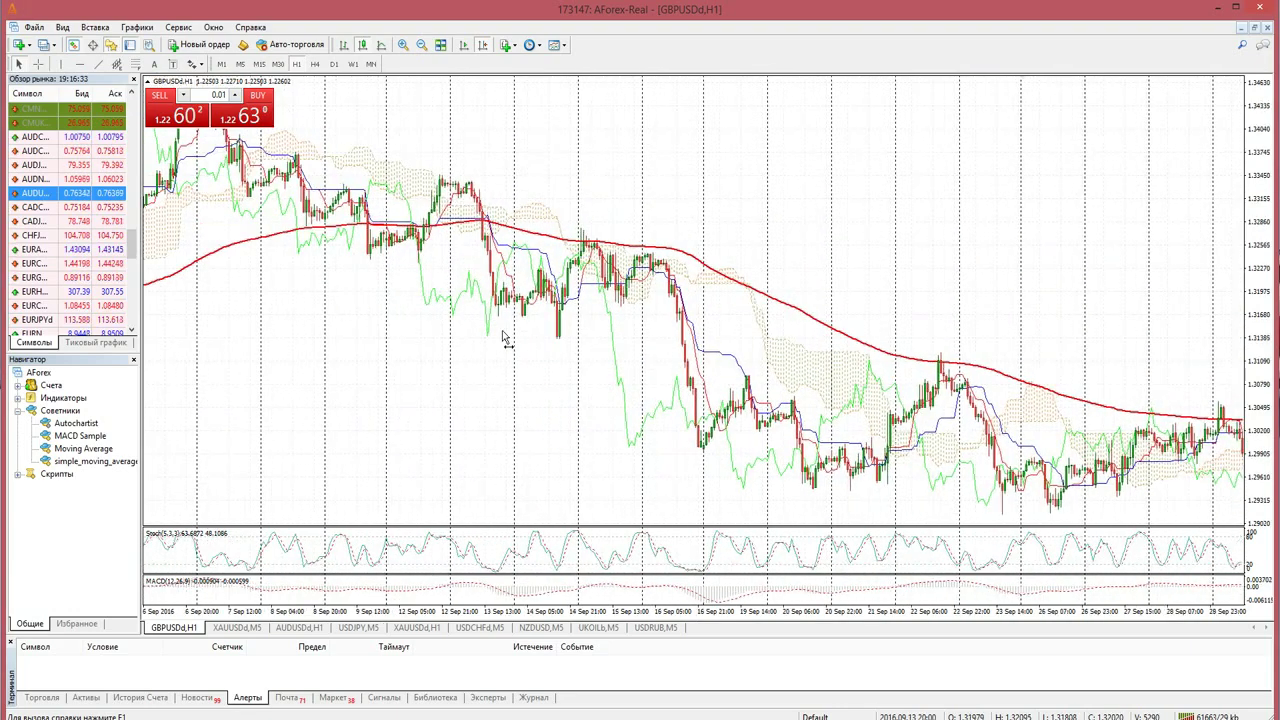
{"action": "scroll", "coordinate": [528, 357], "scroll_direction": "up", "scroll_amount": 4}
{"action": "scroll", "coordinate": [570, 349], "scroll_direction": "up", "scroll_amount": 2}
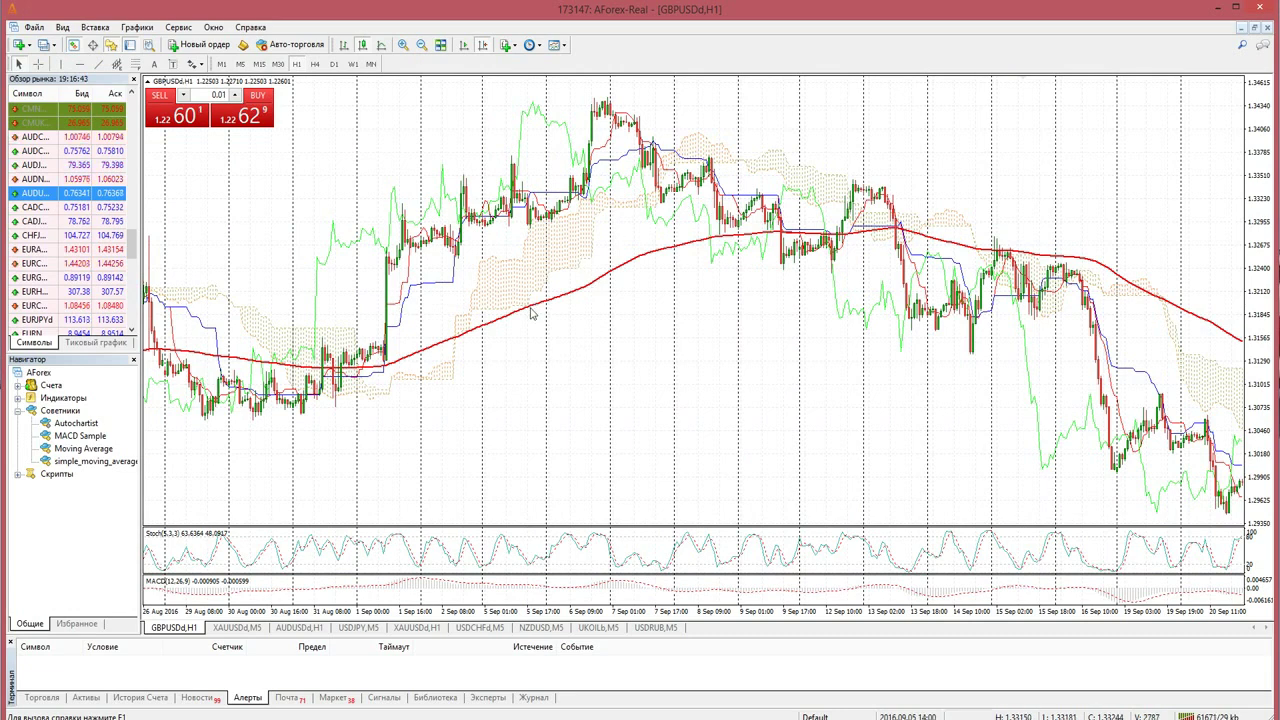
{"action": "mouse_move", "coordinate": [599, 286]}
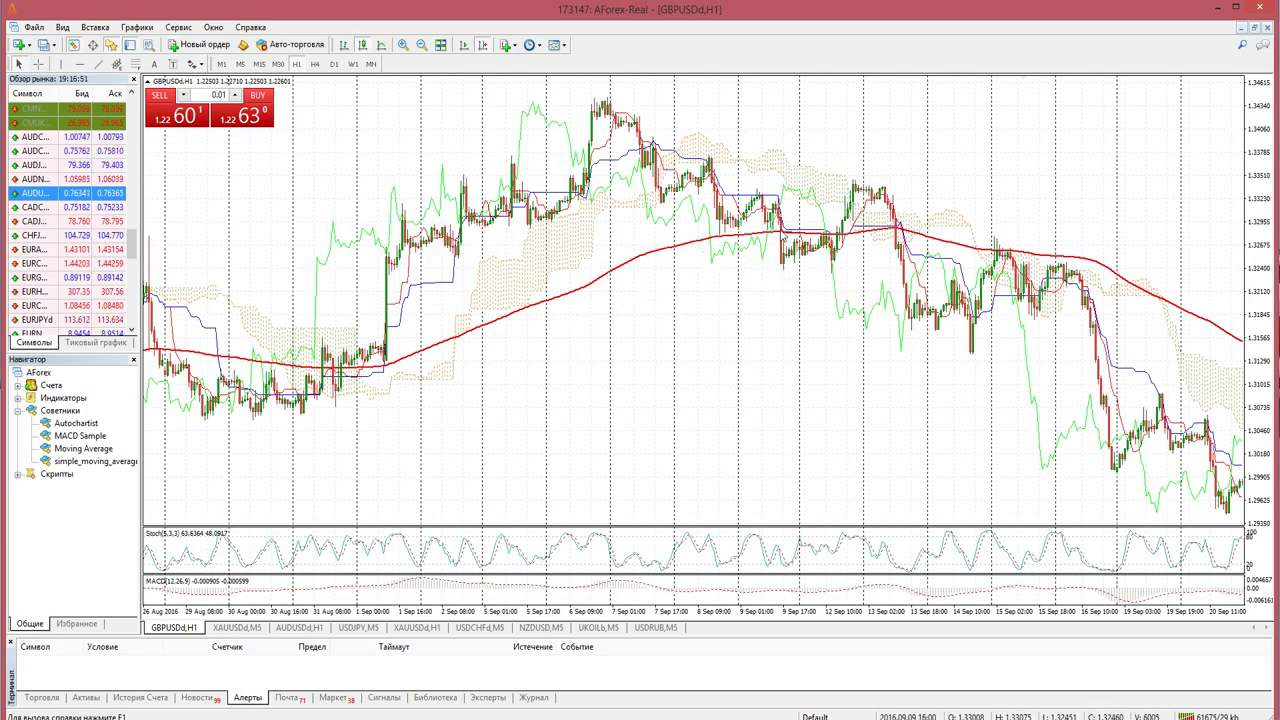
{"action": "mouse_move", "coordinate": [780, 237]}
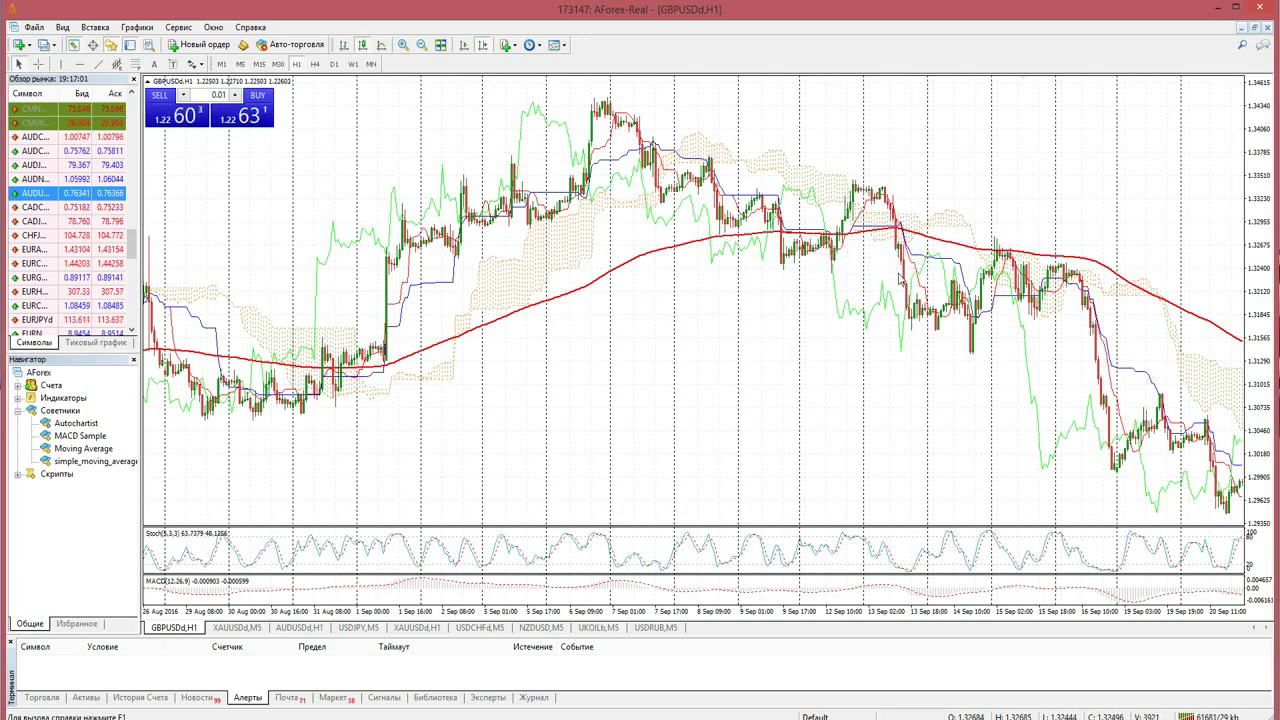
Compare price with the red moving average and the Ichimoku cloud from mid-September forward to the latest October candles.
{"action": "left_click_drag", "start_coordinate": [969, 295], "coordinate": [690, 270]}
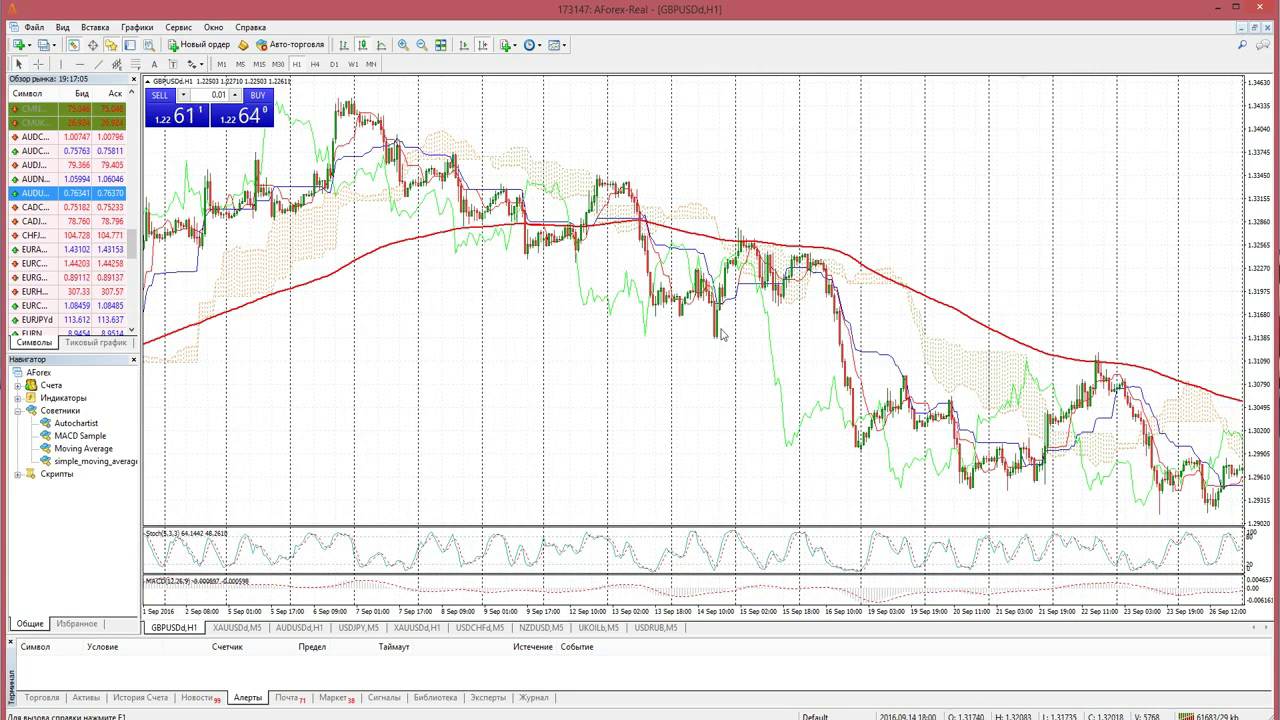
{"action": "mouse_move", "coordinate": [748, 250]}
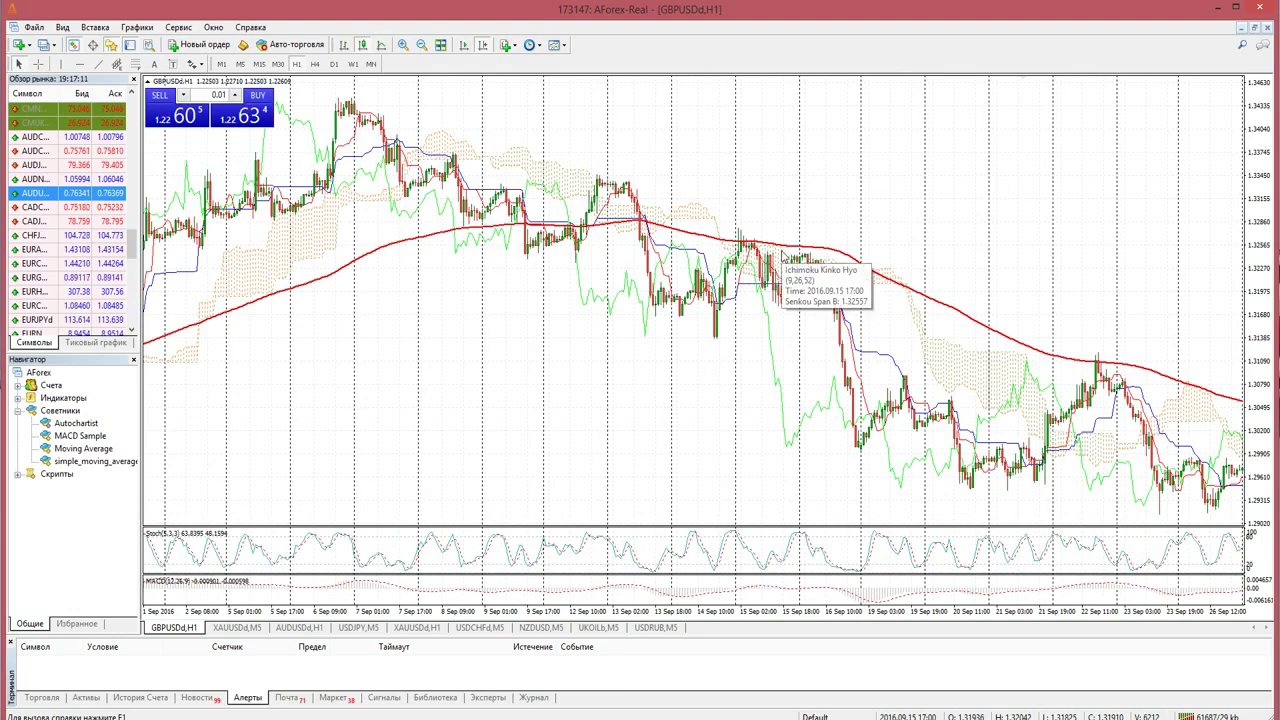
{"action": "left_click_drag", "start_coordinate": [781, 256], "coordinate": [708, 336]}
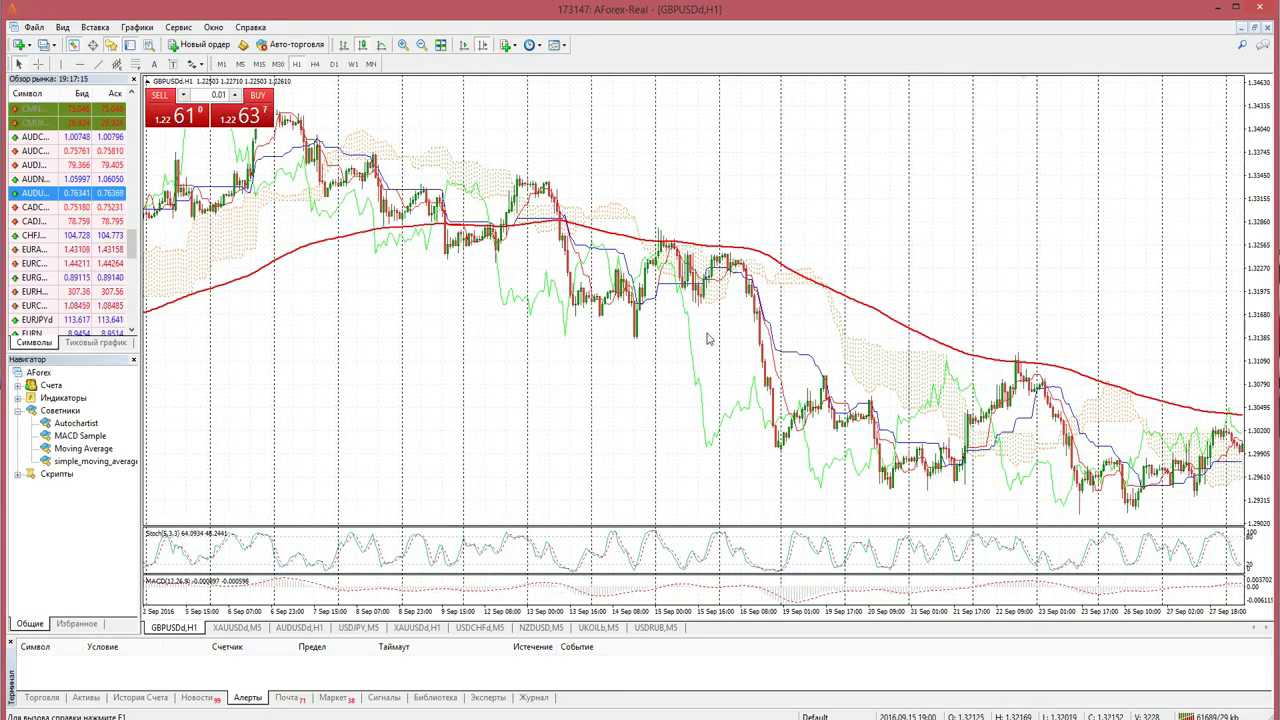
{"action": "scroll", "coordinate": [890, 344], "scroll_direction": "down", "scroll_amount": 3}
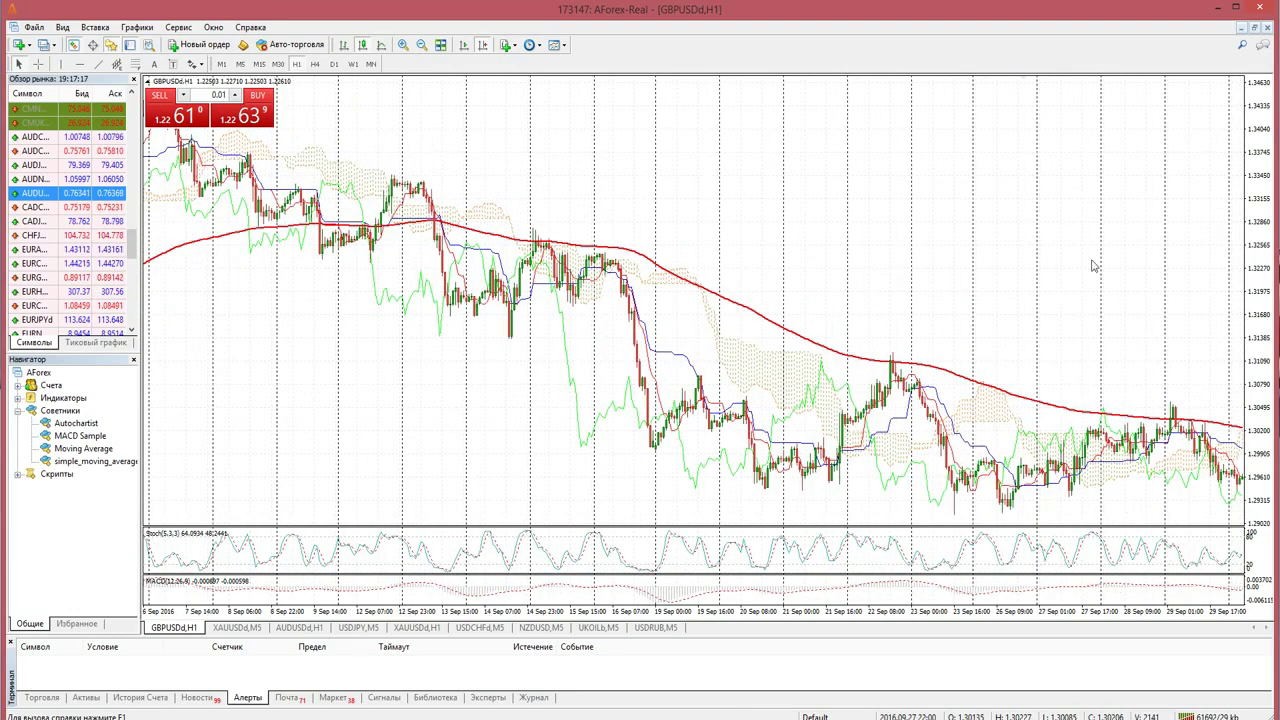
{"action": "left_click_drag", "start_coordinate": [1093, 265], "coordinate": [802, 300]}
{"action": "left_click_drag", "start_coordinate": [1025, 376], "coordinate": [838, 380]}
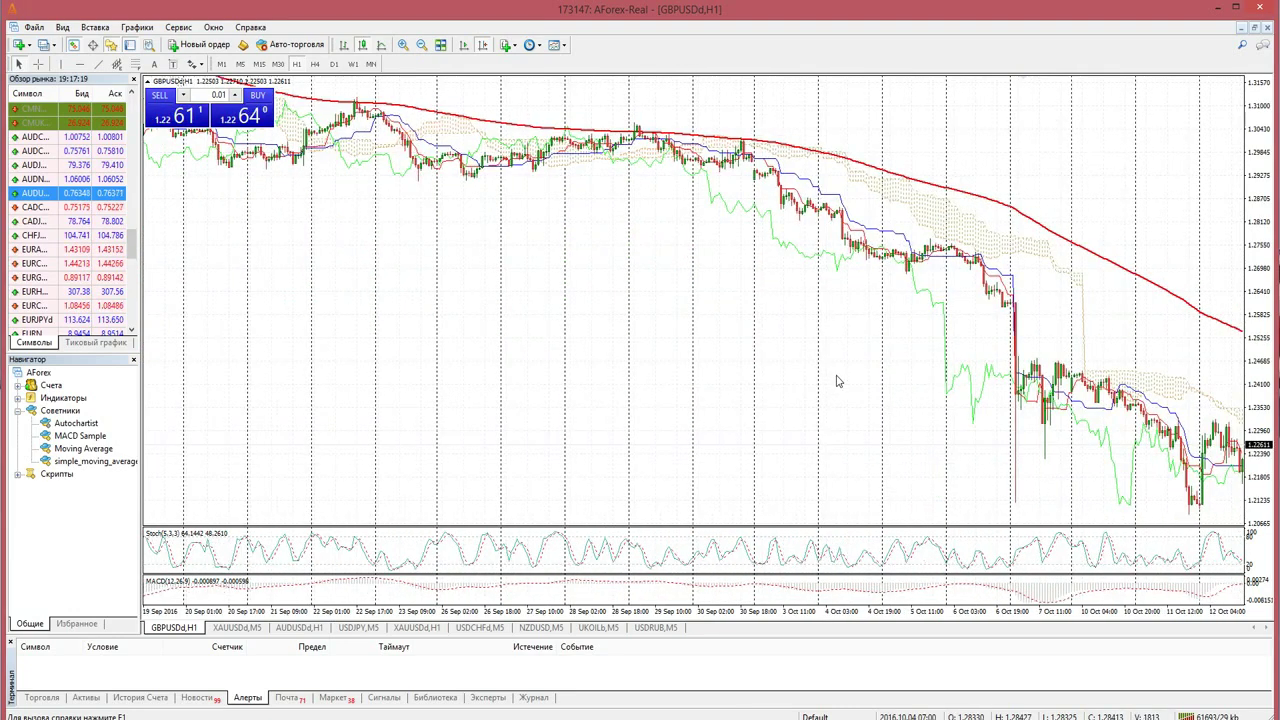
{"action": "left_click_drag", "start_coordinate": [922, 368], "coordinate": [704, 403]}
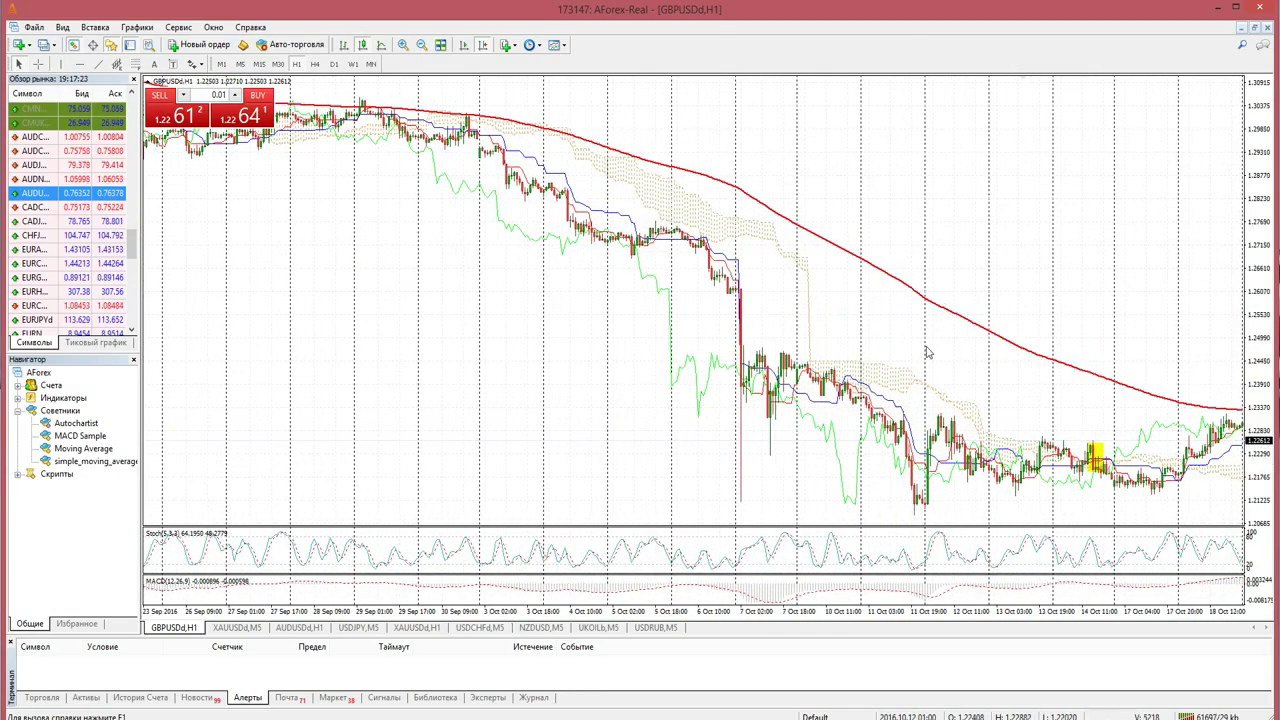
{"action": "scroll", "coordinate": [929, 349], "scroll_direction": "down", "scroll_amount": 10}
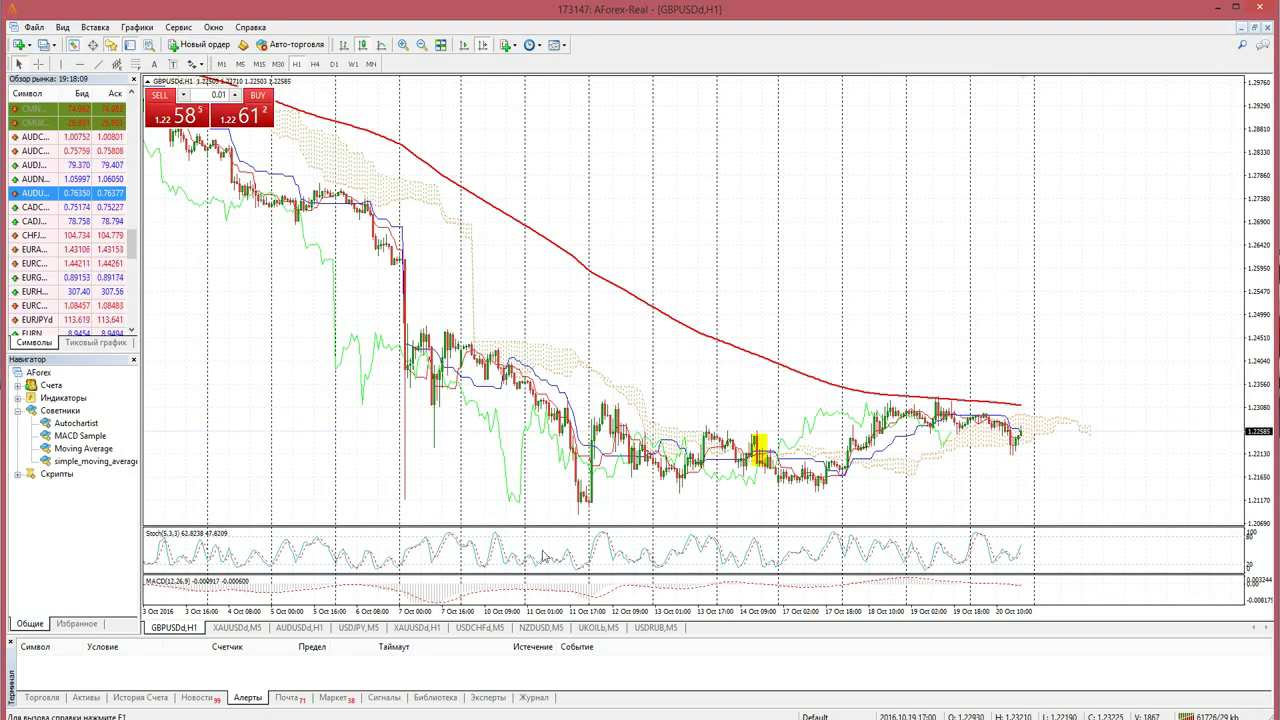
Check the webinar chat in the WEBINAR.RU browser window, and return to the GBPUSDd chart in the trading terminal.
{"action": "key", "text": "alt+Tab"}
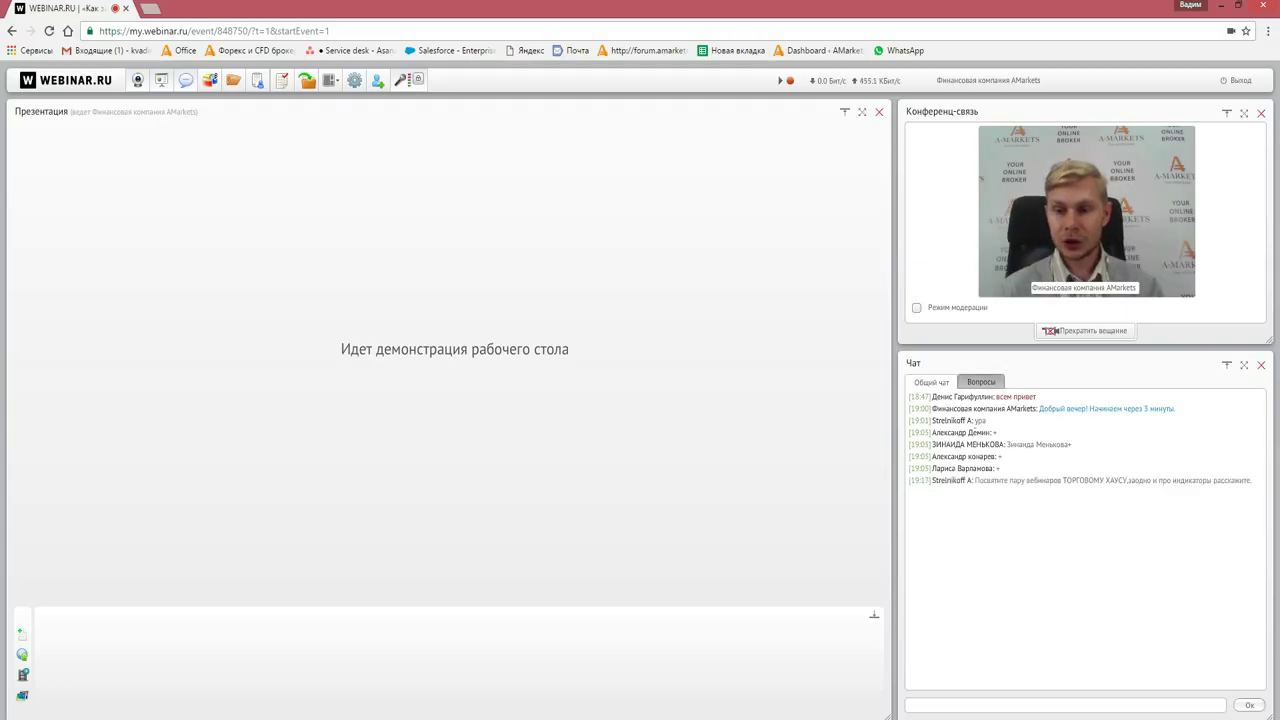
{"action": "key", "text": "alt+Tab"}
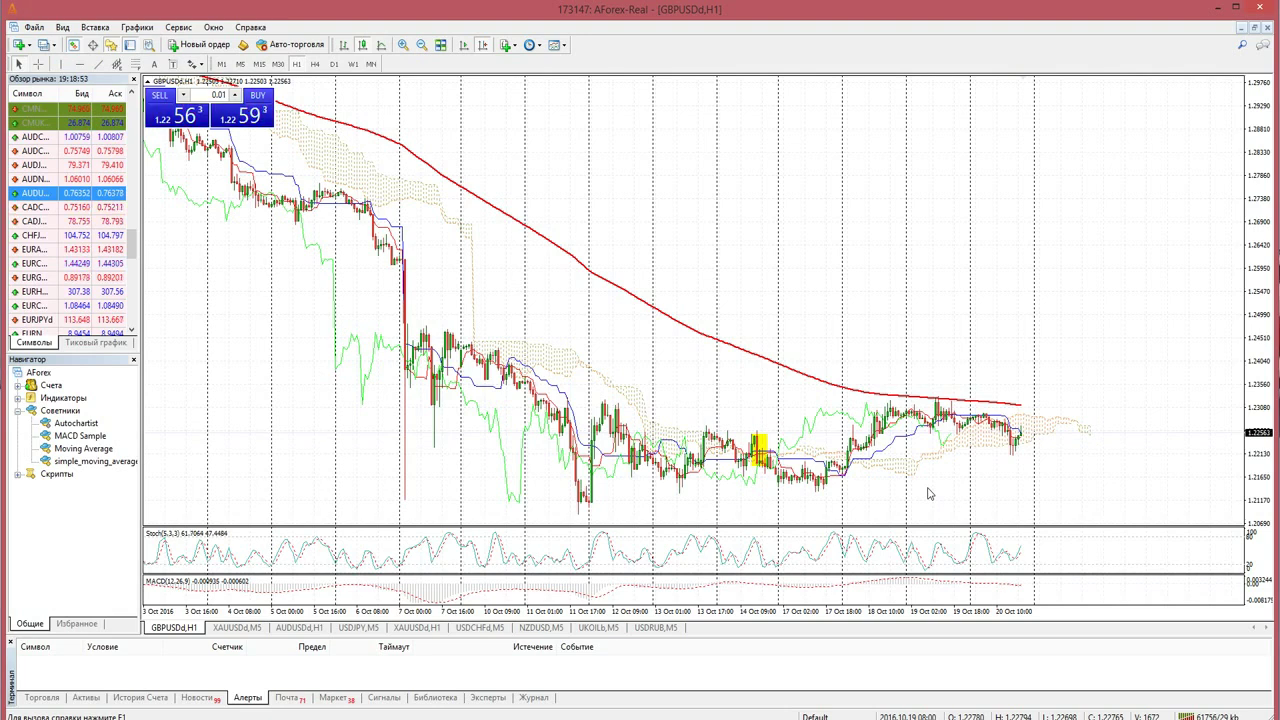
{"action": "right_click", "coordinate": [577, 159]}
{"action": "left_click", "coordinate": [531, 134]}
Show the XAUUSDd chart on the H1 timeframe and shrink its Stochastic and MACD panes to enlarge the price area.
{"action": "left_click", "coordinate": [237, 627]}
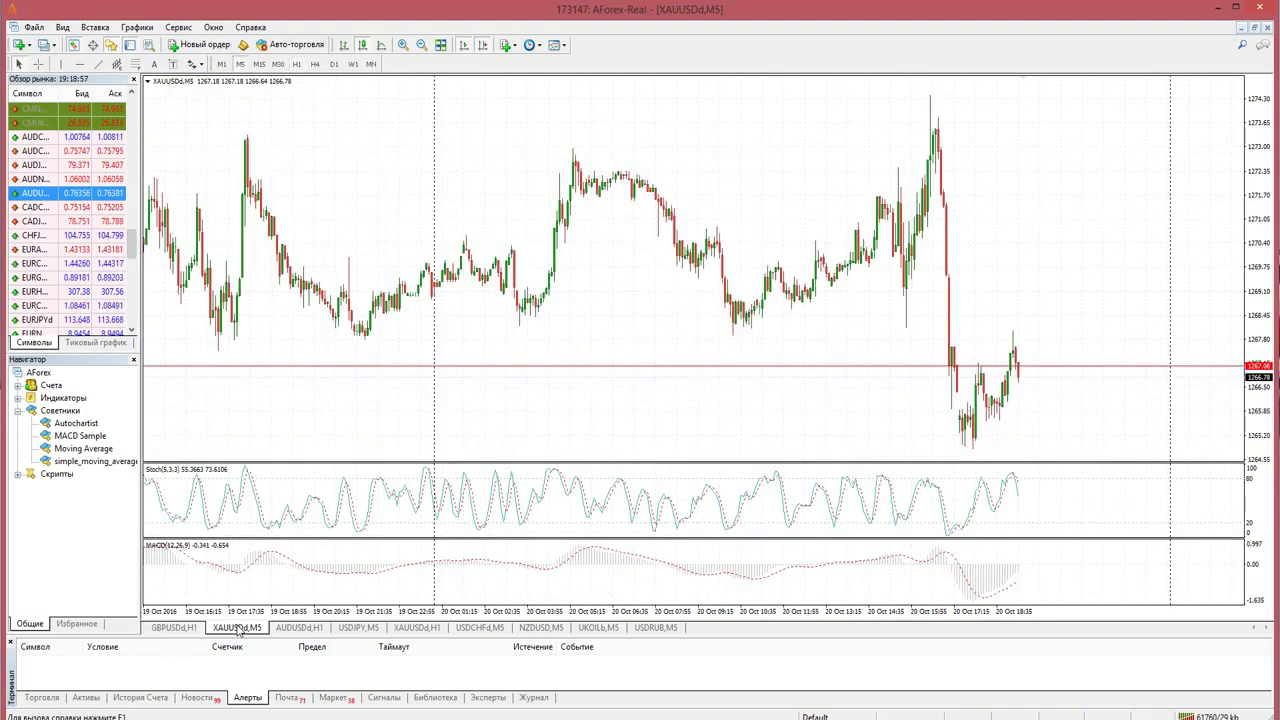
{"action": "left_click", "coordinate": [296, 63]}
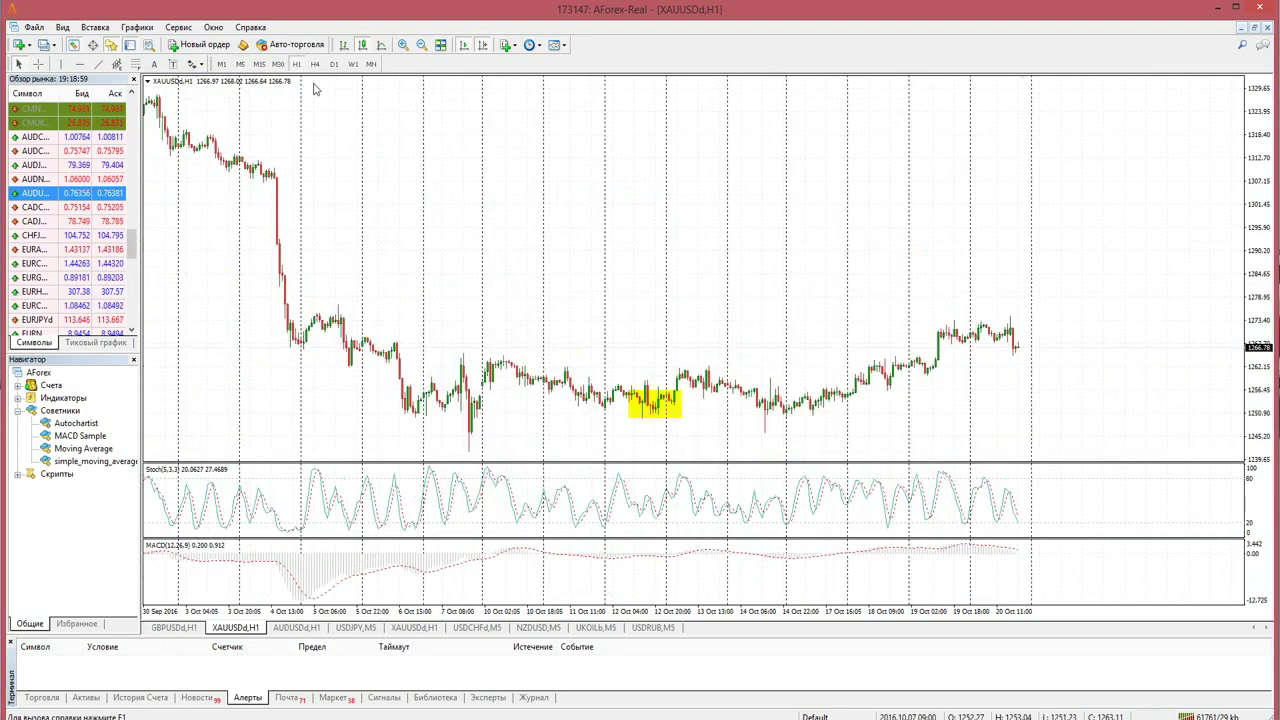
{"action": "left_click_drag", "start_coordinate": [797, 539], "coordinate": [809, 563]}
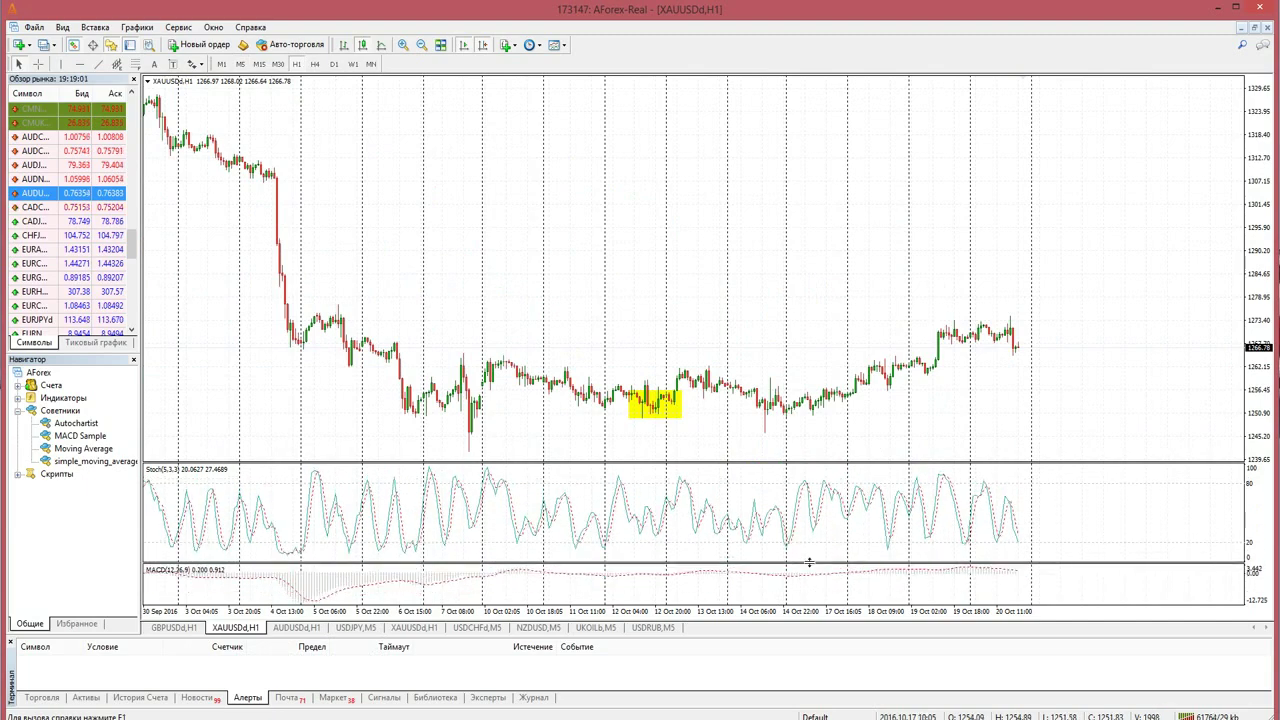
{"action": "left_click_drag", "start_coordinate": [852, 463], "coordinate": [849, 512]}
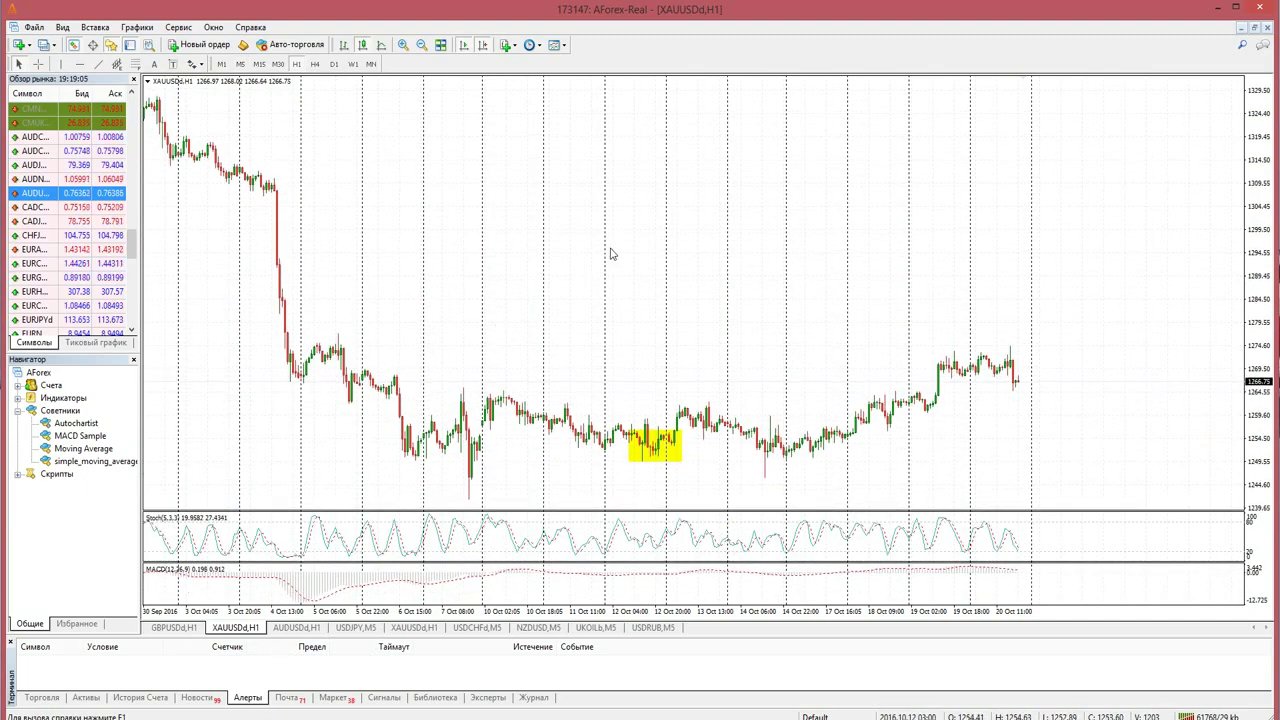
Add the Bollinger Bands trend indicator with its preset parameters to the XAUUSDd H1 chart.
{"action": "left_click", "coordinate": [506, 45]}
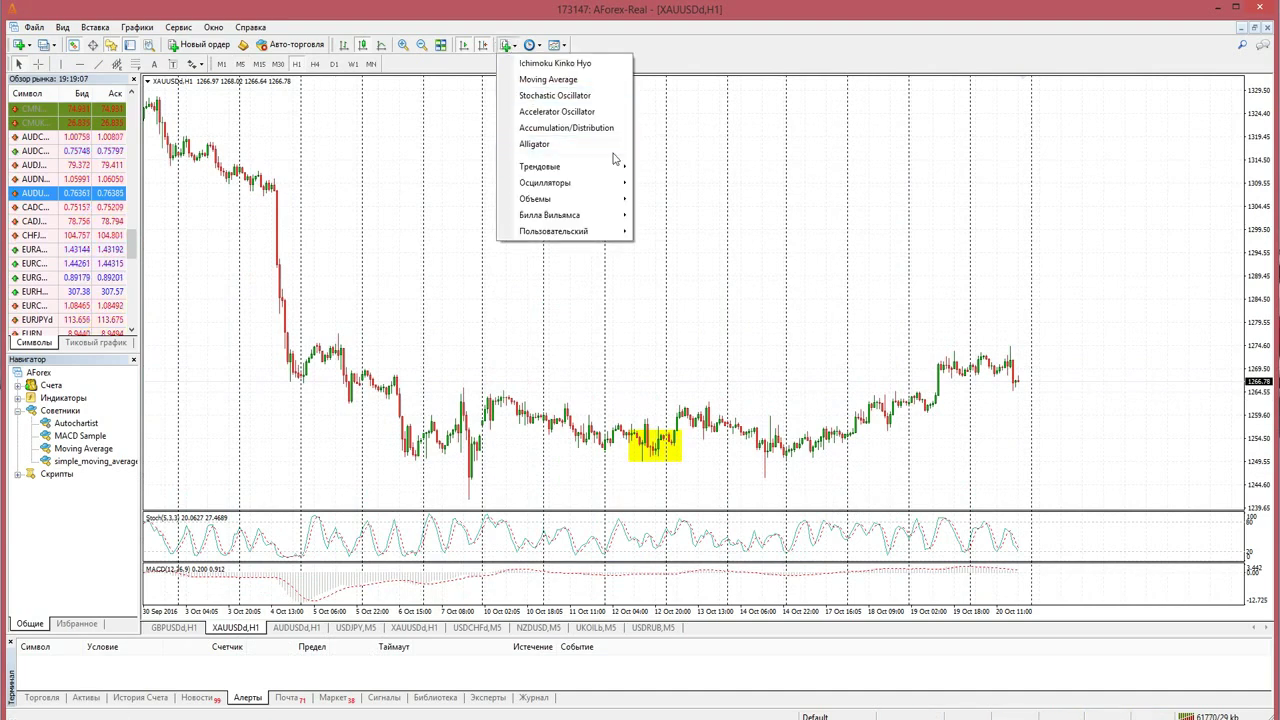
{"action": "mouse_move", "coordinate": [619, 168]}
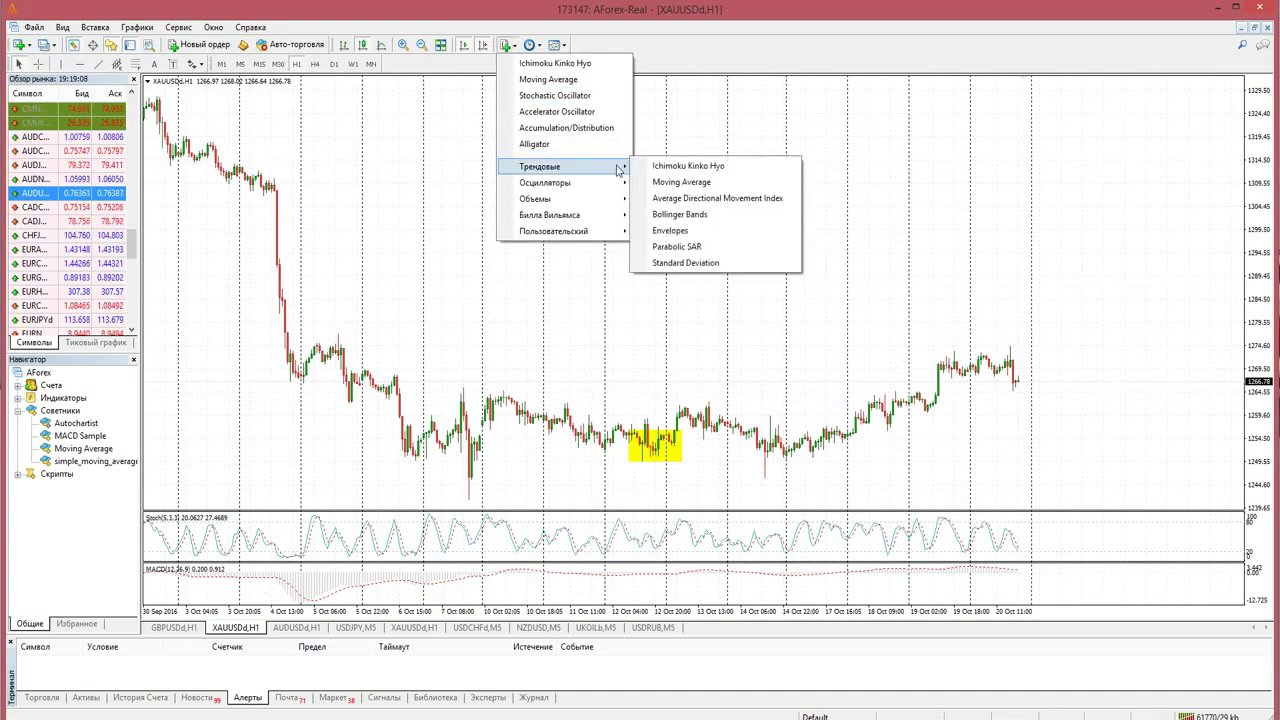
{"action": "left_click", "coordinate": [695, 222]}
{"action": "left_click", "coordinate": [654, 438]}
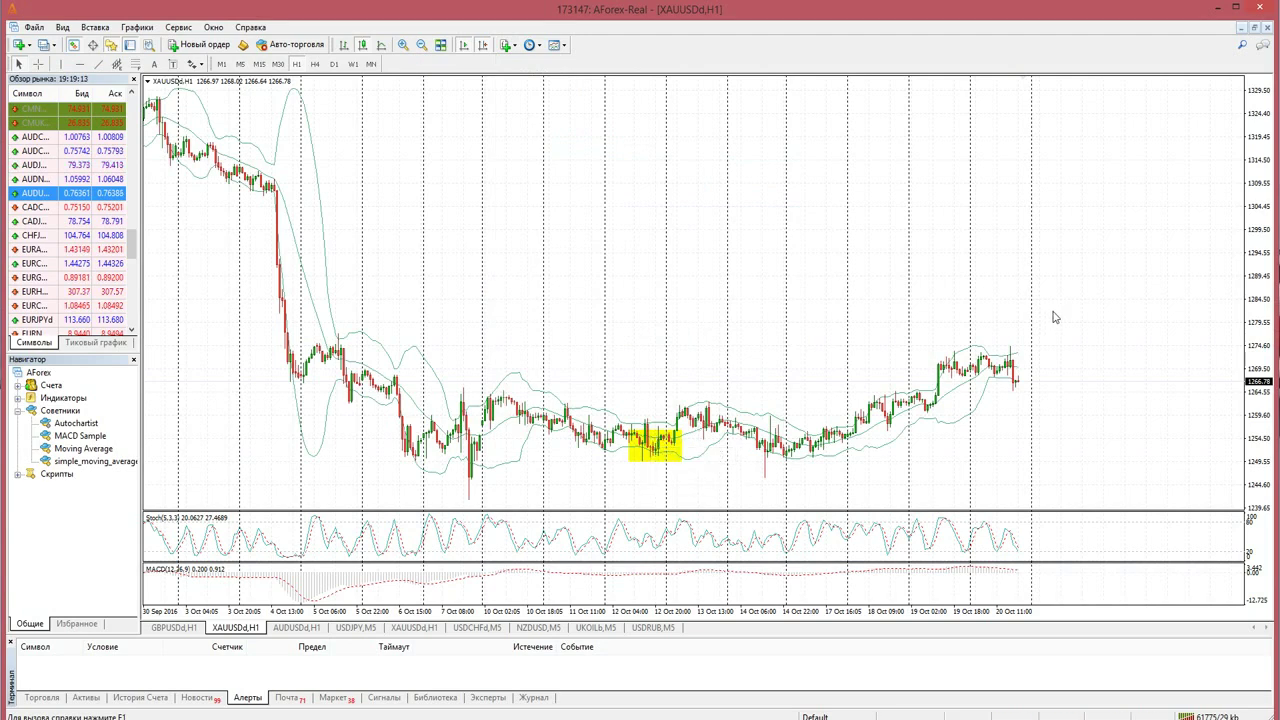
Examine the Bollinger Bands around the recent XAUUSDd candles up close and across the wider October chart.
{"action": "left_click", "coordinate": [402, 44]}
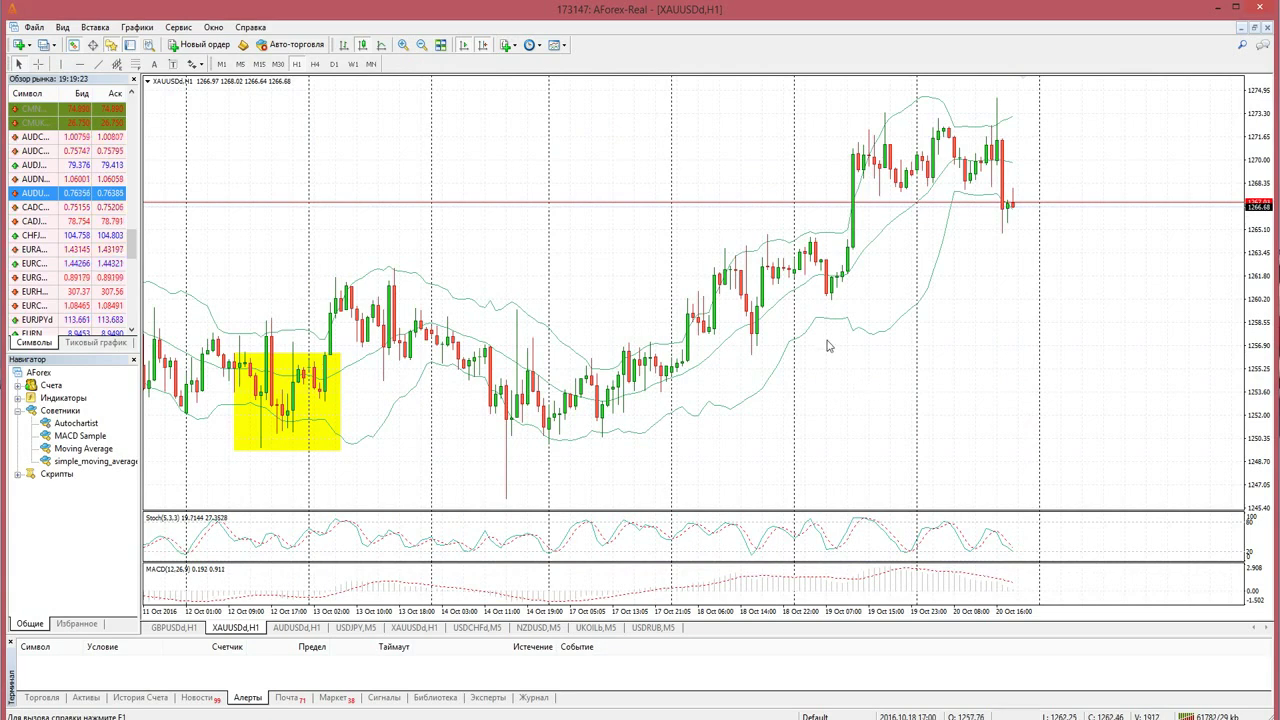
{"action": "left_click", "coordinate": [420, 45]}
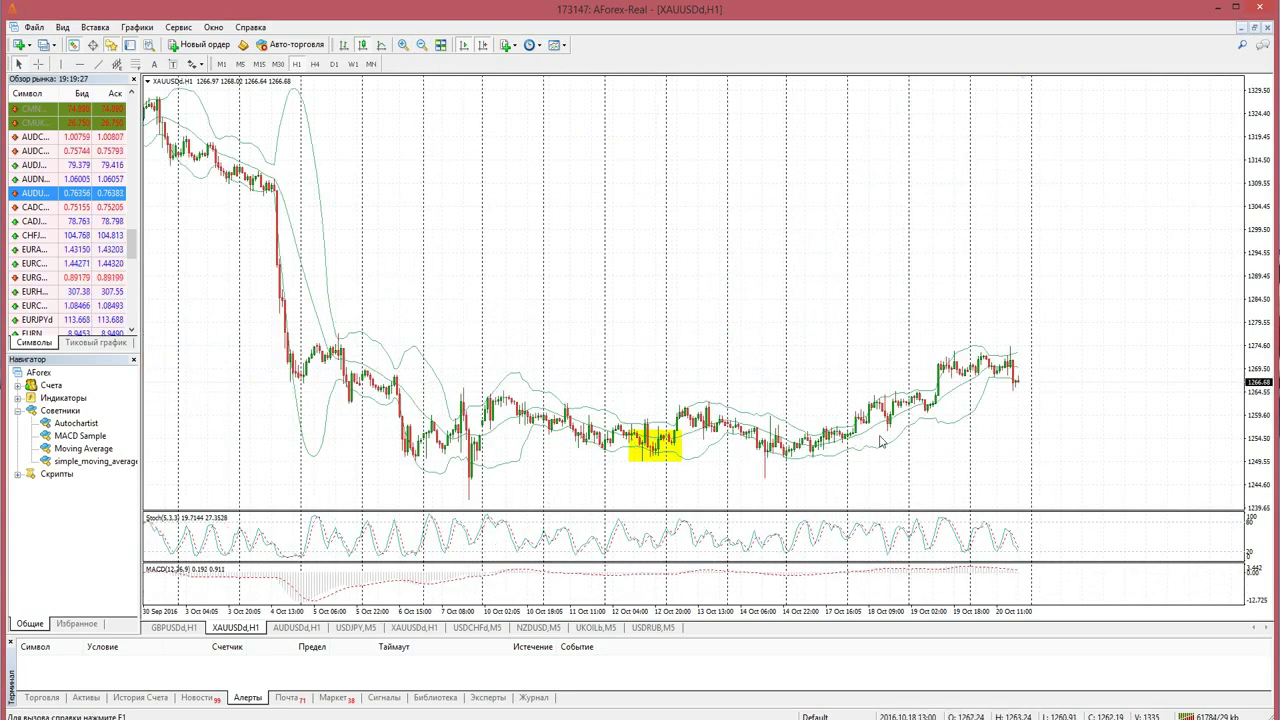
{"action": "left_click", "coordinate": [403, 45]}
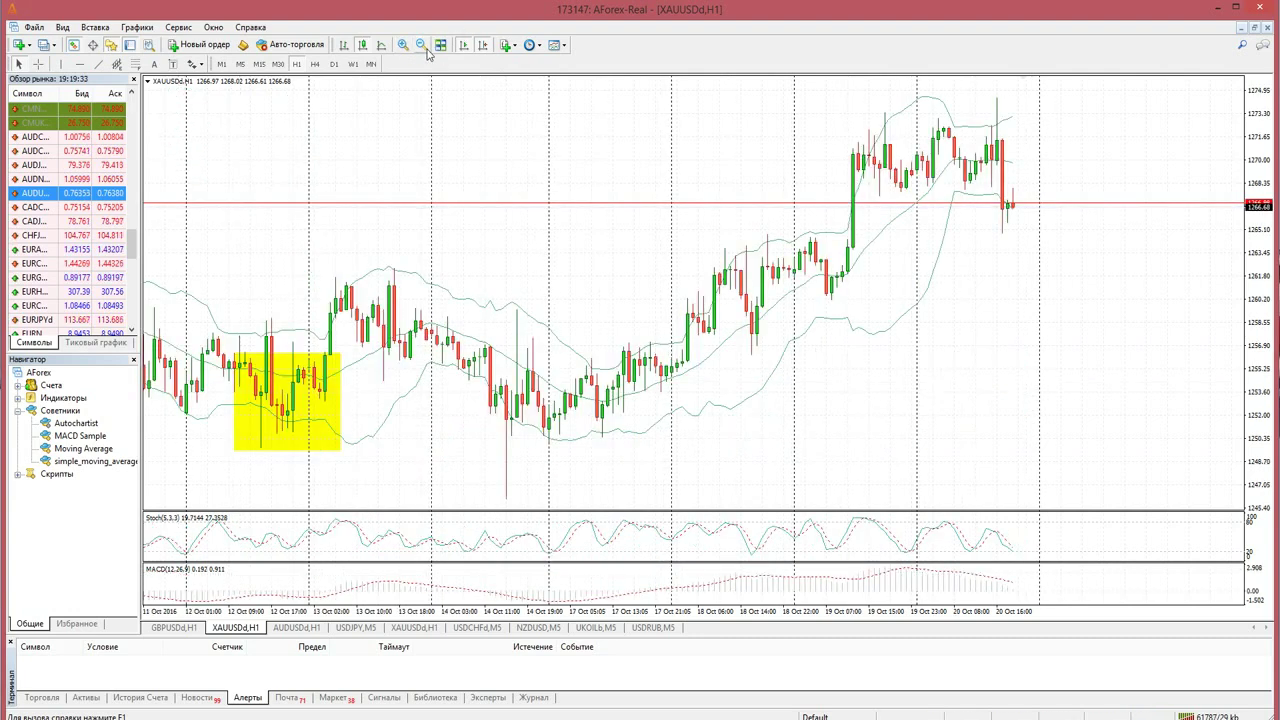
{"action": "key", "text": "minus"}
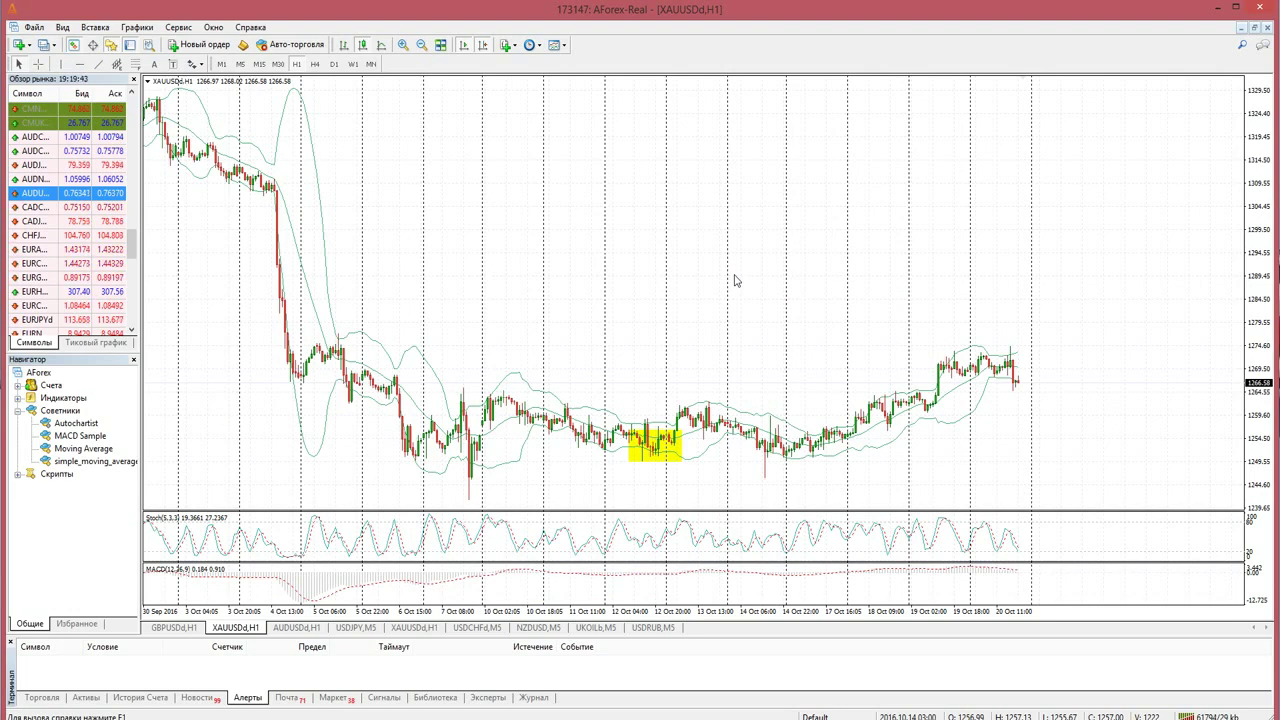
Inspect the 18 October candles against the middle Bollinger band in an enlarged view with the crosshair.
{"action": "left_click", "coordinate": [403, 44]}
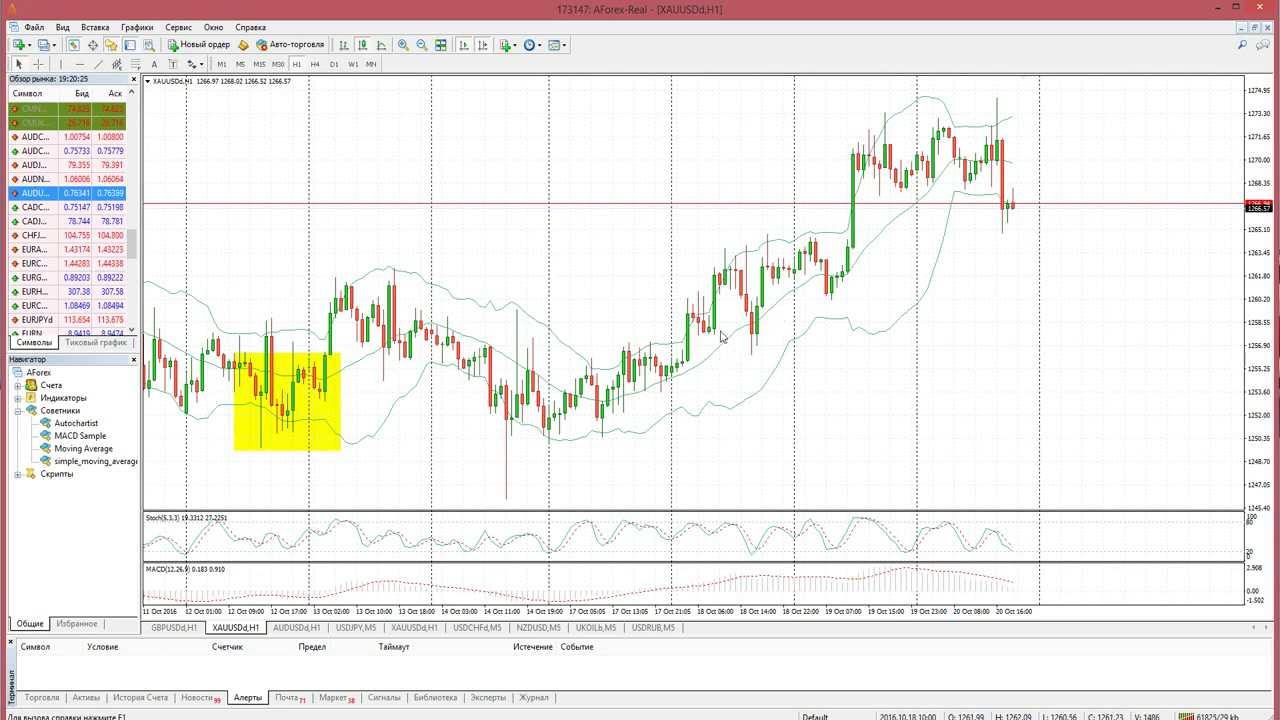
{"action": "middle_click", "coordinate": [776, 328]}
{"action": "middle_click", "coordinate": [780, 334]}
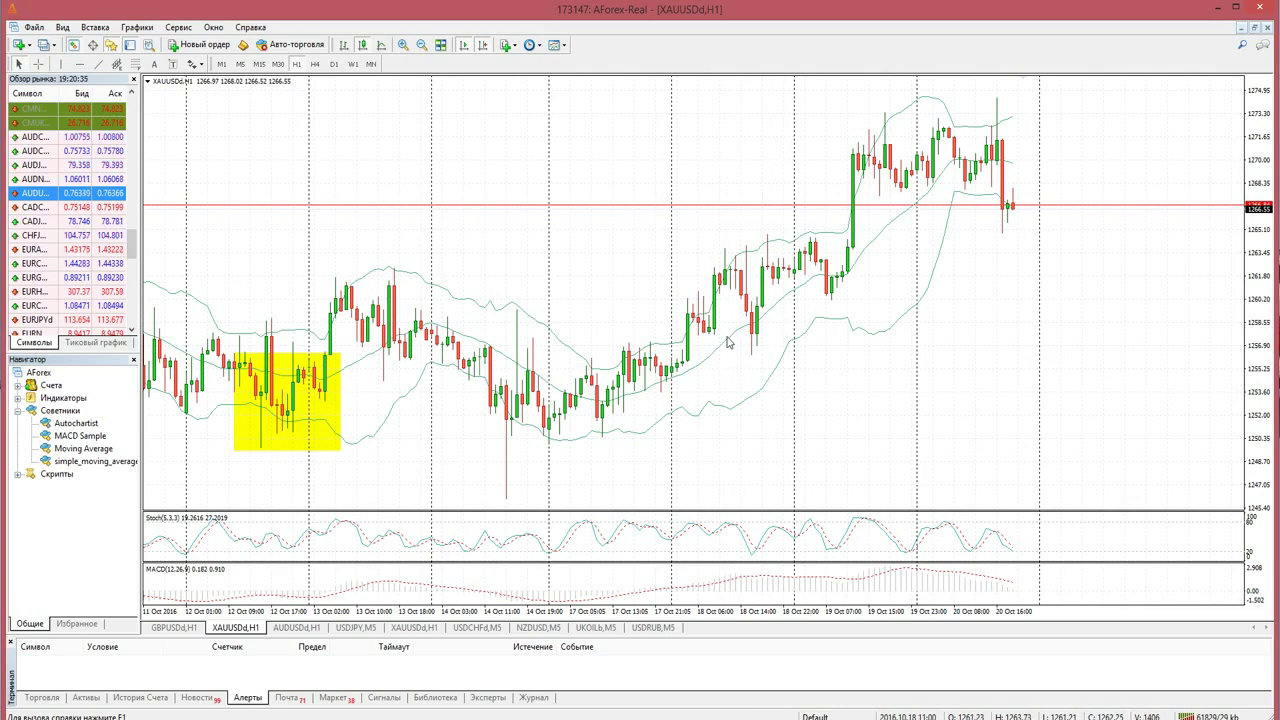
{"action": "middle_click", "coordinate": [763, 318]}
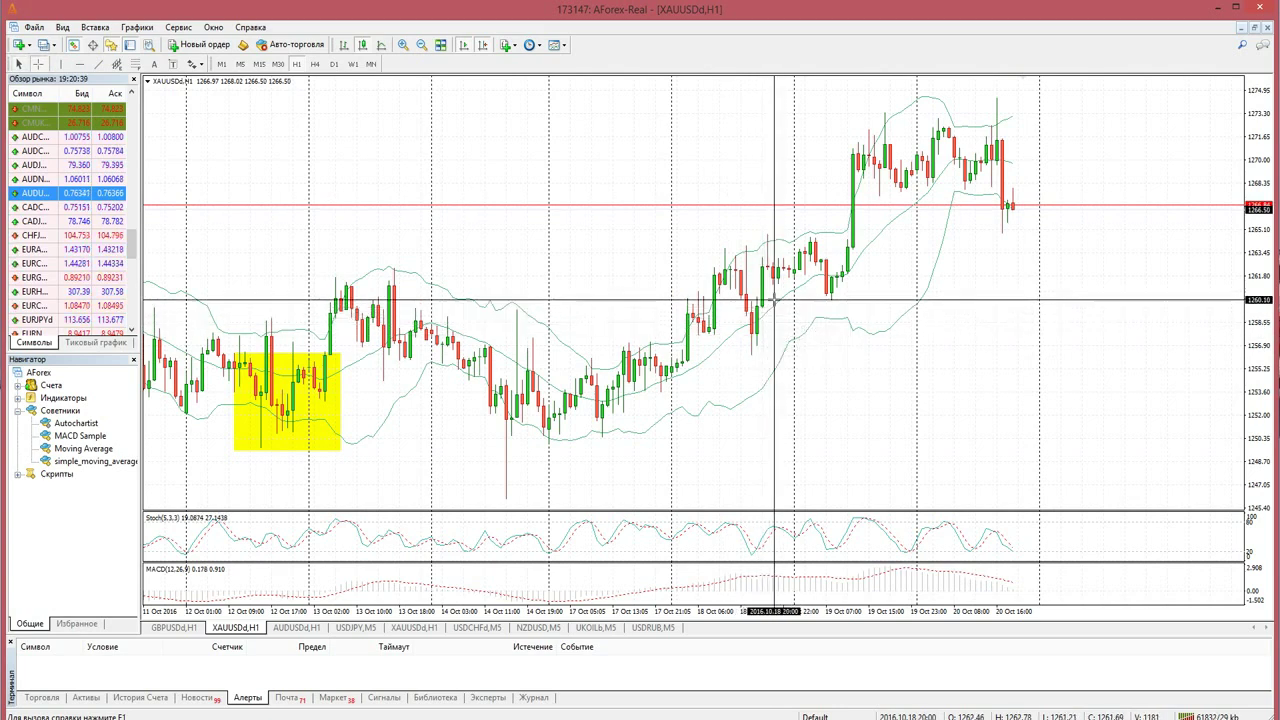
Turn off the crosshair, check the general chat on the webinar page, and return to the XAUUSDd chart.
{"action": "middle_click", "coordinate": [762, 317]}
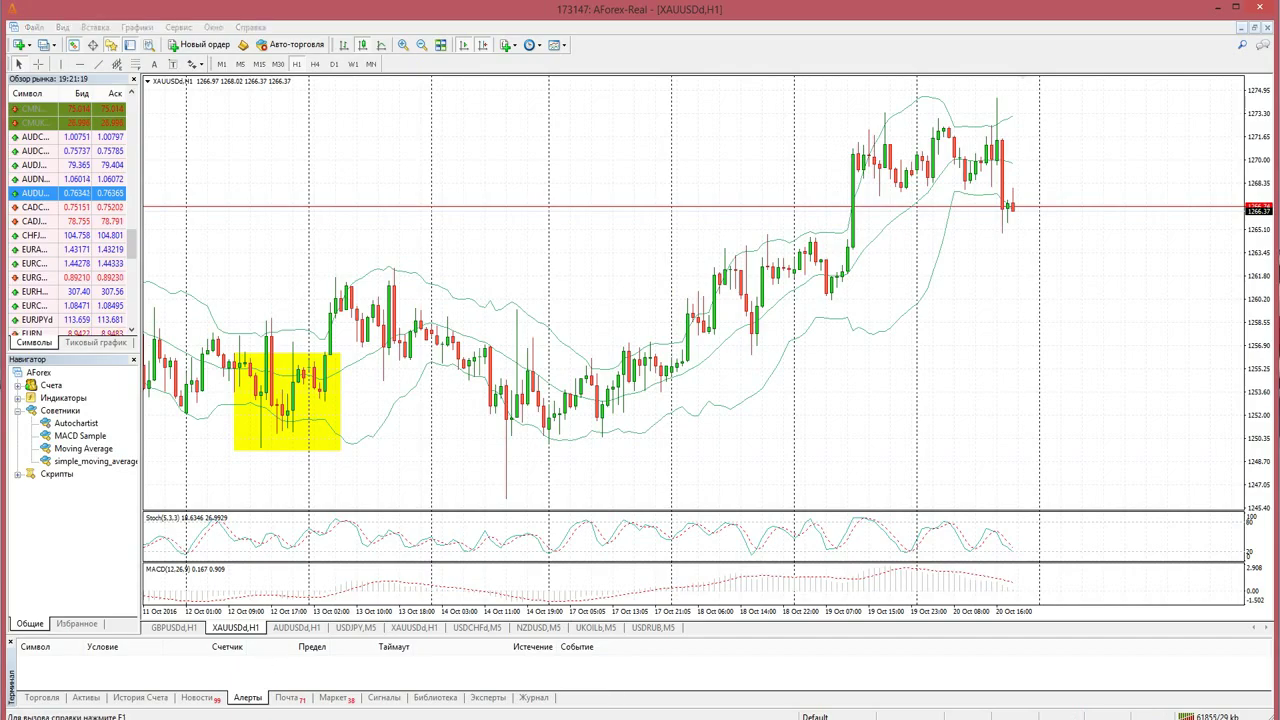
{"action": "key", "text": "alt+Tab"}
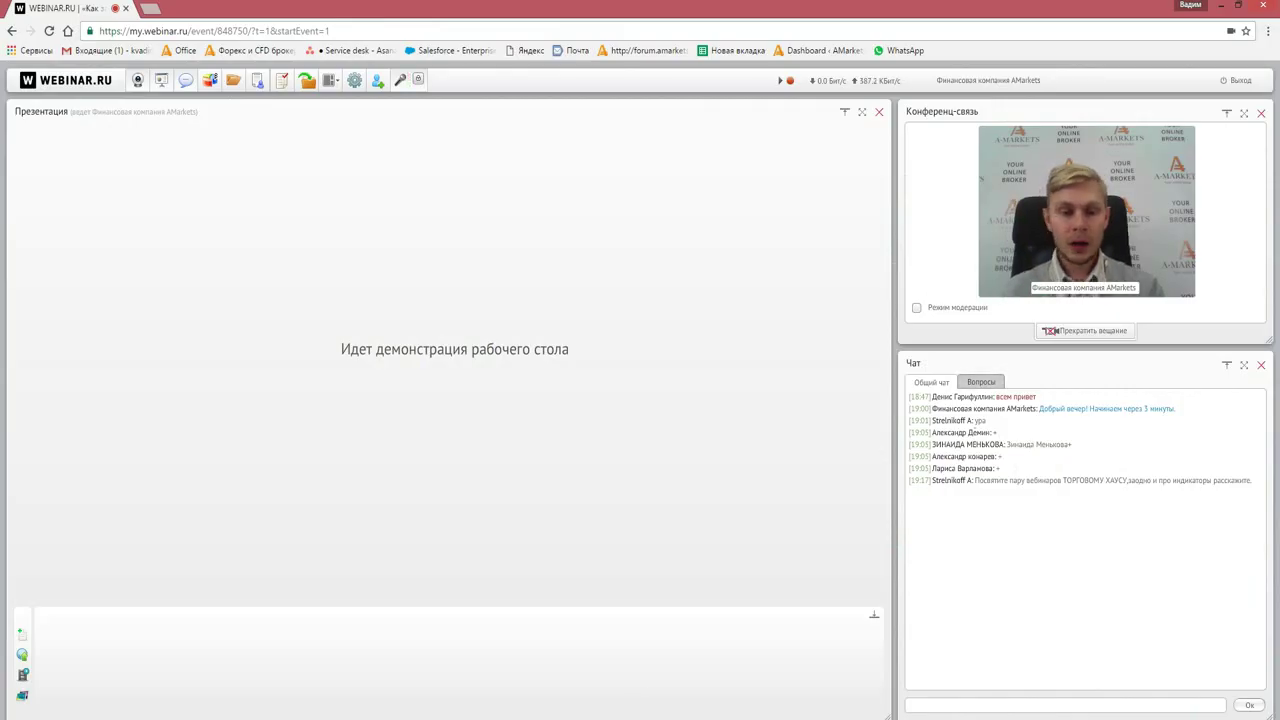
{"action": "key", "text": "alt+Tab"}
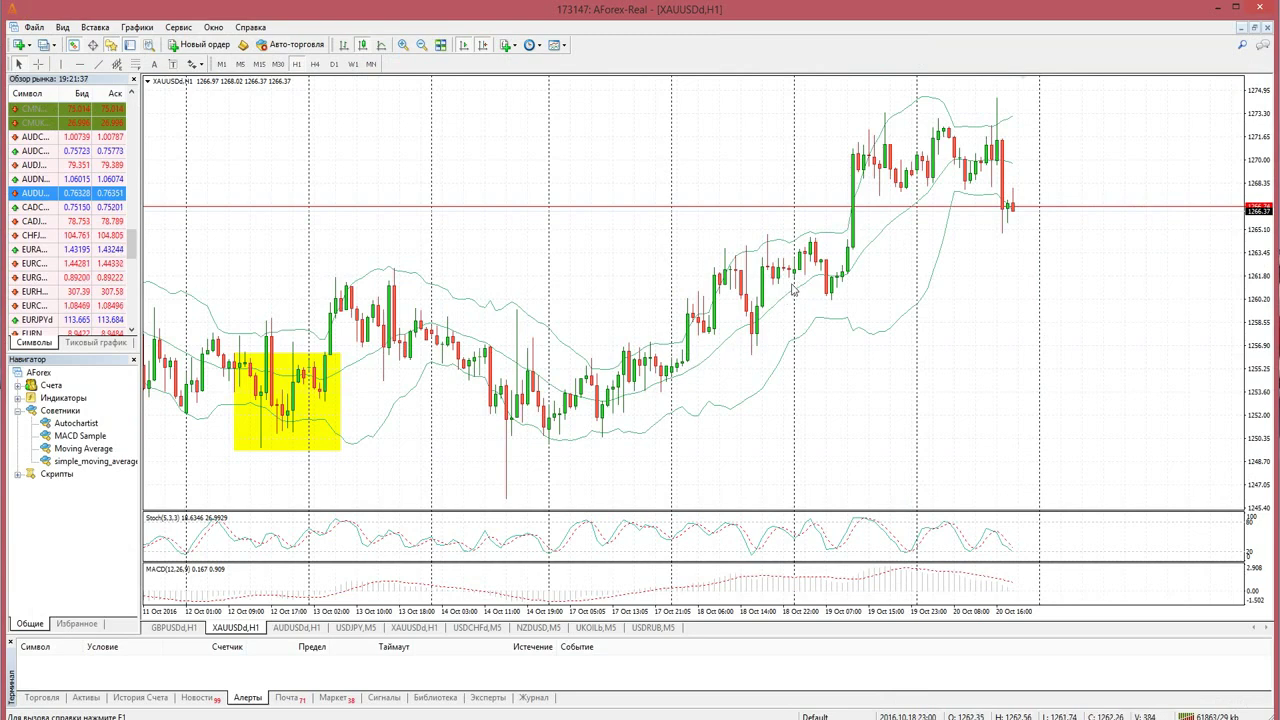
{"action": "mouse_move", "coordinate": [809, 286]}
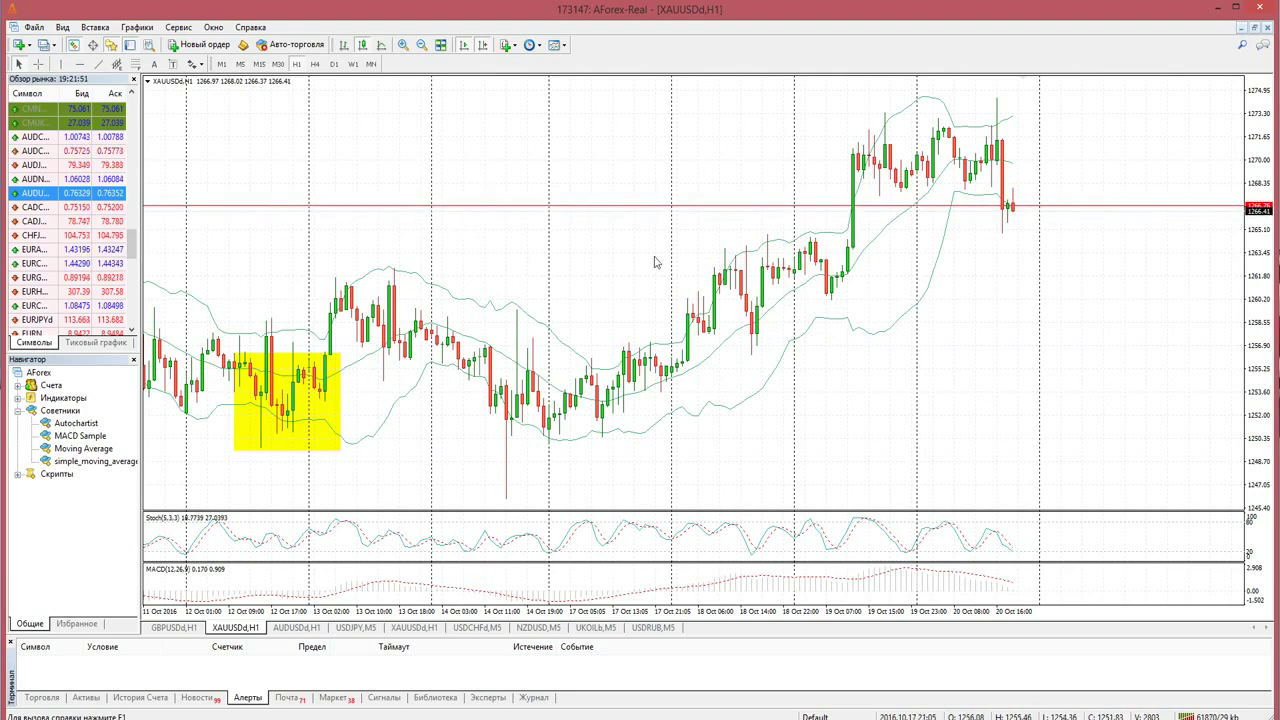
Switch to the webinar page and read the participants' questions and the general chat before returning to the trading terminal.
{"action": "key", "text": "alt+Tab"}
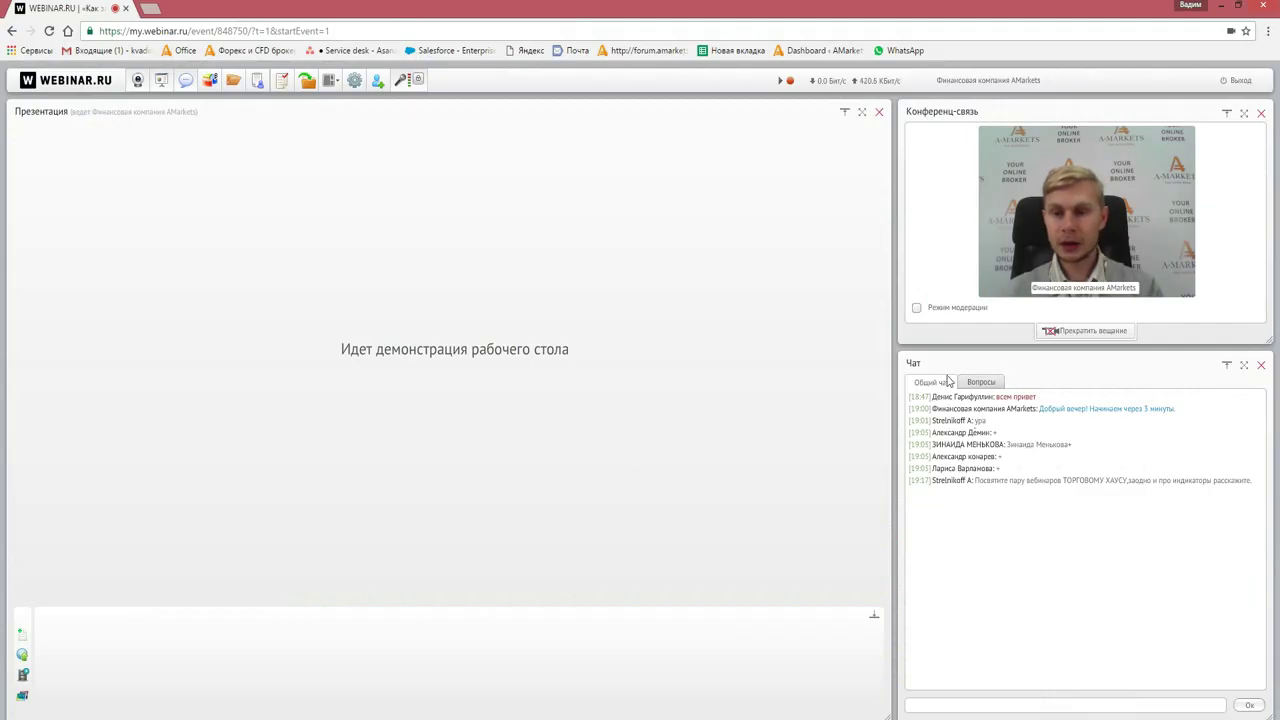
{"action": "left_click", "coordinate": [984, 383]}
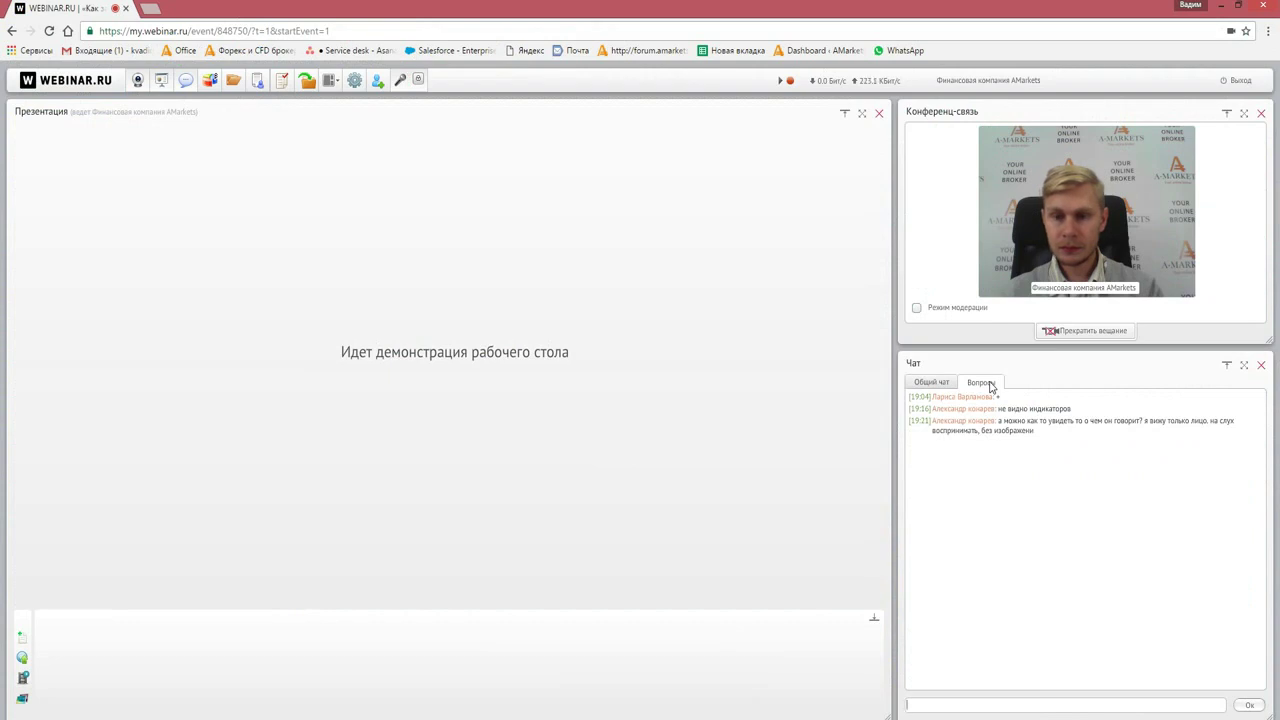
{"action": "left_click", "coordinate": [930, 386]}
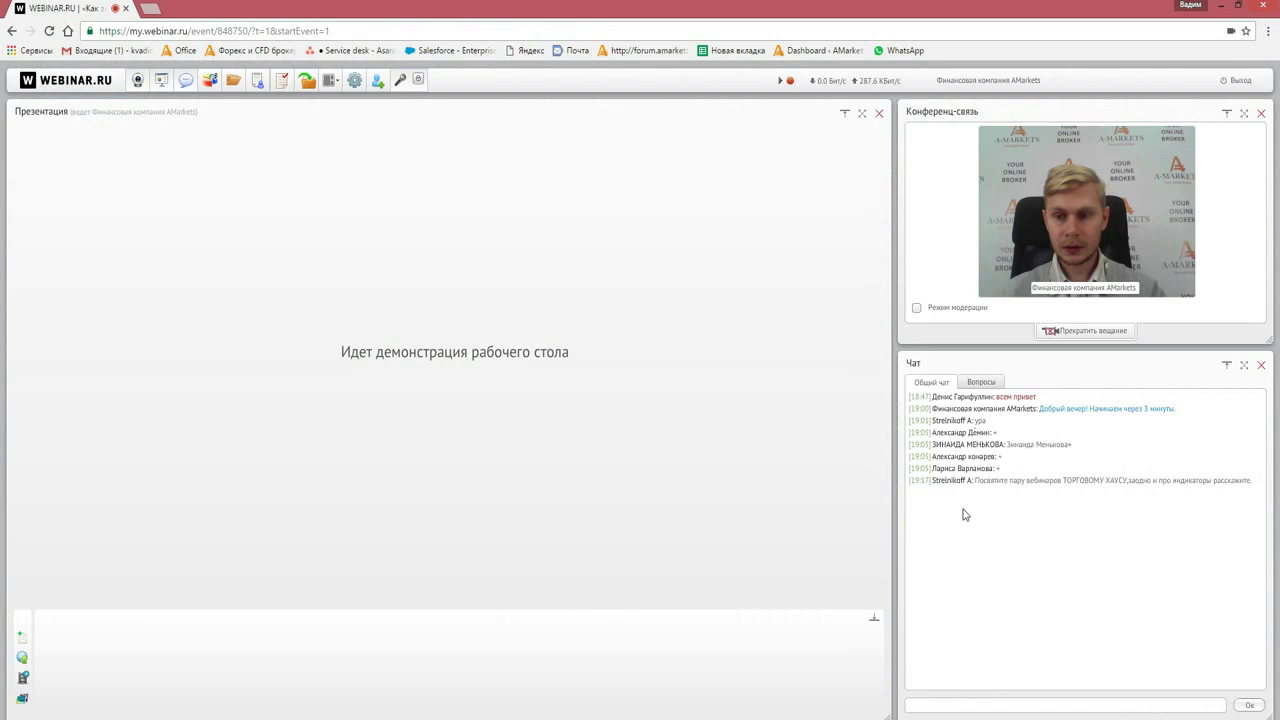
{"action": "left_click", "coordinate": [980, 383]}
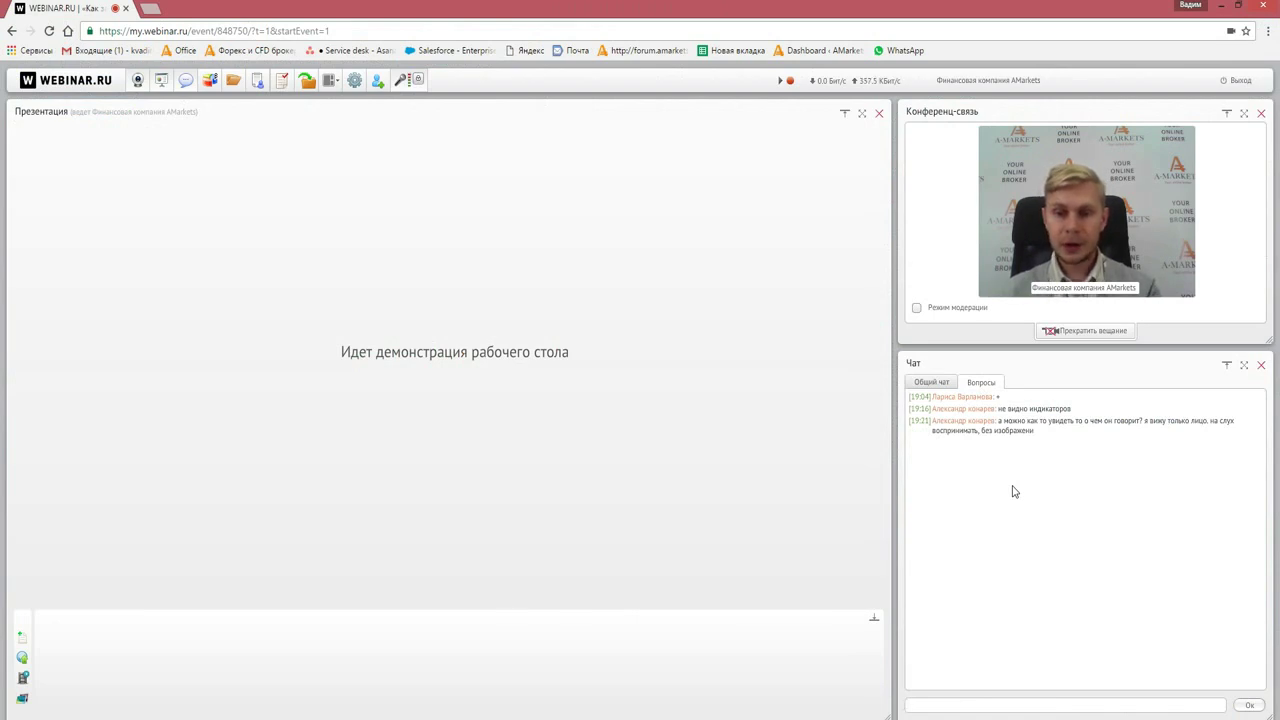
{"action": "left_click", "coordinate": [932, 383]}
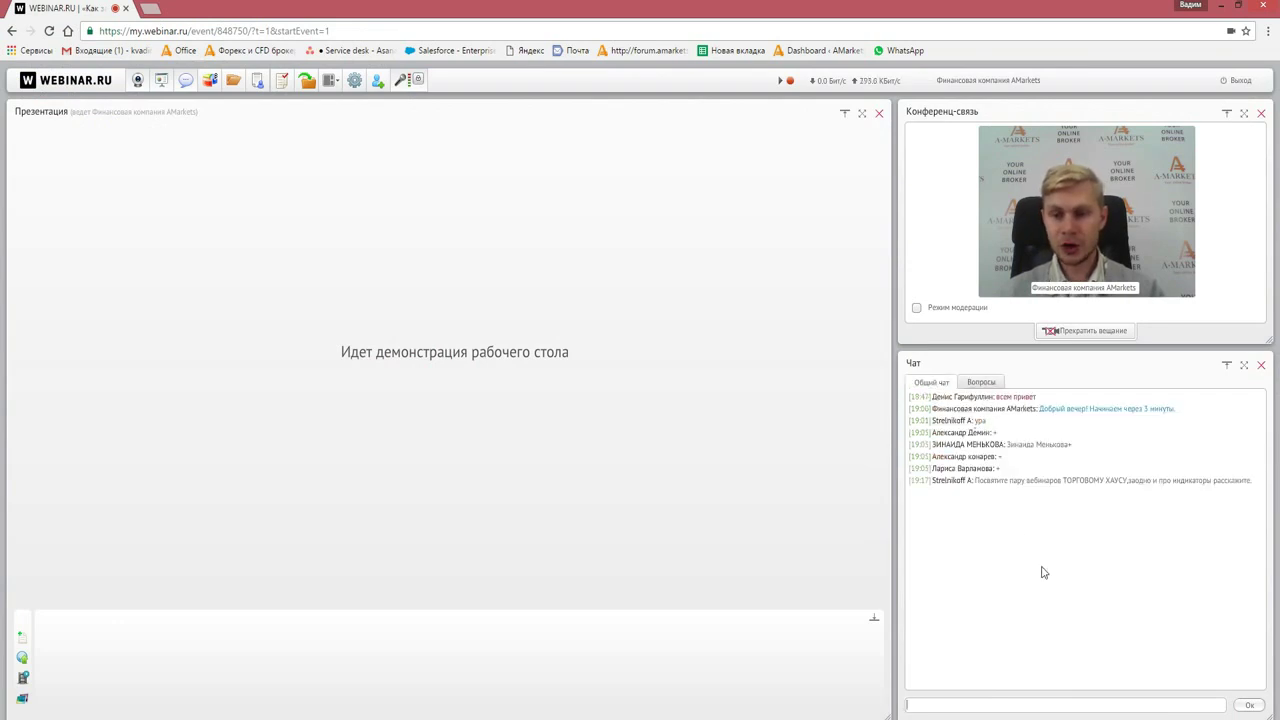
{"action": "left_click", "coordinate": [907, 705]}
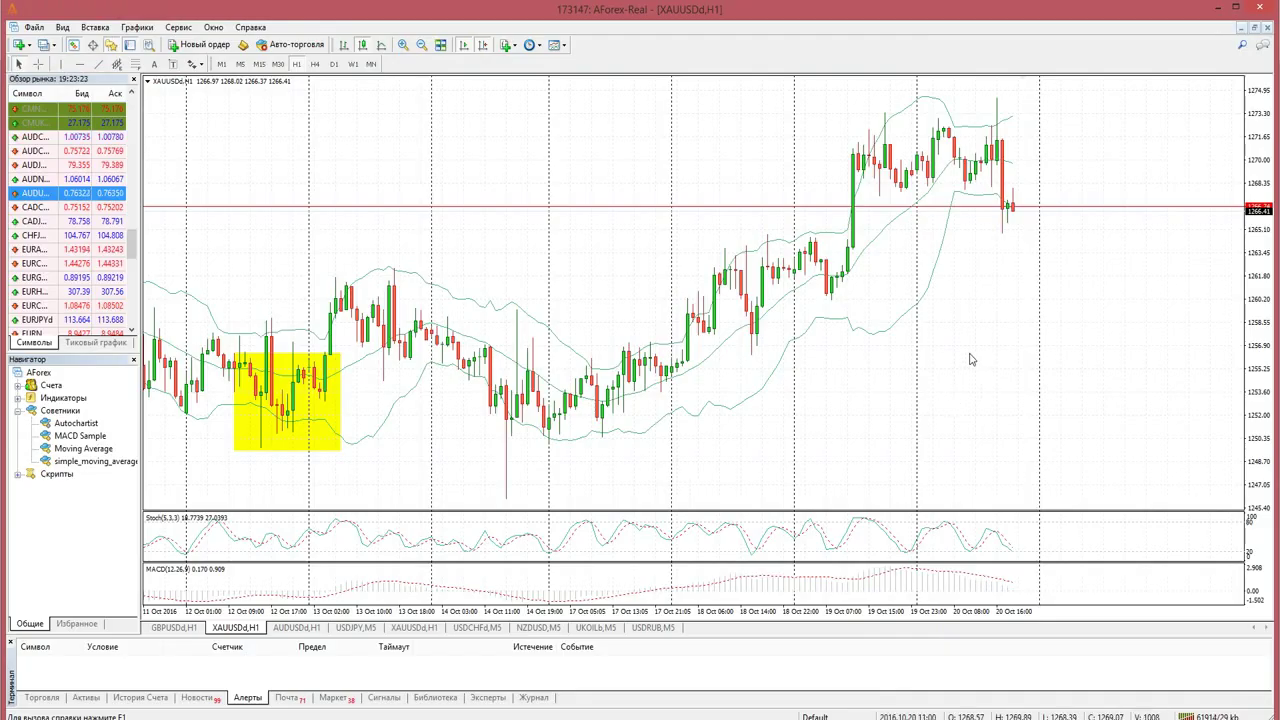
Set a thicker line width for the Bollinger Bands on the XAUUSDd H1 chart.
{"action": "right_click", "coordinate": [884, 303]}
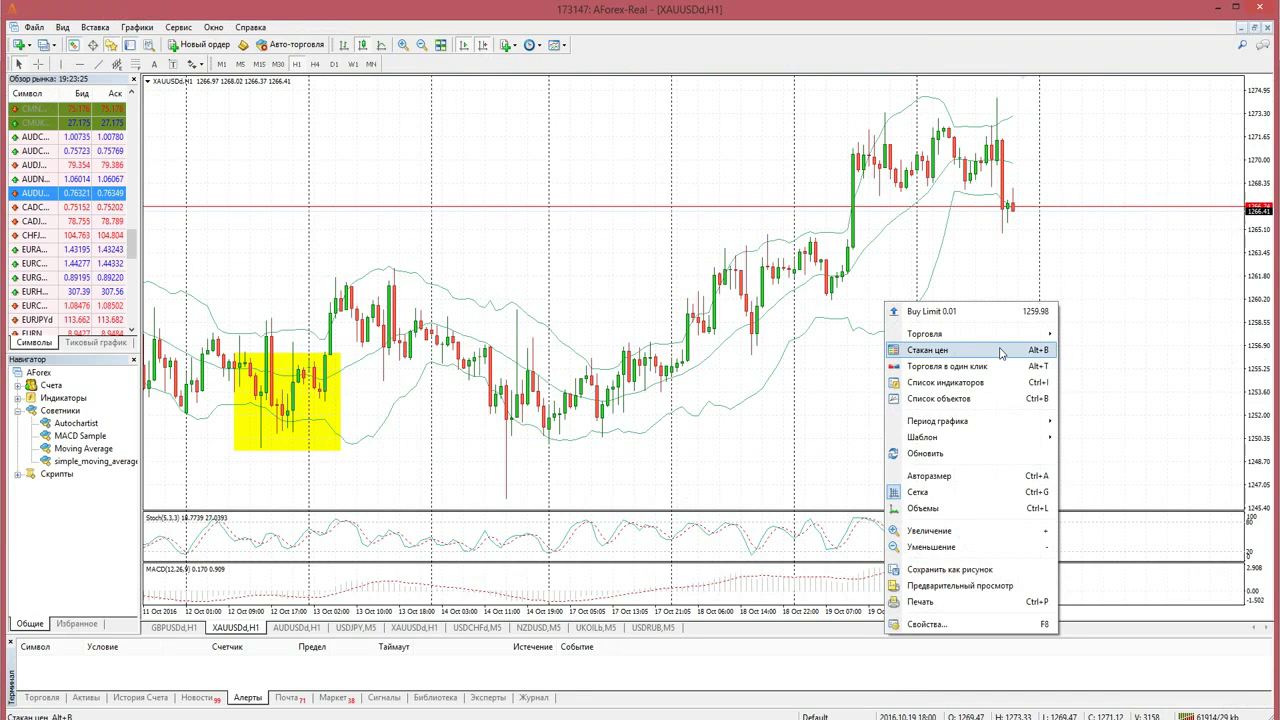
{"action": "mouse_move", "coordinate": [1017, 341]}
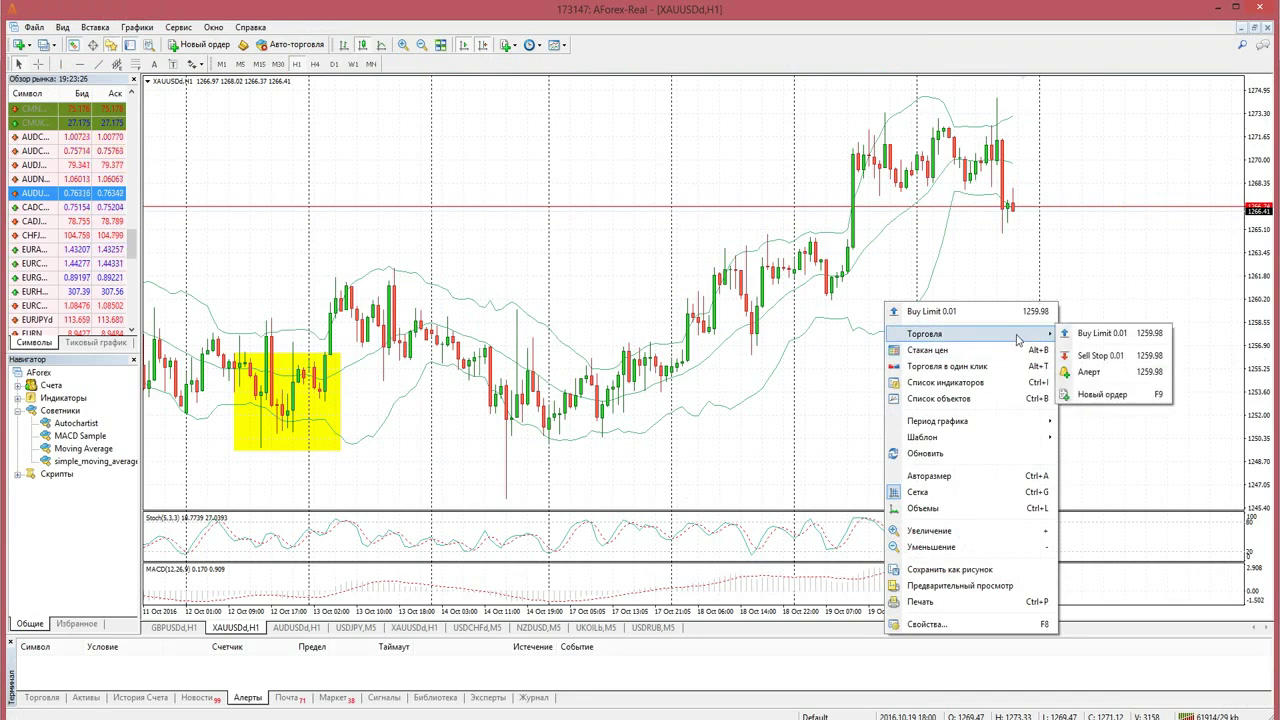
{"action": "left_click", "coordinate": [972, 383]}
{"action": "left_click", "coordinate": [701, 233]}
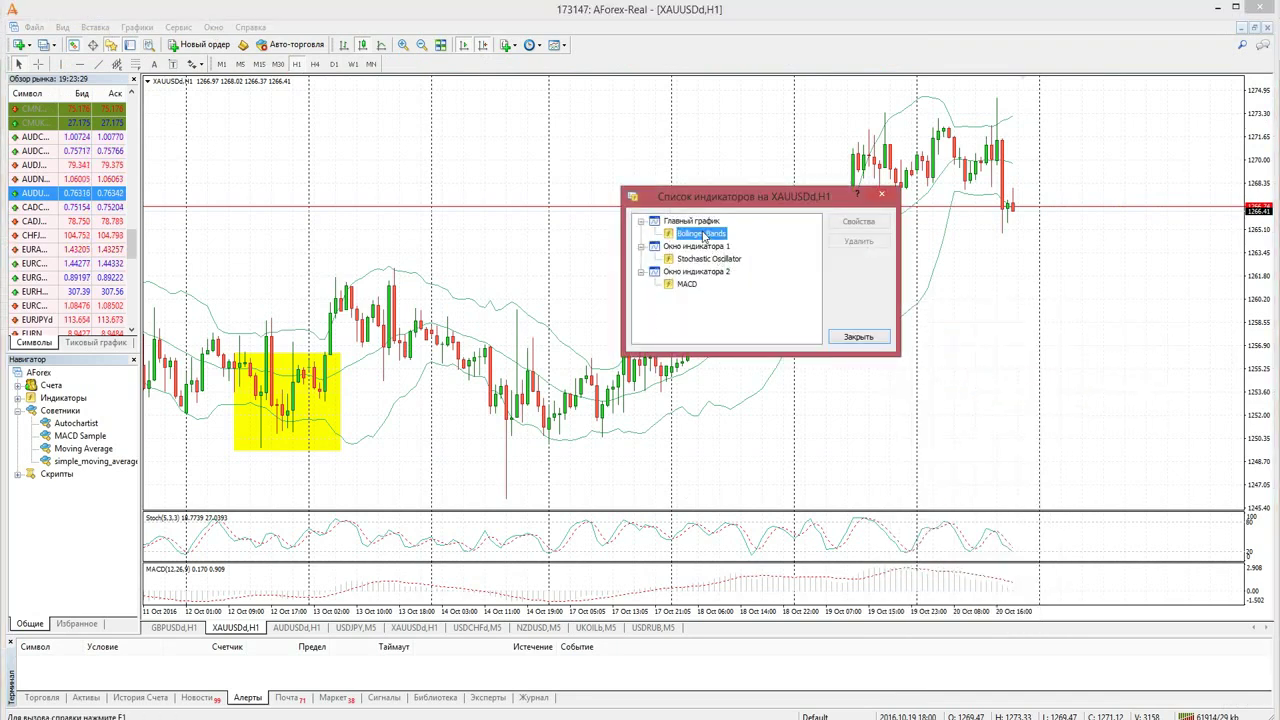
{"action": "left_click", "coordinate": [857, 221]}
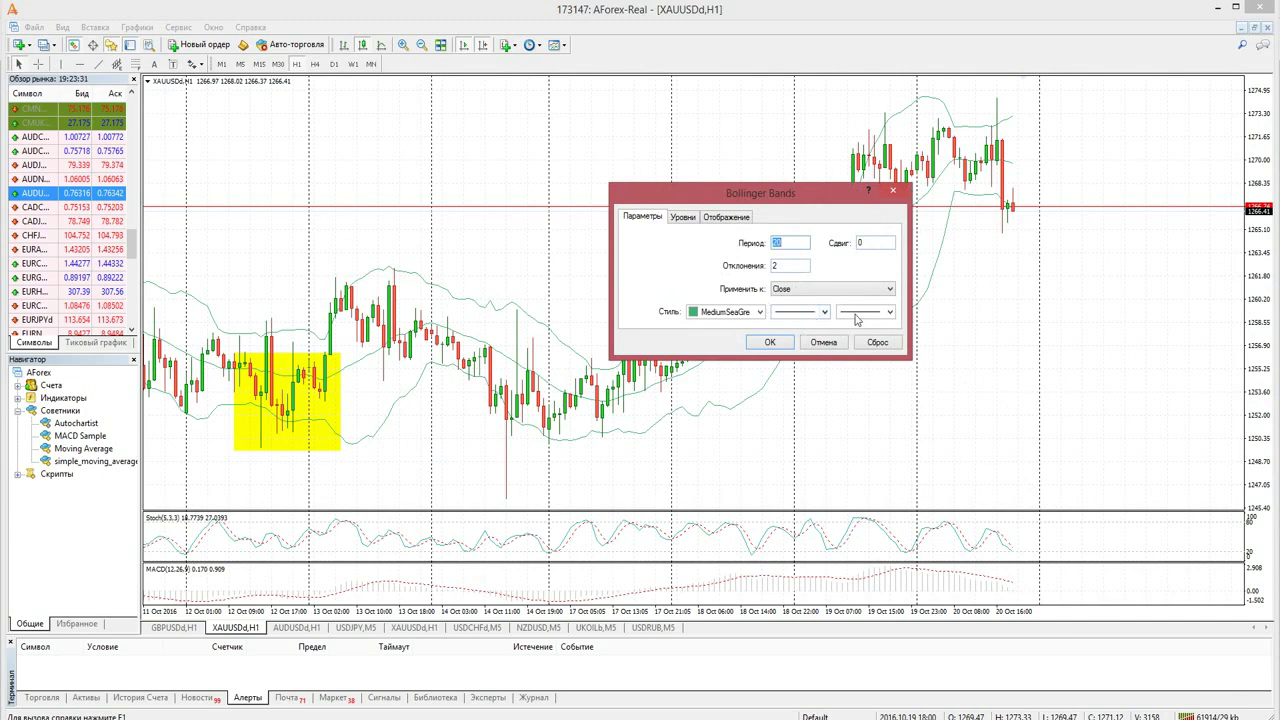
{"action": "left_click", "coordinate": [882, 314]}
{"action": "left_click", "coordinate": [870, 350]}
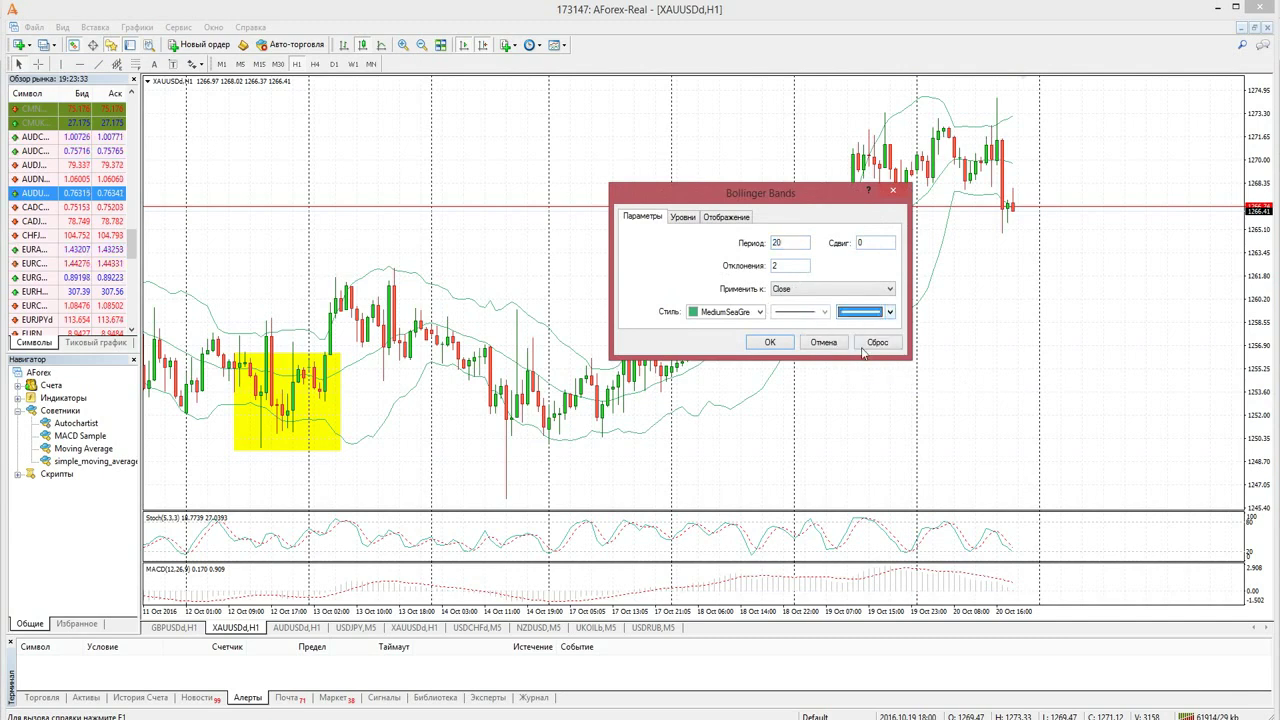
{"action": "left_click", "coordinate": [768, 342]}
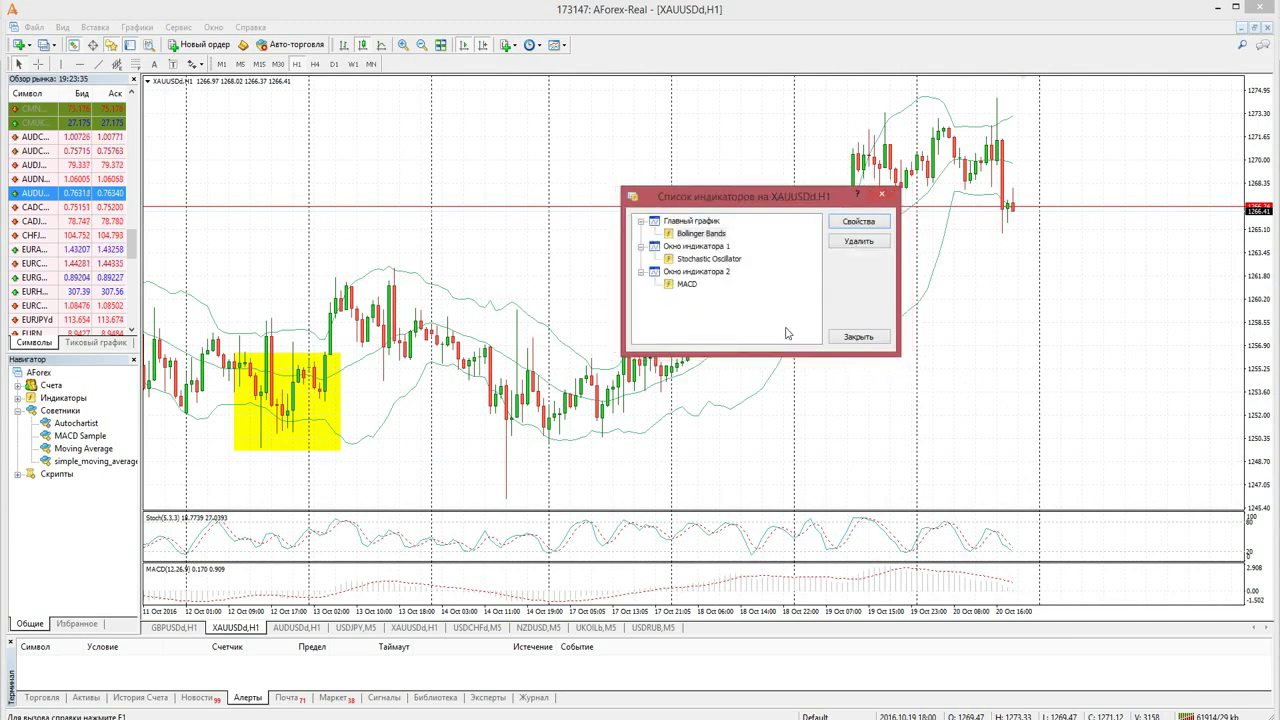
{"action": "left_click", "coordinate": [858, 337]}
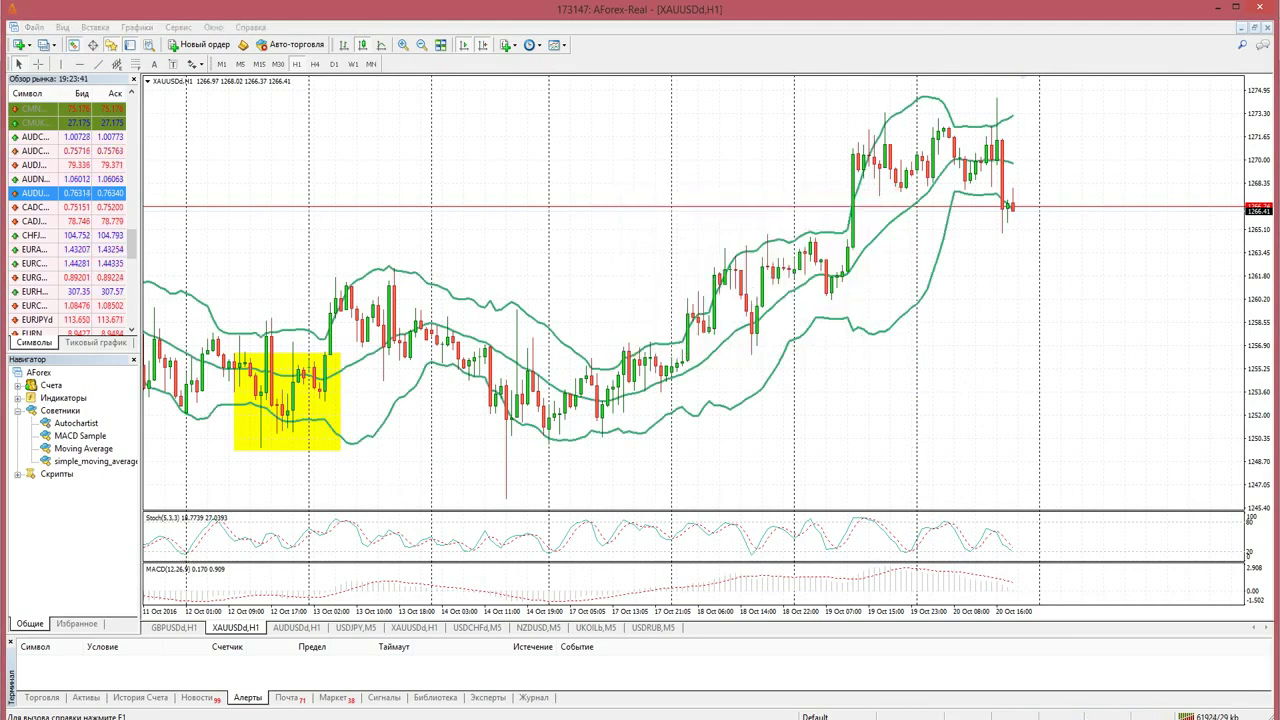
Check the webinar's general chat for participants' replies and return to the XAUUSDd chart.
{"action": "key", "text": "alt+Tab"}
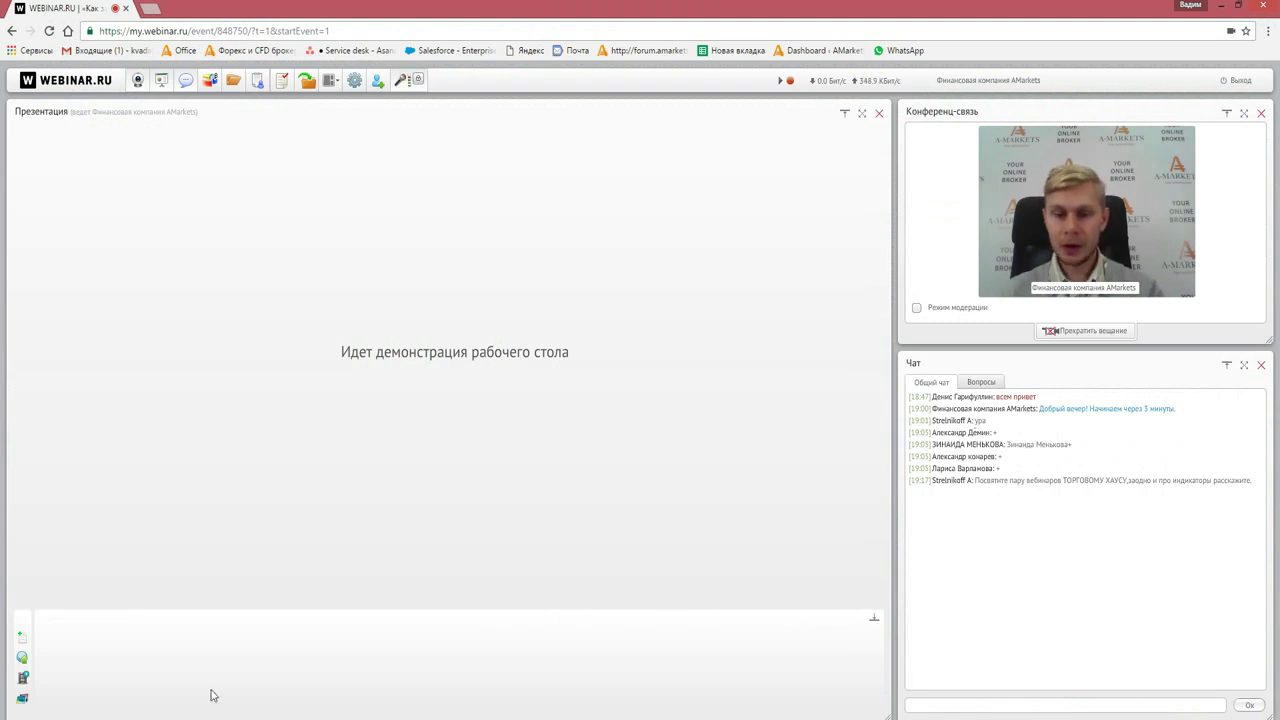
{"action": "key", "text": "alt+Tab"}
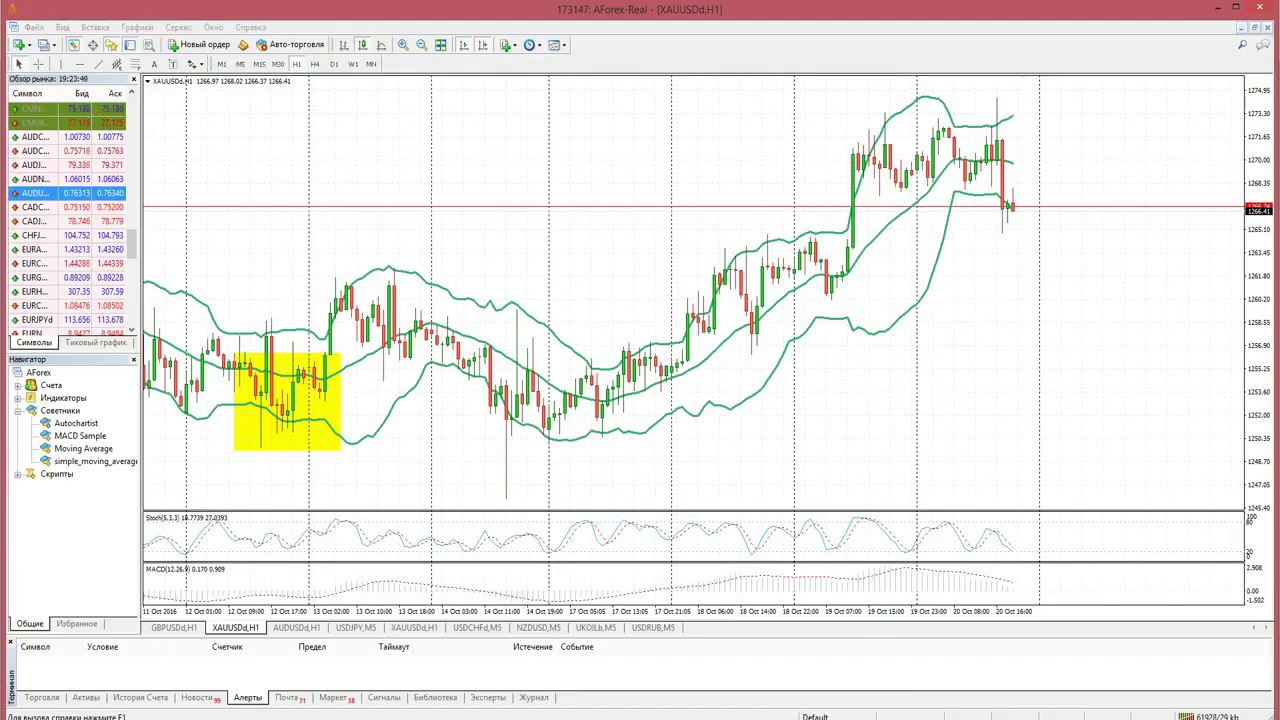
{"action": "key", "text": "alt+Tab"}
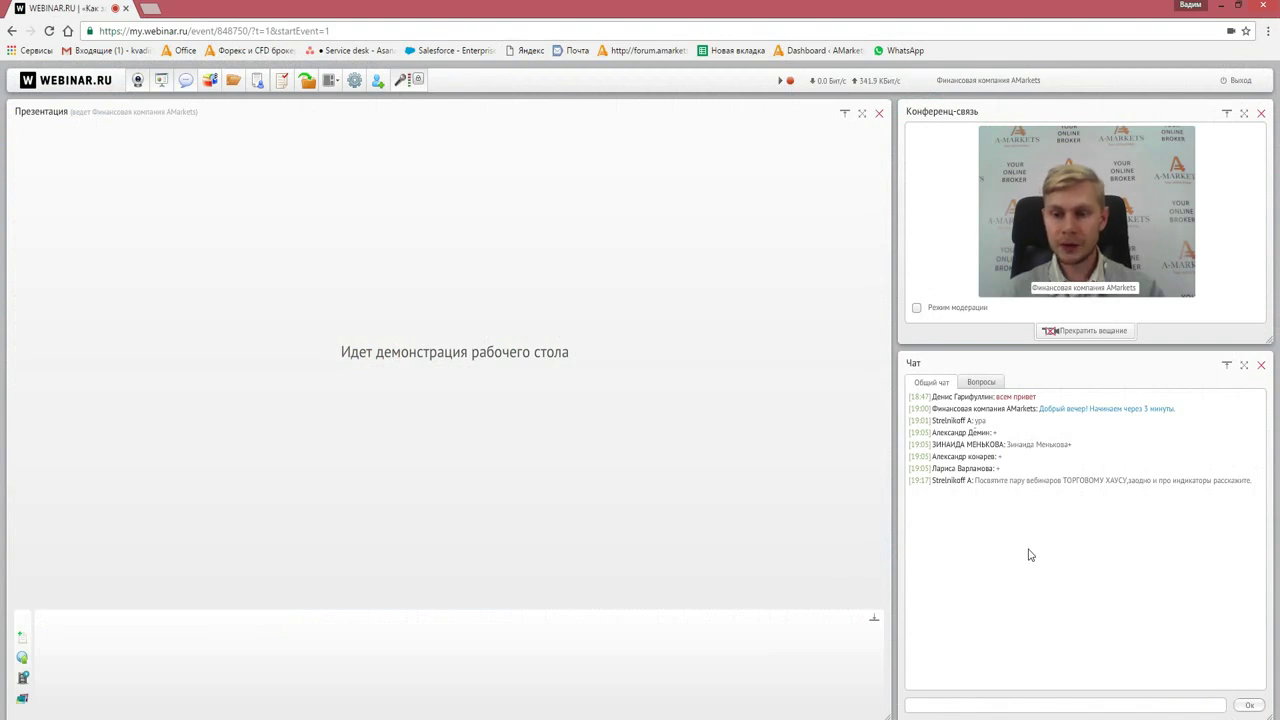
{"action": "key", "text": "alt+Tab"}
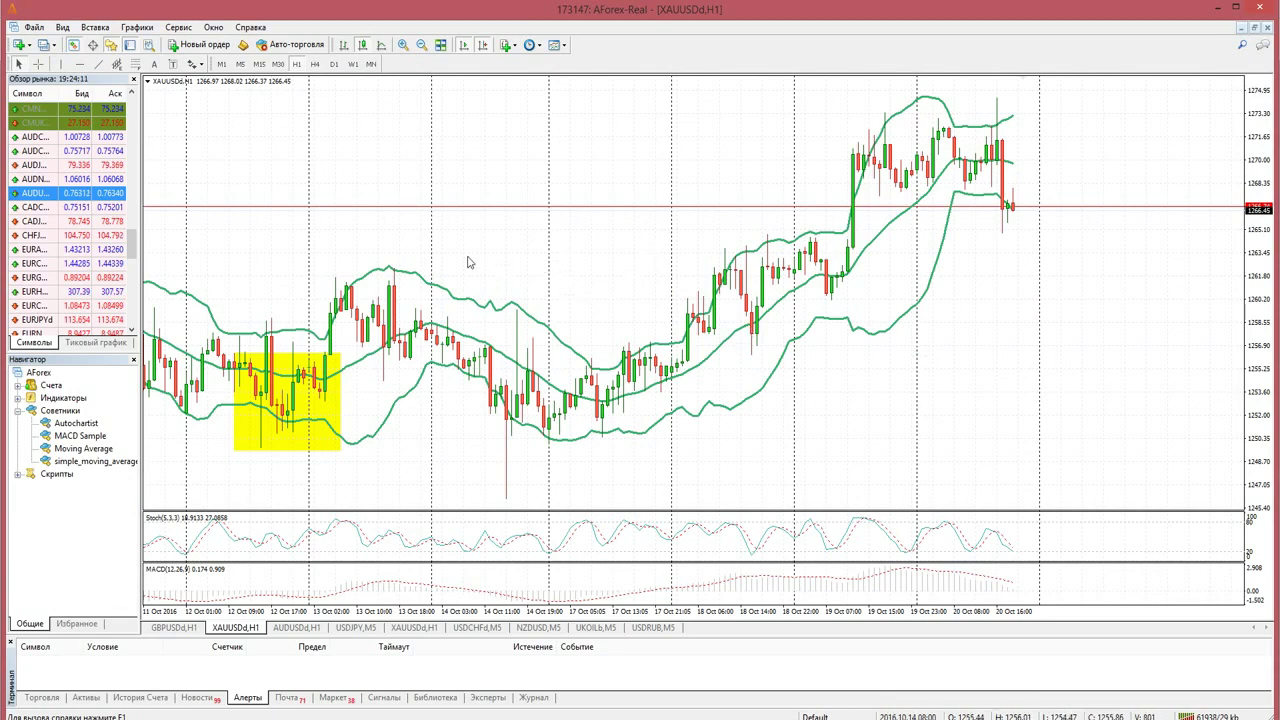
View the wider XAUUSDd and USDJPY charts, and examine the Ichimoku indicator on USDCHFd M5 at different scales.
{"action": "left_click", "coordinate": [421, 44]}
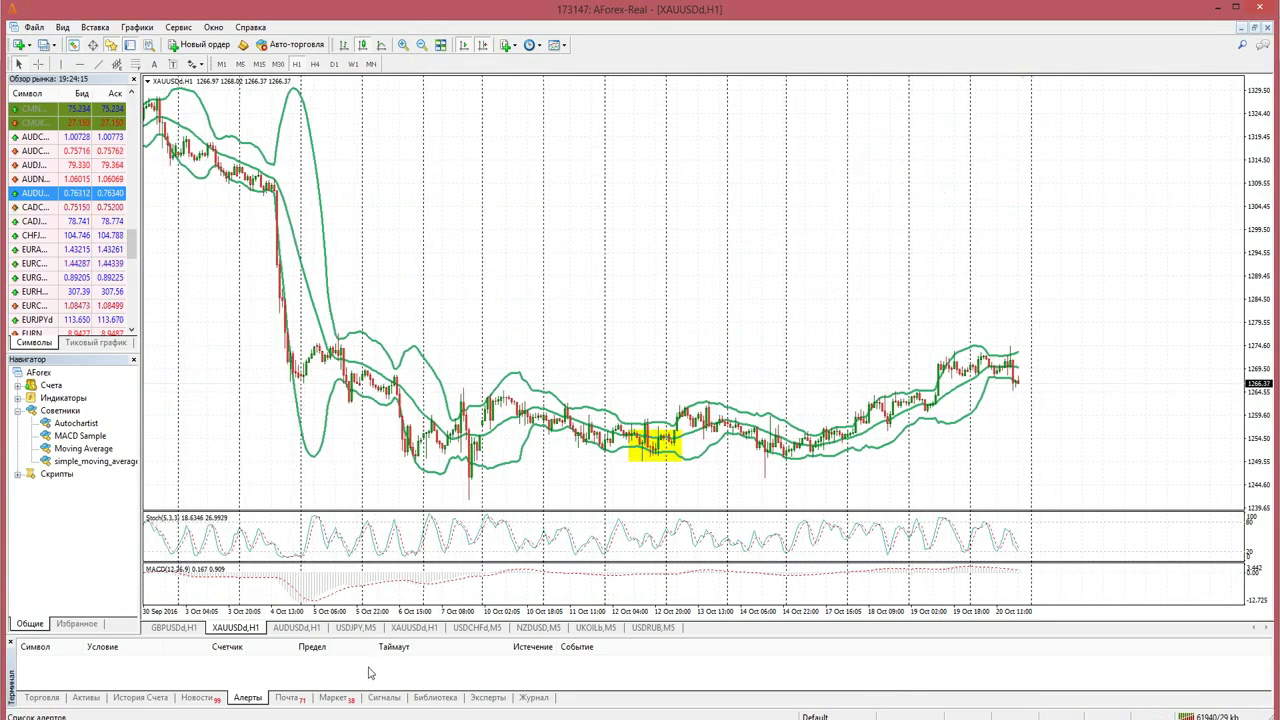
{"action": "left_click", "coordinate": [355, 630]}
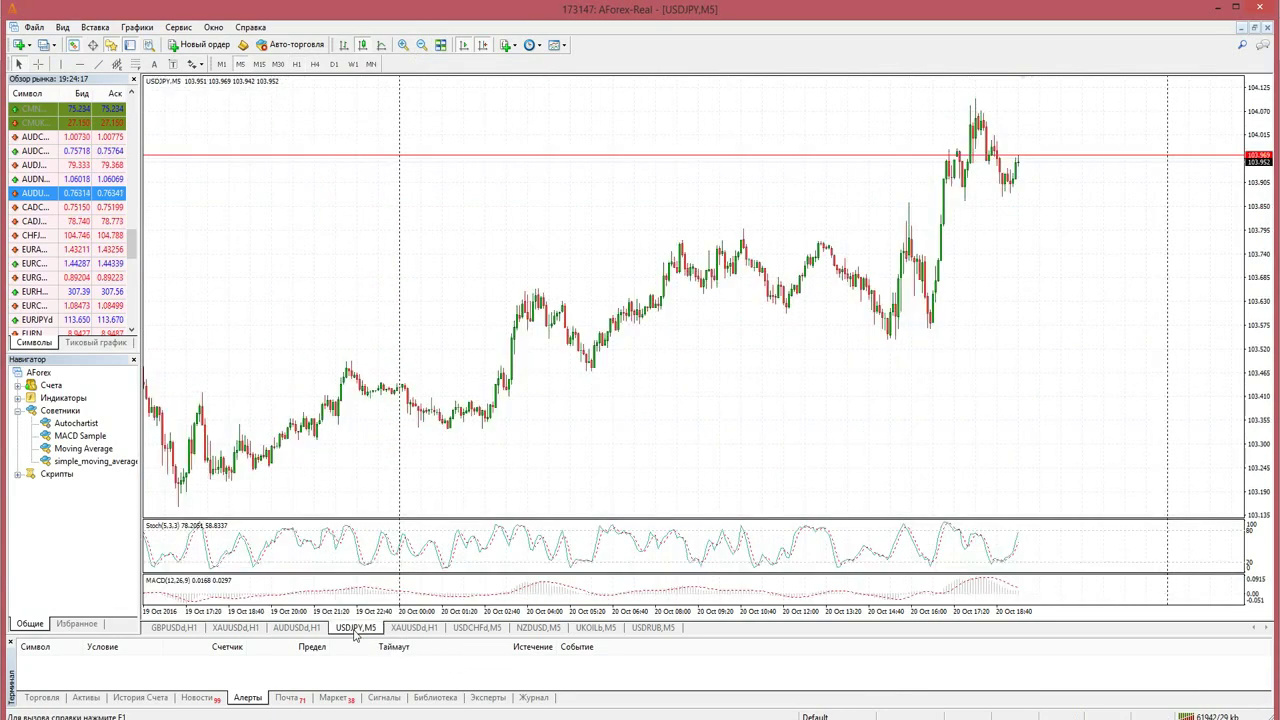
{"action": "left_click", "coordinate": [484, 630]}
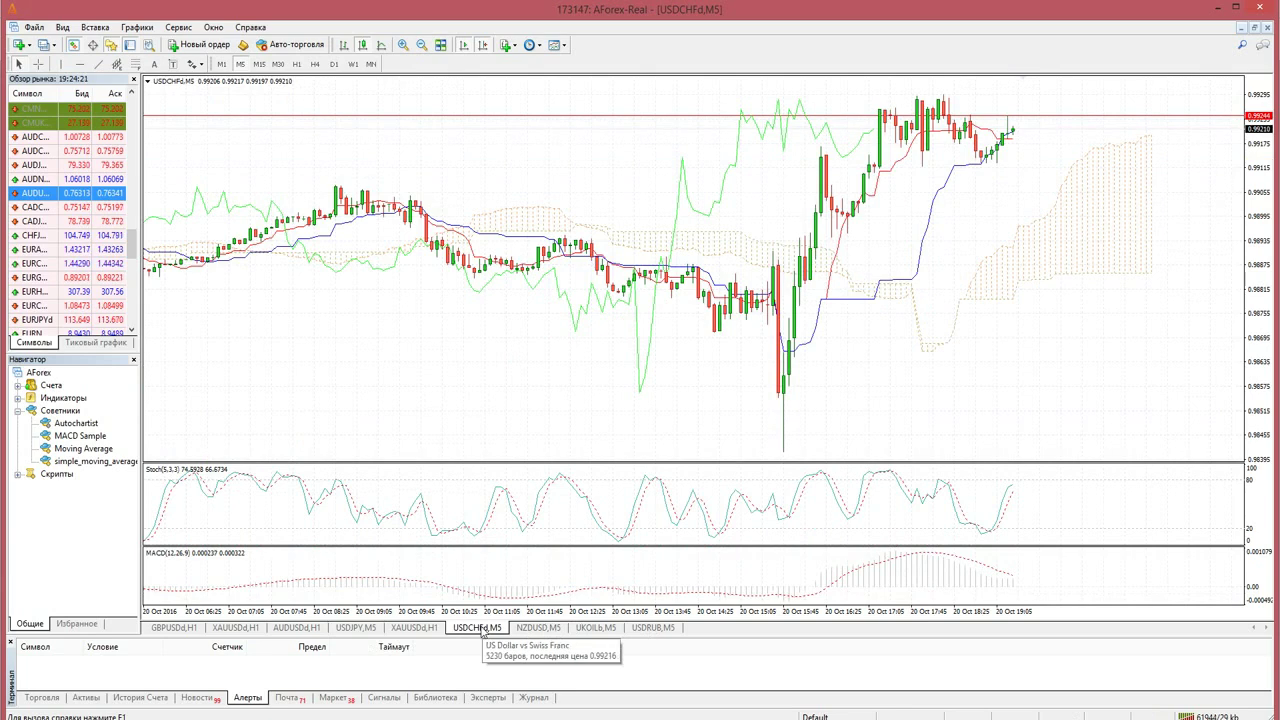
{"action": "left_click", "coordinate": [420, 45]}
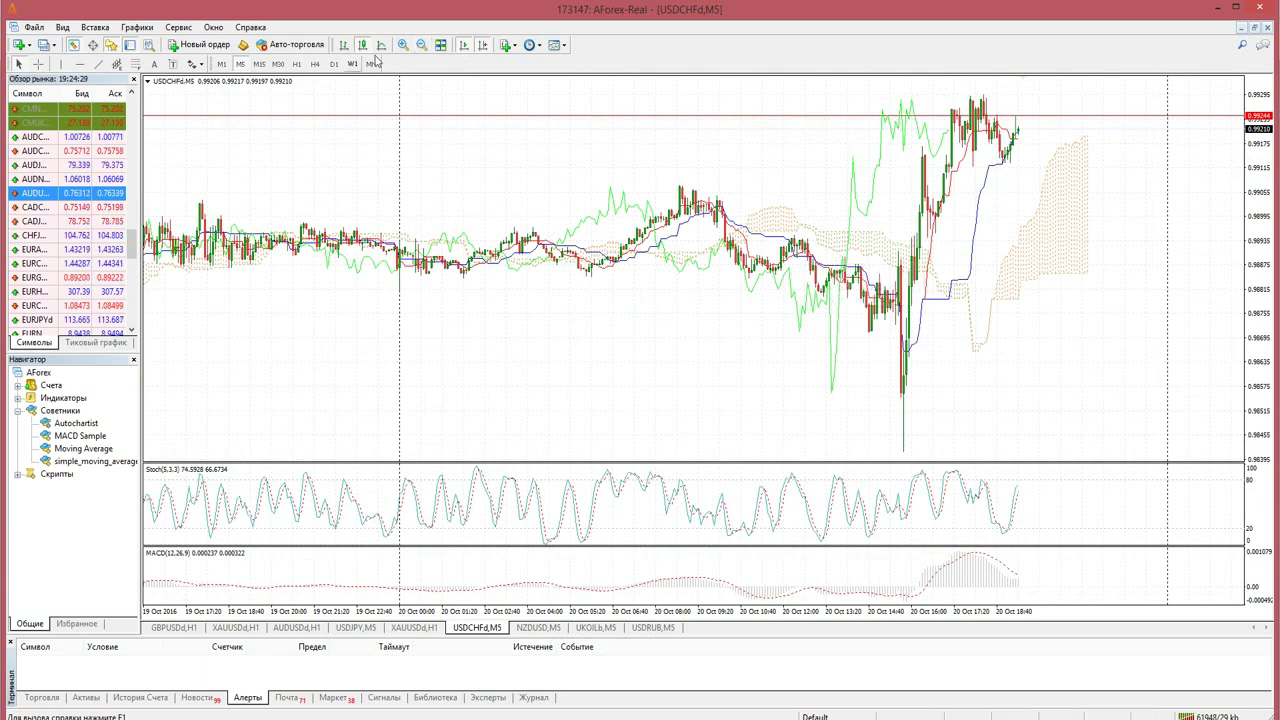
{"action": "left_click", "coordinate": [403, 45]}
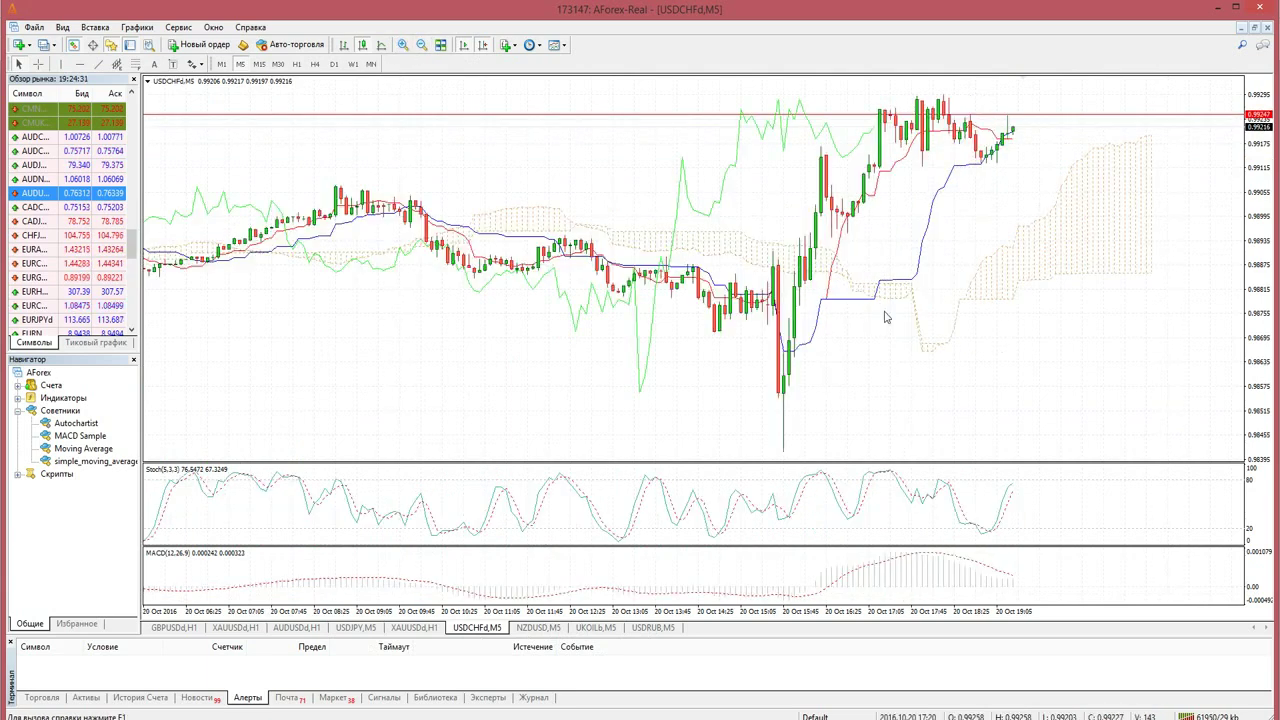
{"action": "scroll", "coordinate": [571, 320], "scroll_direction": "up", "scroll_amount": 3}
{"action": "scroll", "coordinate": [313, 327], "scroll_direction": "down", "scroll_amount": 3}
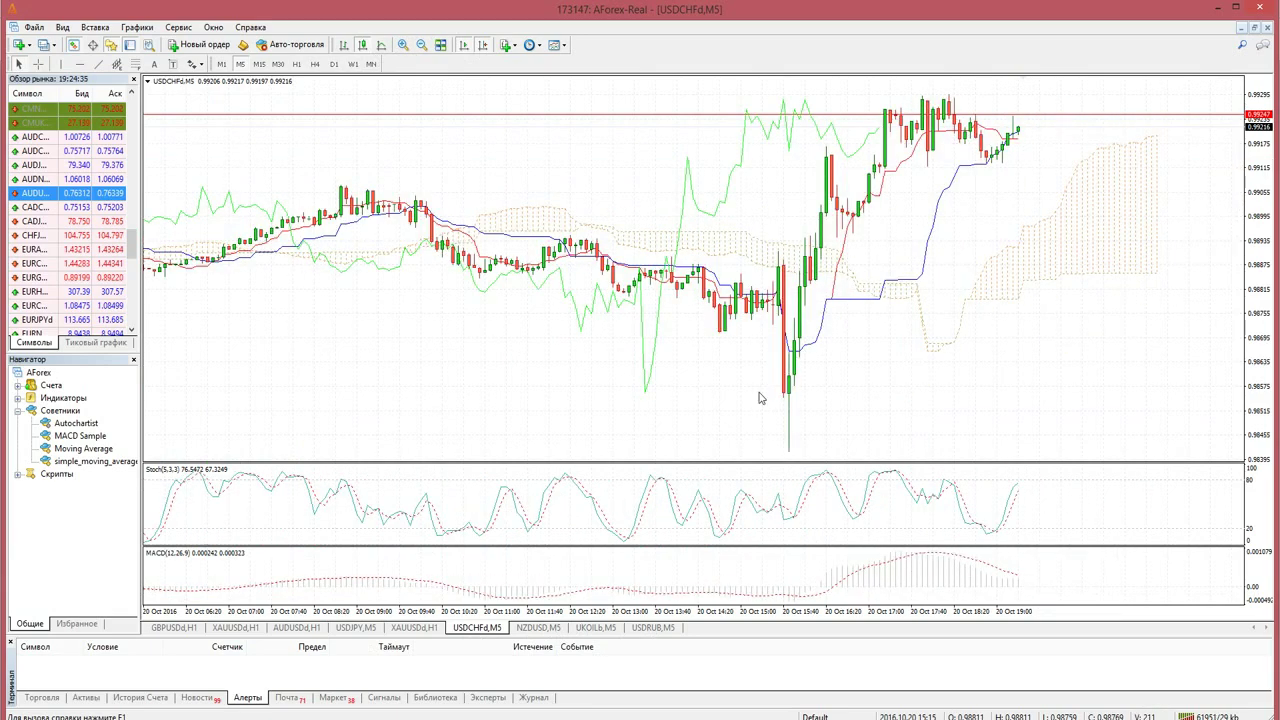
{"action": "left_click", "coordinate": [421, 45]}
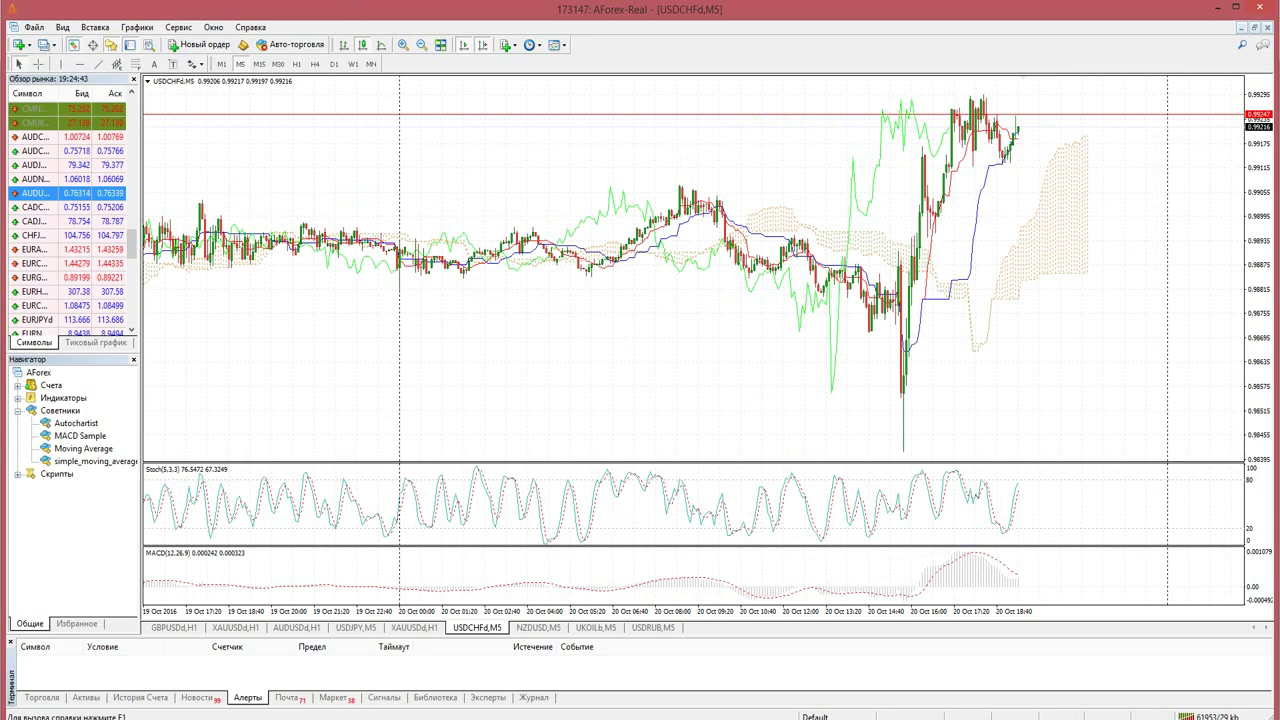
Check the webinar page in Google Chrome and return to the USDCHFd M5 chart.
{"action": "mouse_move", "coordinate": [177, 719]}
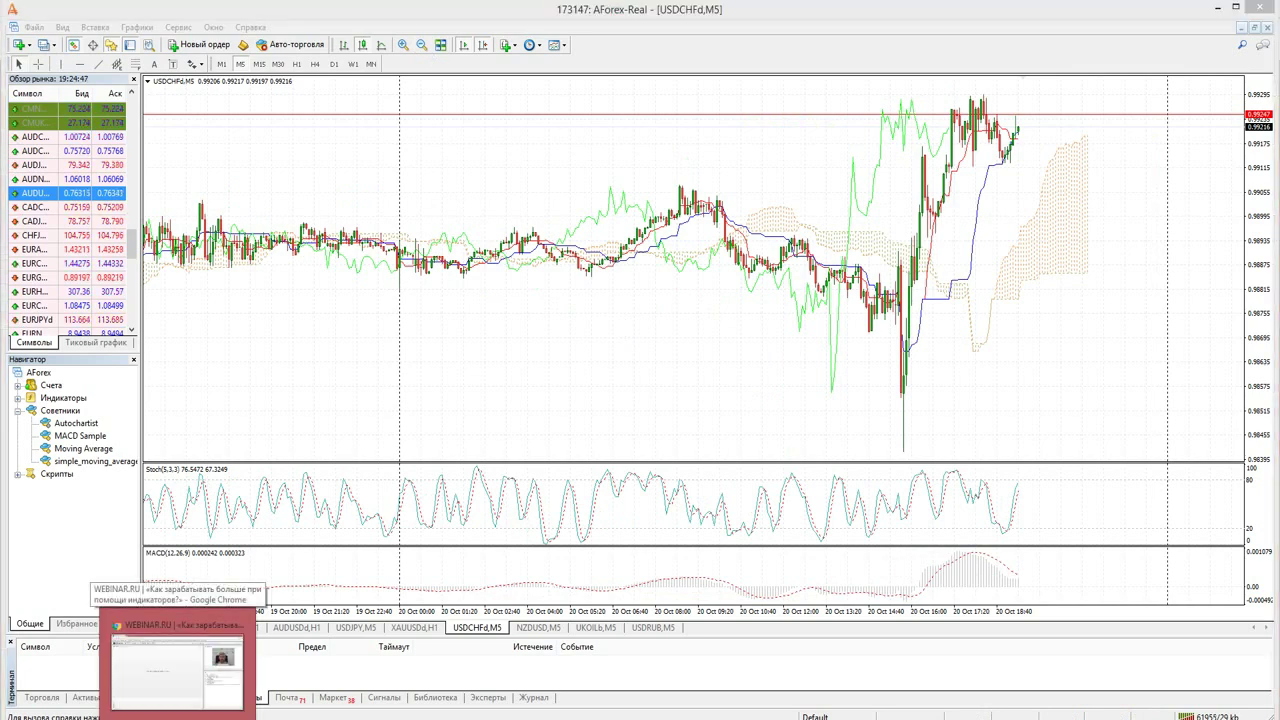
{"action": "left_click", "coordinate": [177, 665]}
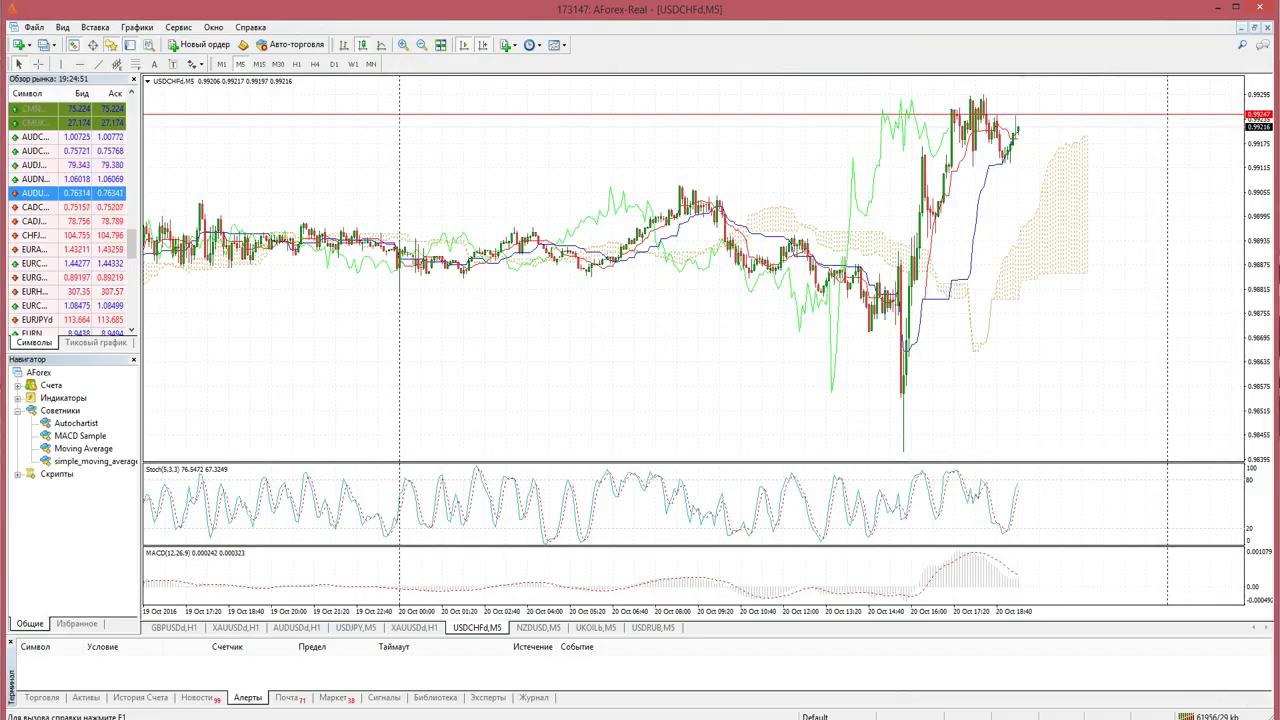
{"action": "left_click_drag", "start_coordinate": [737, 357], "coordinate": [664, 362]}
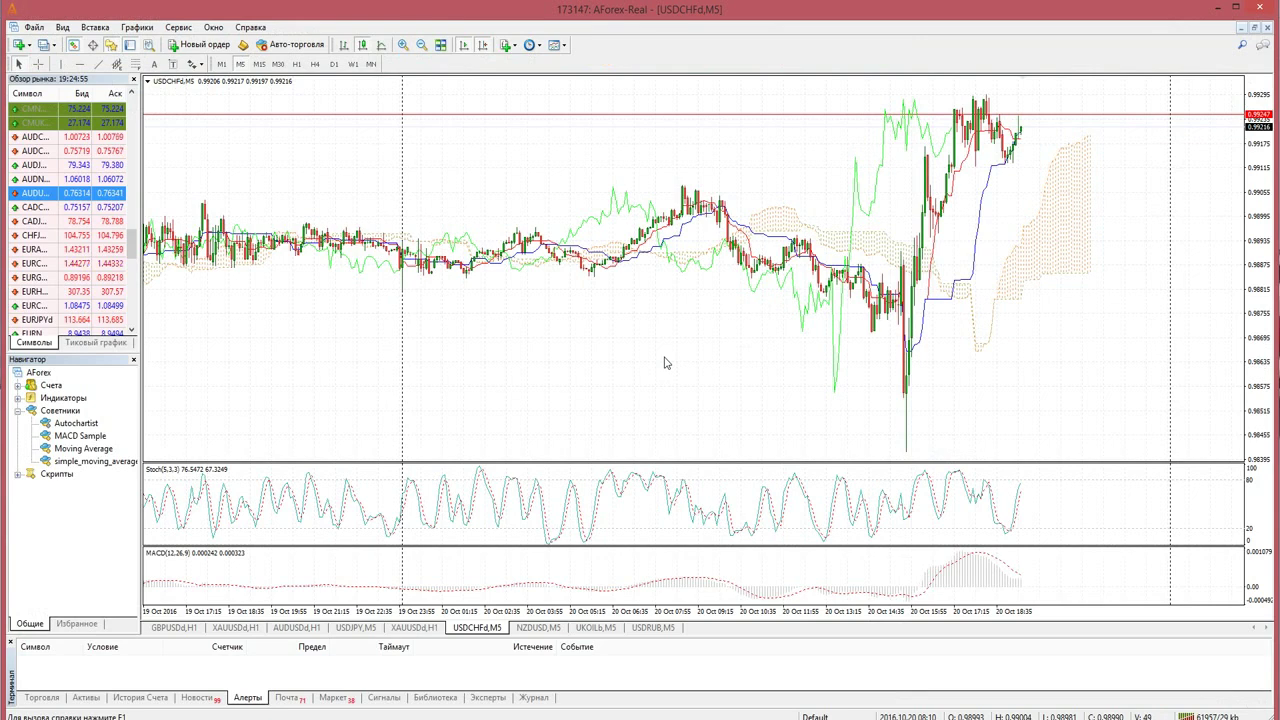
Show the list of available trend indicators over the USDCHFd M5 chart and close it without adding one.
{"action": "left_click", "coordinate": [507, 45]}
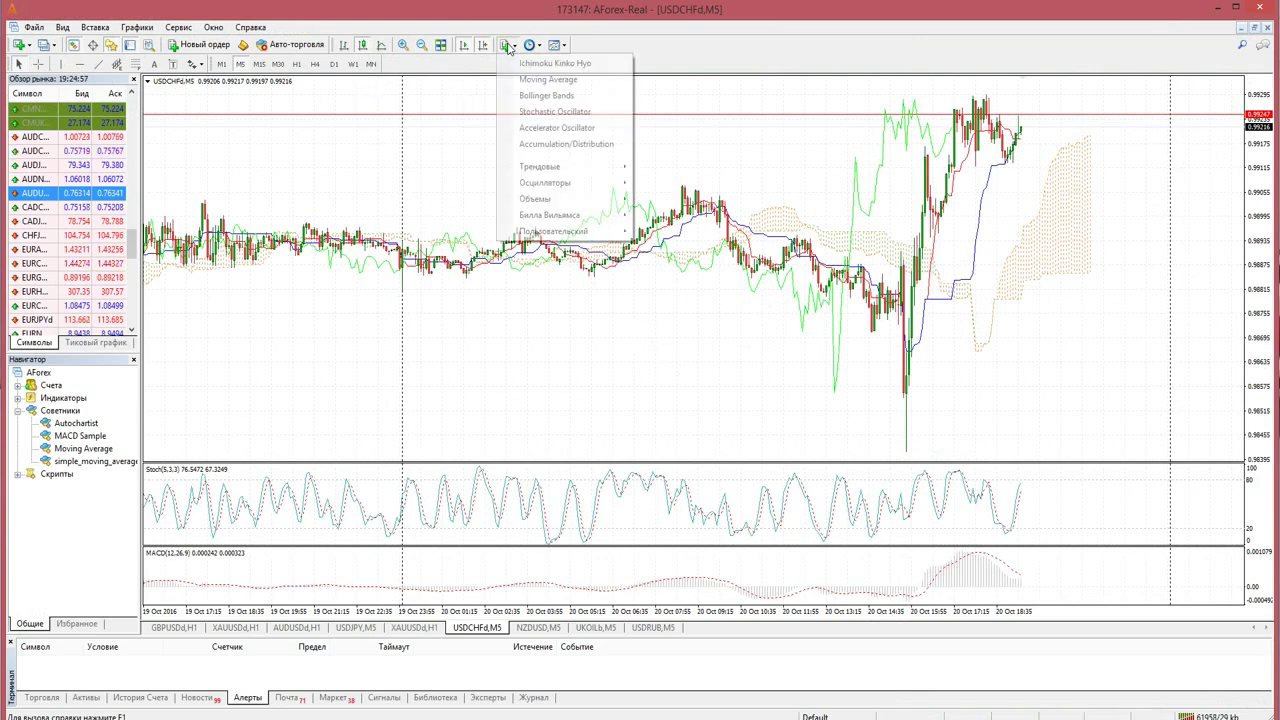
{"action": "mouse_move", "coordinate": [612, 167]}
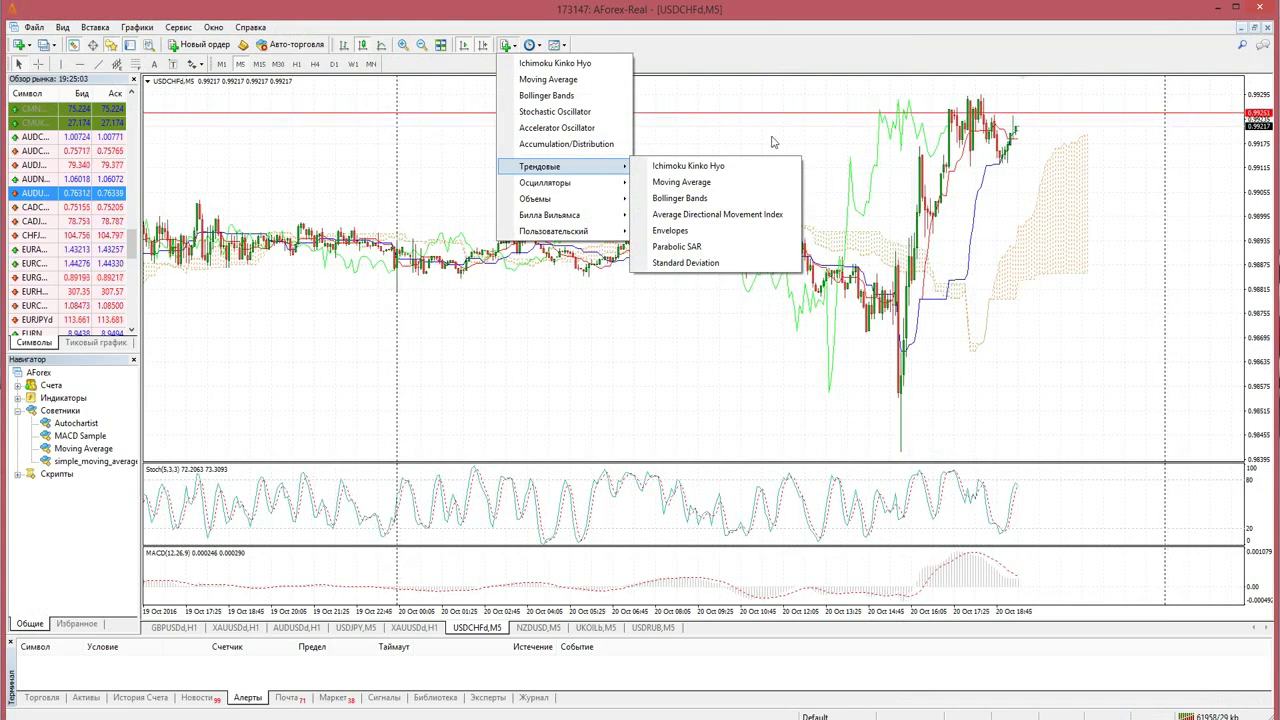
{"action": "left_click", "coordinate": [856, 165]}
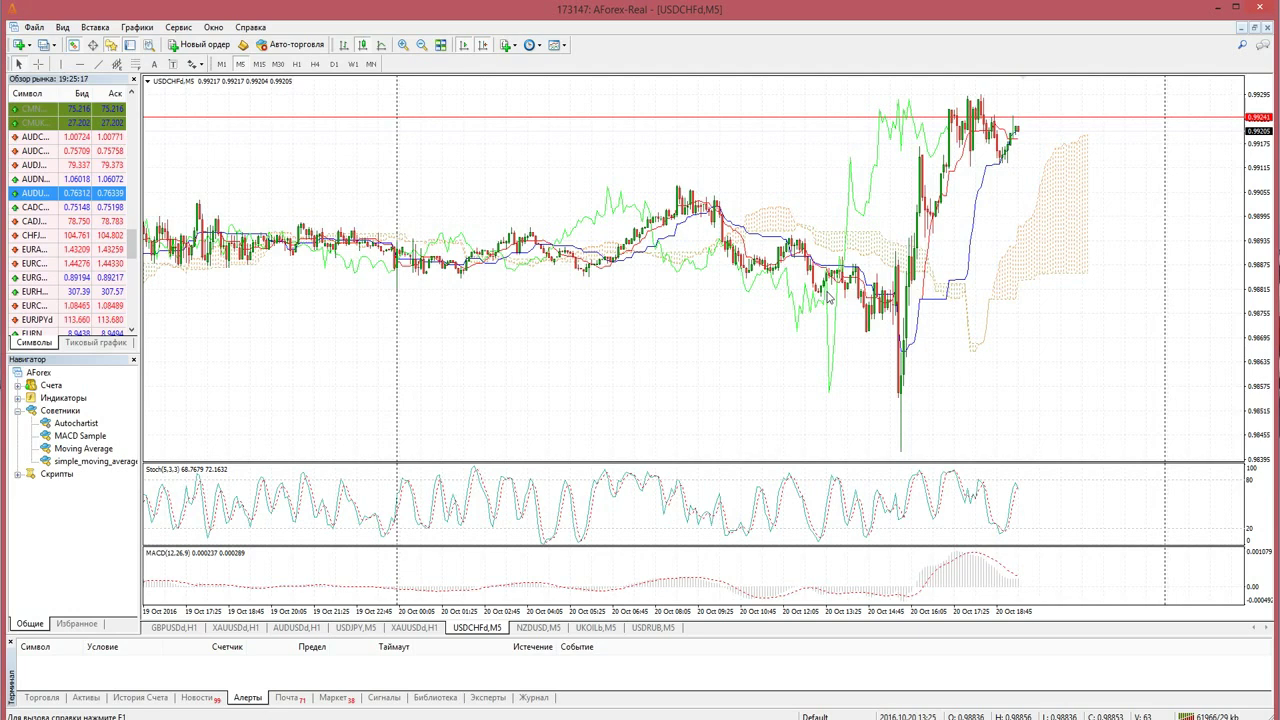
Draw a yellow rectangle on the USDCHFd M5 chart around the price drop ending at about 13:40 on 20 October.
{"action": "left_click", "coordinate": [95, 27]}
{"action": "mouse_move", "coordinate": [165, 130]}
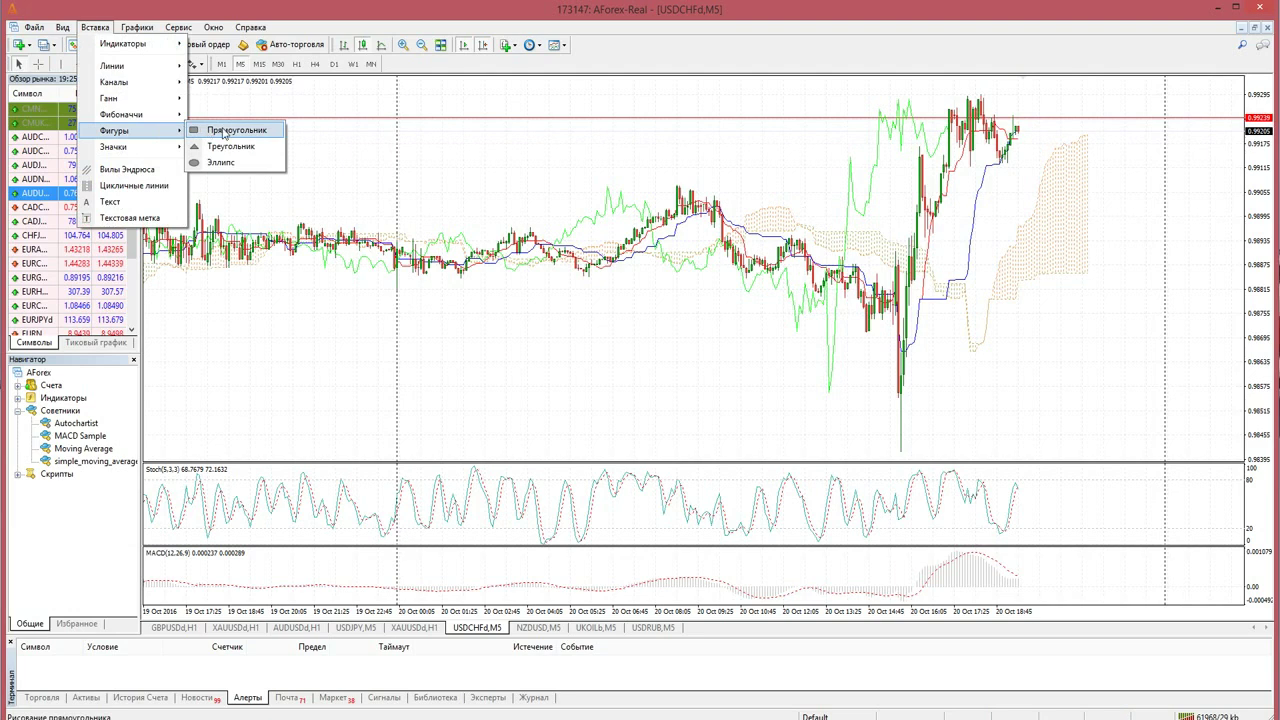
{"action": "left_click", "coordinate": [225, 128]}
{"action": "left_click_drag", "start_coordinate": [778, 224], "coordinate": [835, 305]}
Examine the Ichimoku lines and candles around the yellow rectangle on USDCHFd M5, using the crosshair on its upper edge.
{"action": "mouse_move", "coordinate": [783, 279]}
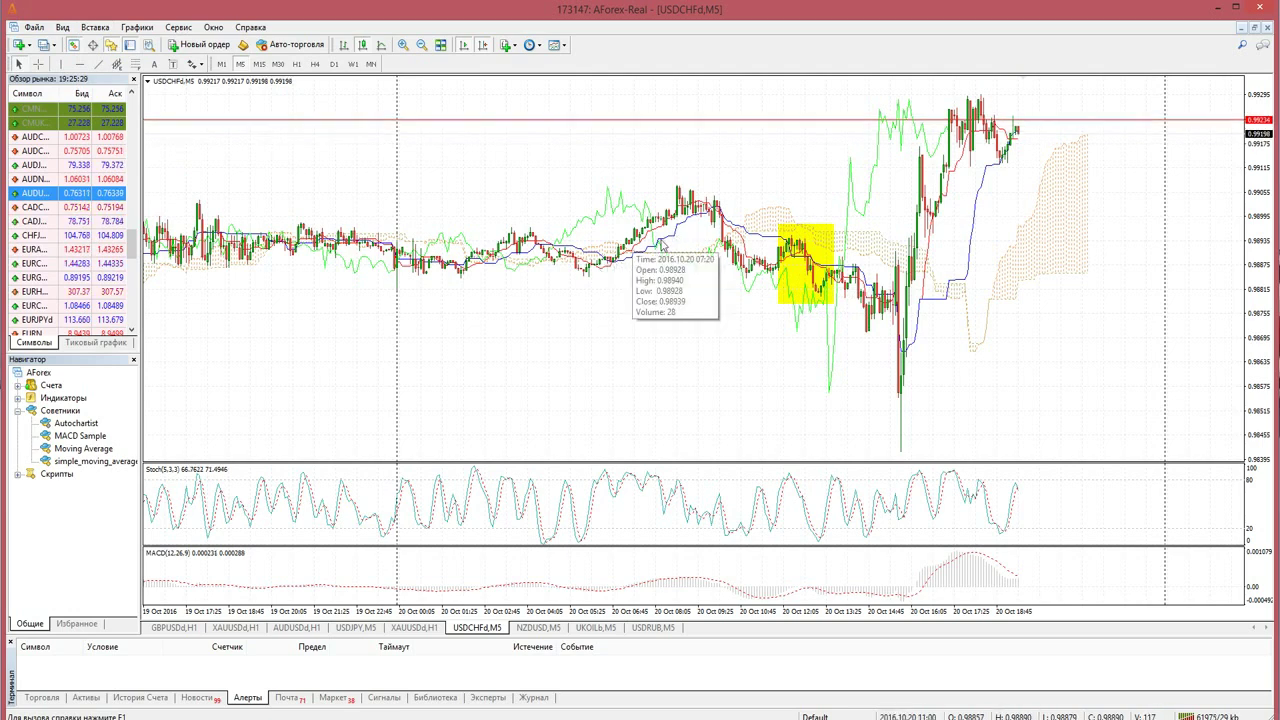
{"action": "mouse_move", "coordinate": [690, 258]}
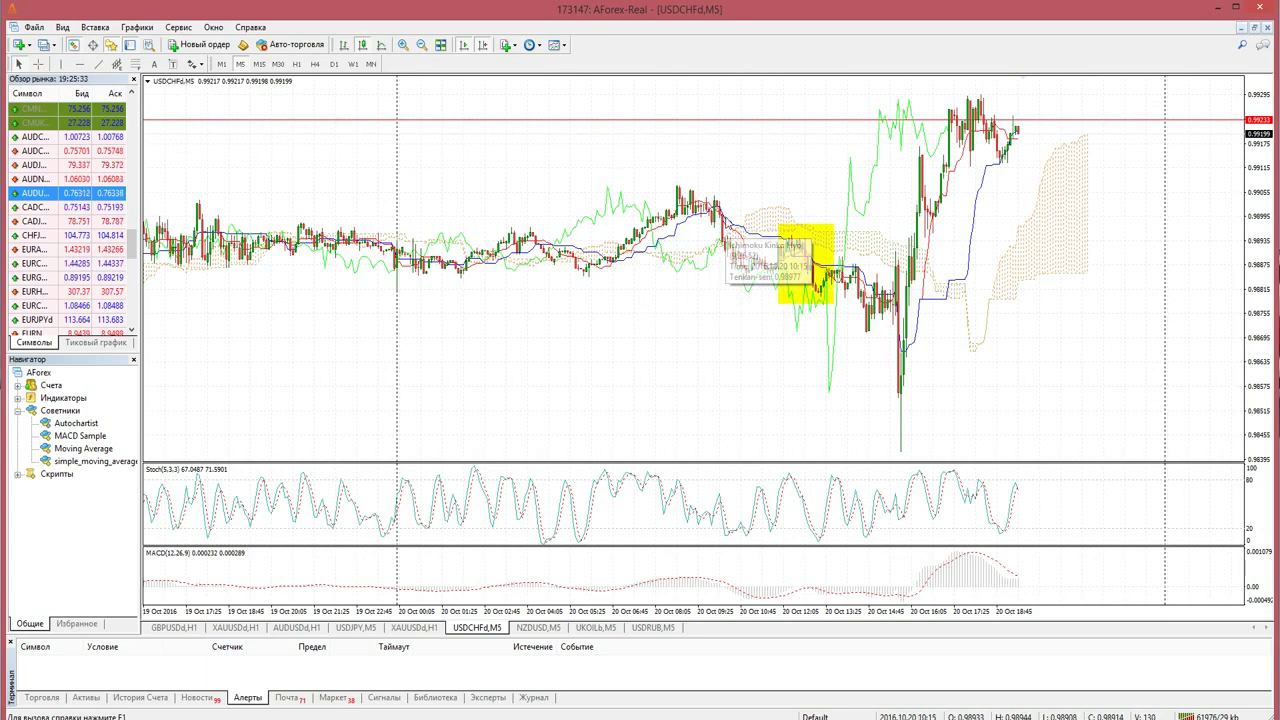
{"action": "mouse_move", "coordinate": [796, 243]}
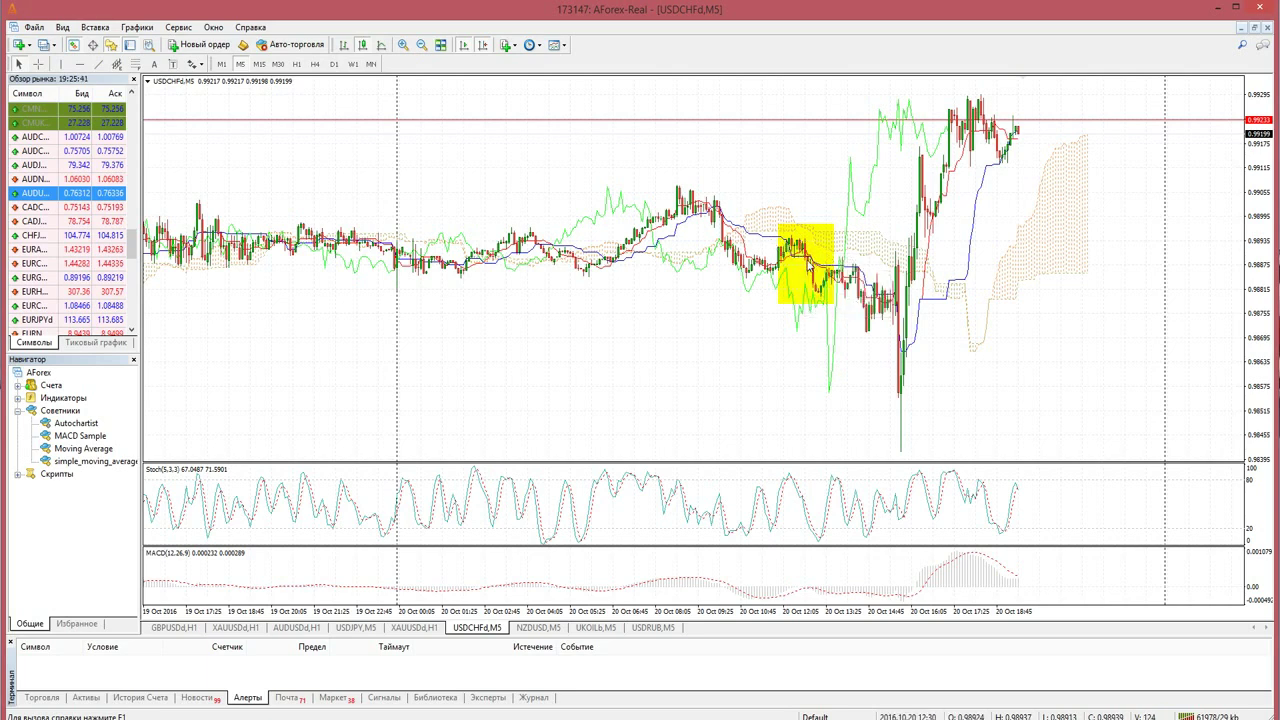
{"action": "middle_click", "coordinate": [828, 244]}
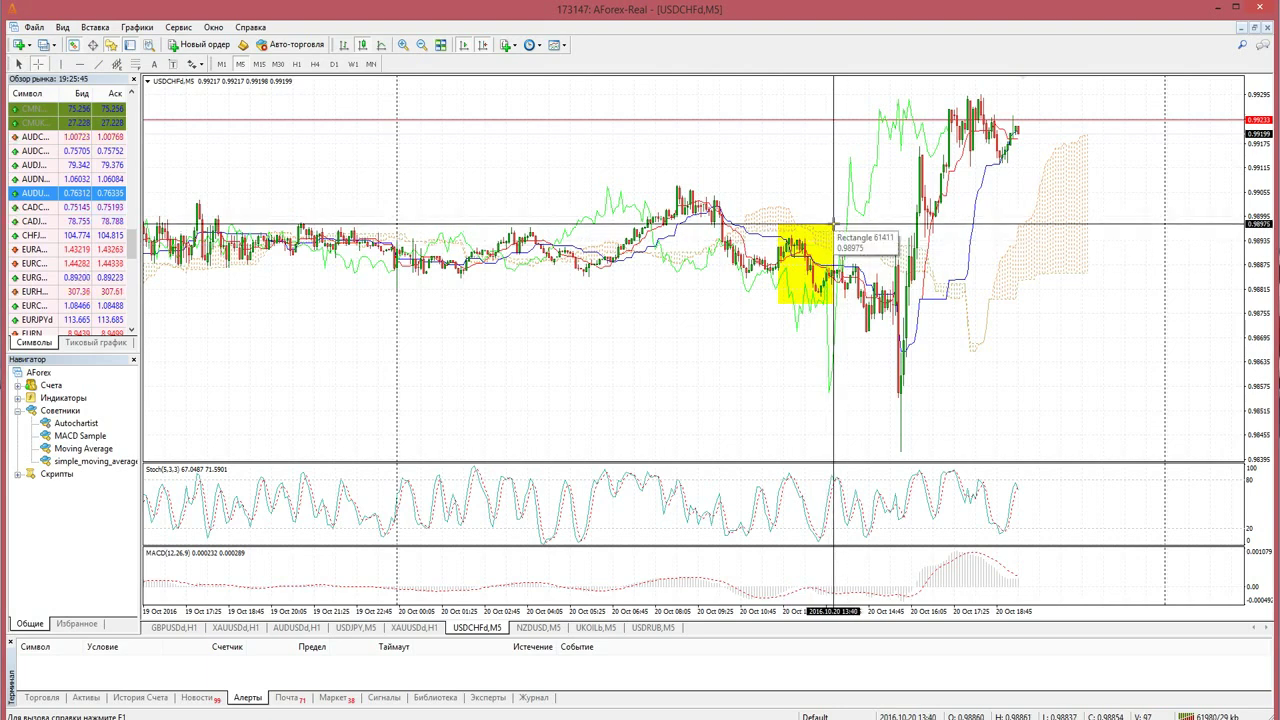
{"action": "left_click", "coordinate": [833, 226]}
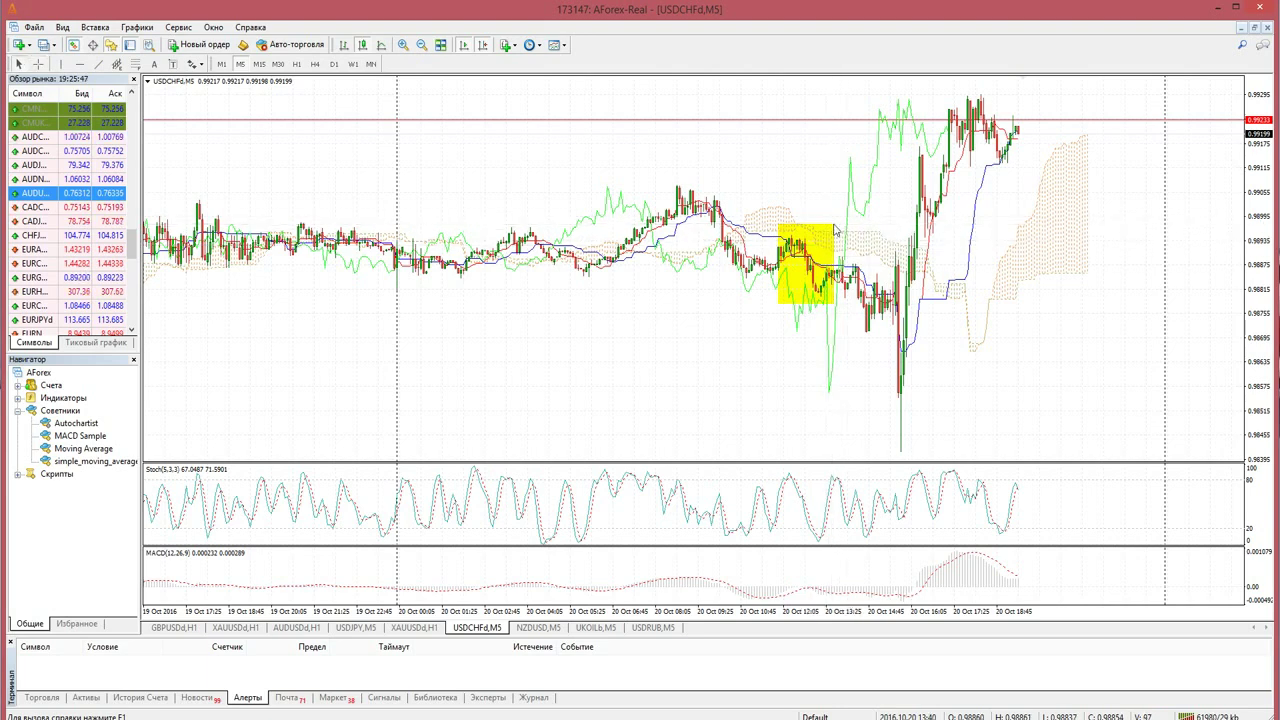
{"action": "middle_click", "coordinate": [826, 224]}
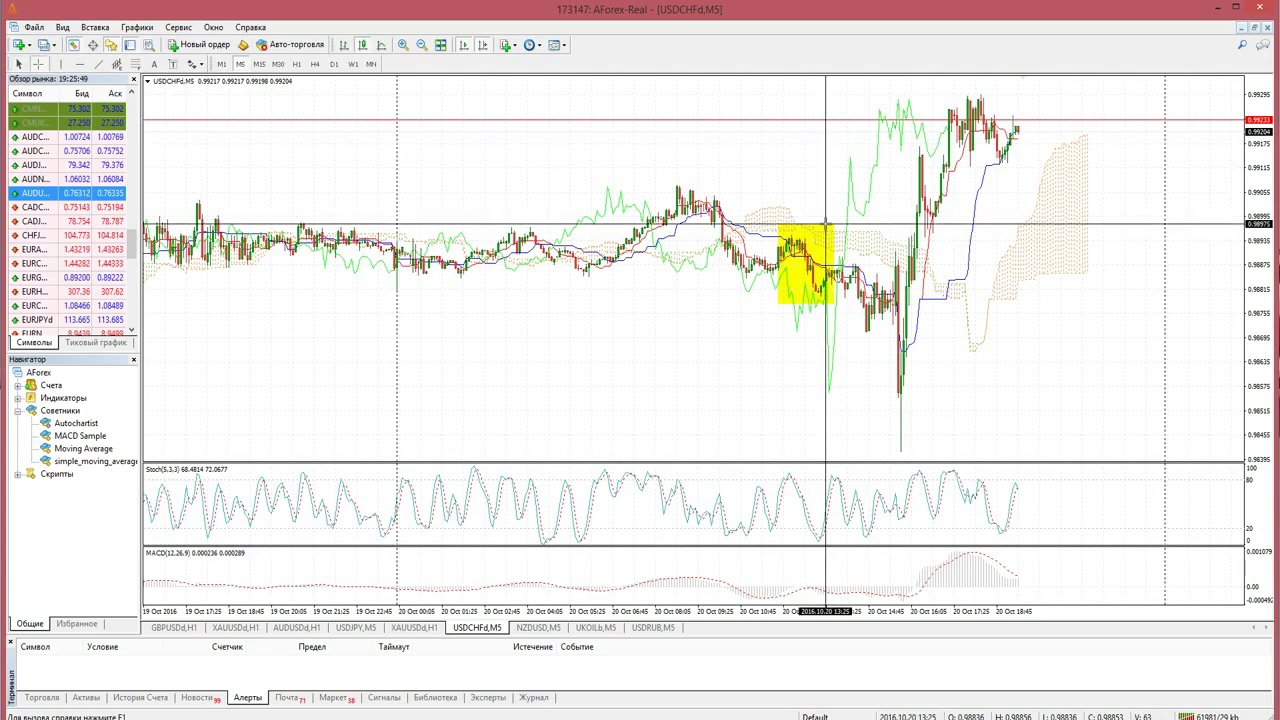
{"action": "left_click", "coordinate": [843, 231]}
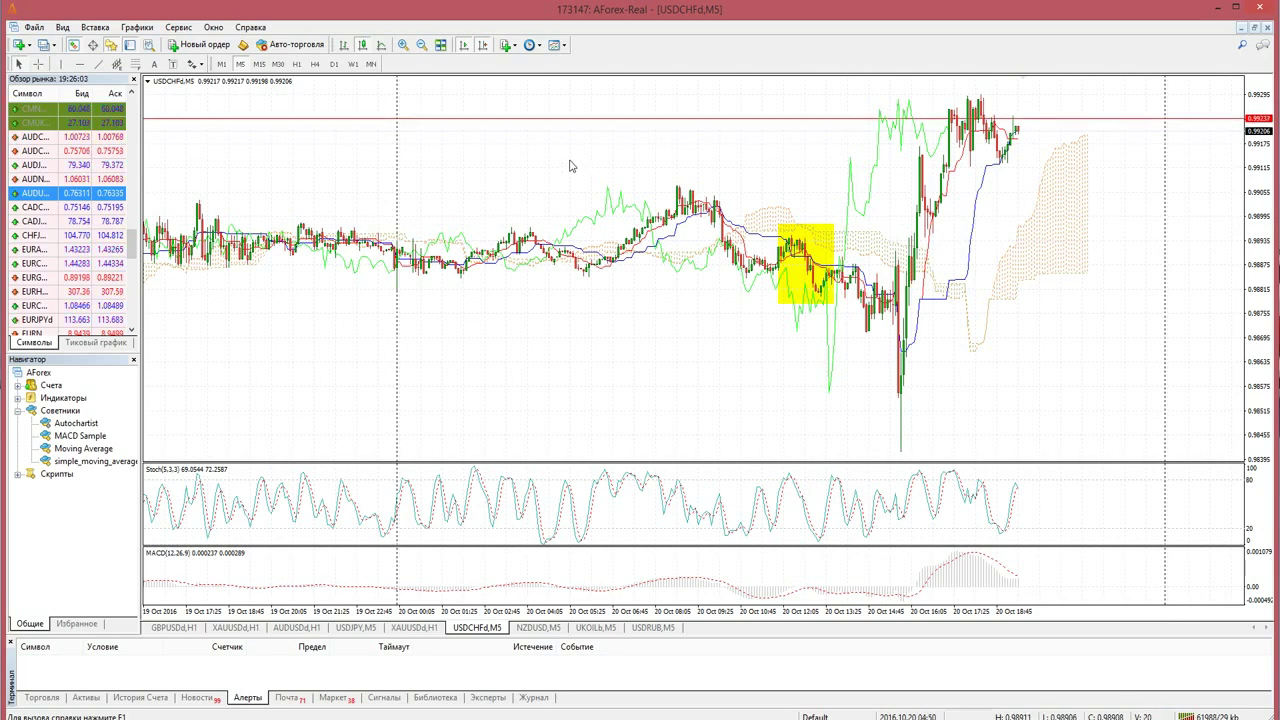
{"action": "scroll", "coordinate": [510, 175], "scroll_direction": "up", "scroll_amount": 1}
{"action": "scroll", "coordinate": [600, 160], "scroll_direction": "down", "scroll_amount": 1}
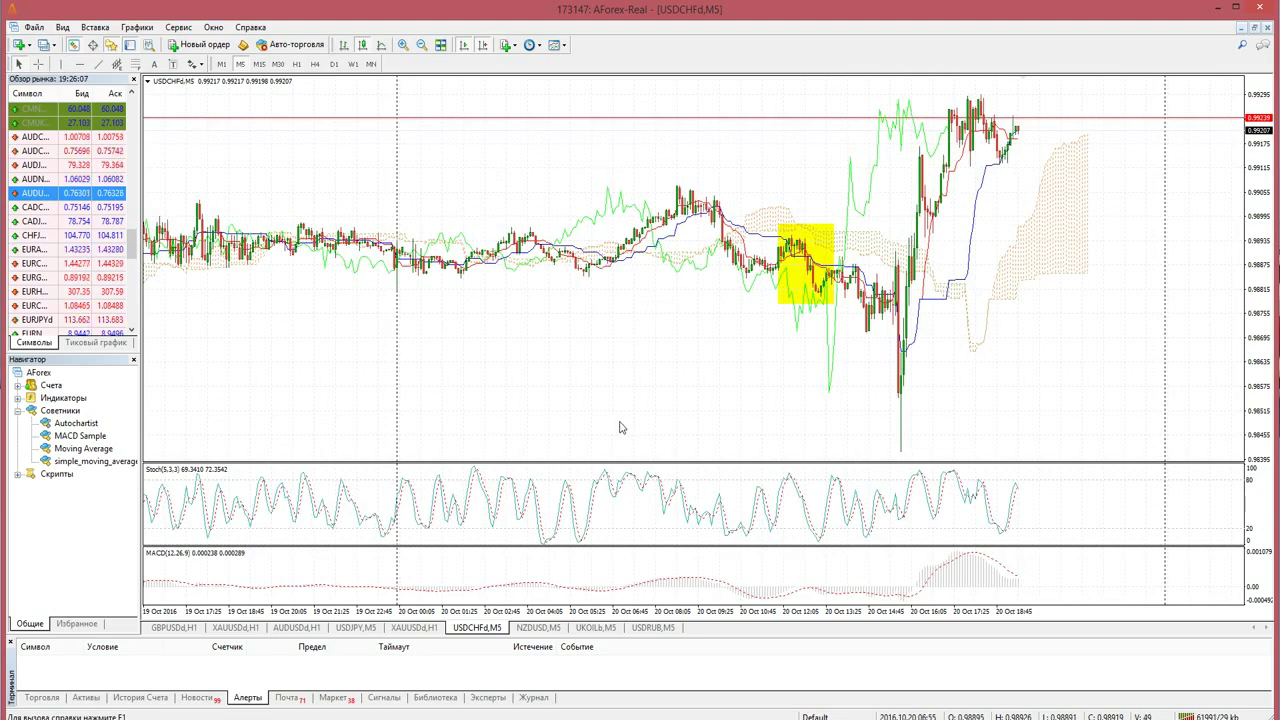
Add the Relative Strength Index oscillator with period 14, applied to Close, in DodgerBlue to the GBPUSDd H1 chart.
{"action": "left_click", "coordinate": [186, 629]}
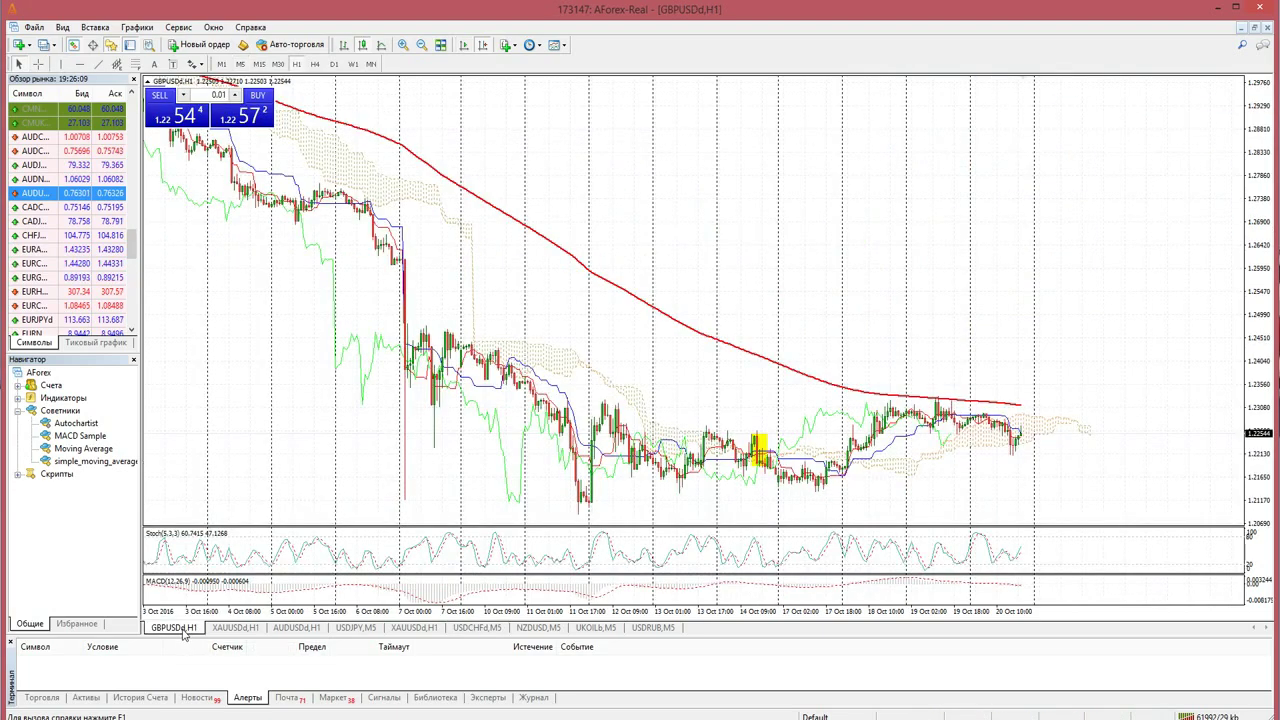
{"action": "left_click", "coordinate": [508, 45]}
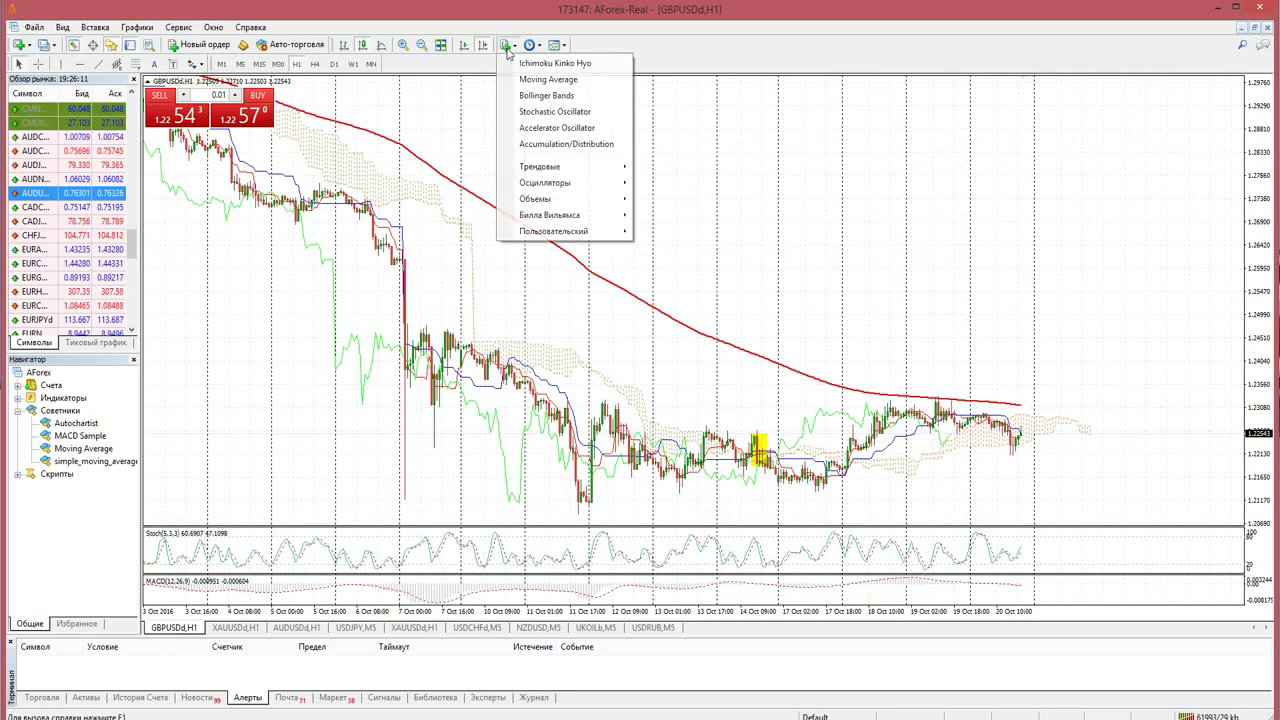
{"action": "mouse_move", "coordinate": [595, 188]}
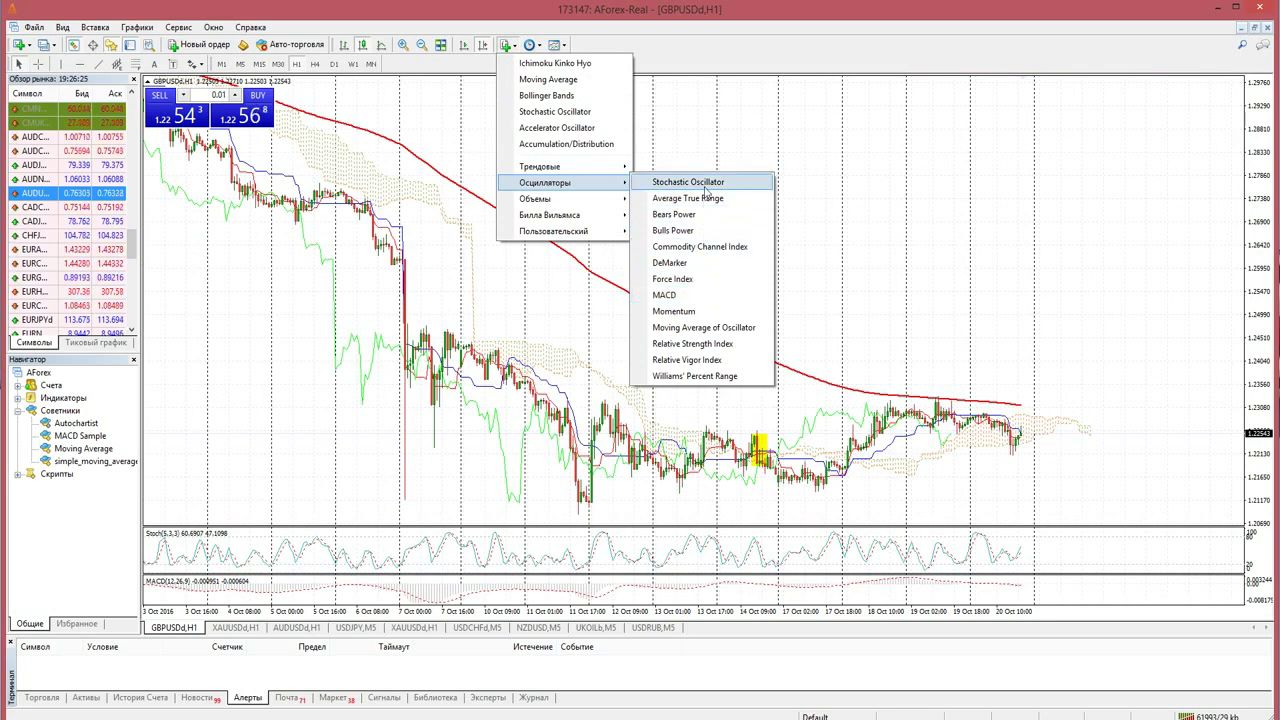
{"action": "left_click", "coordinate": [698, 346]}
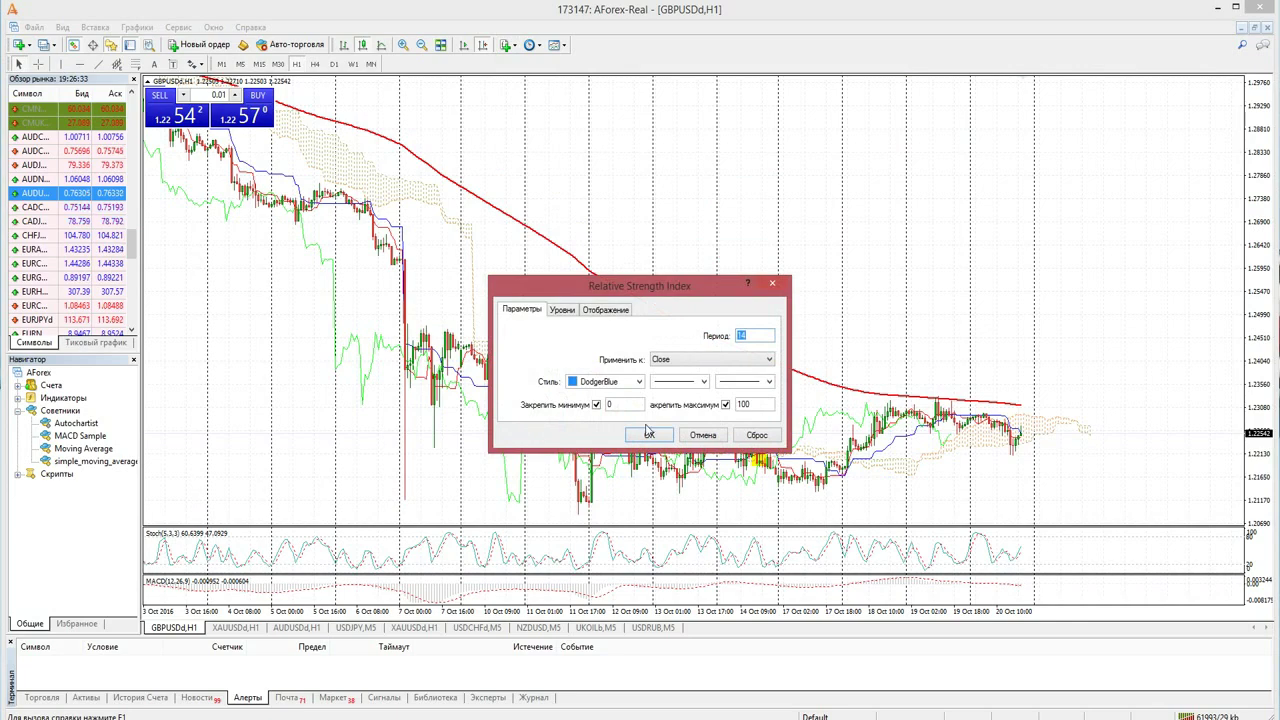
{"action": "left_click", "coordinate": [649, 435]}
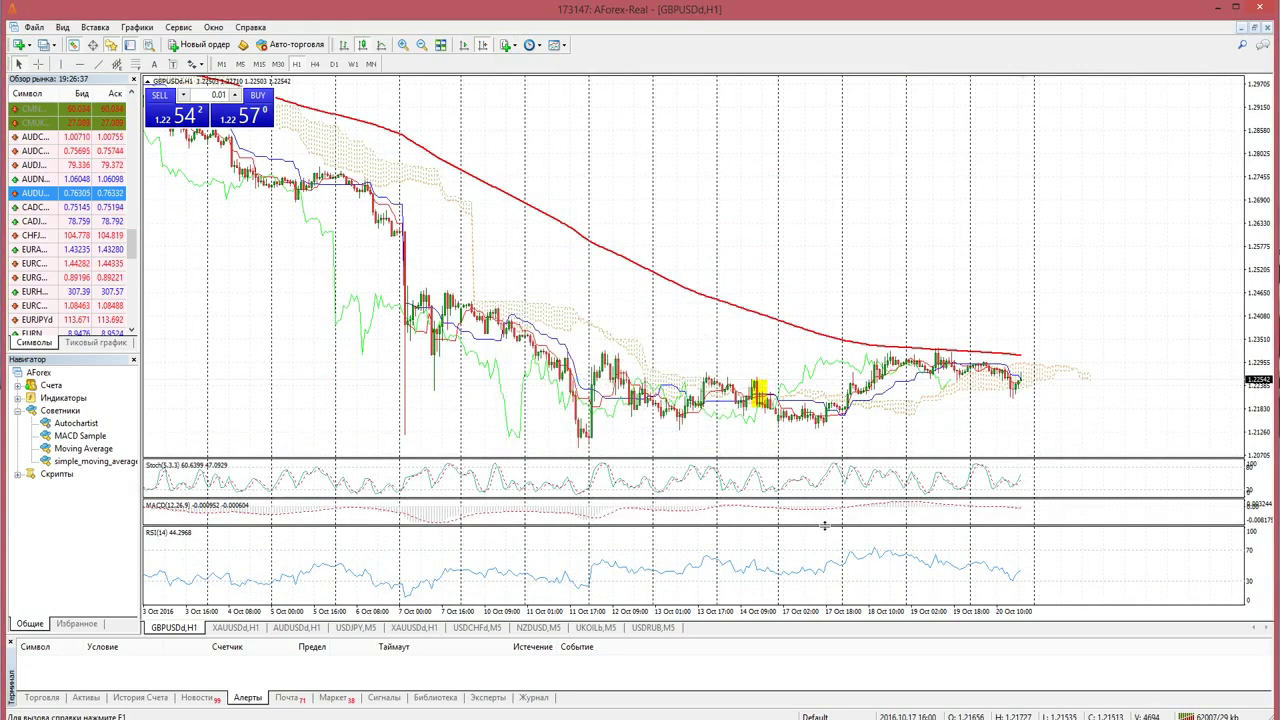
Enlarge the Stochastic and MACD sub-windows of the GBPUSDd H1 chart and show its most recent candles at a larger scale.
{"action": "left_click_drag", "start_coordinate": [832, 526], "coordinate": [845, 568]}
{"action": "left_click_drag", "start_coordinate": [850, 497], "coordinate": [828, 469]}
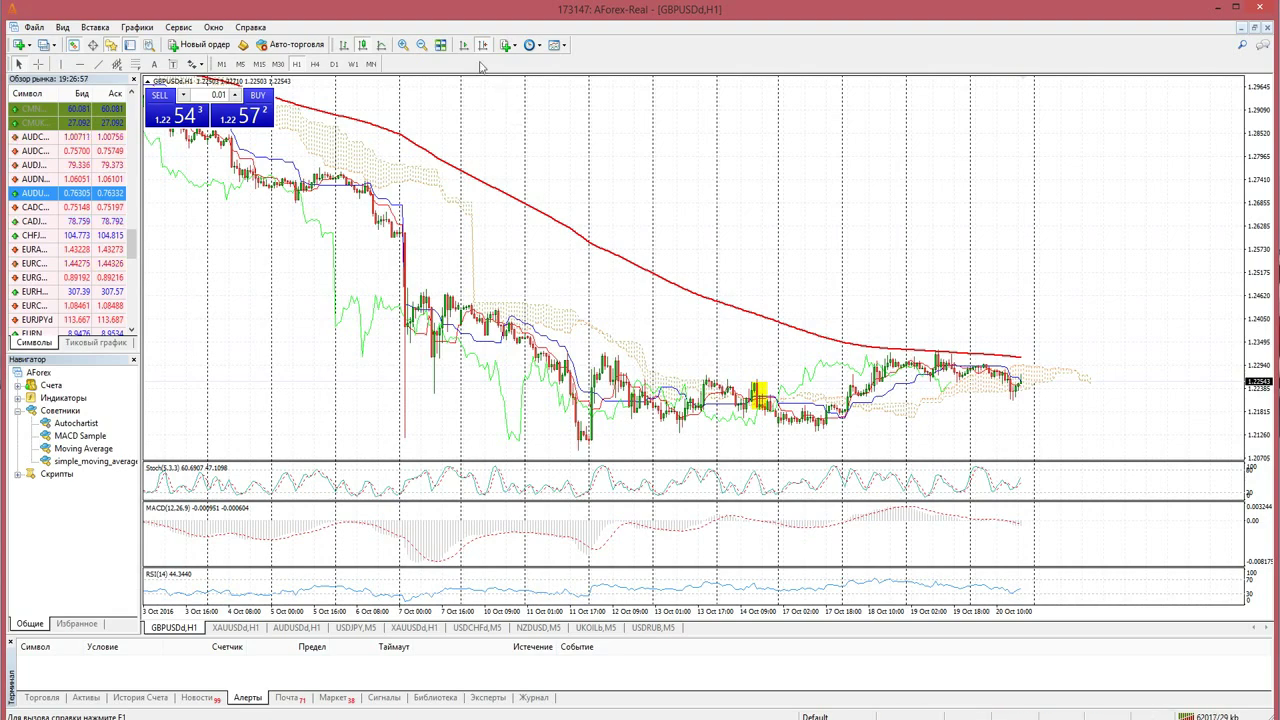
{"action": "left_click", "coordinate": [403, 45]}
{"action": "scroll", "coordinate": [845, 416], "scroll_direction": "down", "scroll_amount": 10}
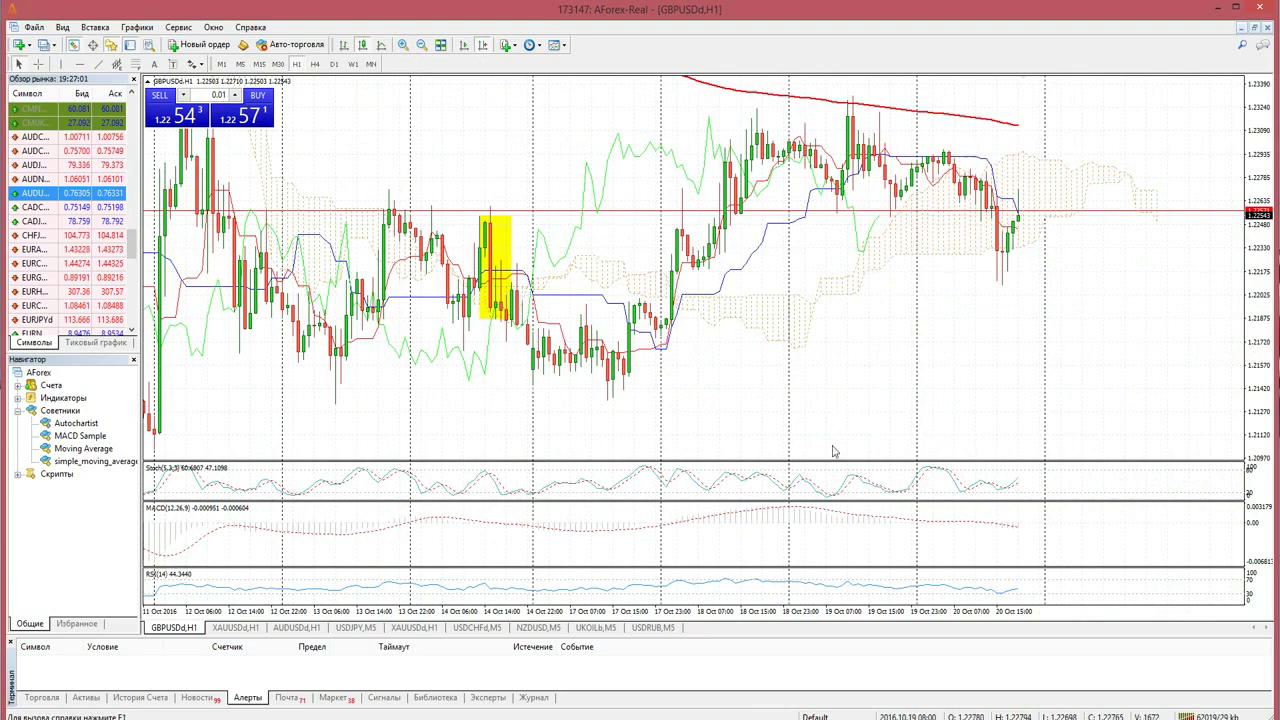
{"action": "left_click_drag", "start_coordinate": [822, 465], "coordinate": [815, 352]}
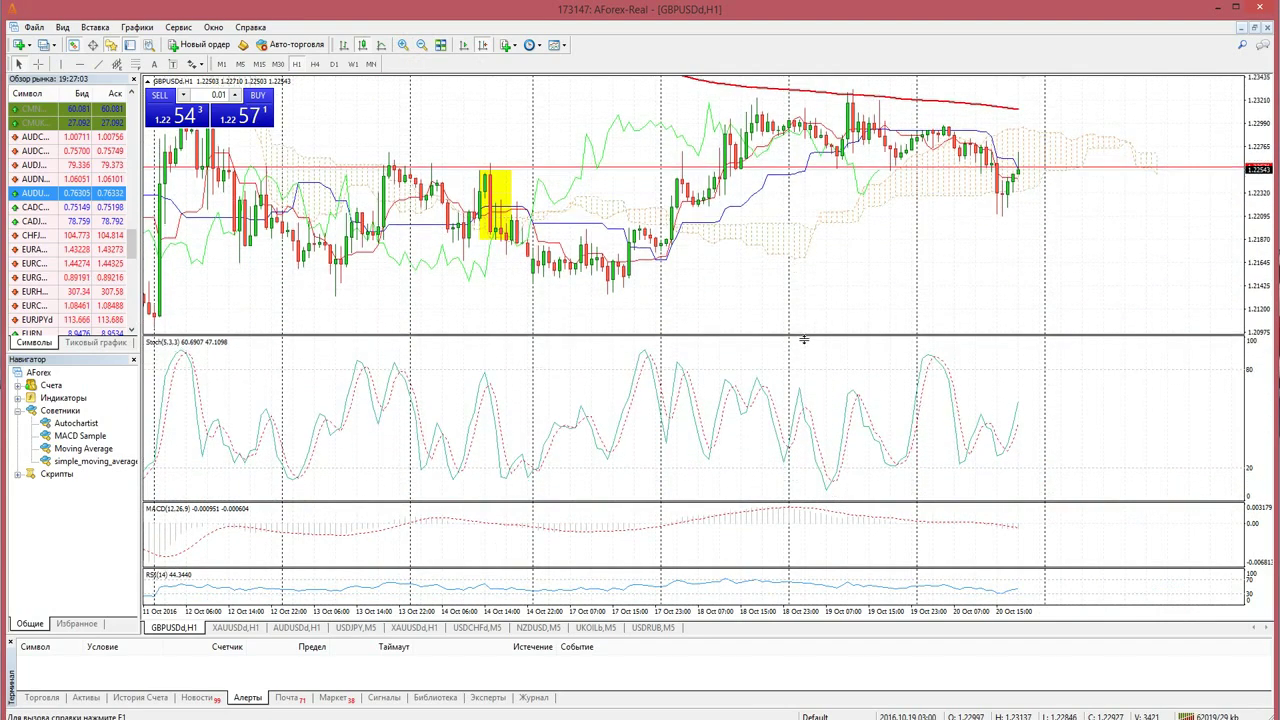
{"action": "left_click_drag", "start_coordinate": [853, 499], "coordinate": [848, 466]}
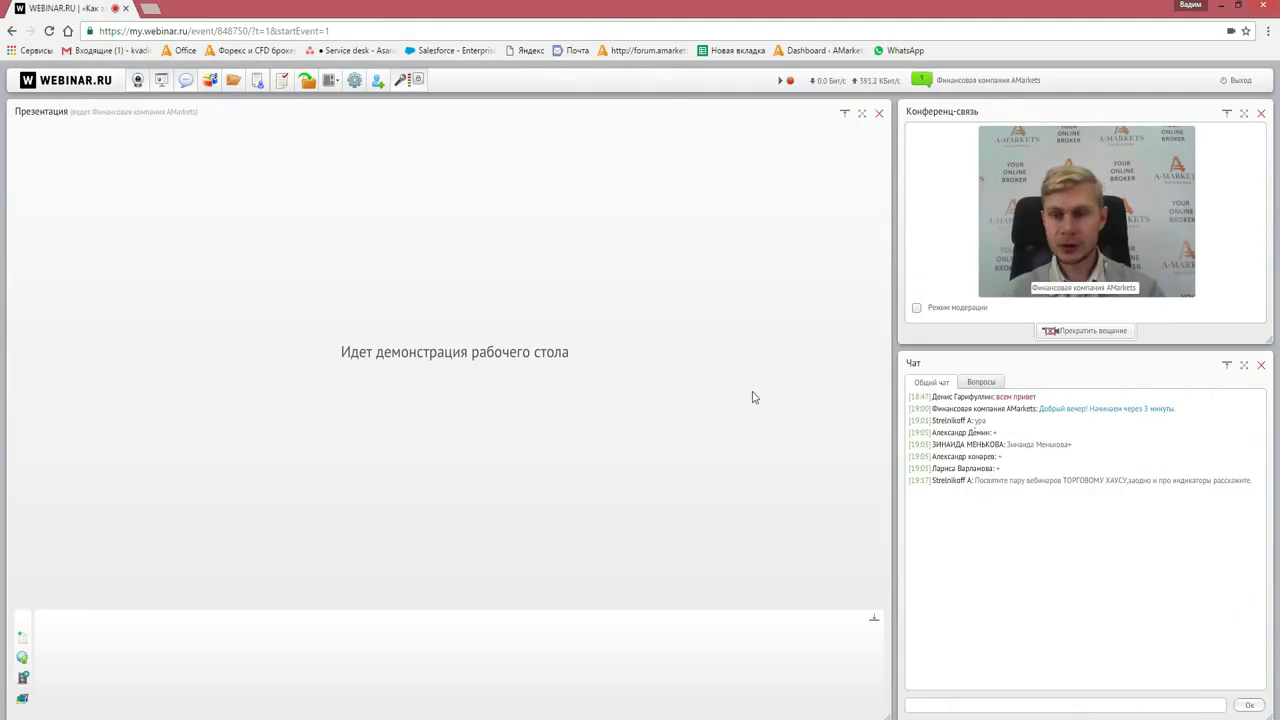
Check the webinar's questions and general chat in Google Chrome, and return to the GBPUSDd H1 chart.
{"action": "left_click", "coordinate": [981, 383]}
{"action": "left_click", "coordinate": [932, 383]}
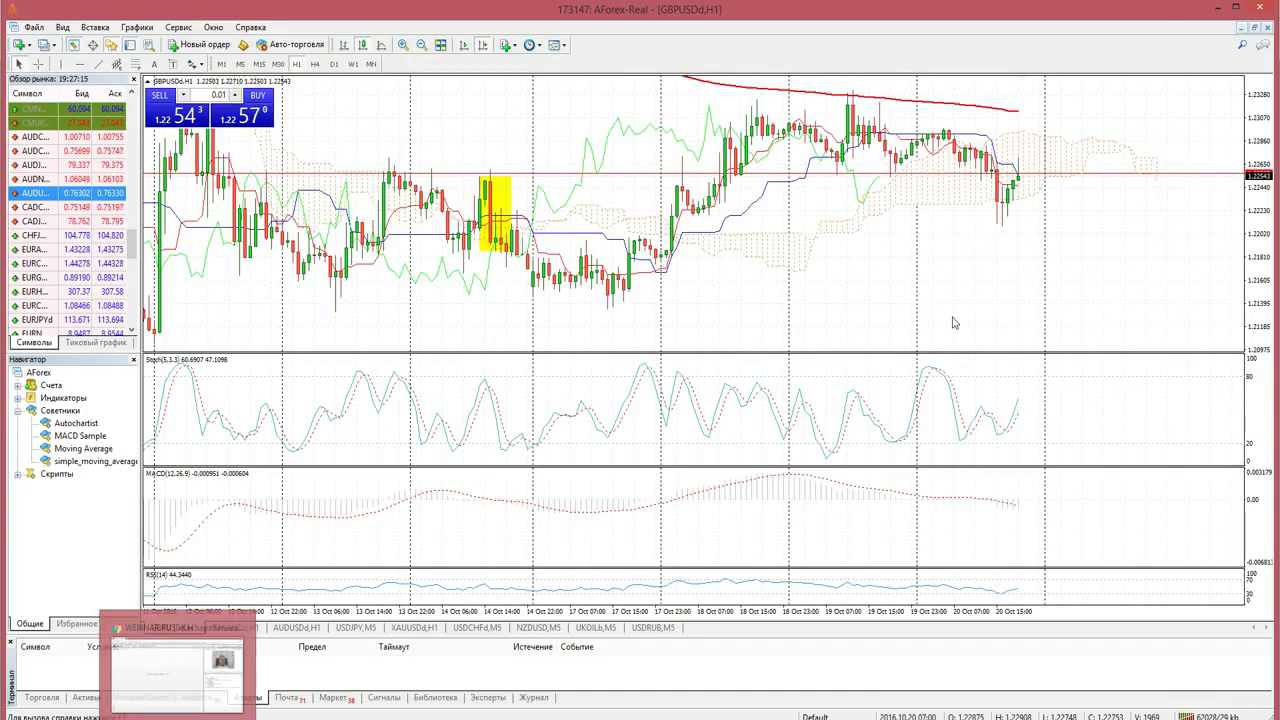
Remove the Moving Average and Ichimoku Kinko Hyo indicators from the GBPUSDd H1 chart.
{"action": "right_click", "coordinate": [926, 312]}
{"action": "left_click", "coordinate": [1030, 389]}
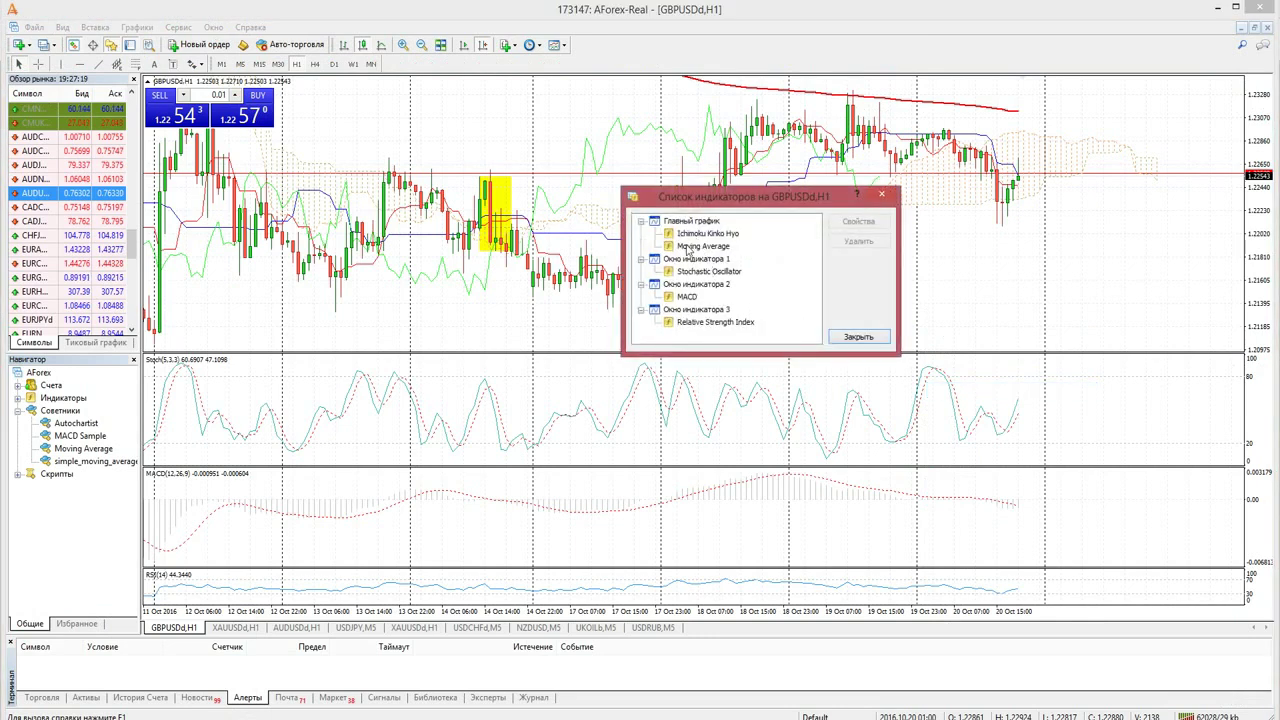
{"action": "left_click", "coordinate": [688, 248]}
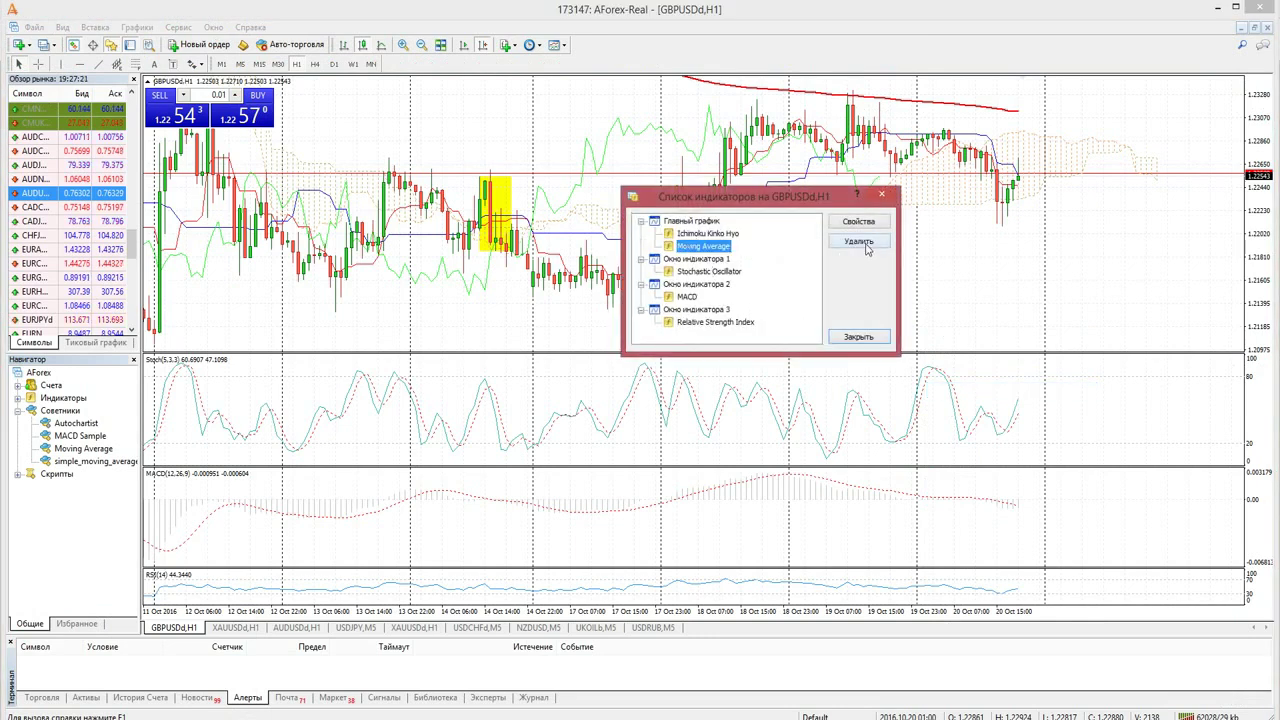
{"action": "left_click", "coordinate": [862, 243]}
{"action": "left_click", "coordinate": [708, 233]}
{"action": "left_click", "coordinate": [858, 241]}
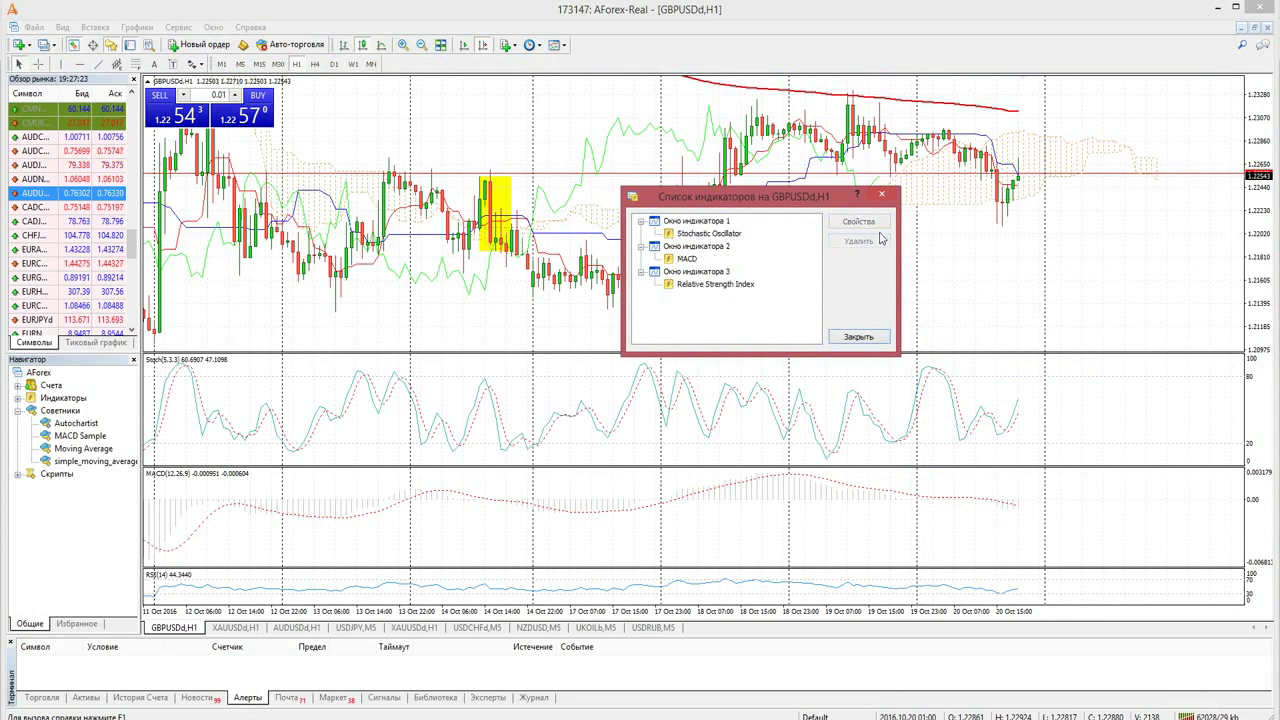
{"action": "left_click", "coordinate": [890, 195]}
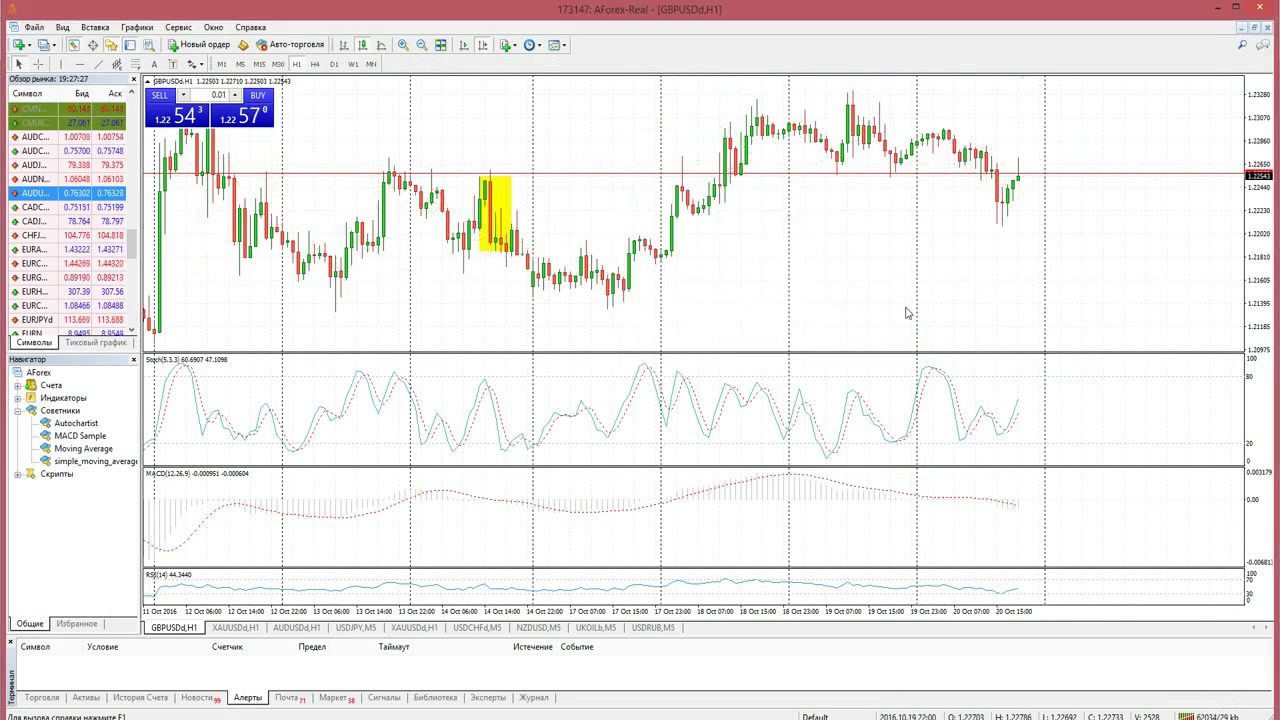
Examine the MACD and Stochastic oscillators against the GBPUSDd H1 candles at different chart scales.
{"action": "mouse_move", "coordinate": [800, 496]}
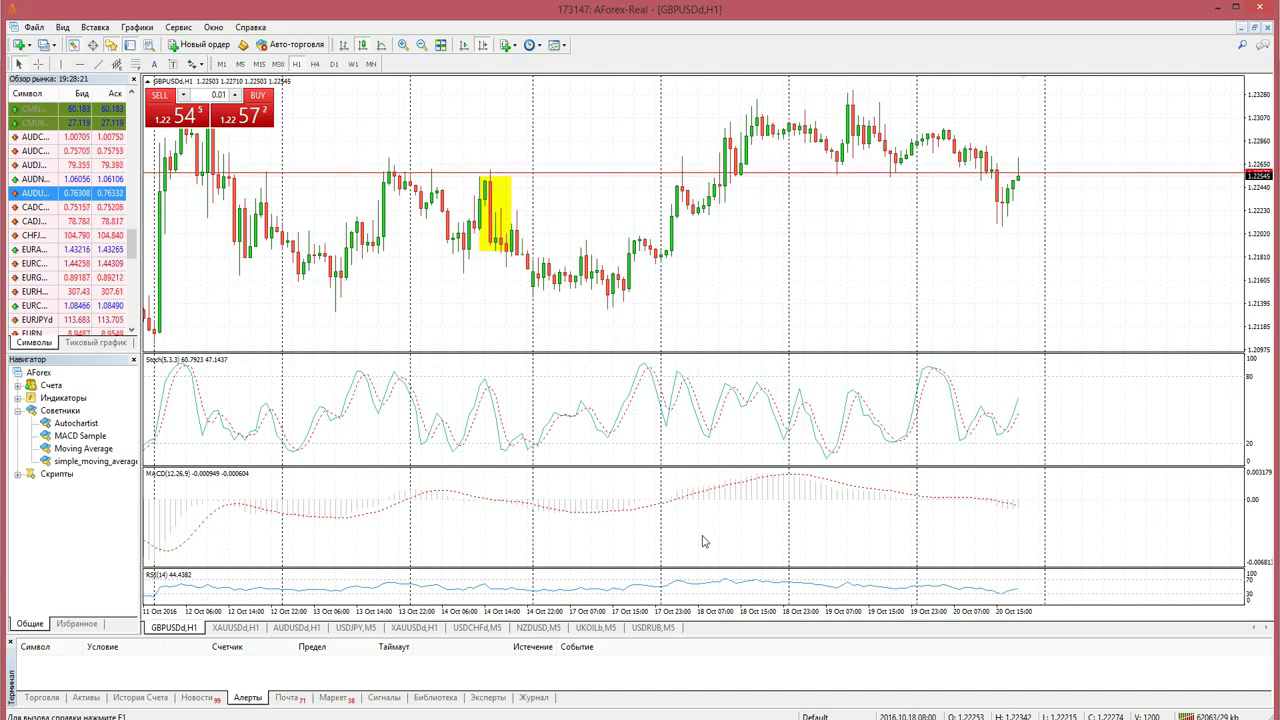
{"action": "middle_click", "coordinate": [692, 512]}
{"action": "middle_click", "coordinate": [657, 458]}
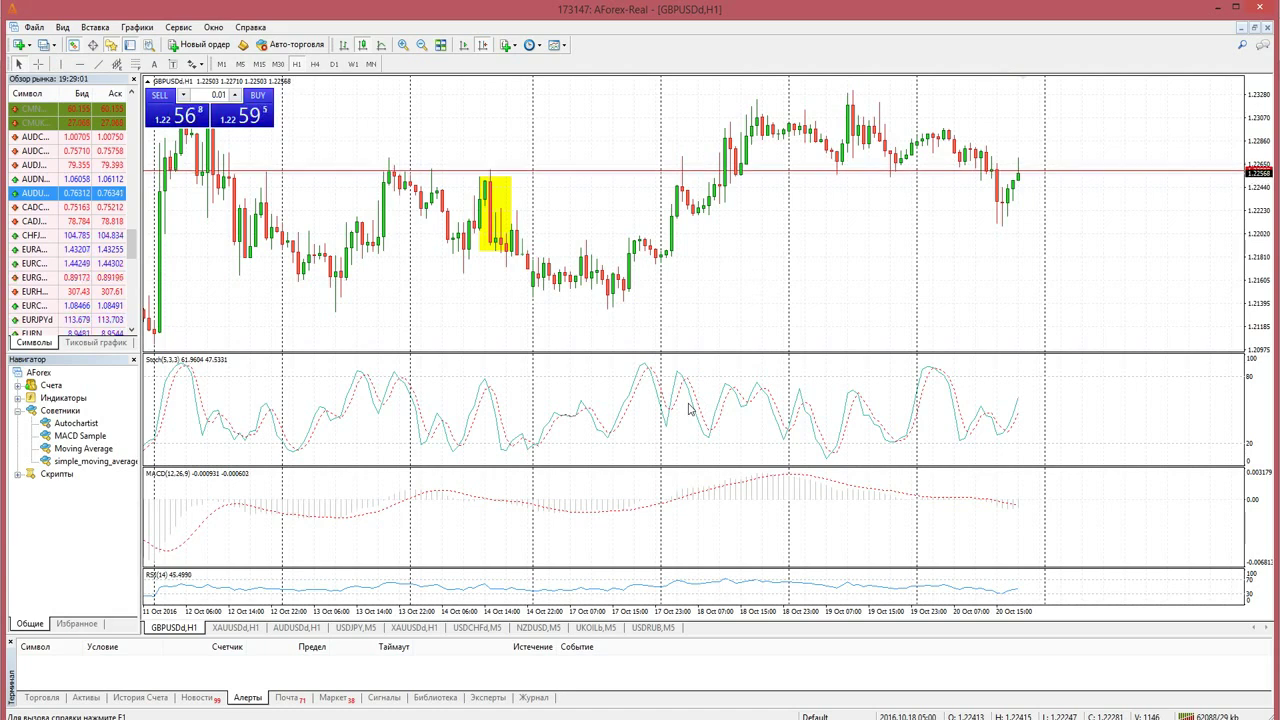
{"action": "left_click", "coordinate": [421, 45]}
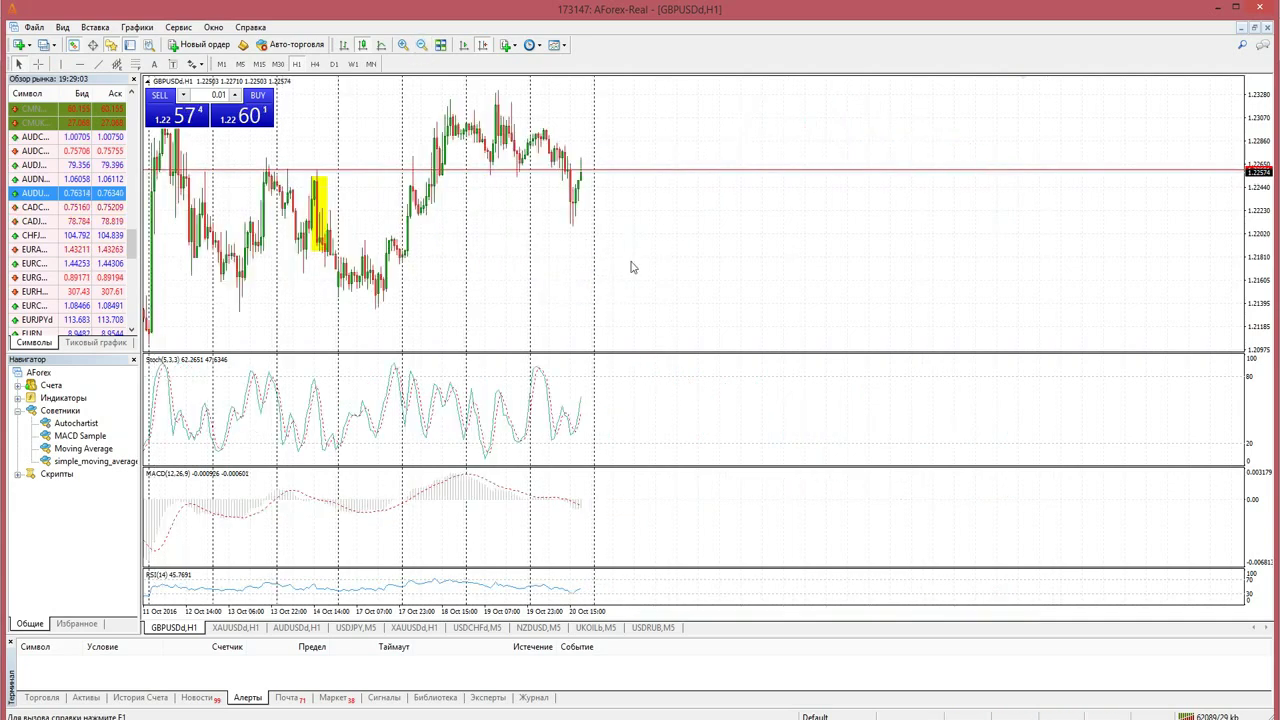
{"action": "scroll", "coordinate": [631, 267], "scroll_direction": "up", "scroll_amount": 5}
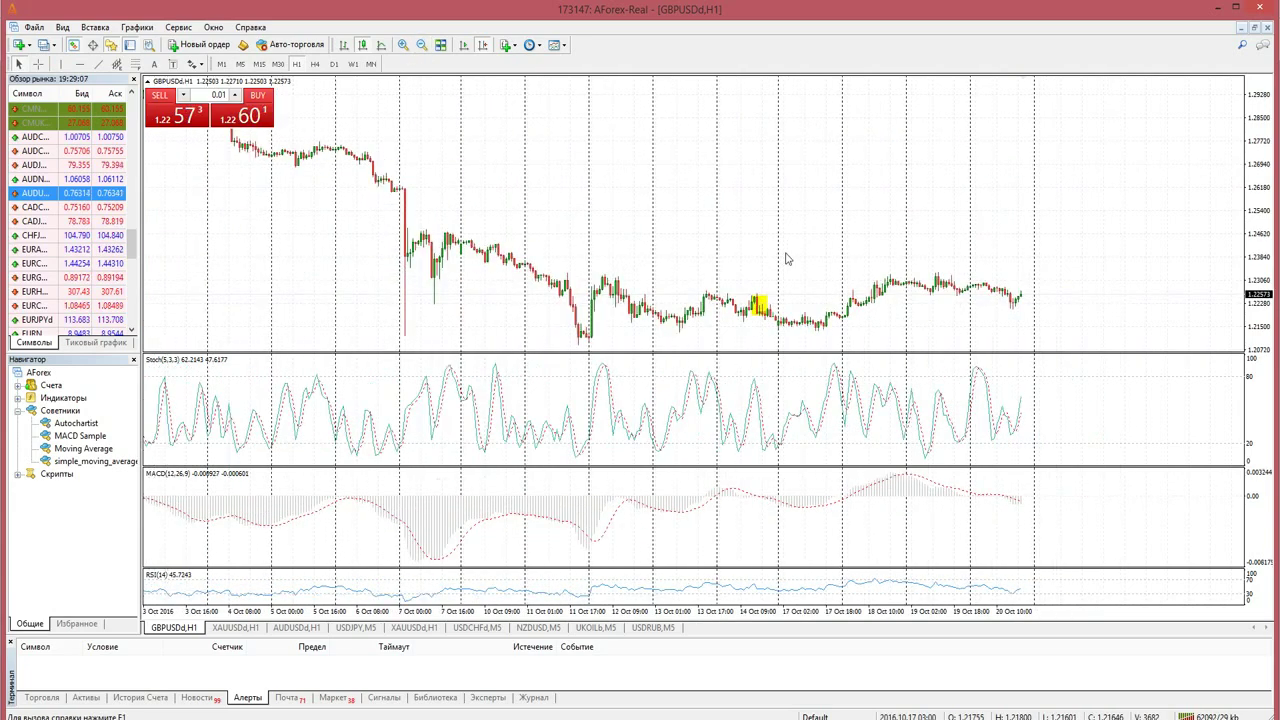
{"action": "left_click", "coordinate": [403, 45]}
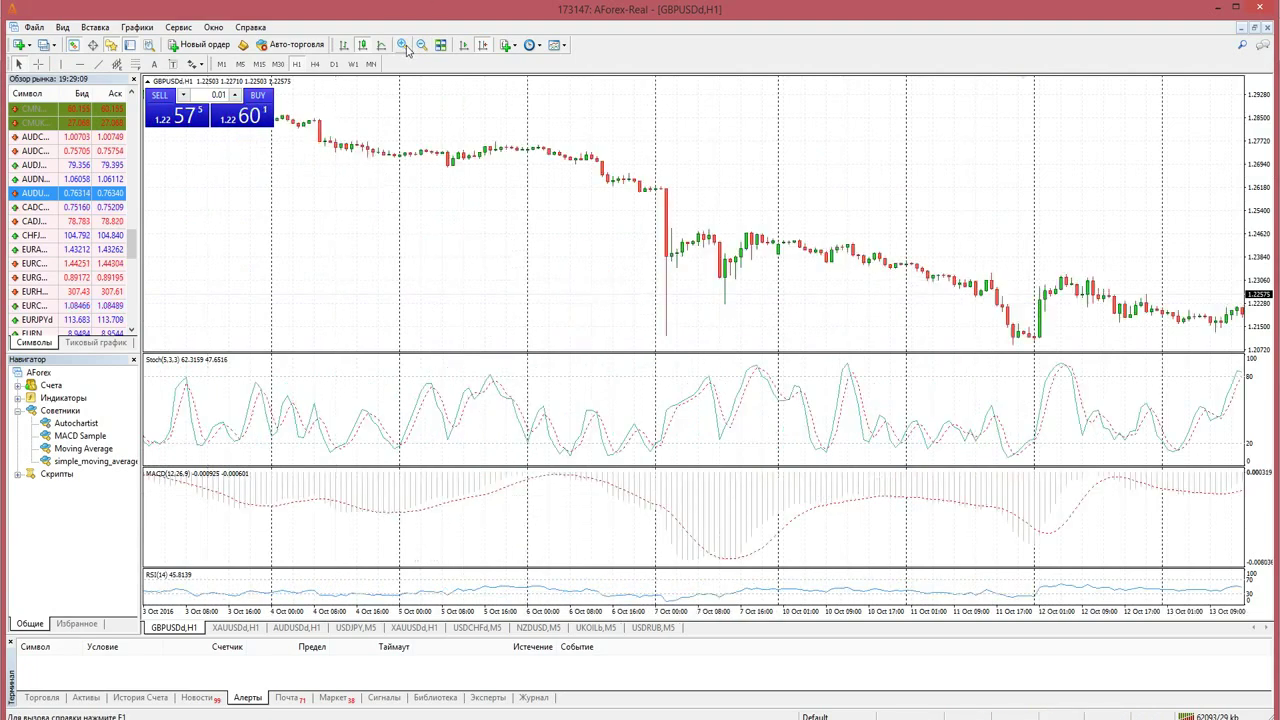
{"action": "scroll", "coordinate": [1010, 222], "scroll_direction": "down", "scroll_amount": 8}
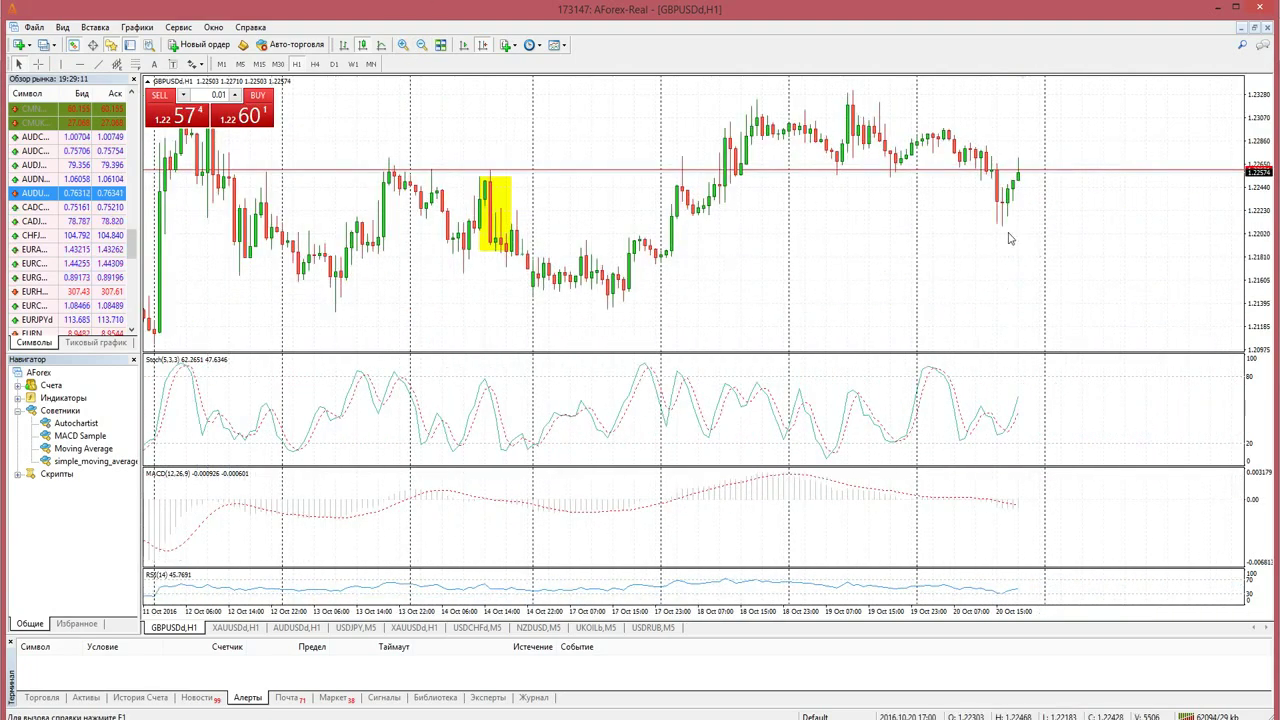
{"action": "left_click_drag", "start_coordinate": [671, 286], "coordinate": [788, 288]}
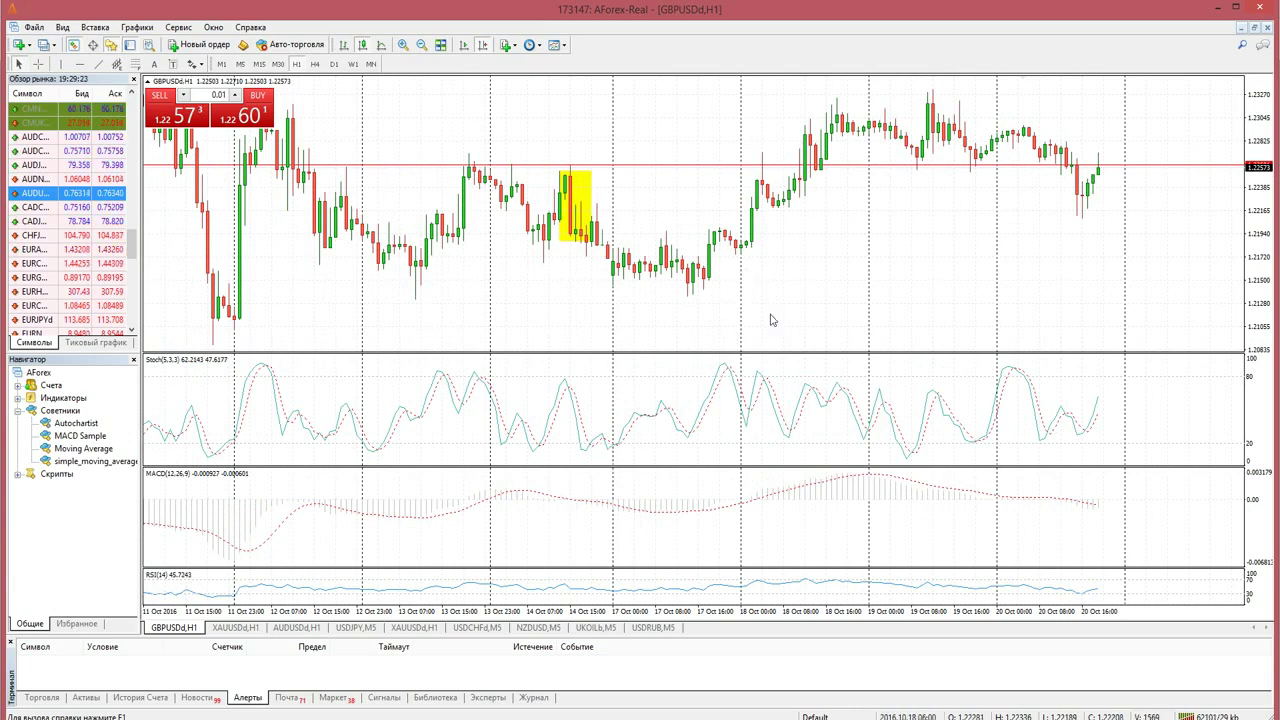
{"action": "middle_click", "coordinate": [806, 332]}
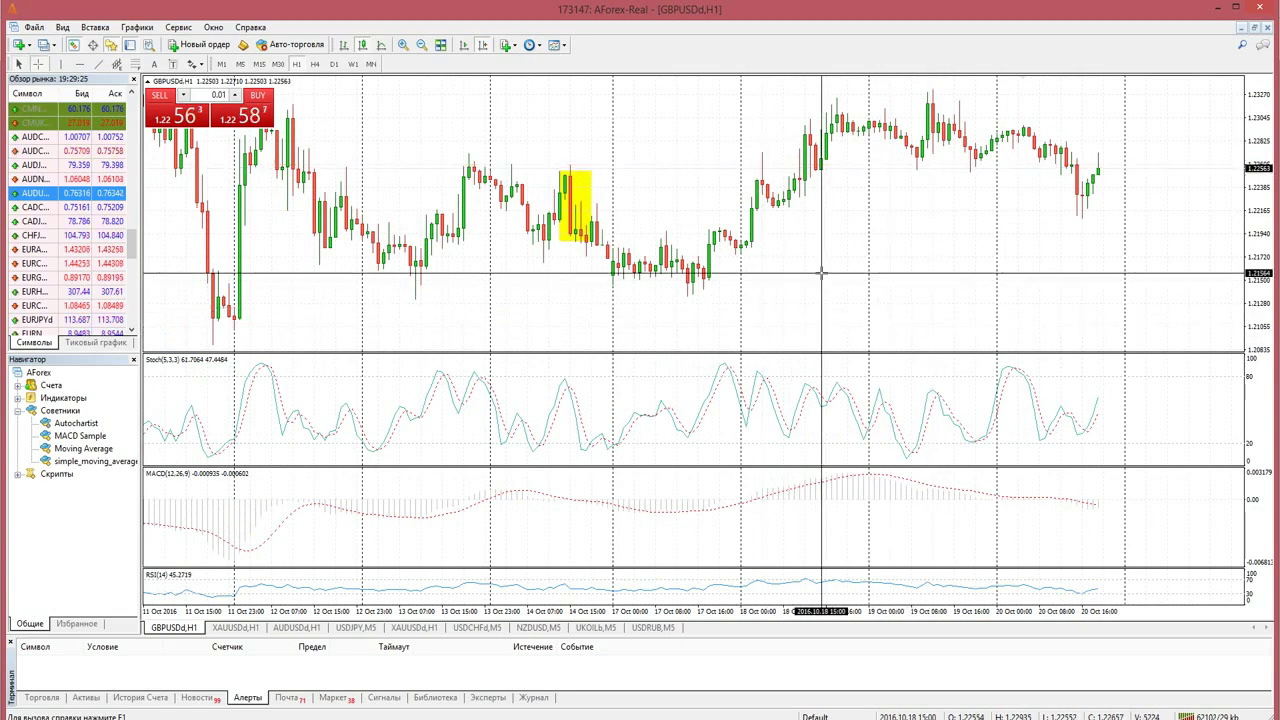
View the earlier GBPUSDd H1 history back to mid-September 2016 at a smaller scale, comparing price with the oscillators.
{"action": "left_click", "coordinate": [421, 44]}
{"action": "scroll", "coordinate": [672, 214], "scroll_direction": "down", "scroll_amount": 5}
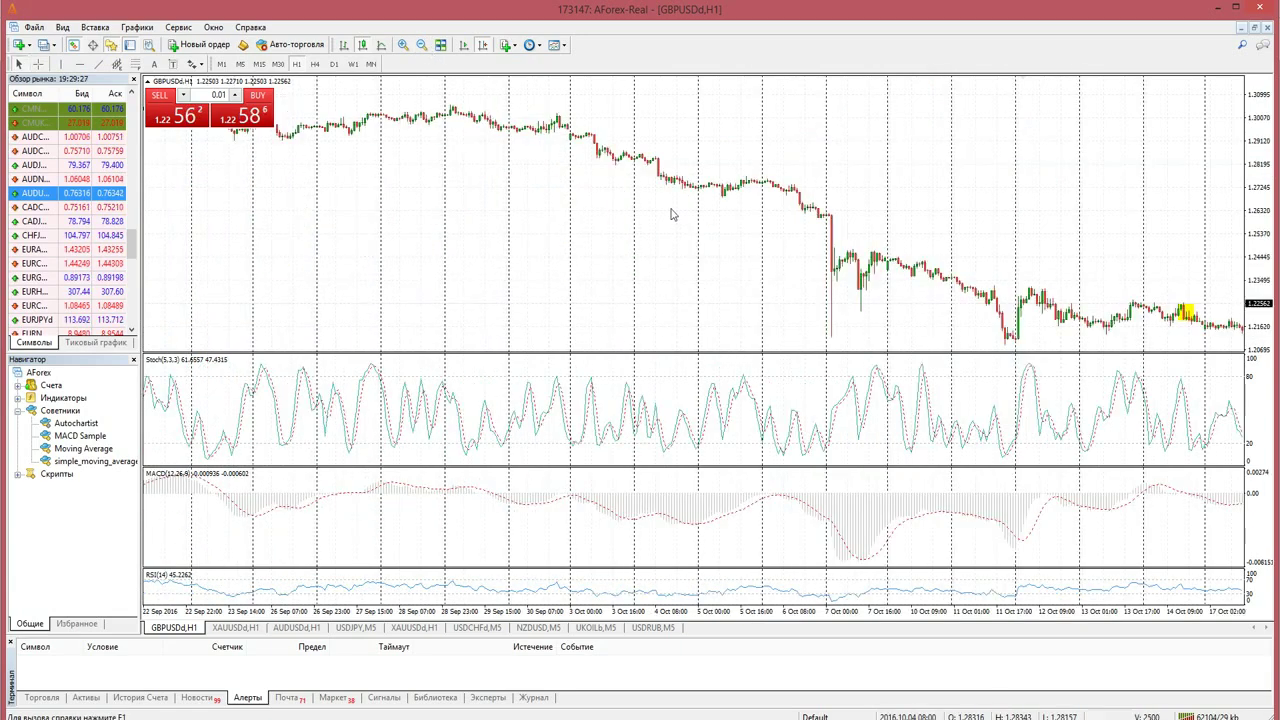
{"action": "left_click_drag", "start_coordinate": [608, 214], "coordinate": [714, 234]}
{"action": "left_click_drag", "start_coordinate": [567, 284], "coordinate": [920, 291]}
{"action": "left_click_drag", "start_coordinate": [760, 286], "coordinate": [670, 301]}
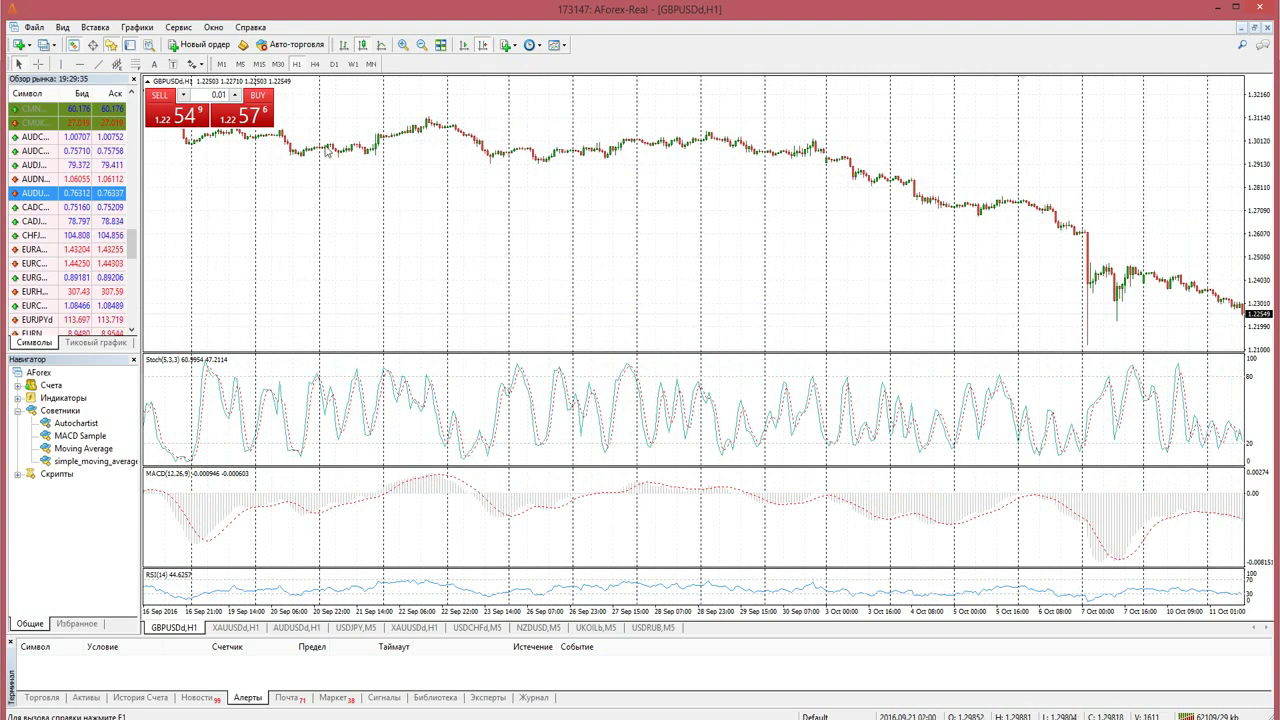
Draw a yellow rectangle over the GBPUSDd H1 price decline from about 3 to 10 October 2016.
{"action": "left_click", "coordinate": [60, 28]}
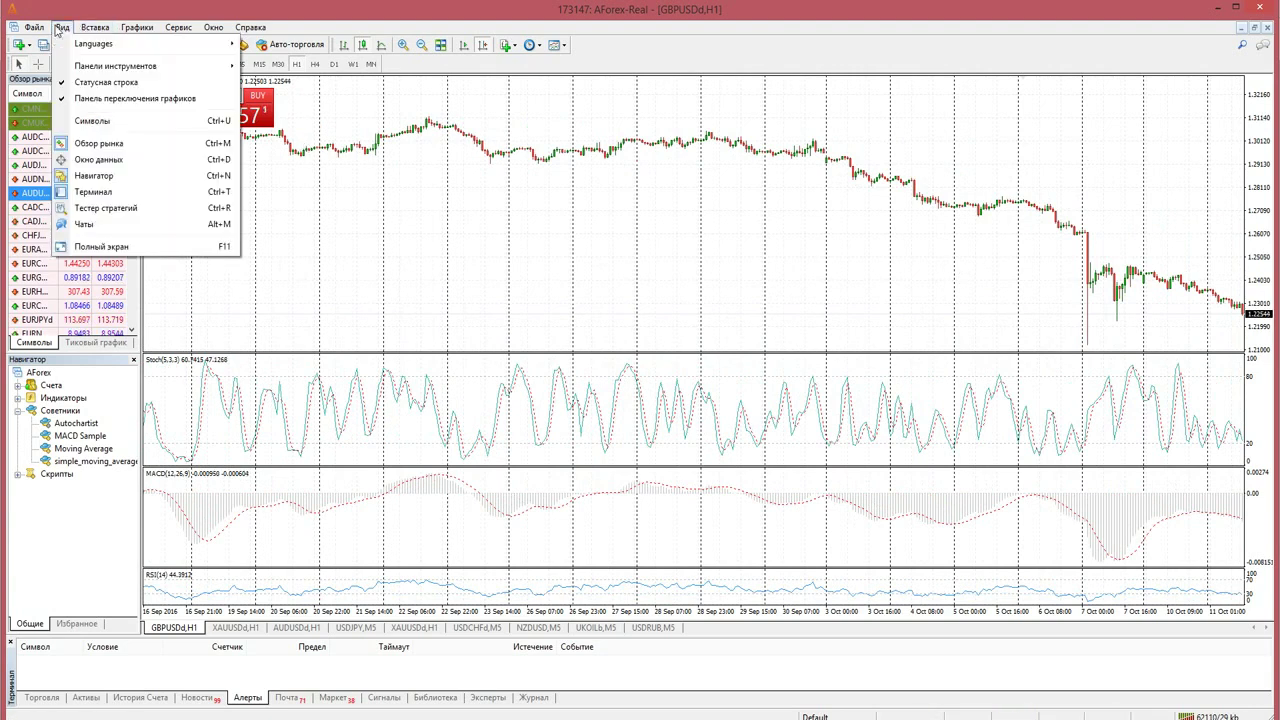
{"action": "mouse_move", "coordinate": [95, 28]}
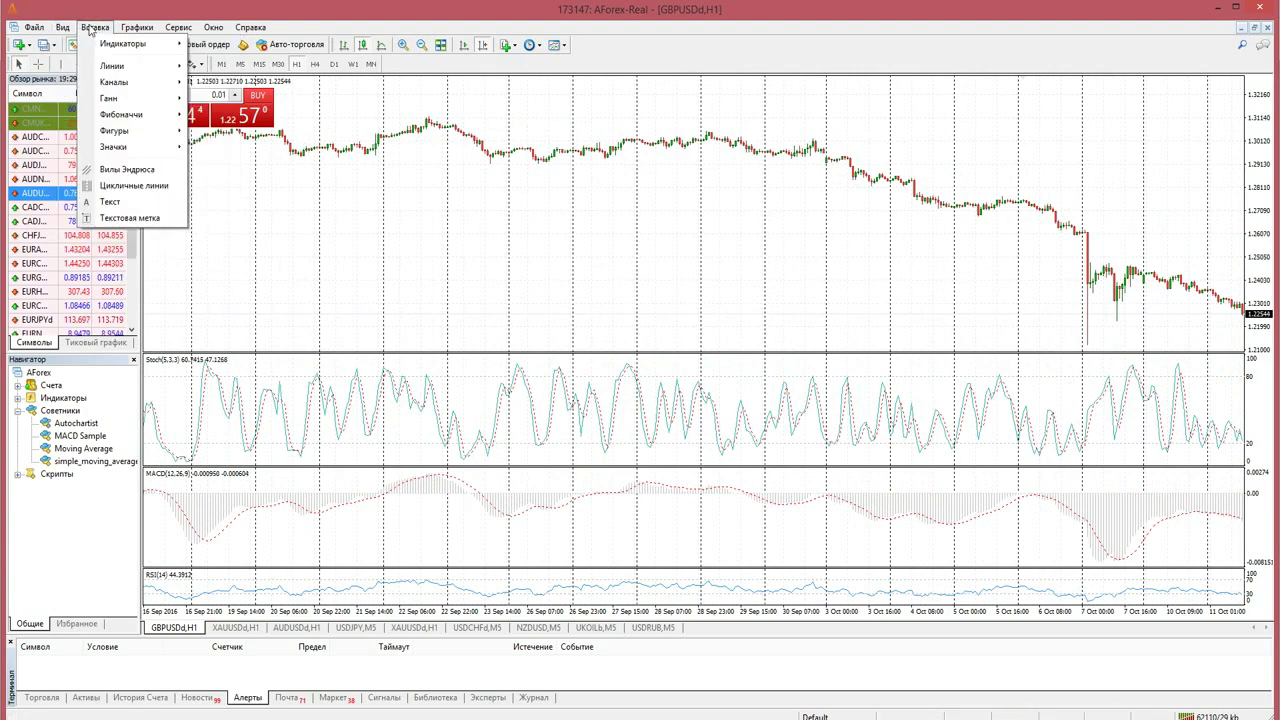
{"action": "mouse_move", "coordinate": [148, 135]}
{"action": "left_click", "coordinate": [216, 132]}
{"action": "mouse_move", "coordinate": [874, 170]}
{"action": "left_mouse_down"}
{"action": "mouse_move", "coordinate": [840, 130]}
{"action": "mouse_move", "coordinate": [1108, 258]}
{"action": "mouse_move", "coordinate": [1124, 311]}
{"action": "mouse_move", "coordinate": [1169, 315]}
{"action": "left_mouse_up"}
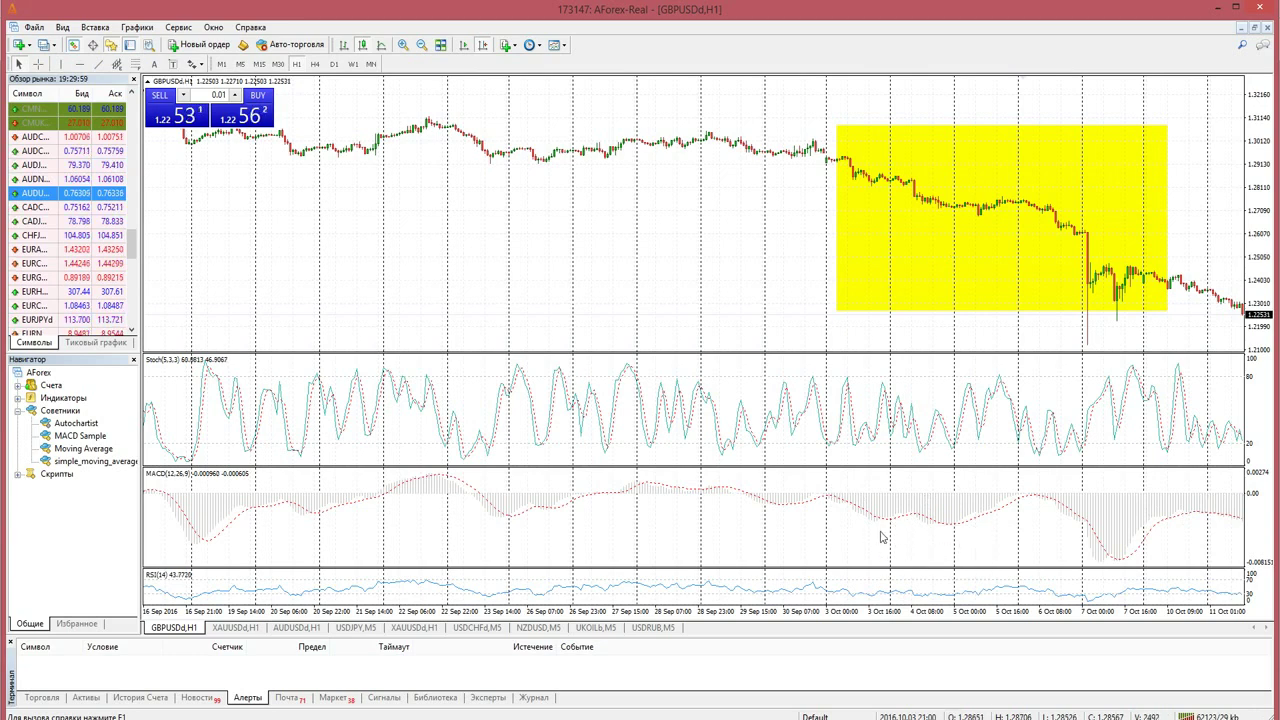
Compare the Stochastic and MACD oscillators with the highlighted October decline and the price movement that follows it on the GBPUSDd H1 chart.
{"action": "mouse_move", "coordinate": [932, 524]}
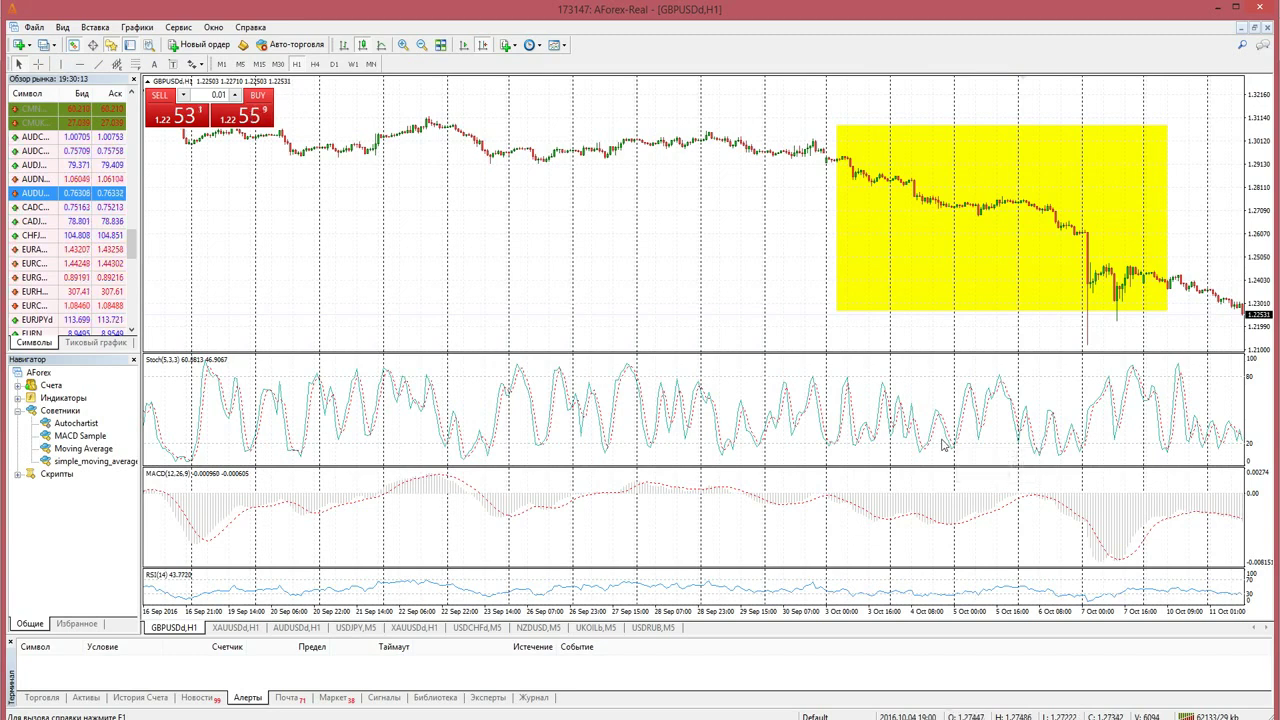
{"action": "left_click_drag", "start_coordinate": [769, 280], "coordinate": [711, 276]}
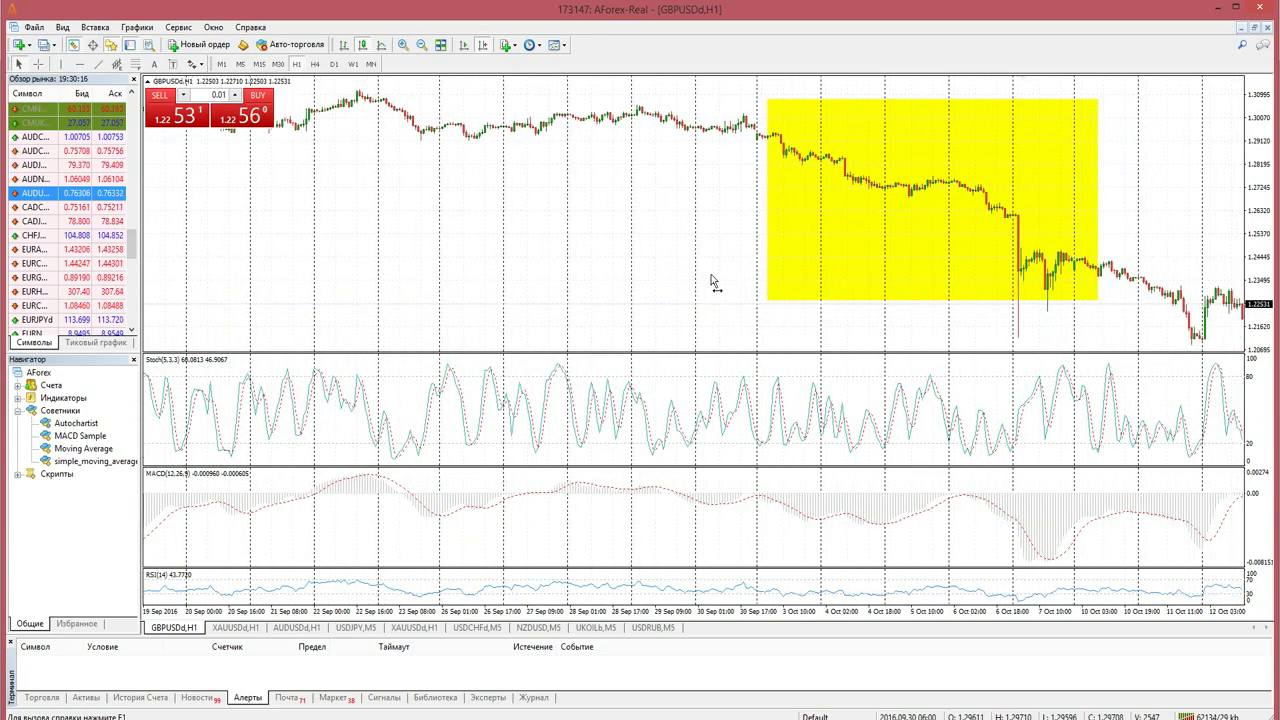
{"action": "middle_click", "coordinate": [947, 392]}
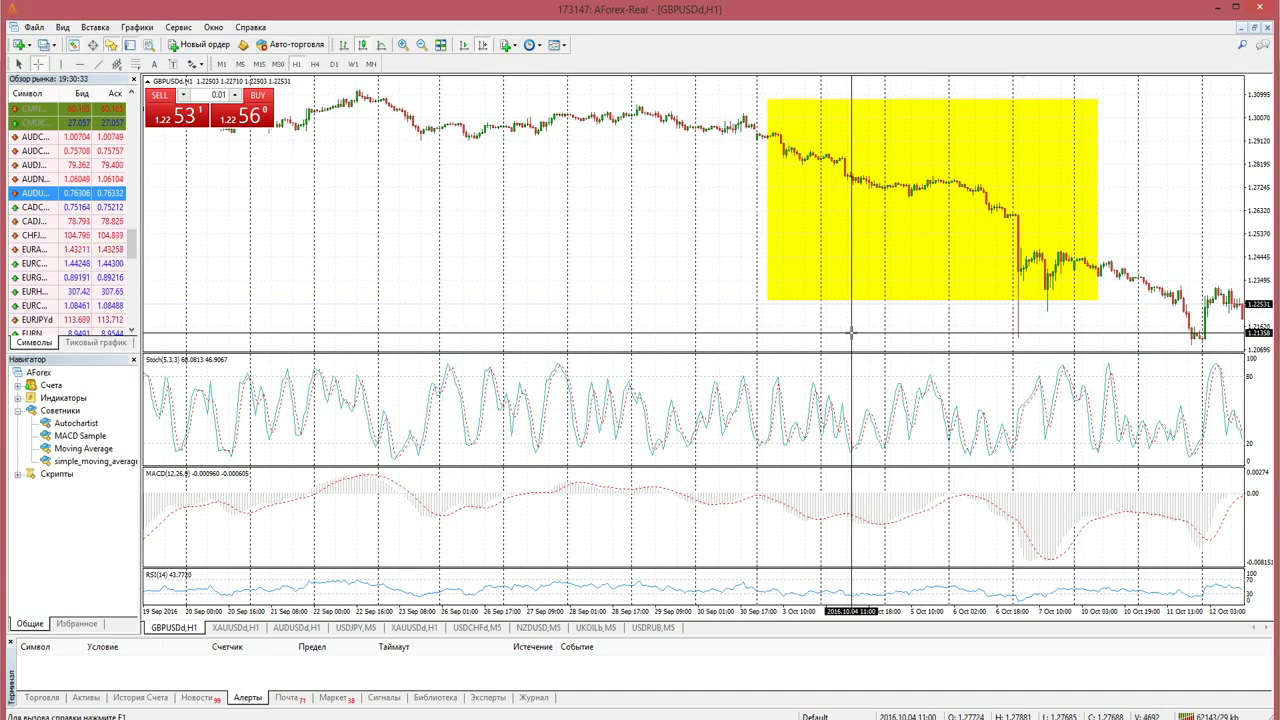
{"action": "key", "text": "Escape"}
{"action": "scroll", "coordinate": [997, 363], "scroll_direction": "down", "scroll_amount": 4}
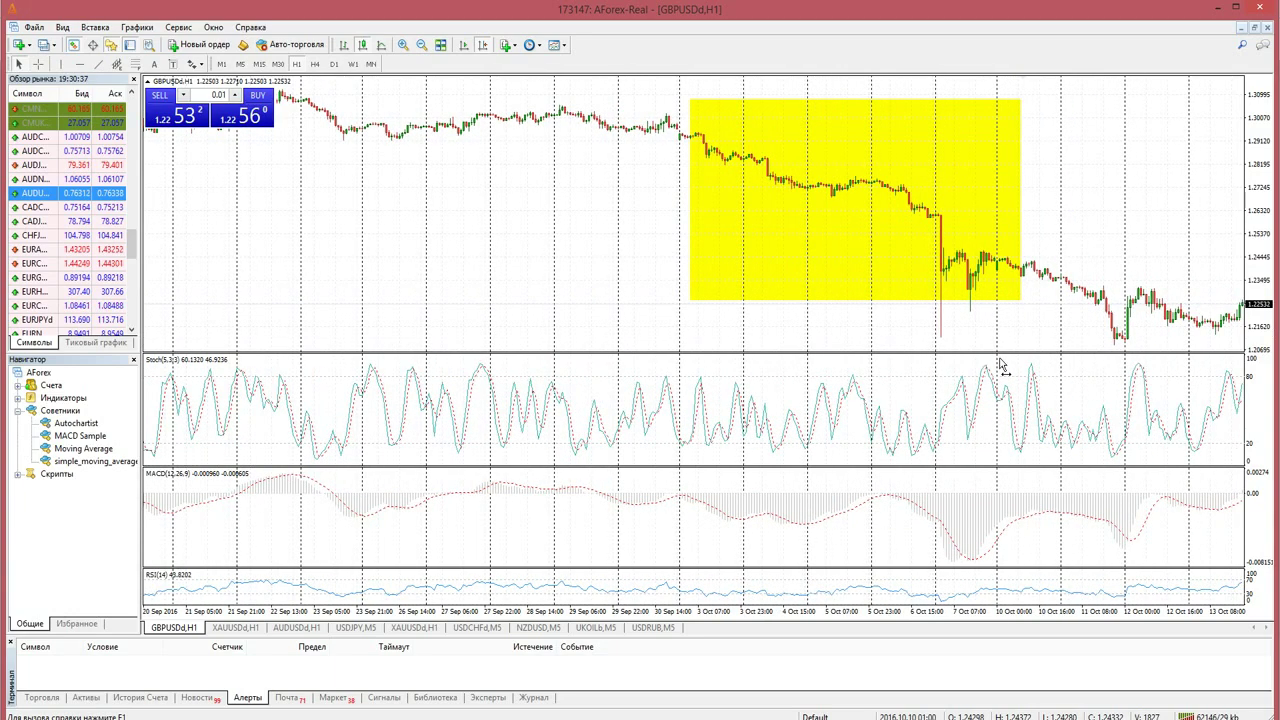
{"action": "left_click_drag", "start_coordinate": [1000, 365], "coordinate": [808, 366]}
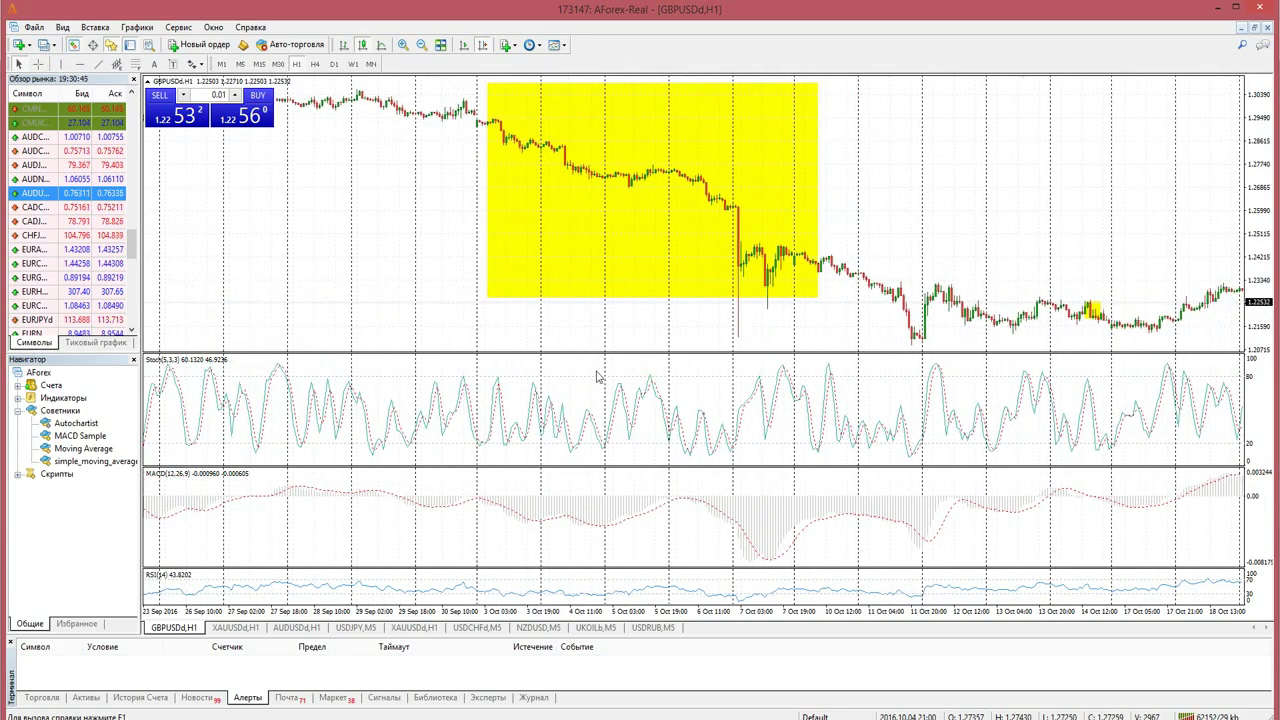
{"action": "mouse_move", "coordinate": [631, 515]}
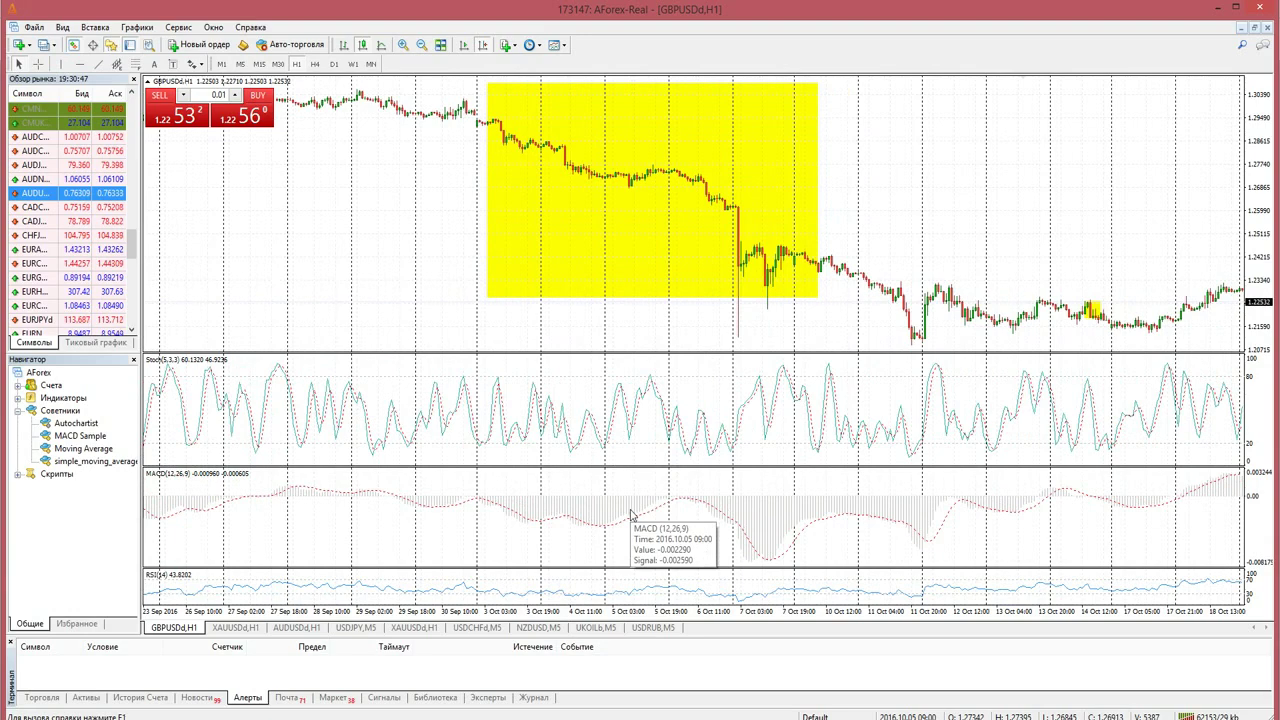
{"action": "left_click_drag", "start_coordinate": [640, 523], "coordinate": [845, 522]}
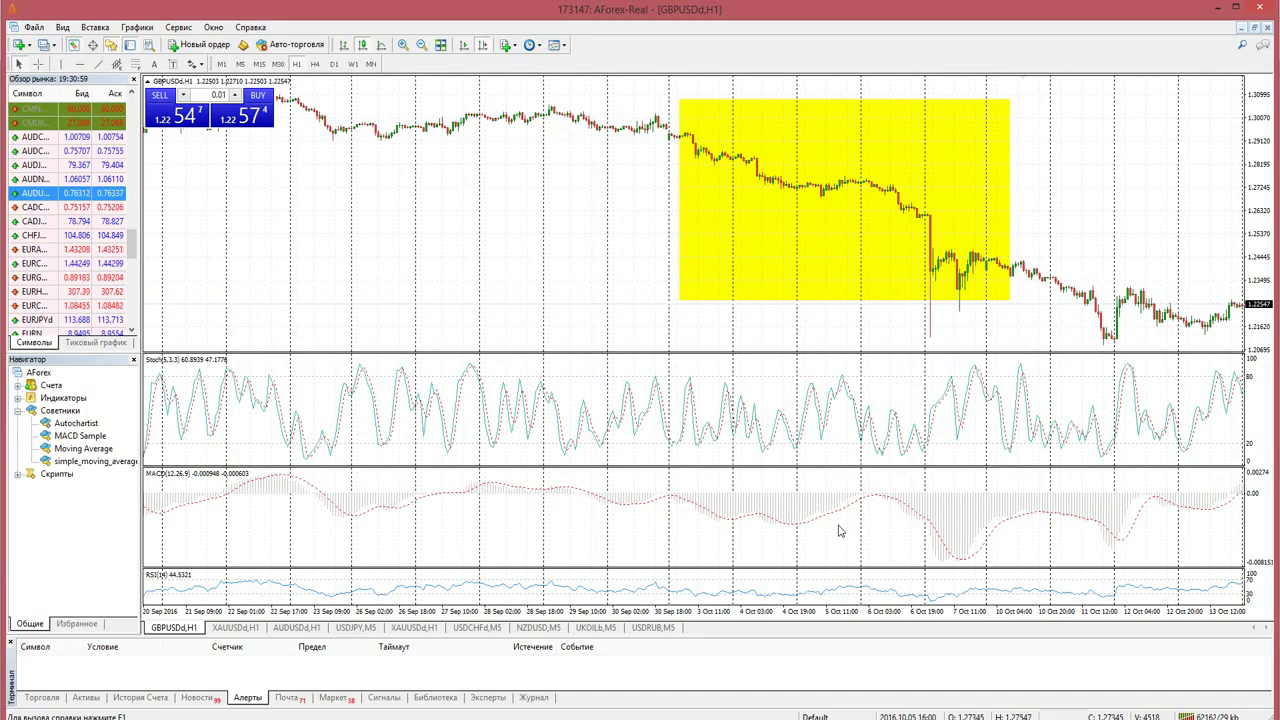
{"action": "scroll", "coordinate": [837, 529], "scroll_direction": "down", "scroll_amount": 10}
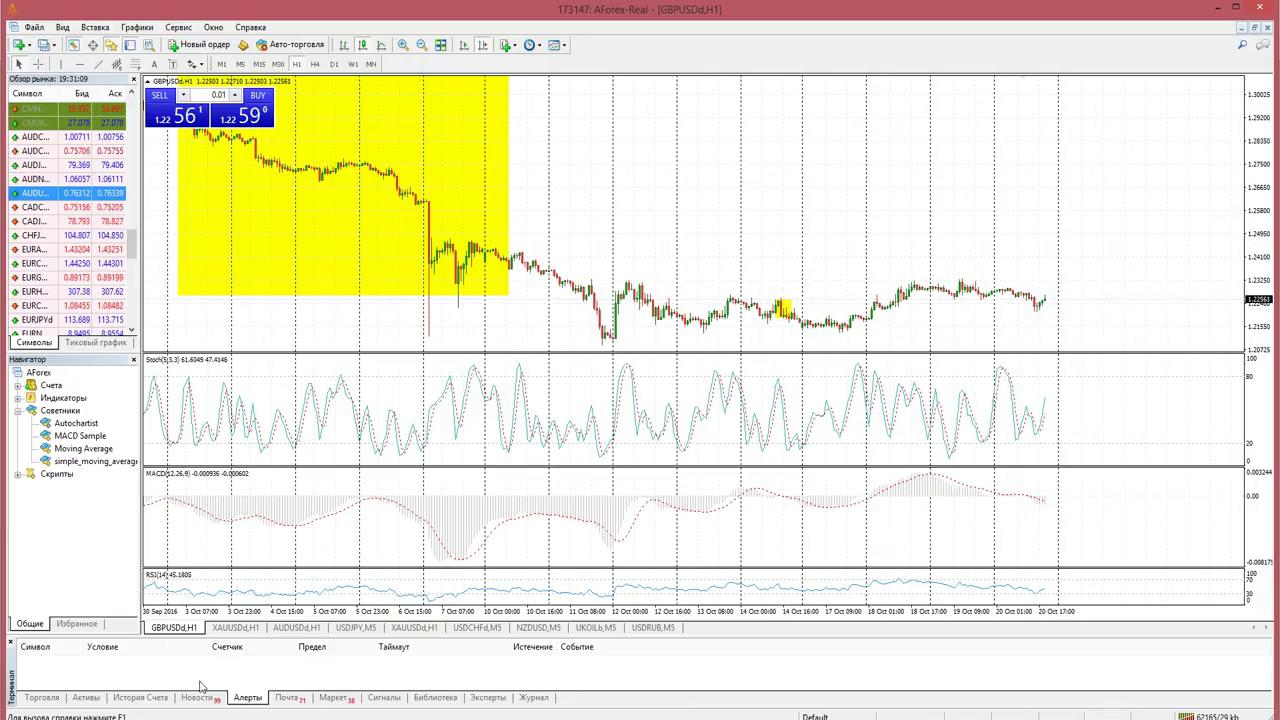
Check the webinar's general chat in Google Chrome, and inspect the MACD around 18 October 2016 on the GBPUSDd H1 chart with the crosshair.
{"action": "key", "text": "alt+Tab"}
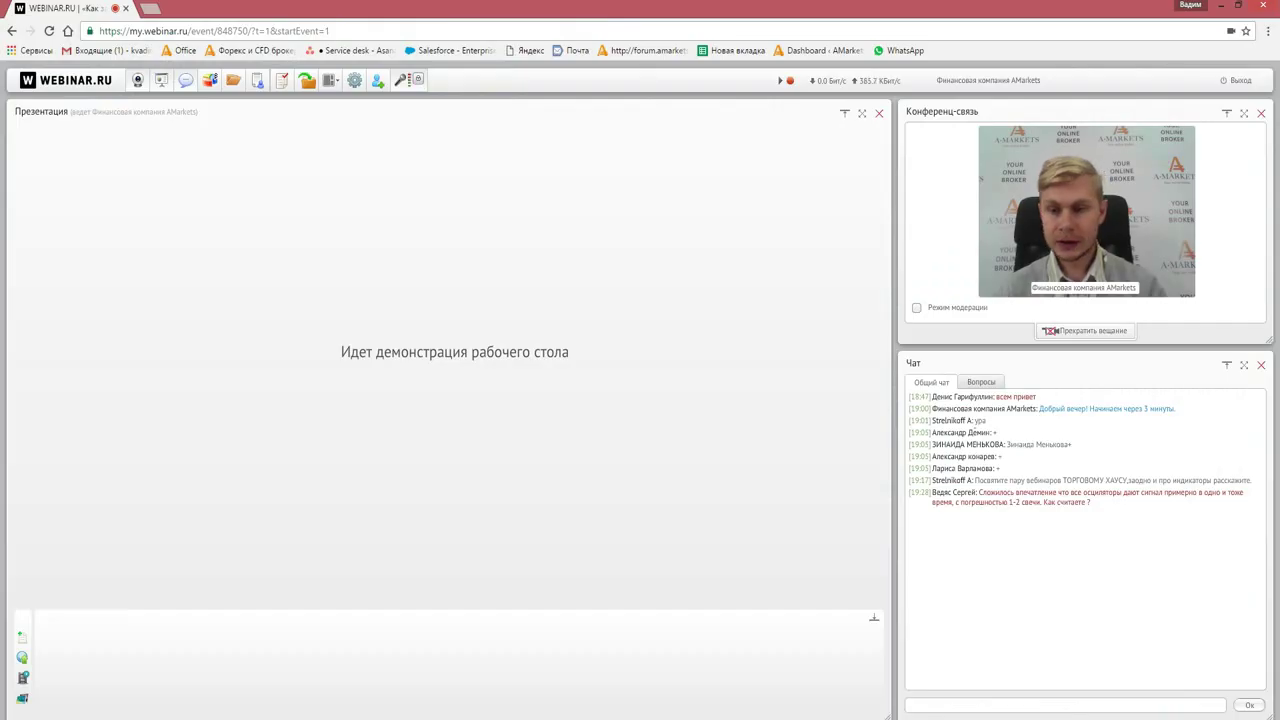
{"action": "key", "text": "alt+Tab"}
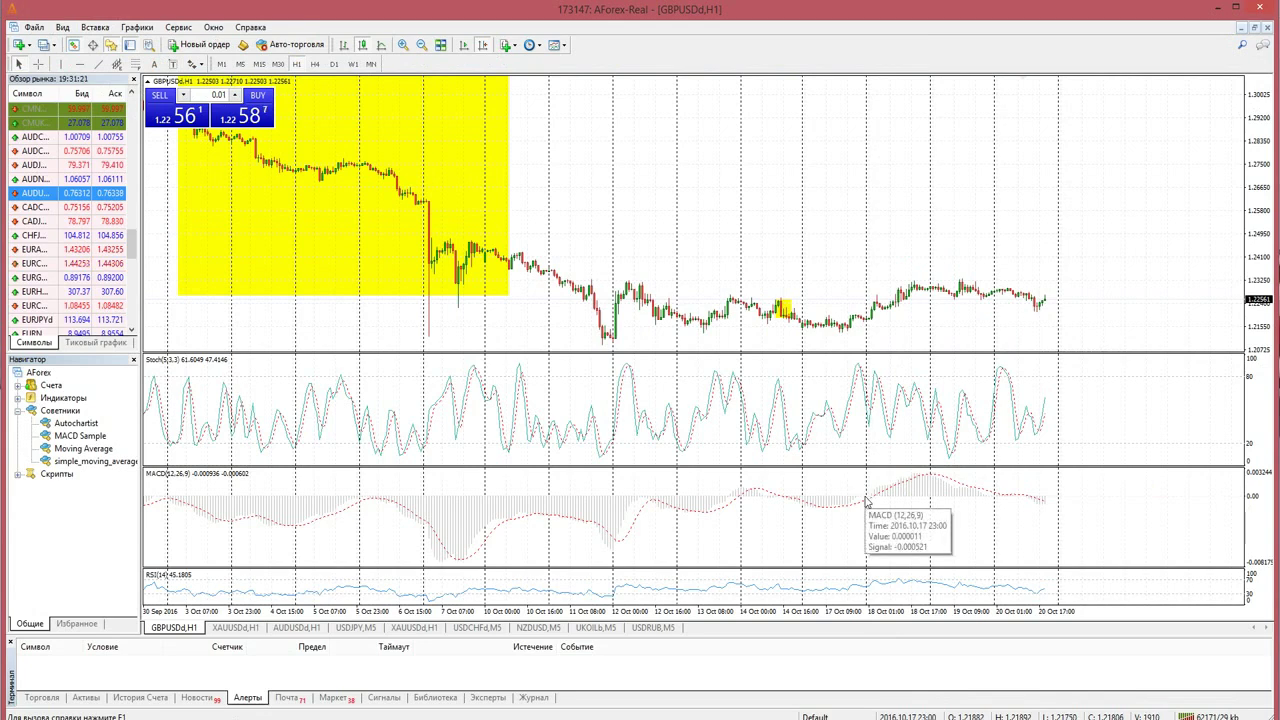
{"action": "middle_click", "coordinate": [868, 511]}
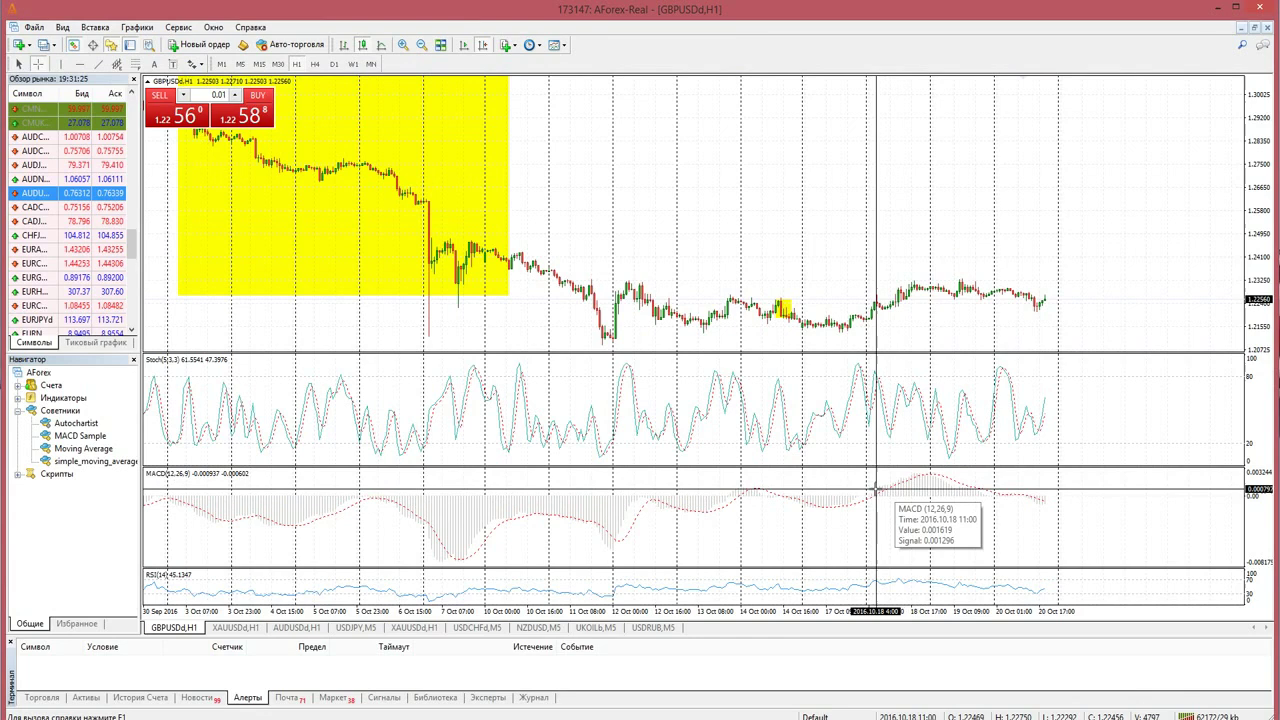
{"action": "middle_click", "coordinate": [905, 488]}
{"action": "middle_click", "coordinate": [897, 493]}
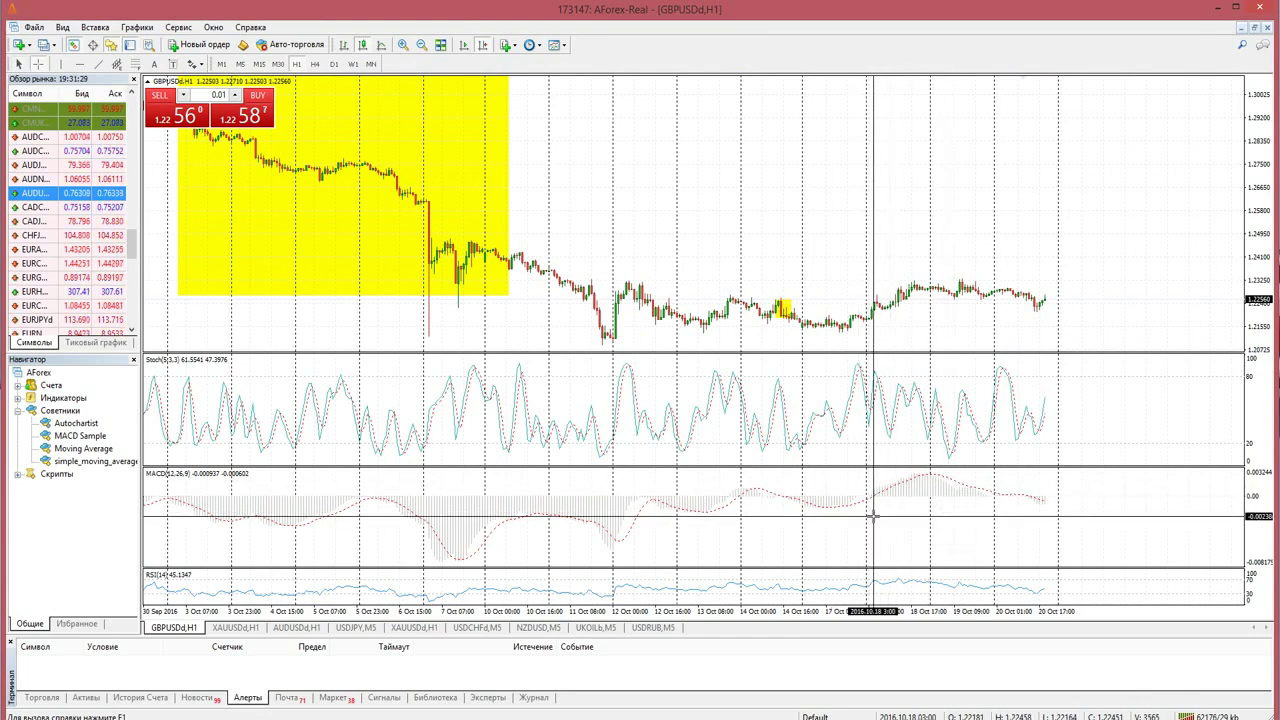
{"action": "middle_click", "coordinate": [873, 516]}
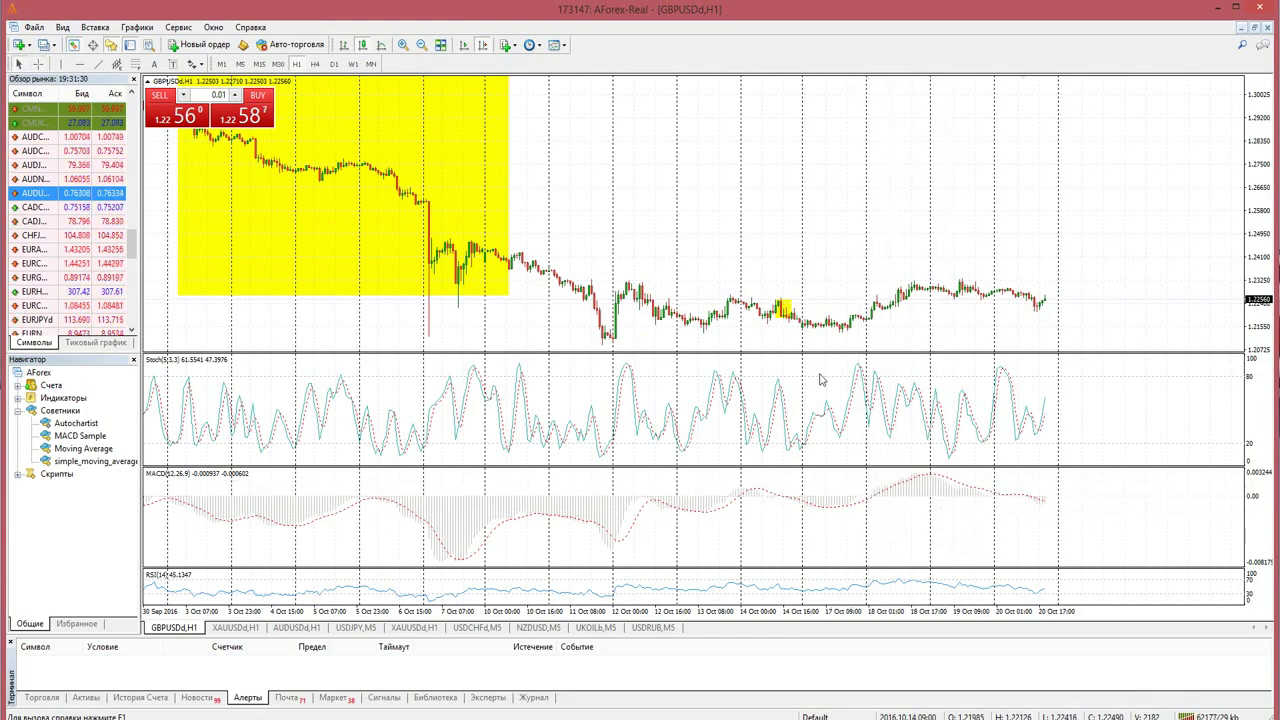
Add a red Smoothed Moving Average with period 50, applied to Close, to the GBPUSDd H1 chart.
{"action": "left_click", "coordinate": [506, 45]}
{"action": "mouse_move", "coordinate": [603, 170]}
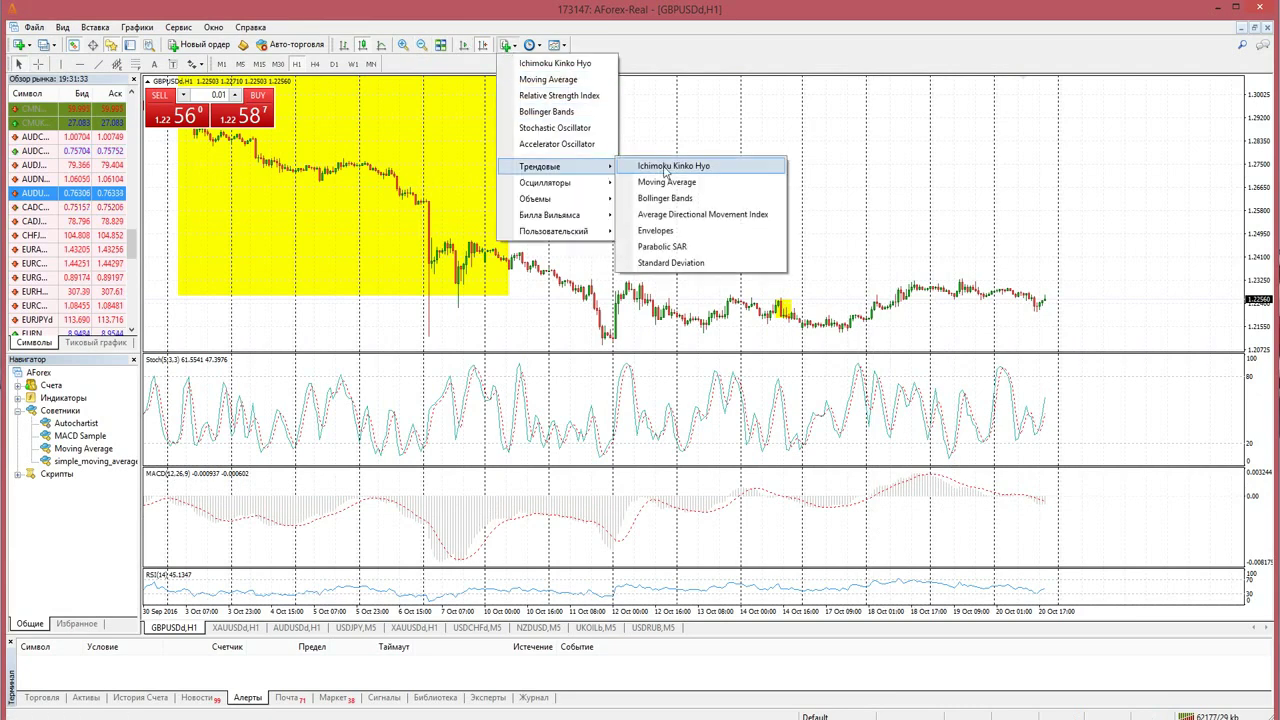
{"action": "left_click", "coordinate": [694, 190]}
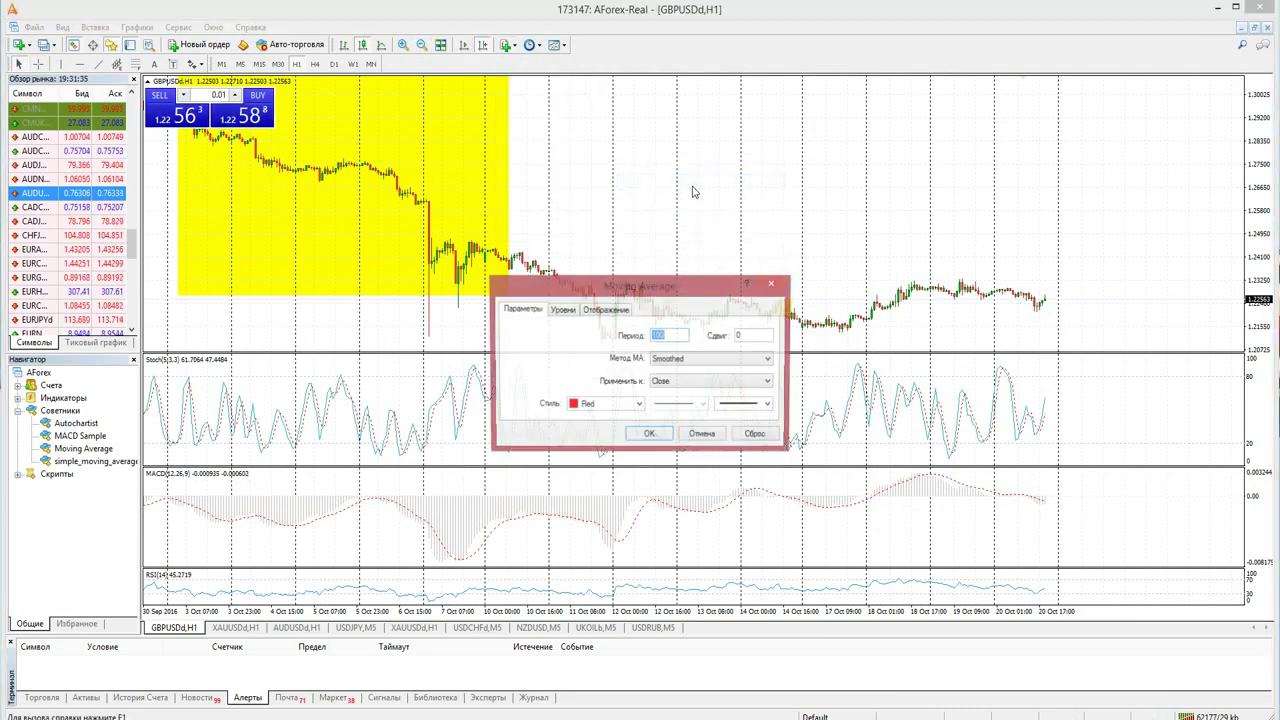
{"action": "type", "text": "50"}
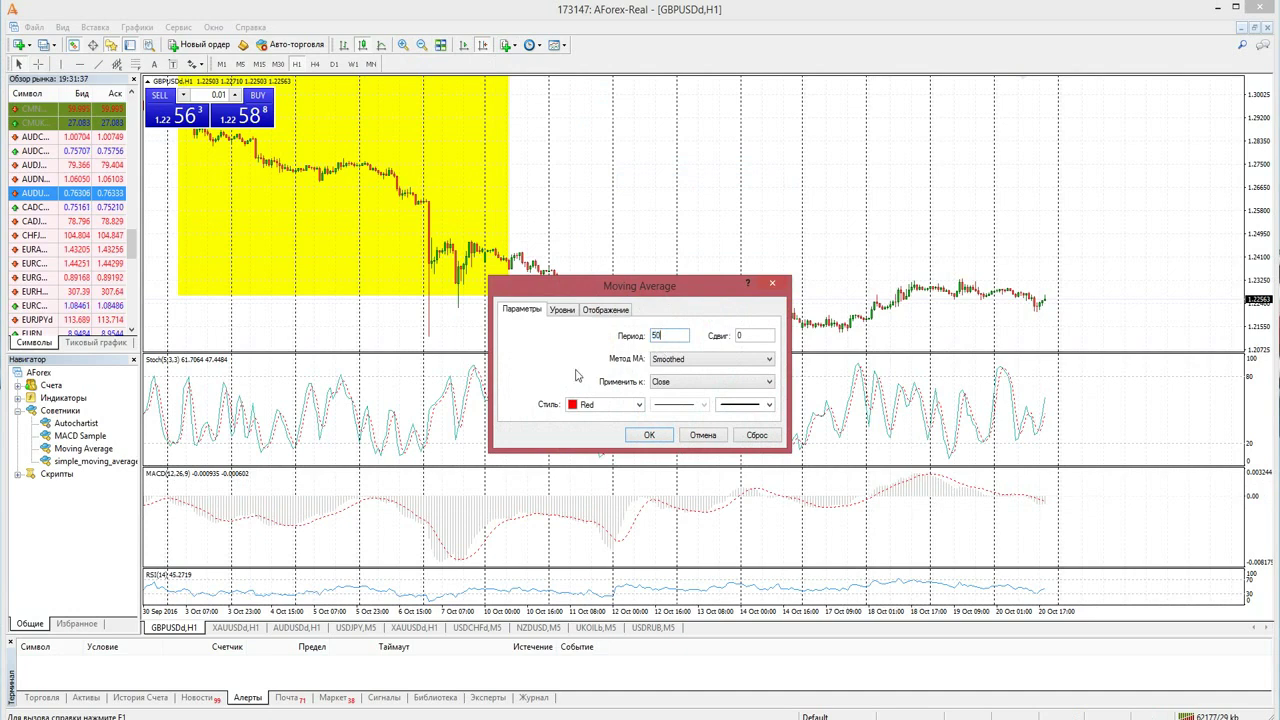
{"action": "left_click", "coordinate": [645, 437]}
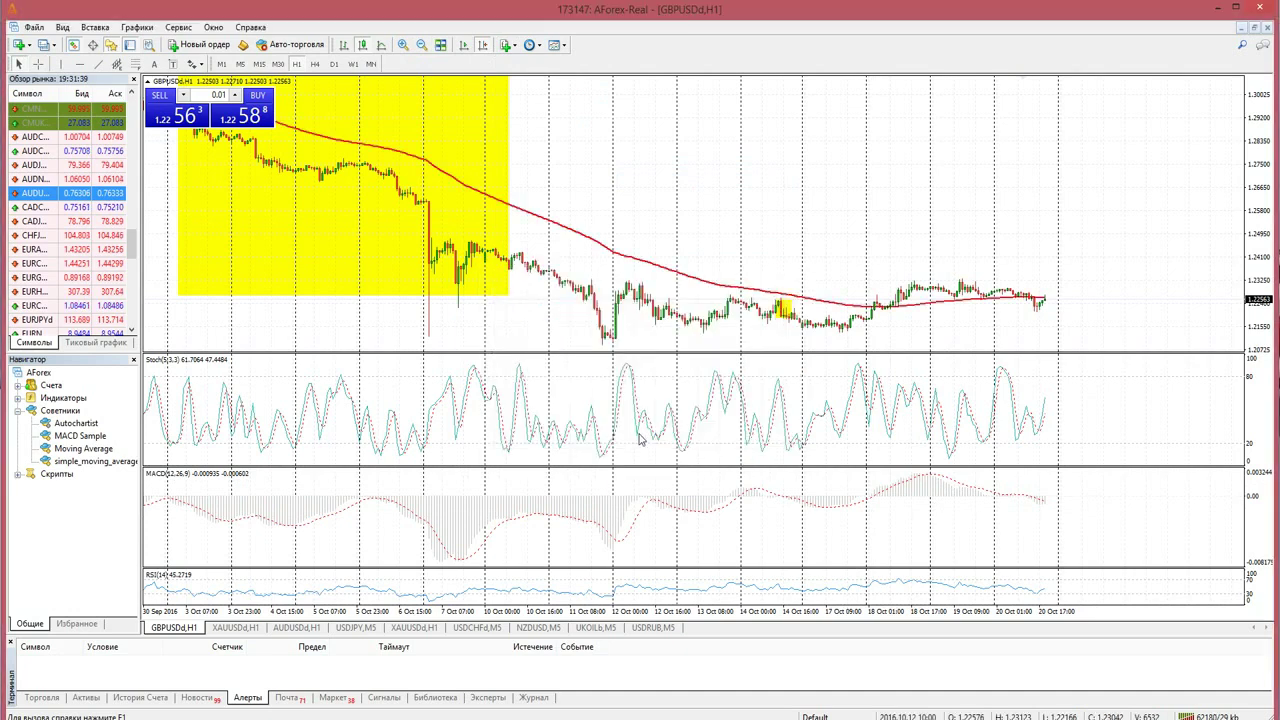
Line up the MACD with the moving average crossing around 18 October 2016, and check the webinar's general chat in Google Chrome.
{"action": "middle_click", "coordinate": [886, 531]}
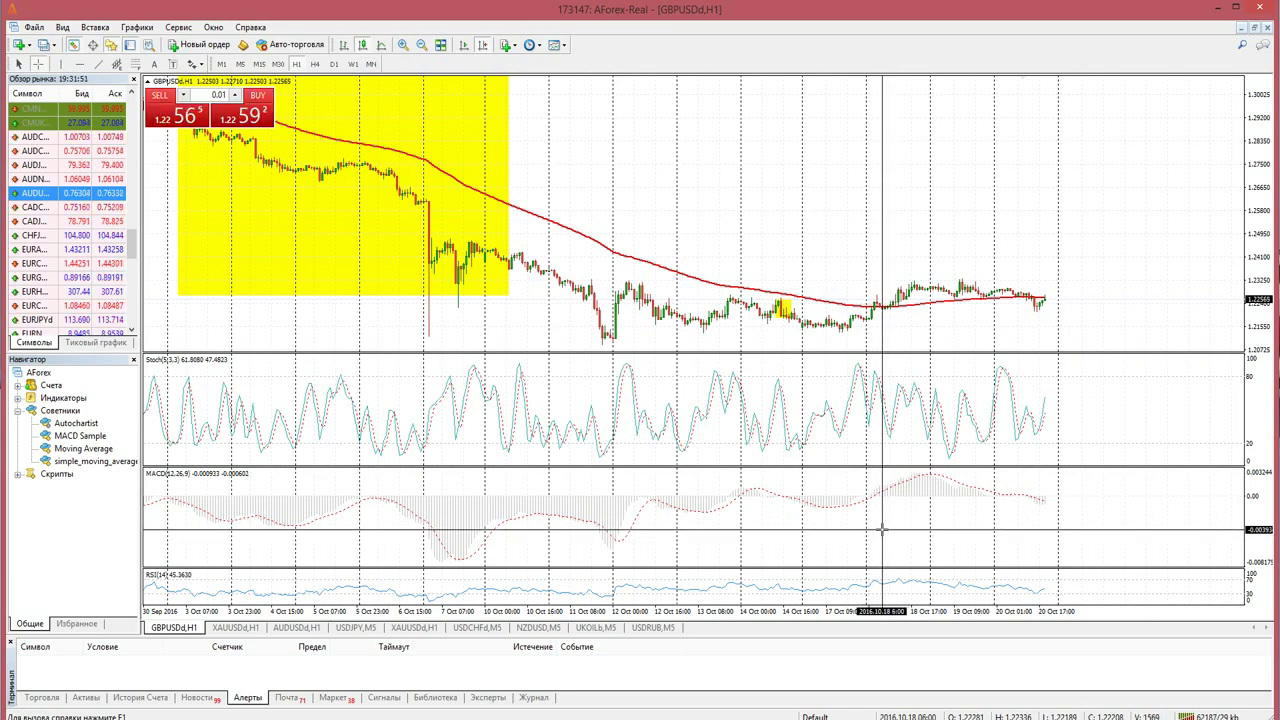
{"action": "left_click", "coordinate": [888, 539]}
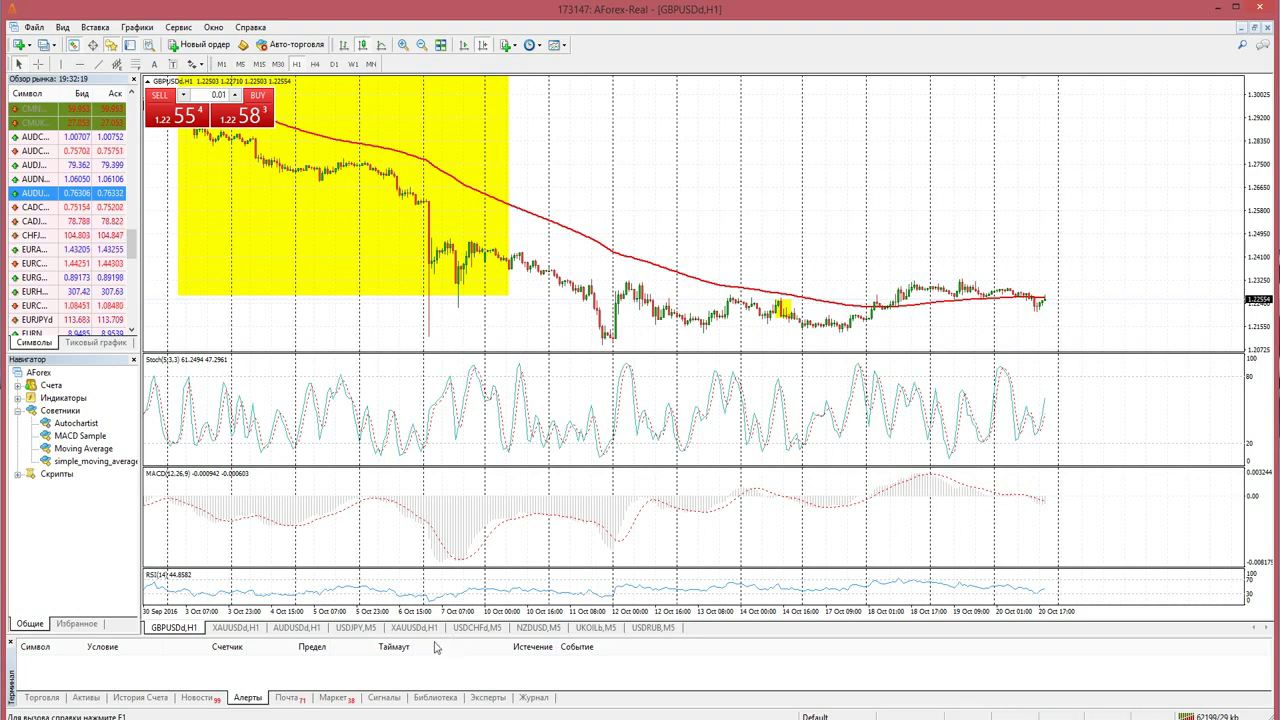
{"action": "left_click", "coordinate": [175, 714]}
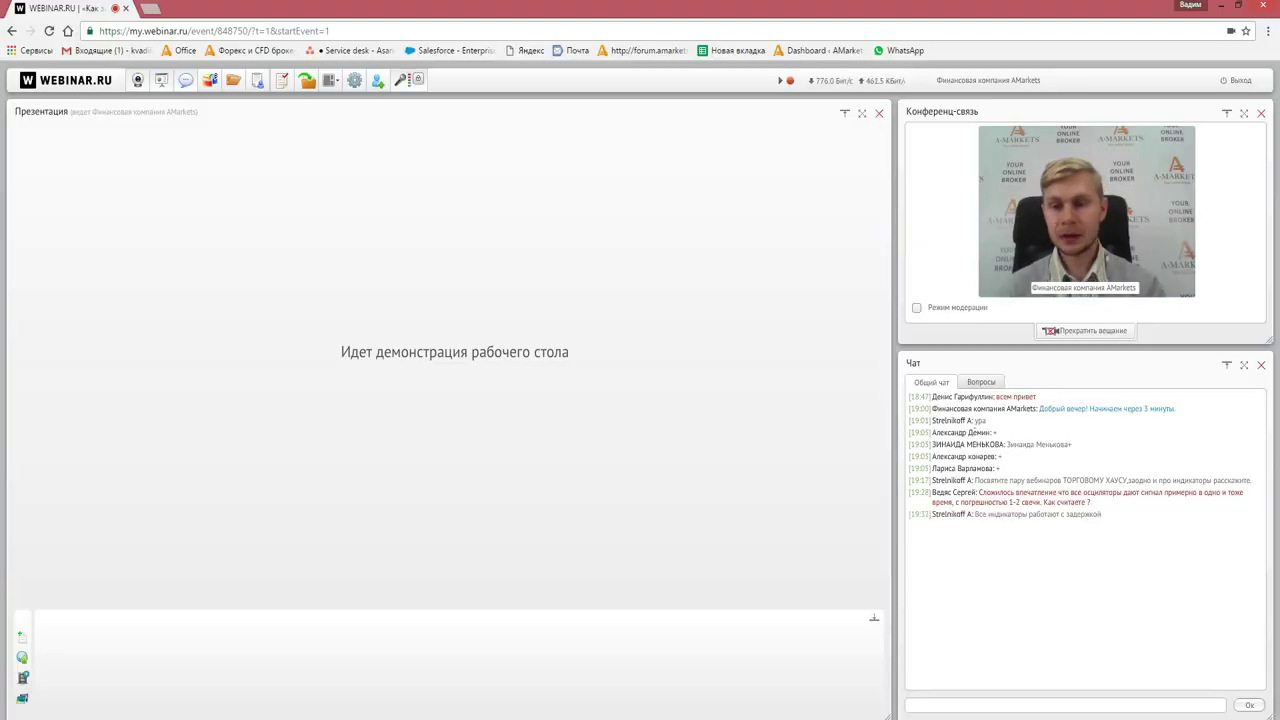
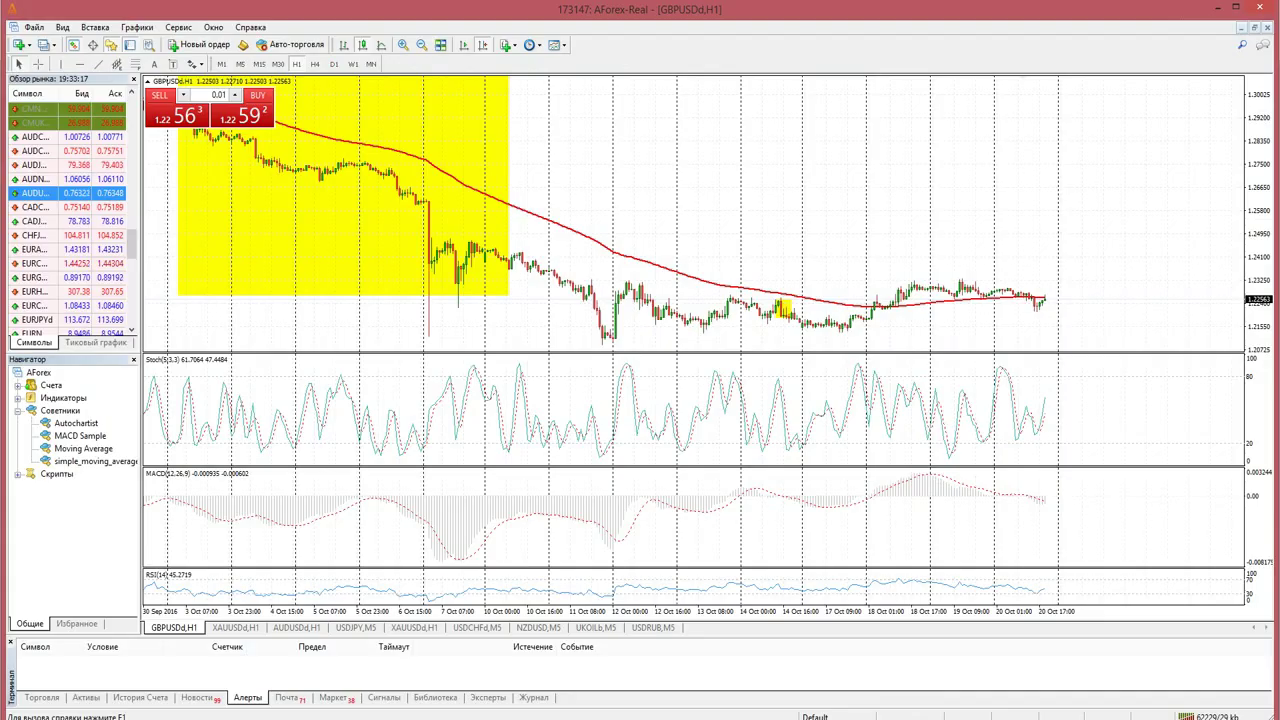
View the USDJPY M5 chart and examine the Ichimoku and oscillators on the USDCHFd M5 chart.
{"action": "mouse_move", "coordinate": [806, 448]}
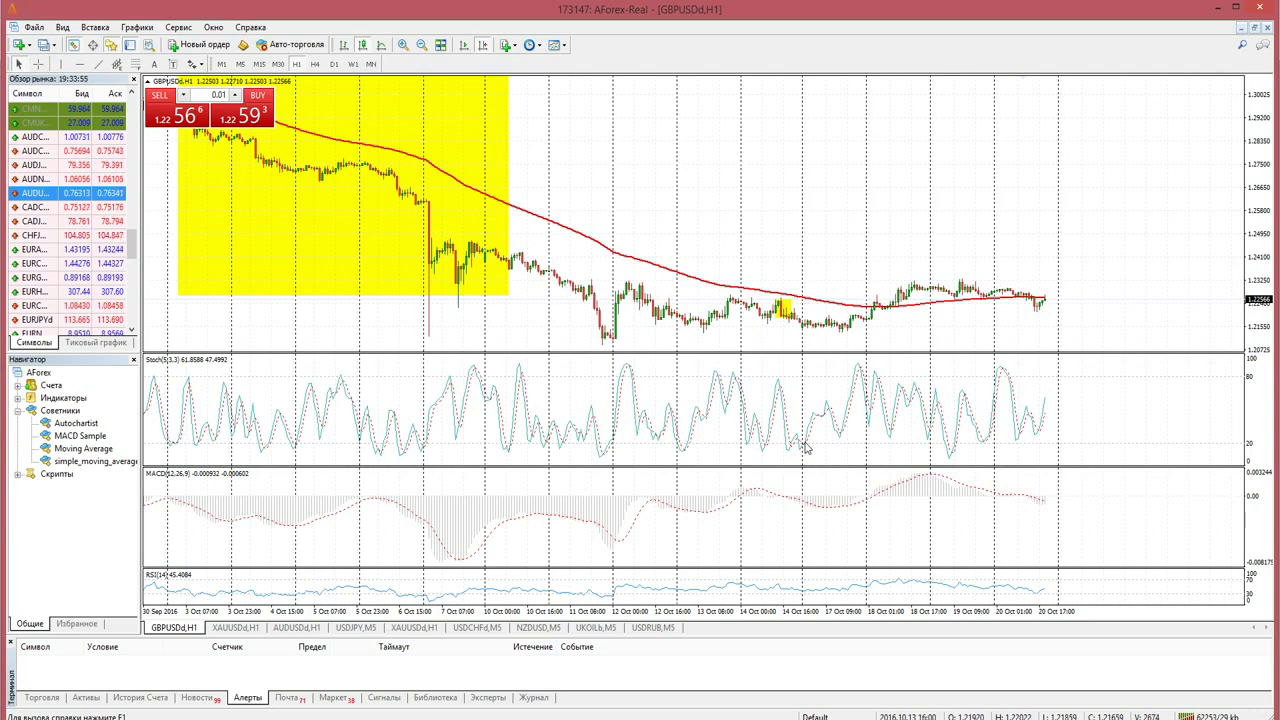
{"action": "left_click", "coordinate": [356, 628]}
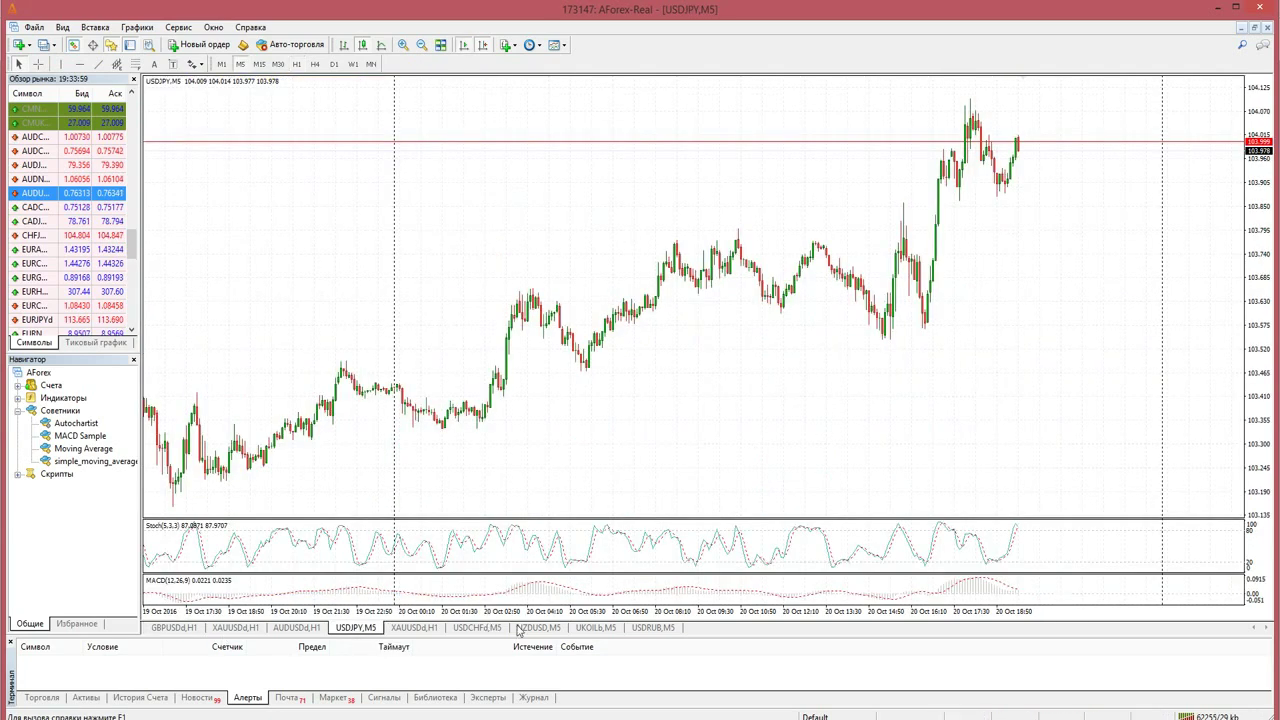
{"action": "left_click", "coordinate": [466, 630]}
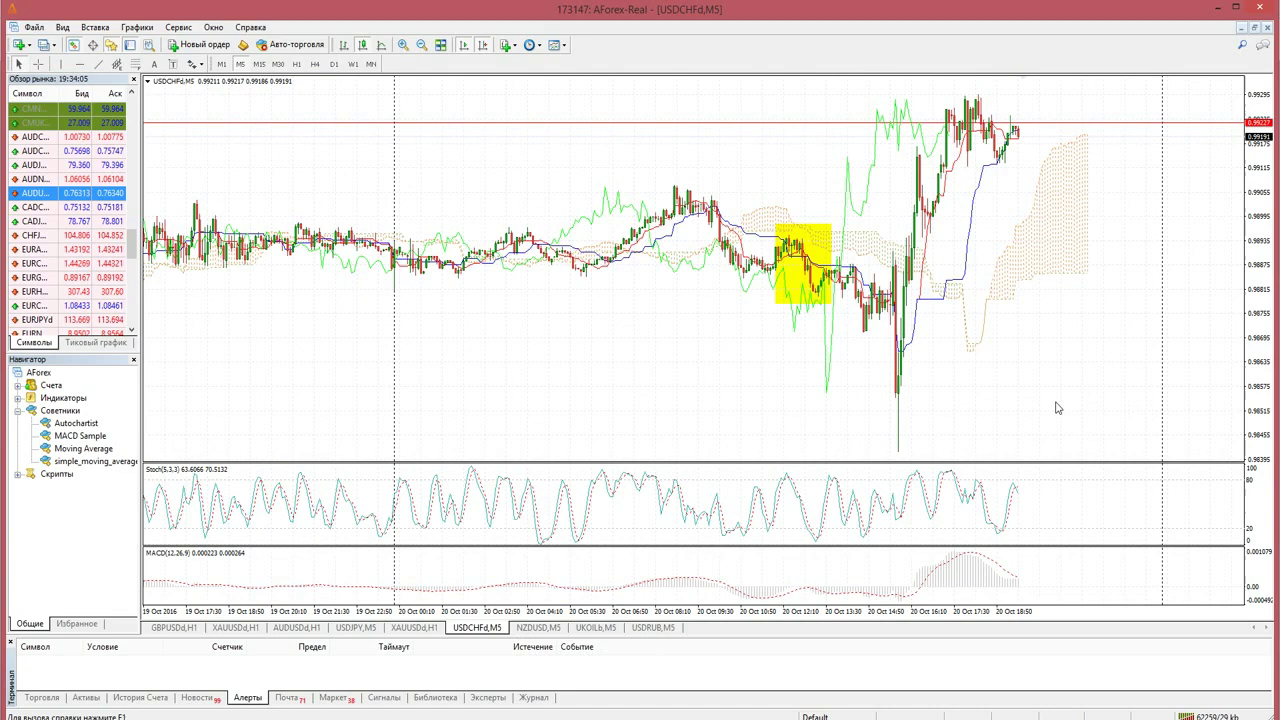
{"action": "left_click_drag", "start_coordinate": [993, 415], "coordinate": [996, 415]}
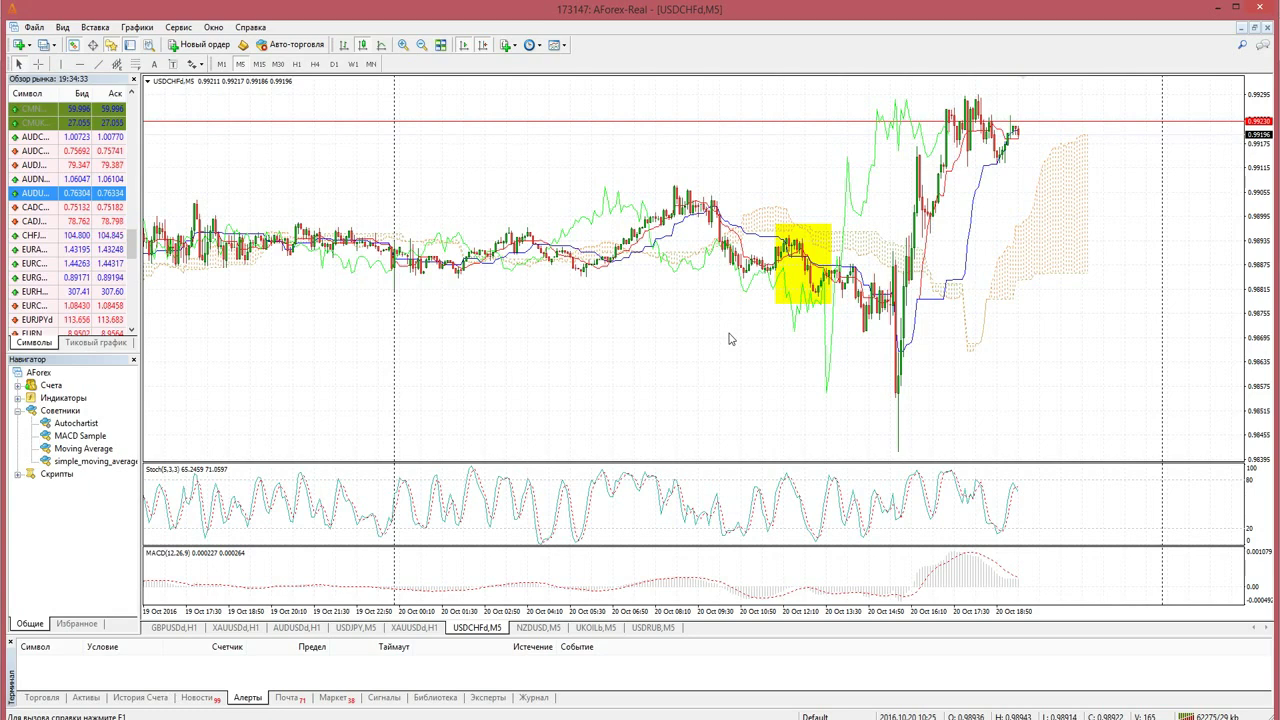
{"action": "left_click_drag", "start_coordinate": [912, 396], "coordinate": [884, 391]}
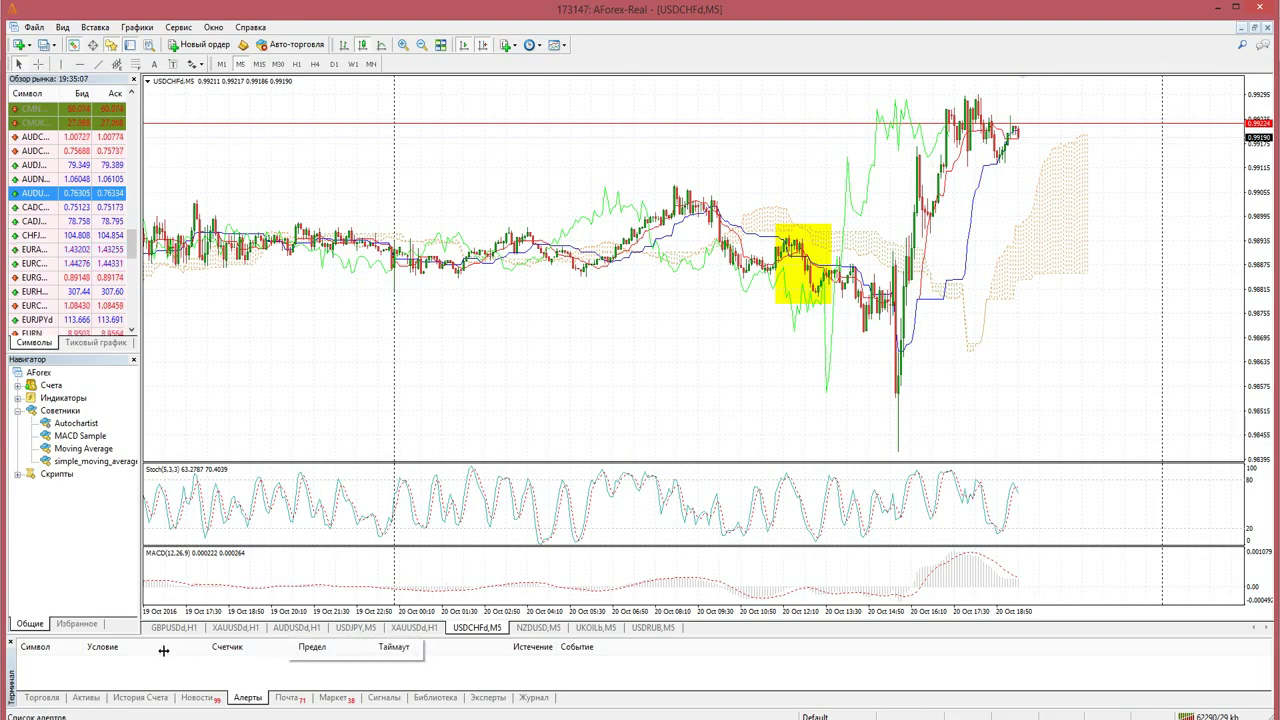
Return to the GBPUSDd H1 chart and compare the moving average crossing with the MACD around 18 October 2016 using the crosshair.
{"action": "left_click", "coordinate": [186, 627]}
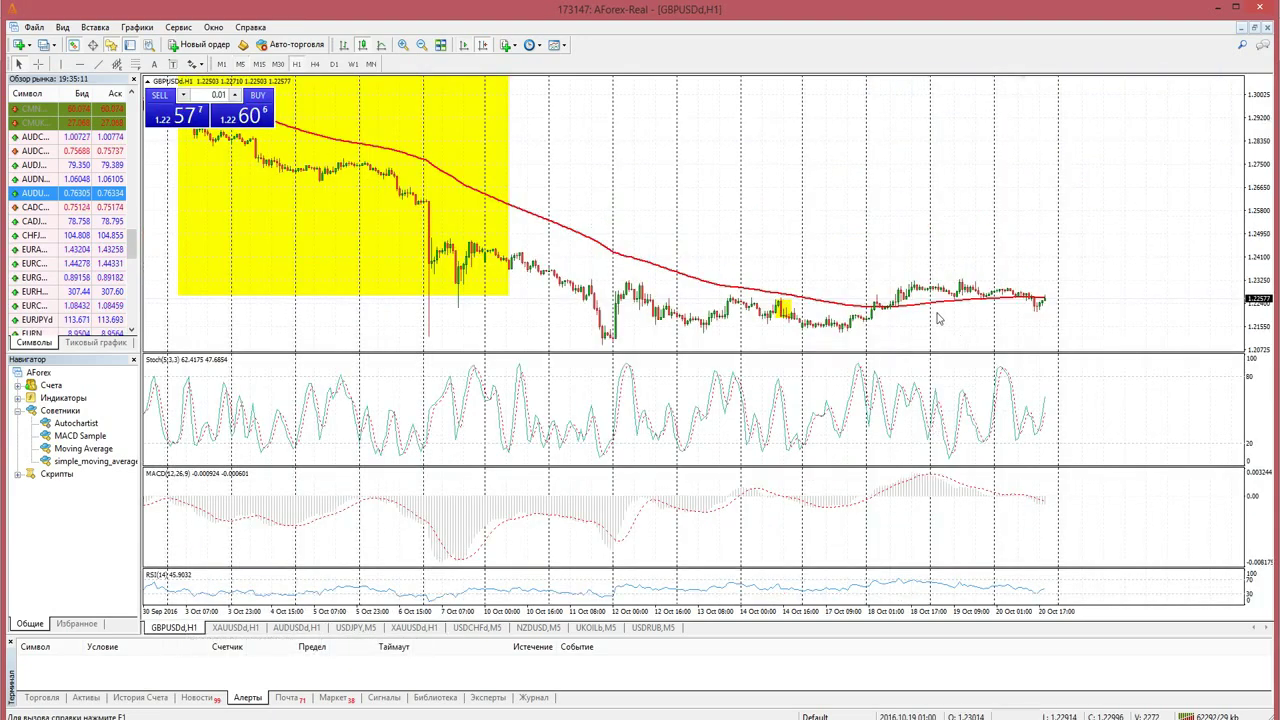
{"action": "middle_click", "coordinate": [901, 308]}
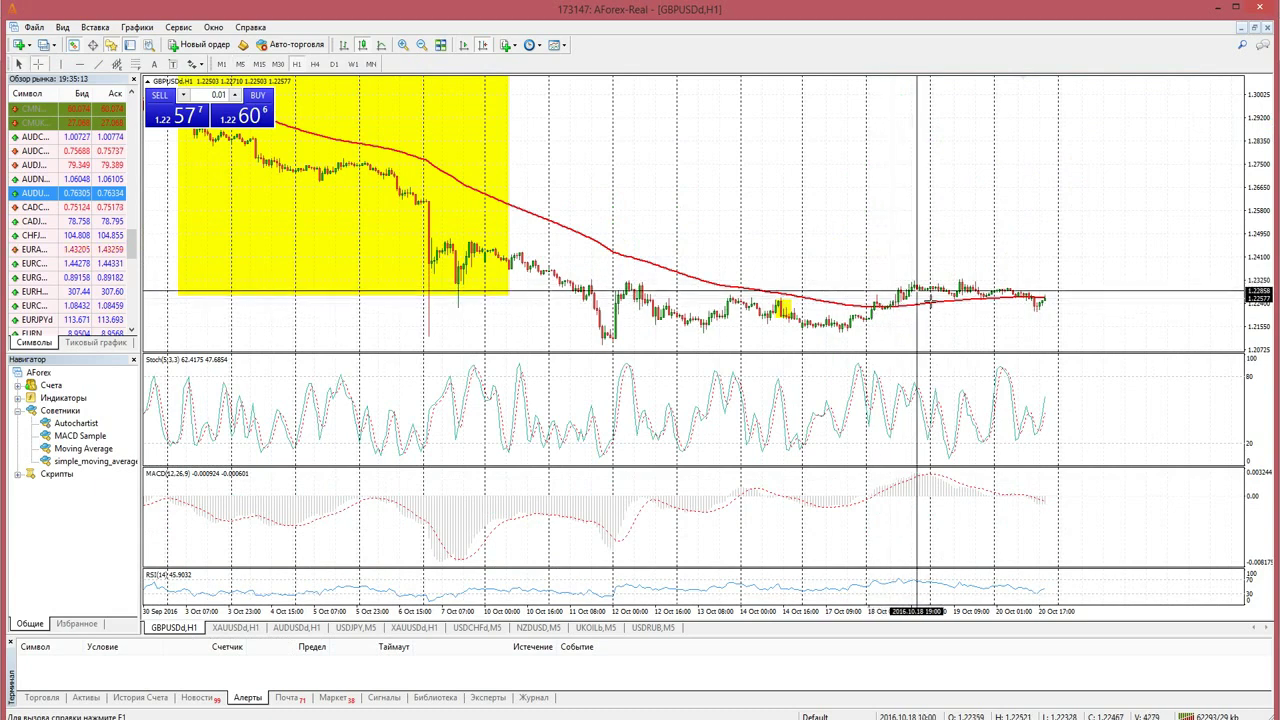
{"action": "mouse_move", "coordinate": [917, 298]}
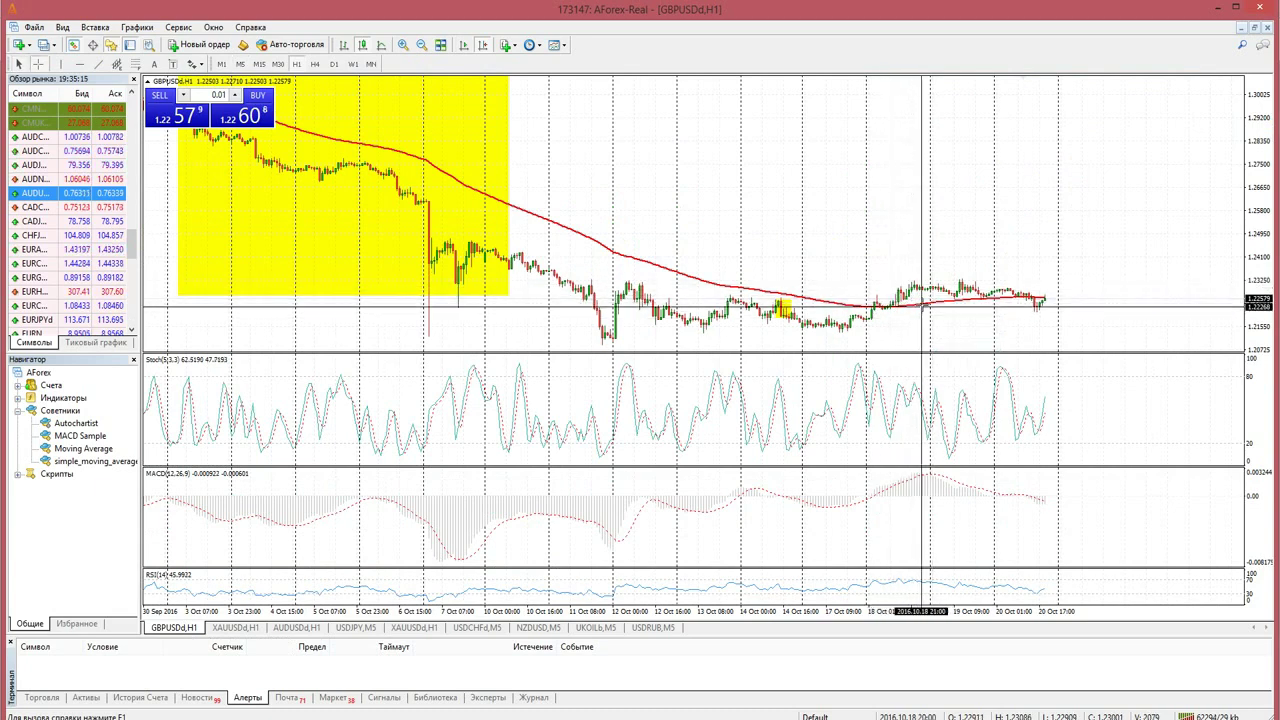
{"action": "middle_click", "coordinate": [925, 308]}
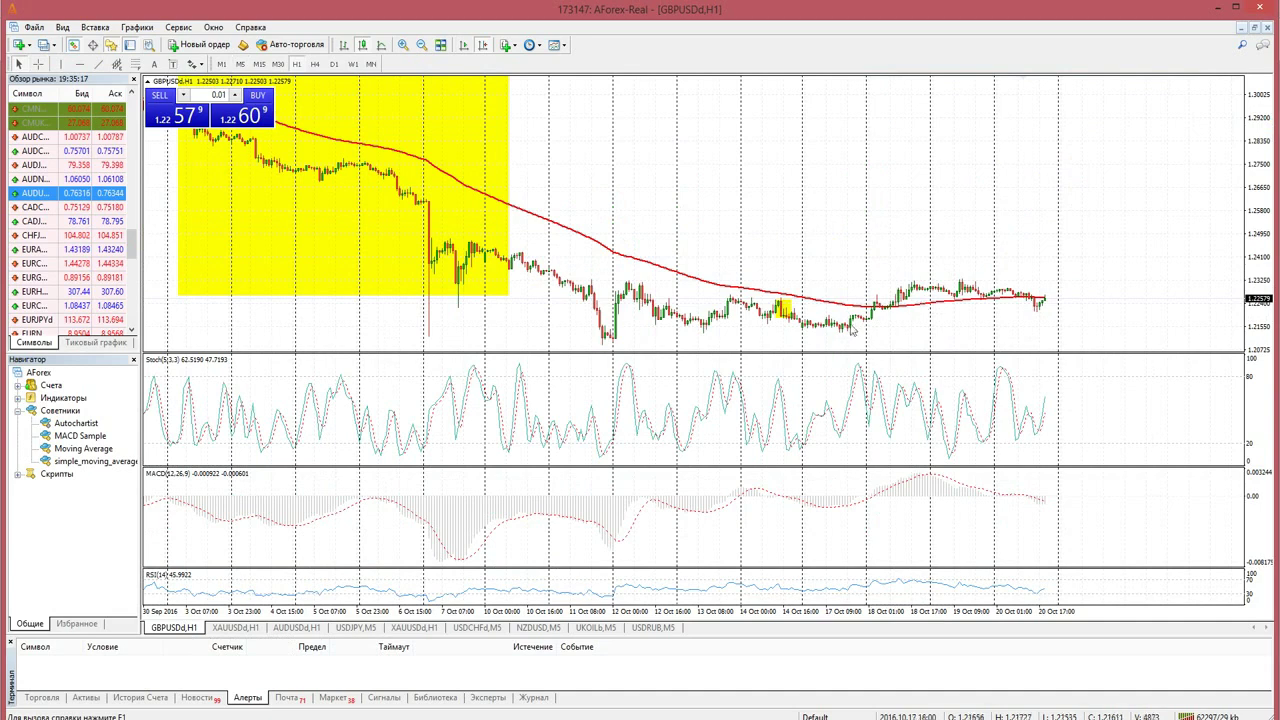
{"action": "middle_click", "coordinate": [893, 290]}
{"action": "middle_click", "coordinate": [933, 314]}
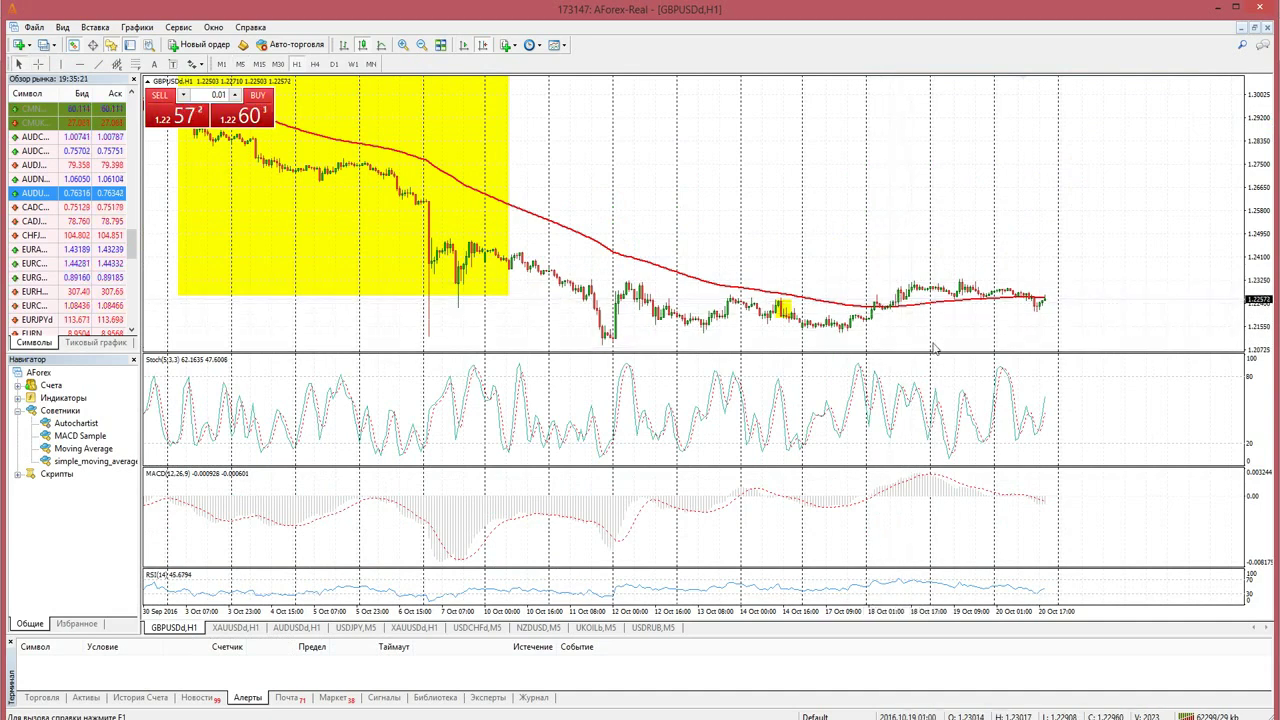
{"action": "middle_click", "coordinate": [911, 494]}
{"action": "middle_click", "coordinate": [911, 494]}
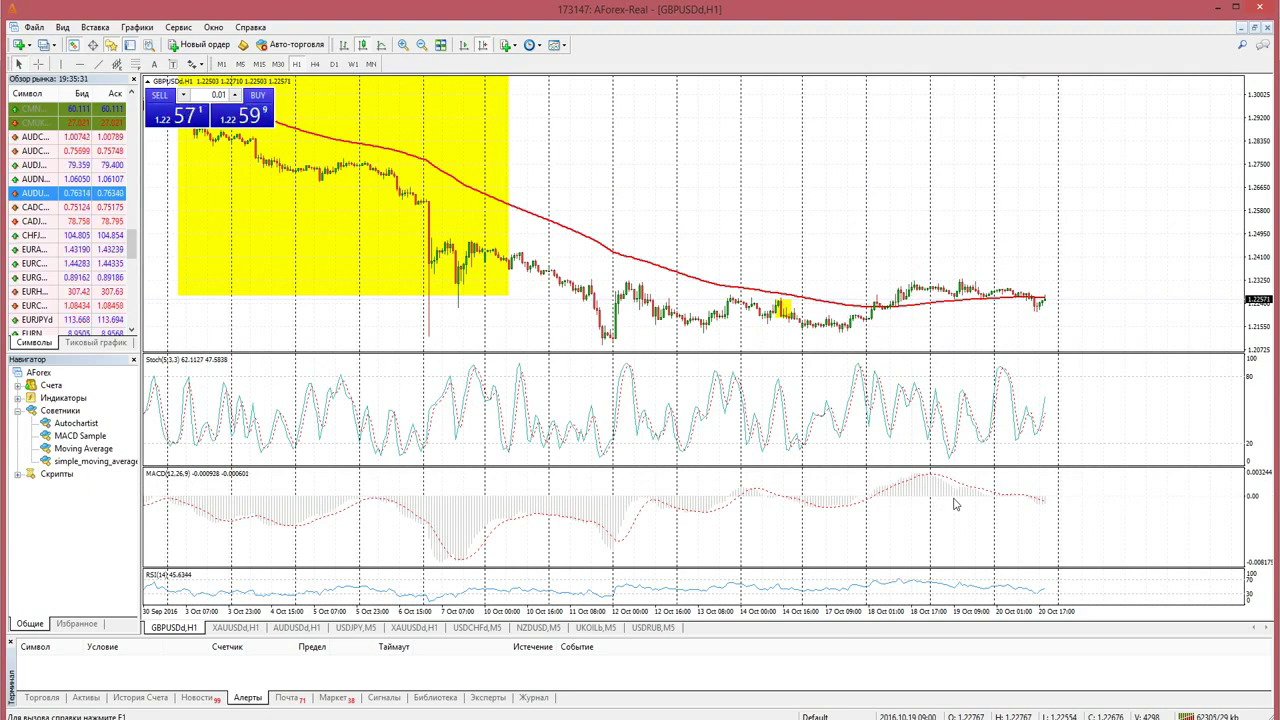
Switch to Google Chrome to check the webinar's general chat, and return to the GBPUSDd H1 chart.
{"action": "key", "text": "alt+Tab"}
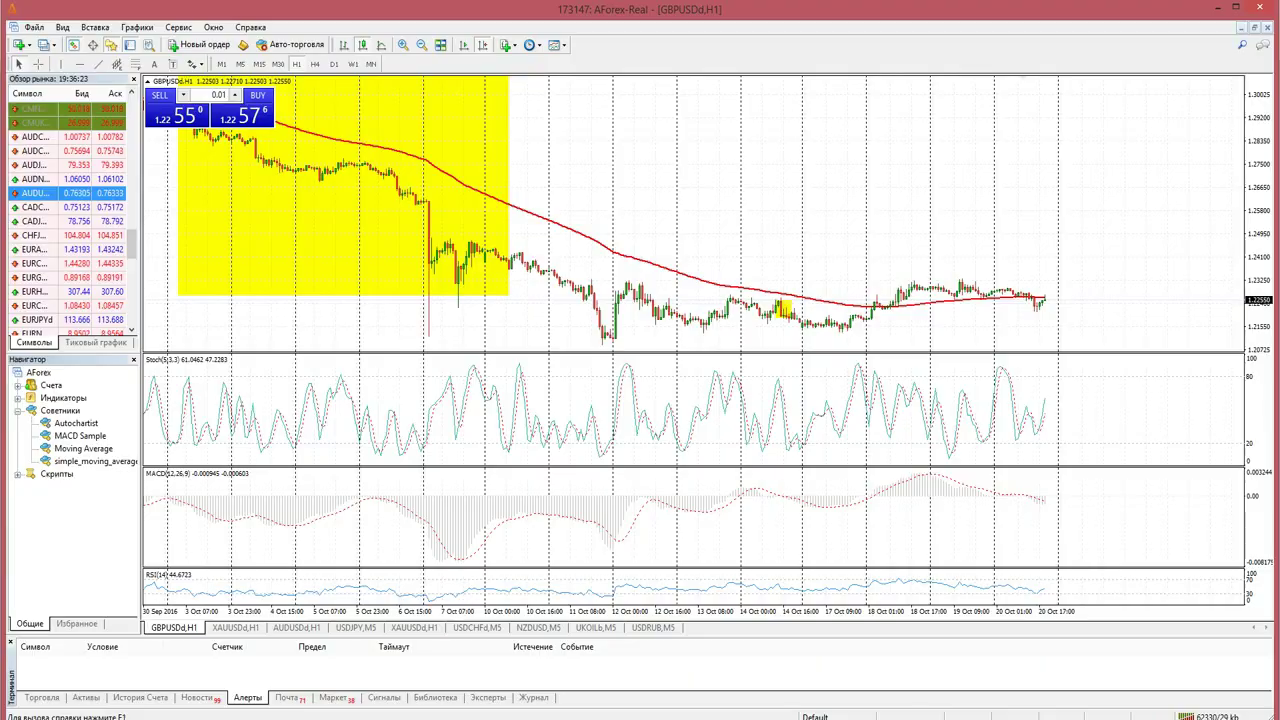
{"action": "left_click", "coordinate": [130, 675]}
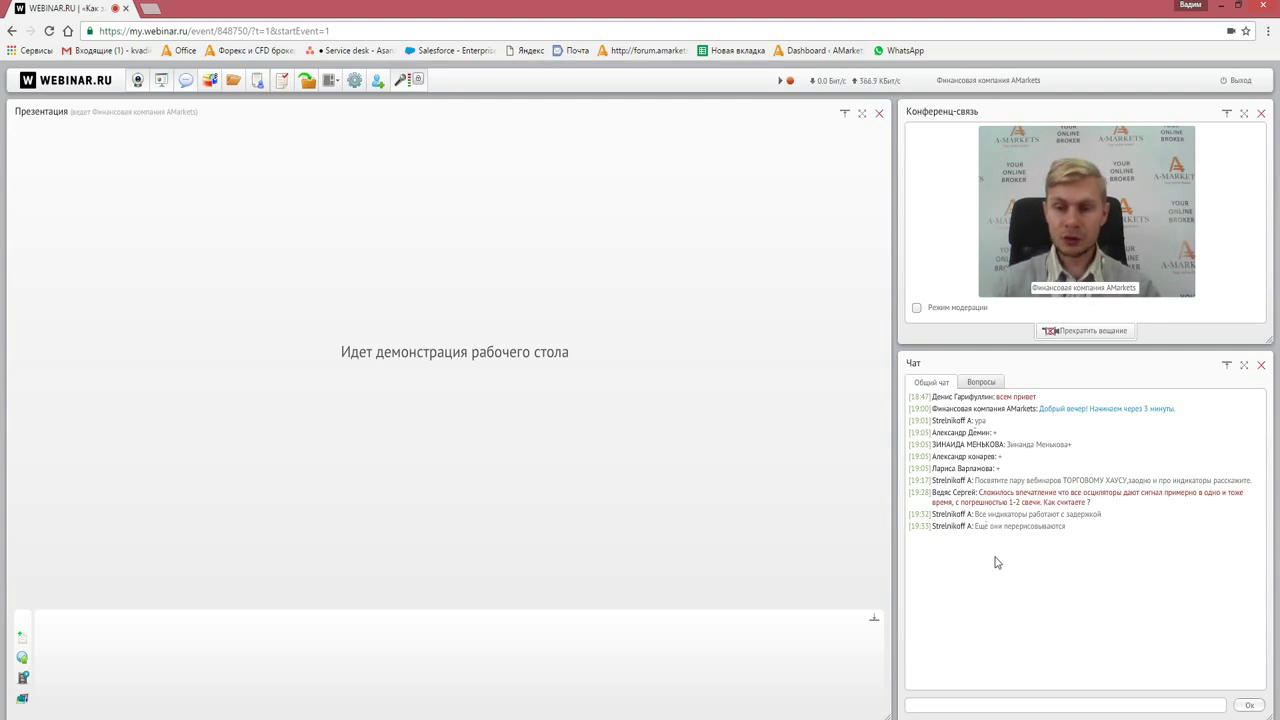
{"action": "mouse_move", "coordinate": [136, 719]}
{"action": "left_click", "coordinate": [136, 670]}
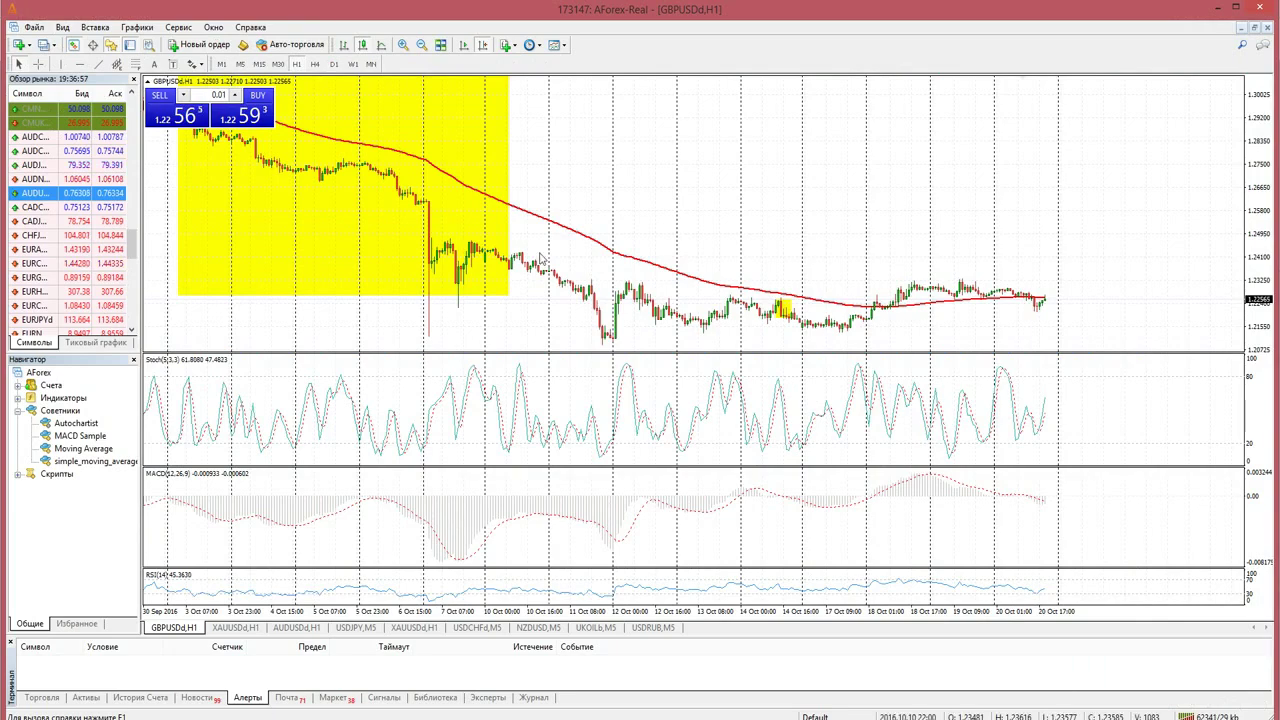
Examine the latest GBPUSDd H1 candle on 20 October 2016 with the crosshair.
{"action": "left_click", "coordinate": [403, 44]}
{"action": "left_click_drag", "start_coordinate": [1032, 258], "coordinate": [560, 263]}
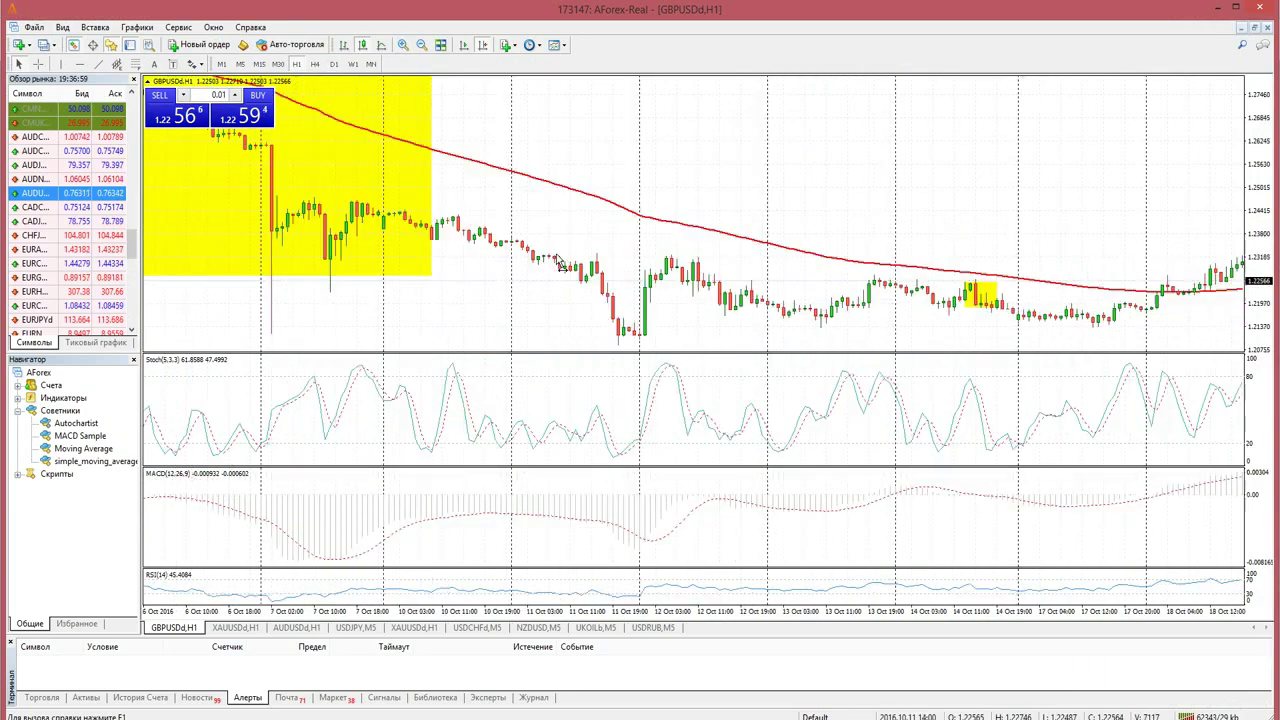
{"action": "scroll", "coordinate": [560, 263], "scroll_direction": "down", "scroll_amount": 5}
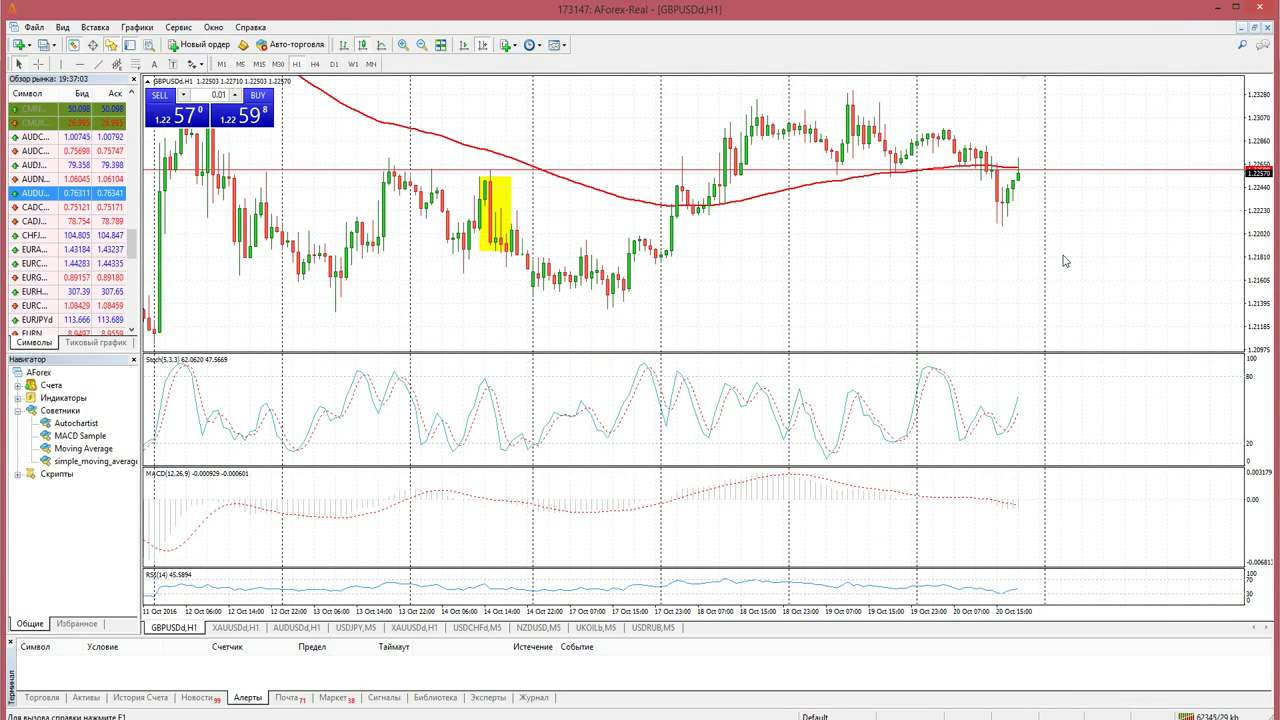
{"action": "middle_click", "coordinate": [1018, 177]}
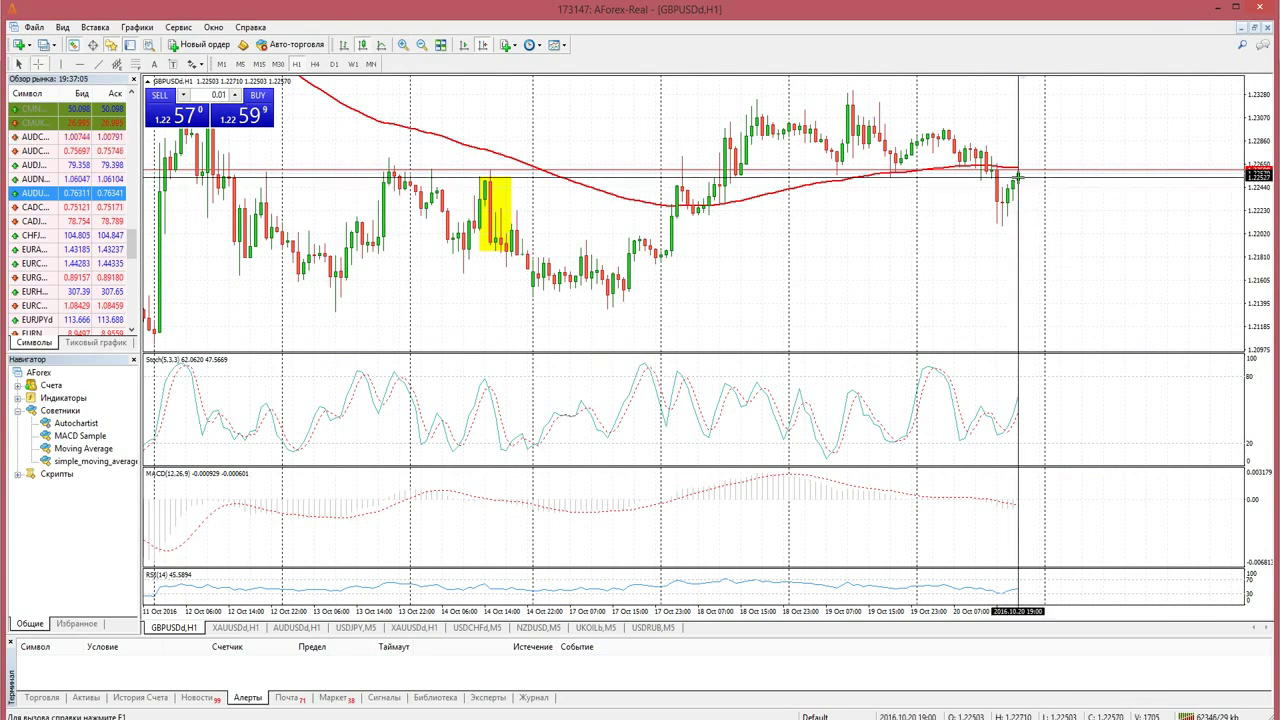
{"action": "middle_click", "coordinate": [1020, 188]}
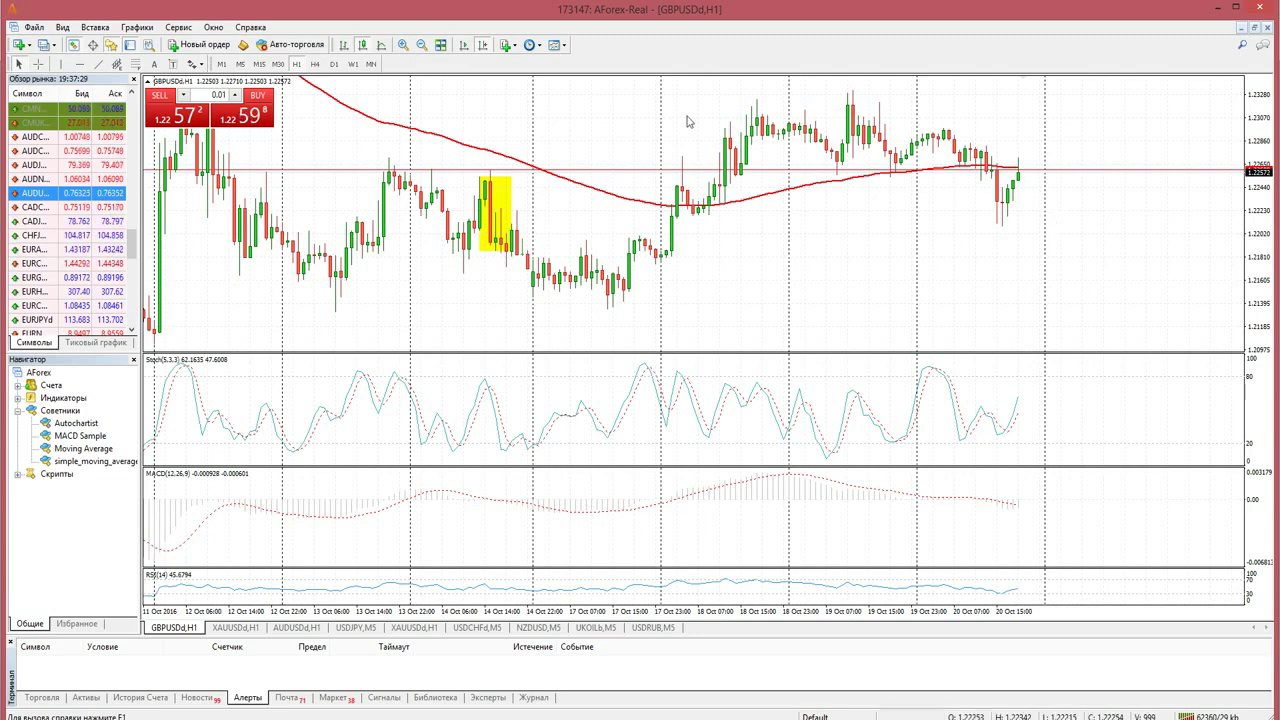
Inspect the last GBPUSDd H1 candles against the moving average up close, using the crosshair around 20 October 2016 18:00.
{"action": "left_click", "coordinate": [402, 44]}
{"action": "scroll", "coordinate": [623, 209], "scroll_direction": "down", "scroll_amount": 5}
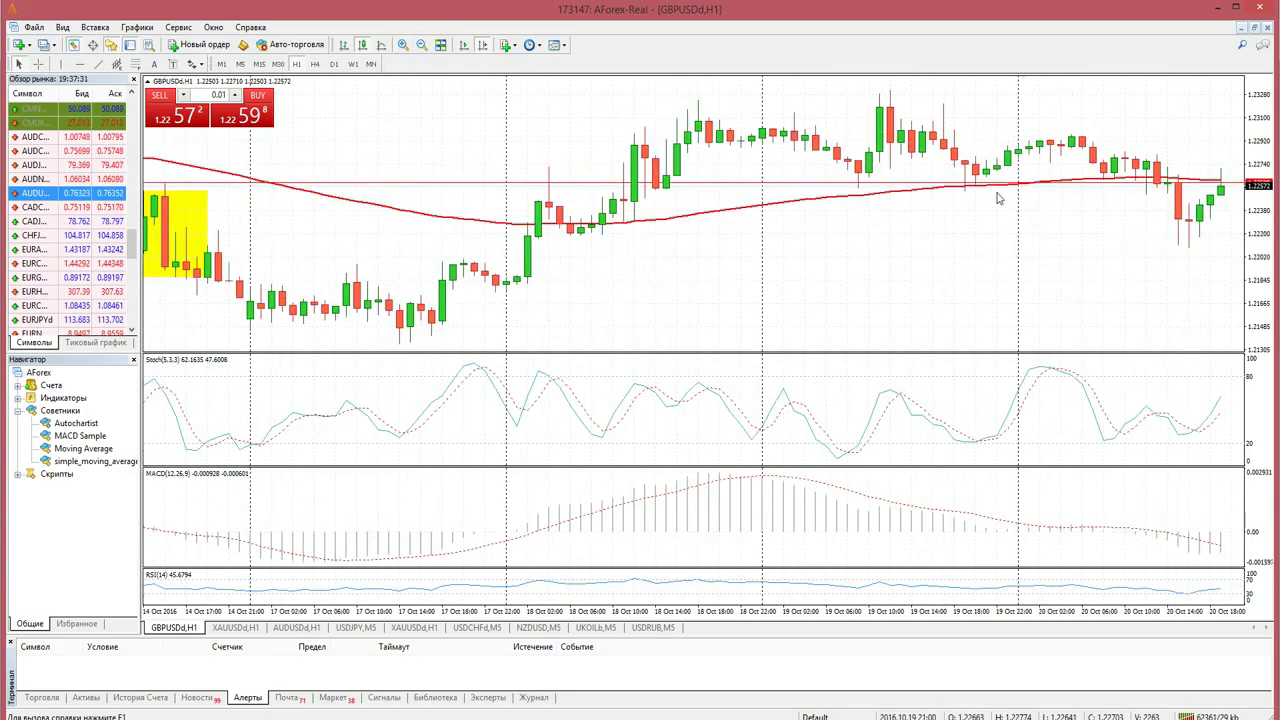
{"action": "scroll", "coordinate": [997, 197], "scroll_direction": "down", "scroll_amount": 3}
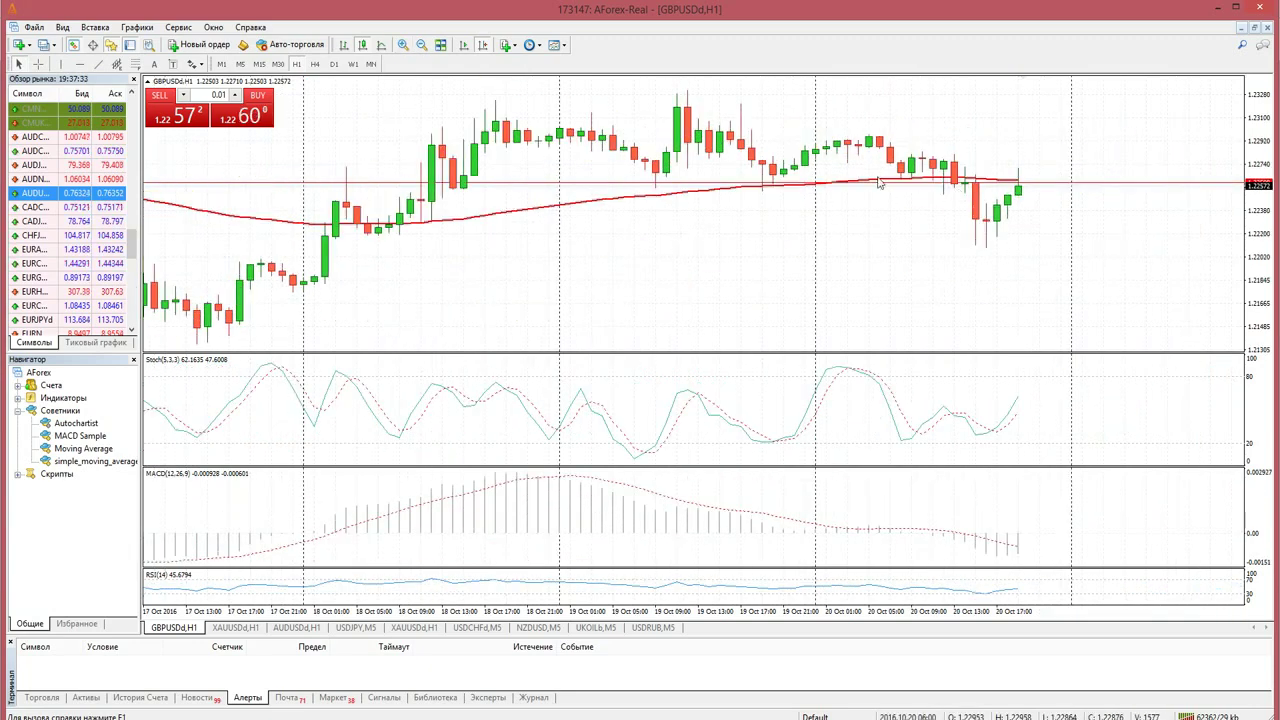
{"action": "mouse_move", "coordinate": [878, 182]}
{"action": "middle_click", "coordinate": [1007, 199]}
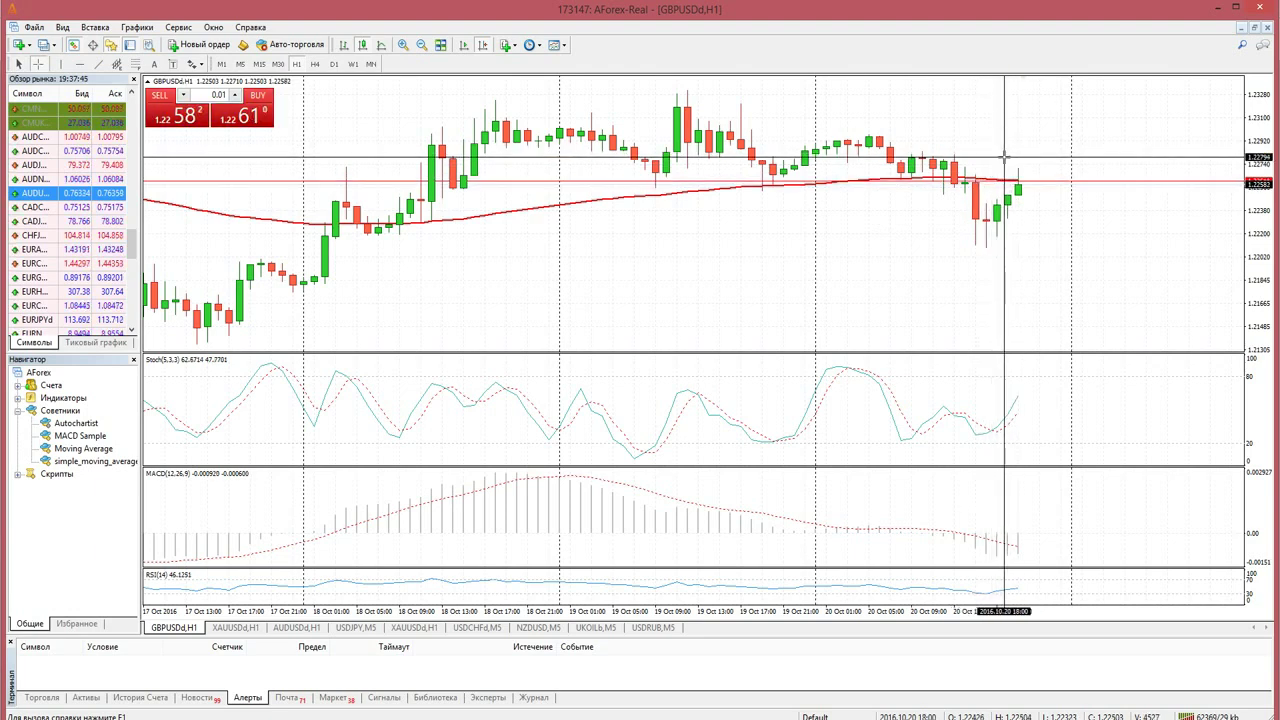
{"action": "left_click", "coordinate": [1004, 157]}
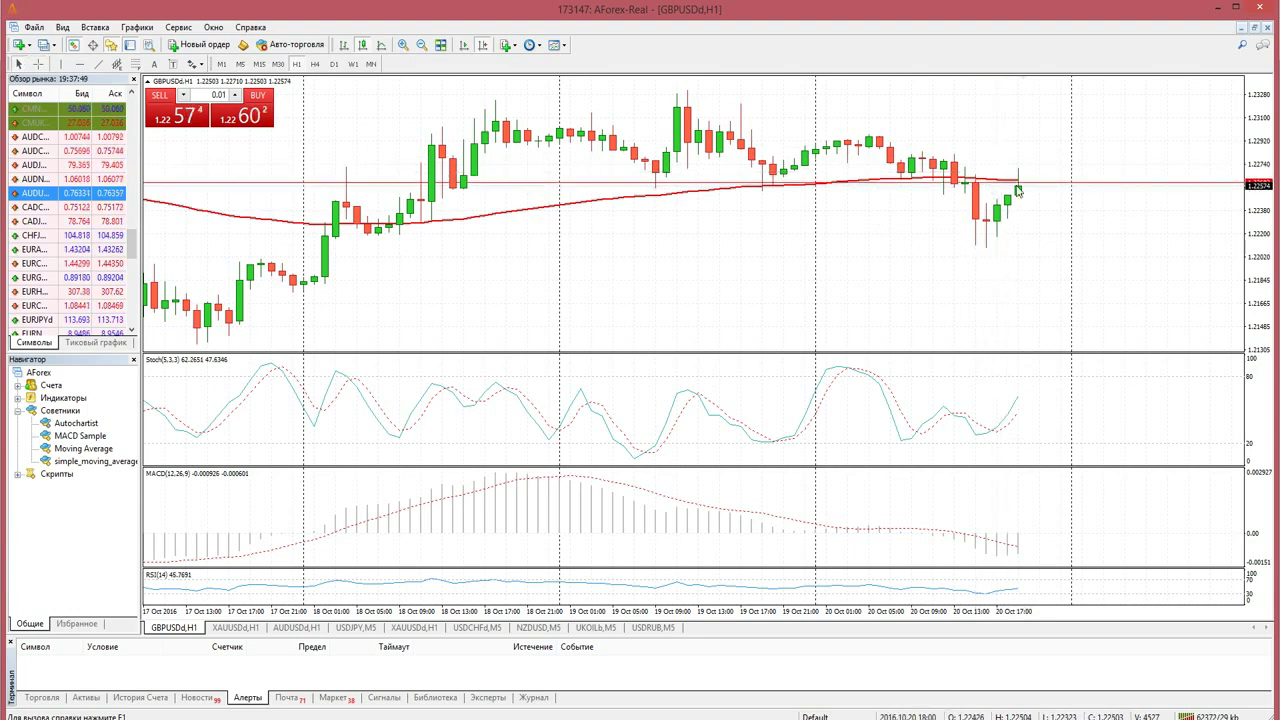
{"action": "left_click", "coordinate": [421, 45]}
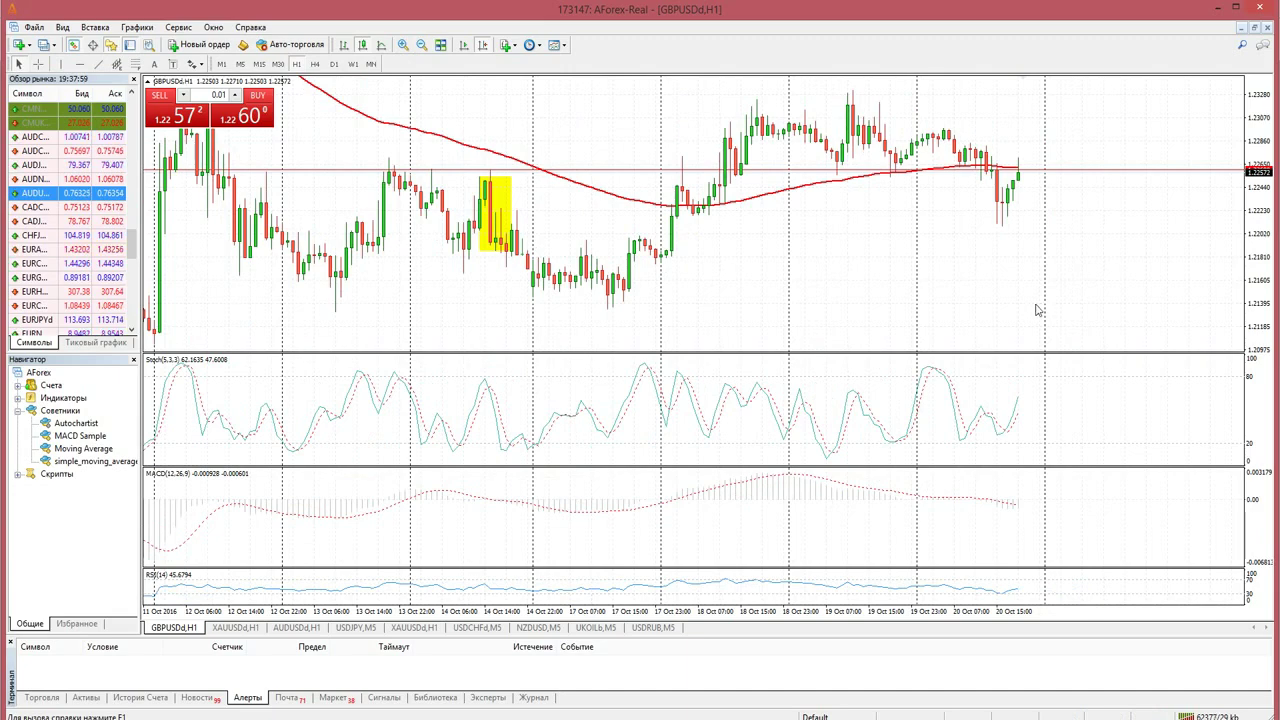
Look through the available volume indicators for the GBPUSDd chart without adding one.
{"action": "key", "text": "alt+Tab"}
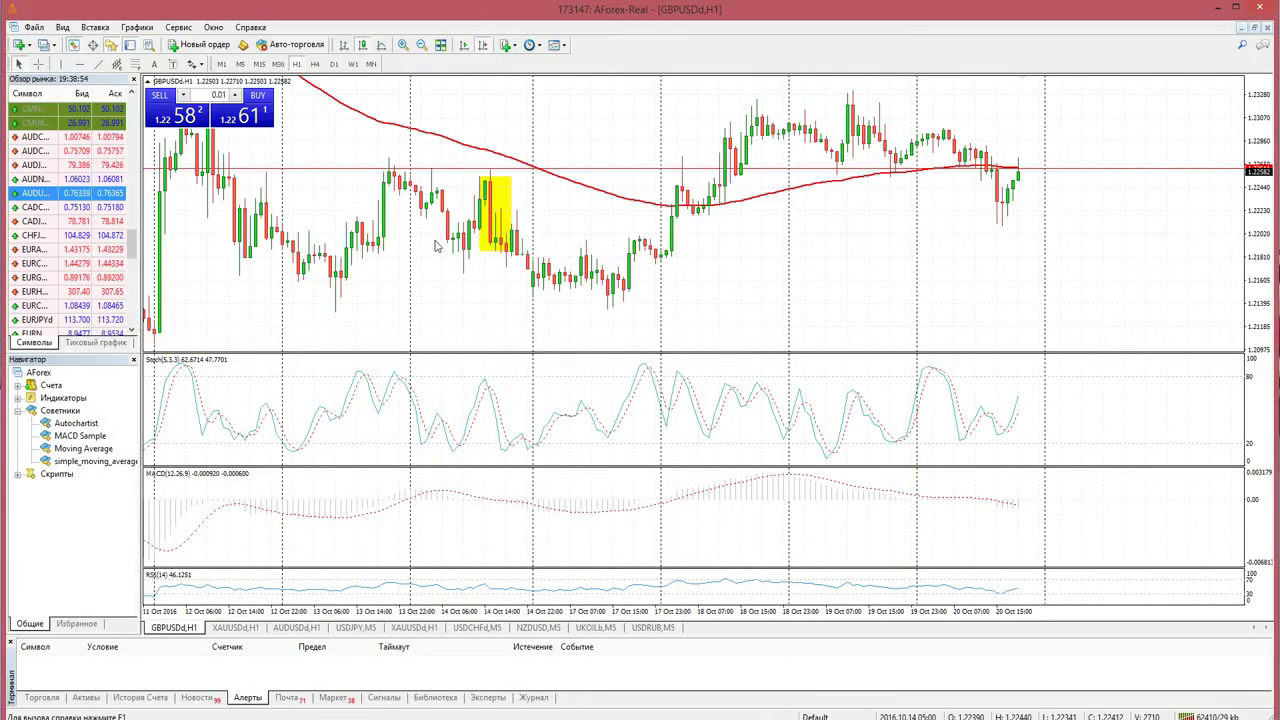
{"action": "left_click", "coordinate": [507, 45]}
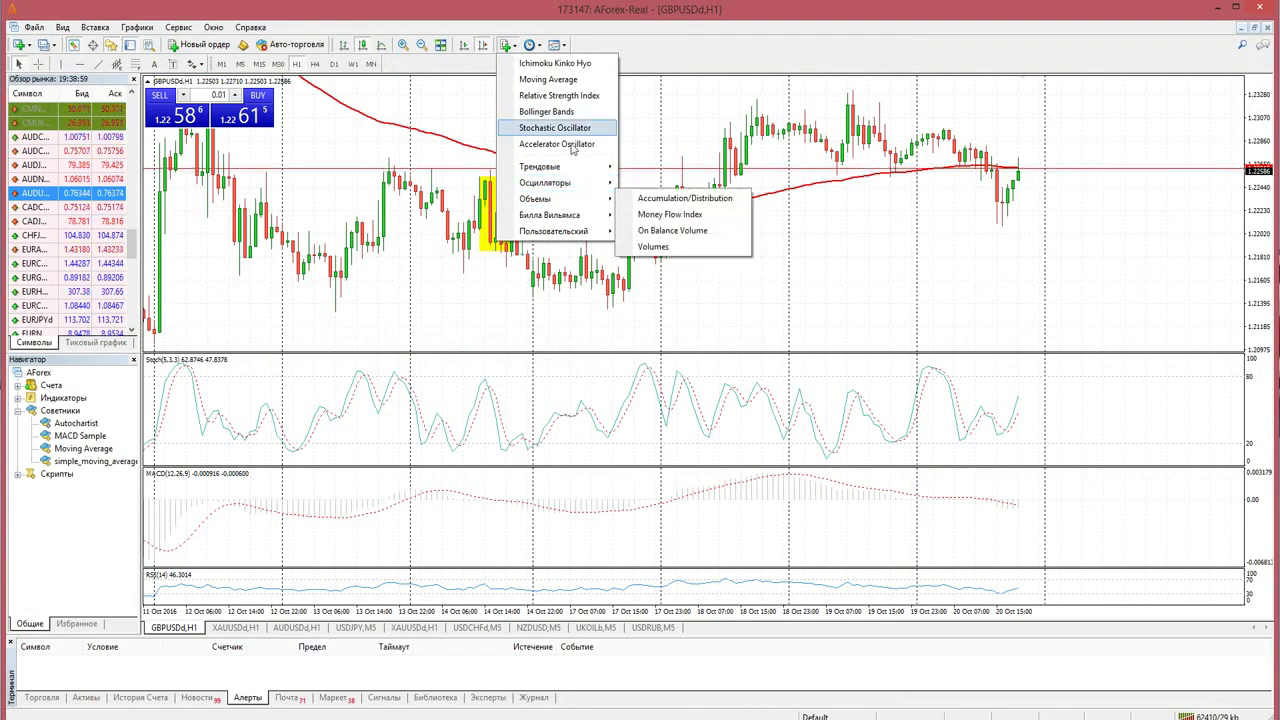
{"action": "mouse_move", "coordinate": [562, 199]}
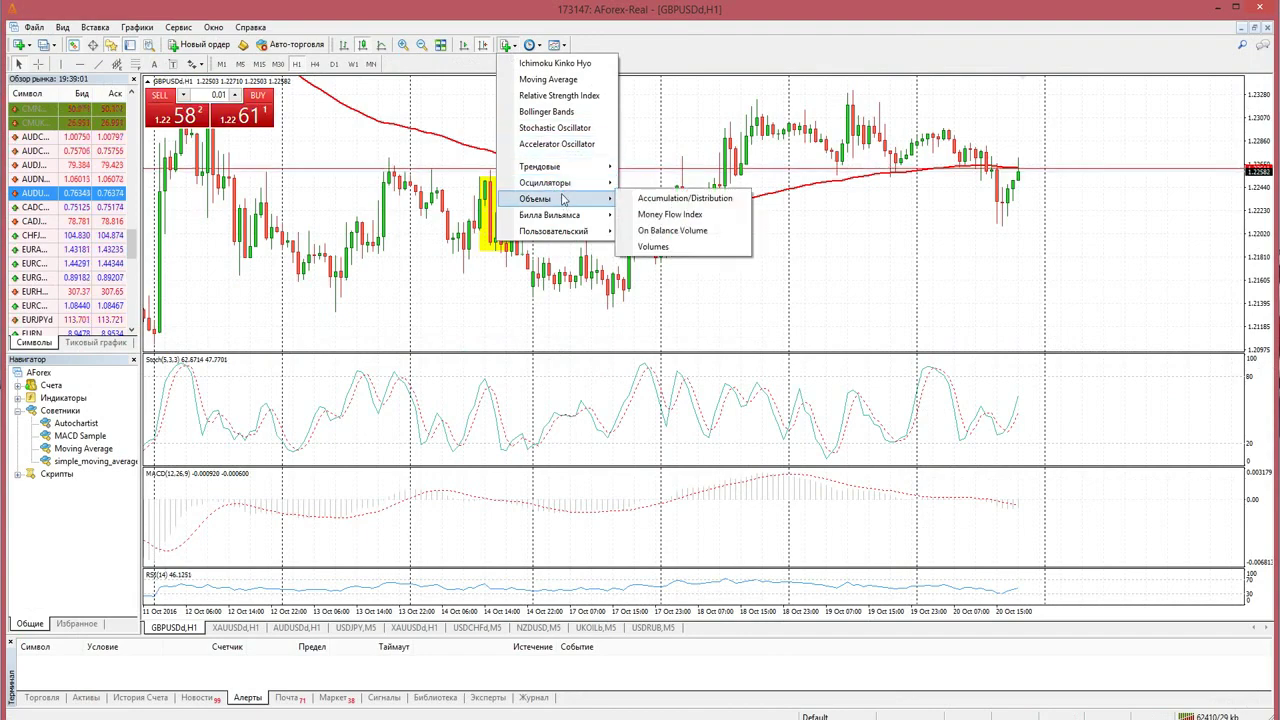
{"action": "left_click", "coordinate": [1060, 314]}
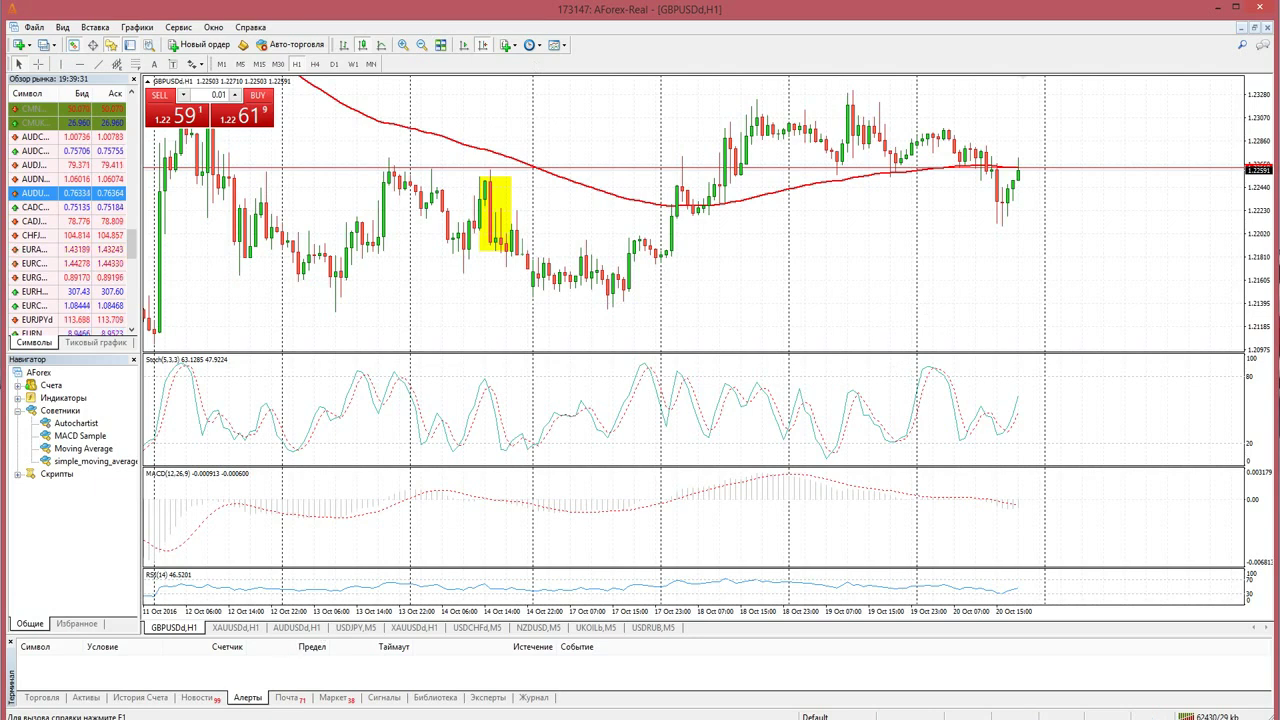
Find the CM symbols in the market watch list and widen the list so their full names are readable.
{"action": "mouse_move", "coordinate": [178, 719]}
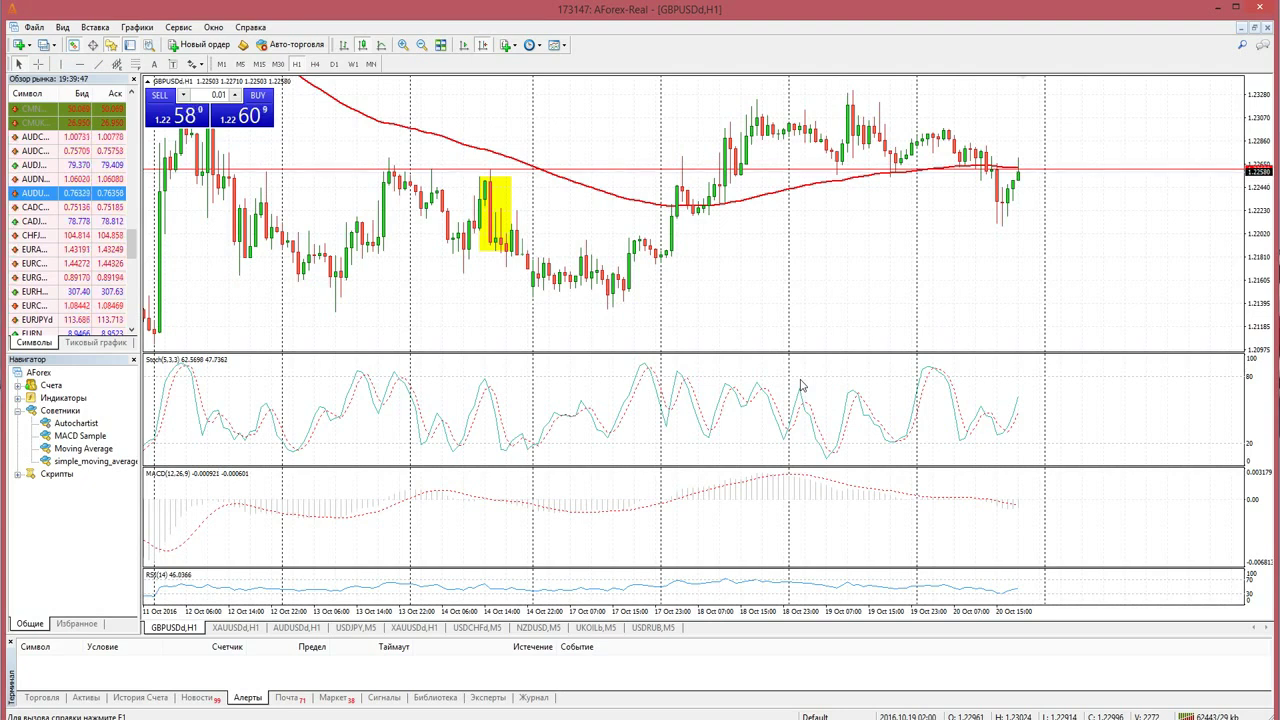
{"action": "left_click_drag", "start_coordinate": [130, 253], "coordinate": [130, 213]}
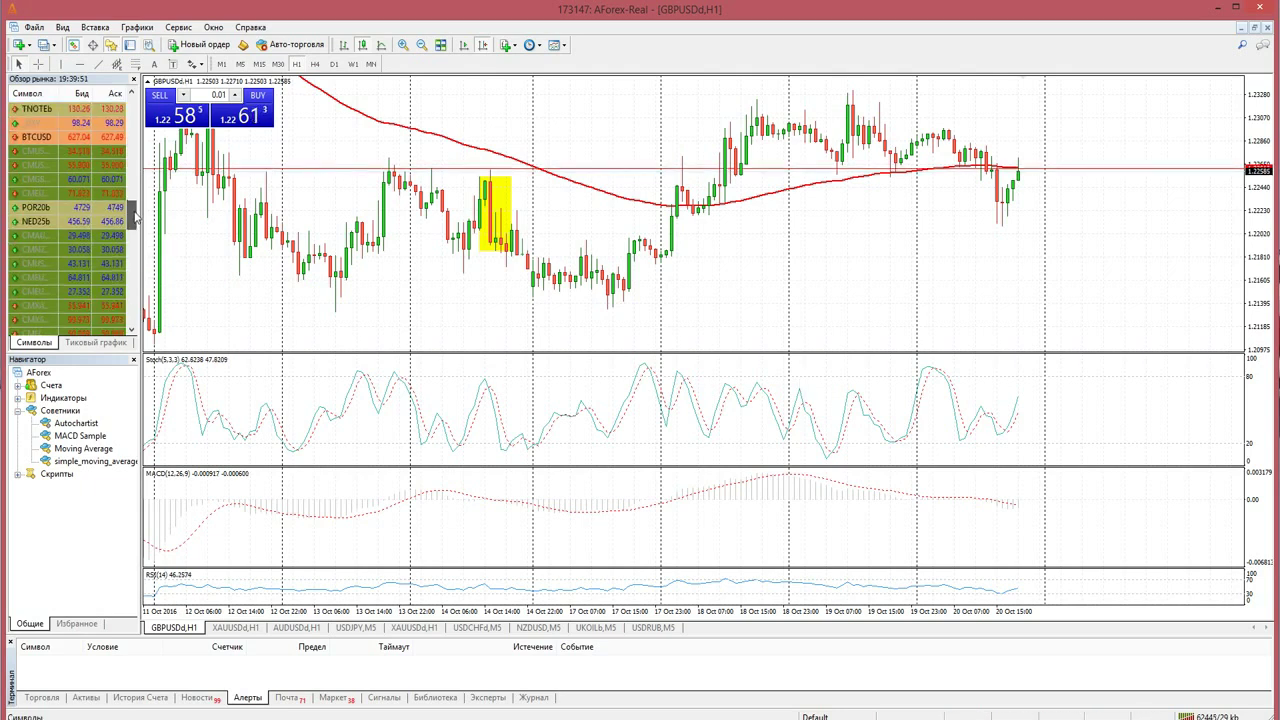
{"action": "left_click", "coordinate": [30, 151]}
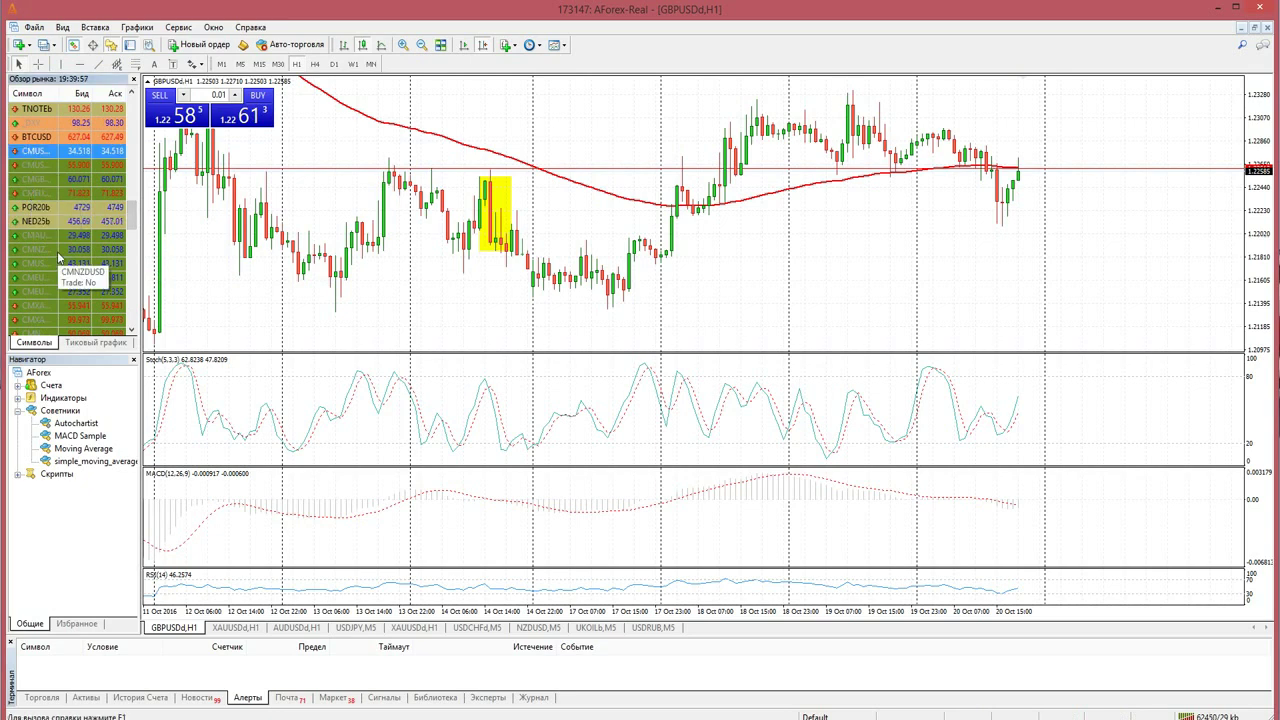
{"action": "left_click_drag", "start_coordinate": [67, 92], "coordinate": [97, 92]}
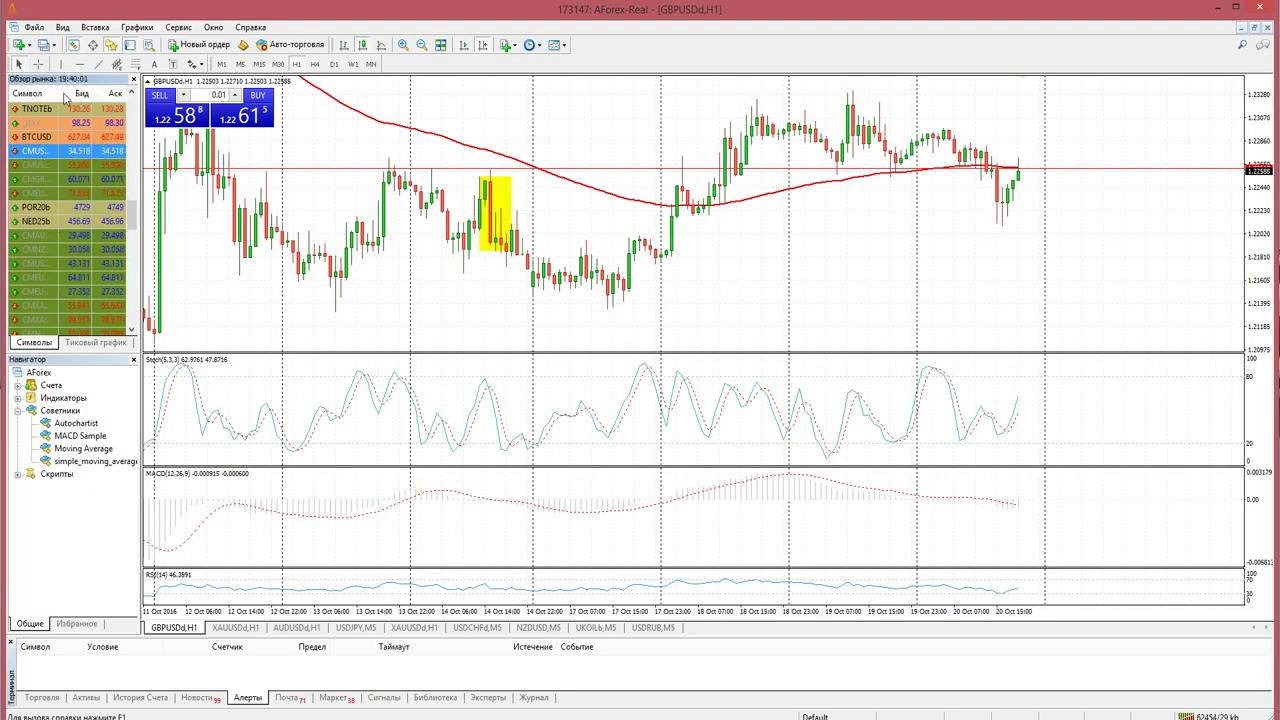
{"action": "left_click_drag", "start_coordinate": [143, 143], "coordinate": [212, 143]}
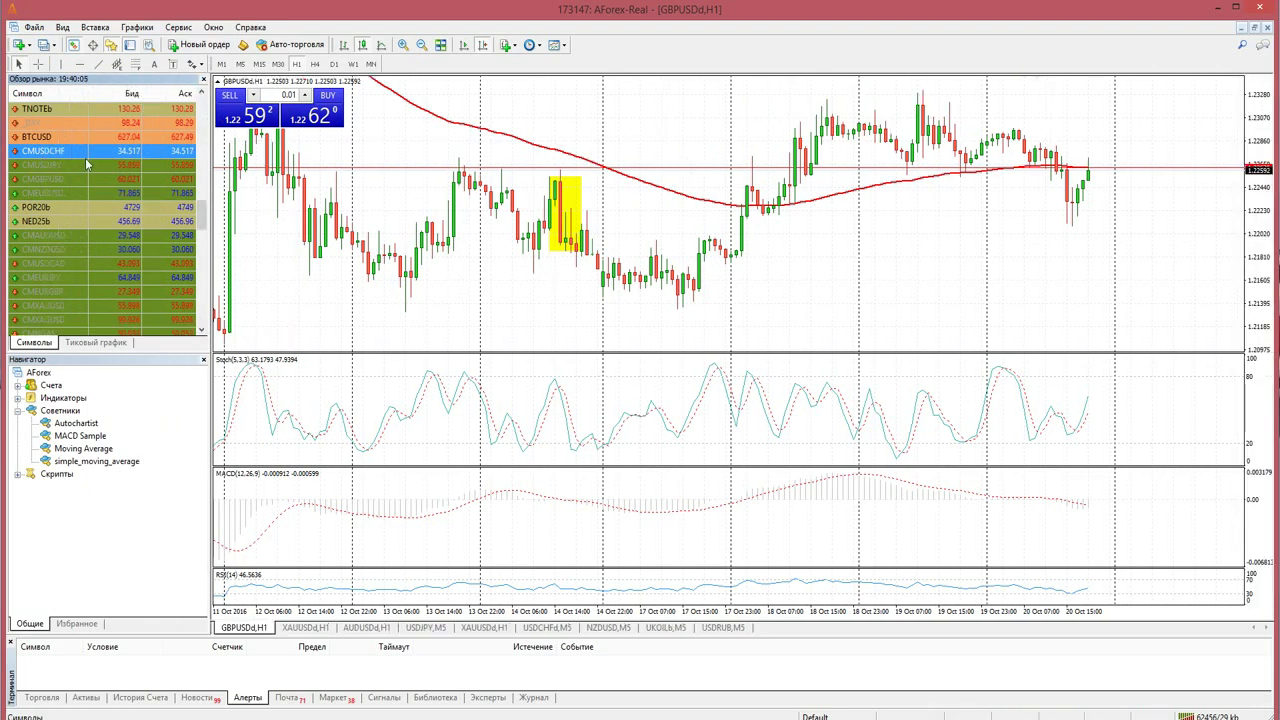
Load the CMGBPUSD symbol into the H1 chart in place of GBPUSDd, showing its history back to August 2016.
{"action": "left_click", "coordinate": [50, 167]}
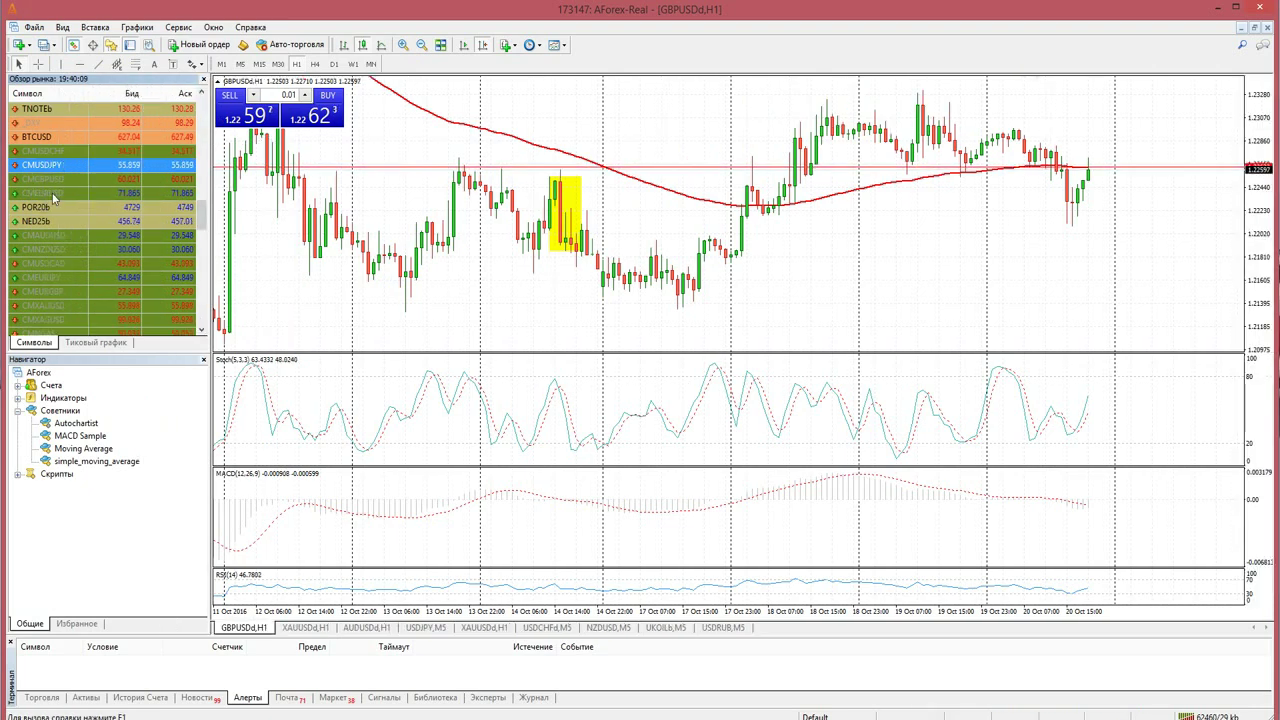
{"action": "left_click_drag", "start_coordinate": [57, 183], "coordinate": [831, 296]}
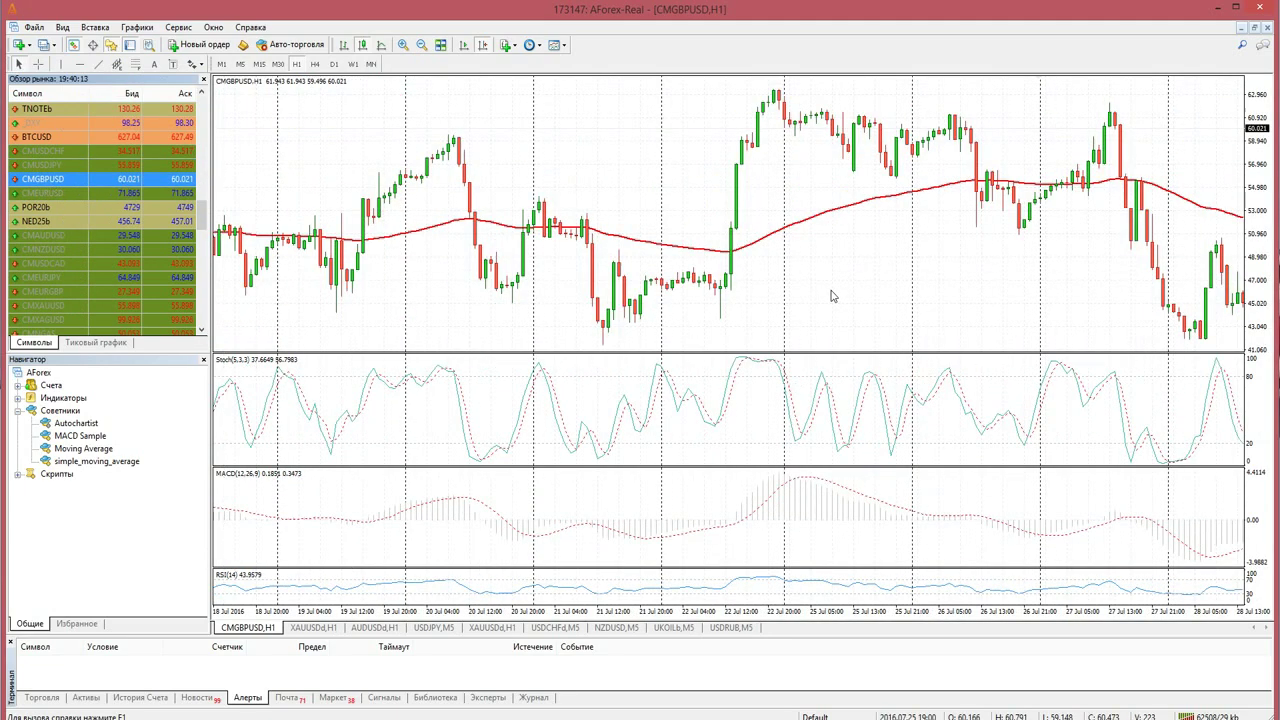
{"action": "left_click", "coordinate": [421, 45]}
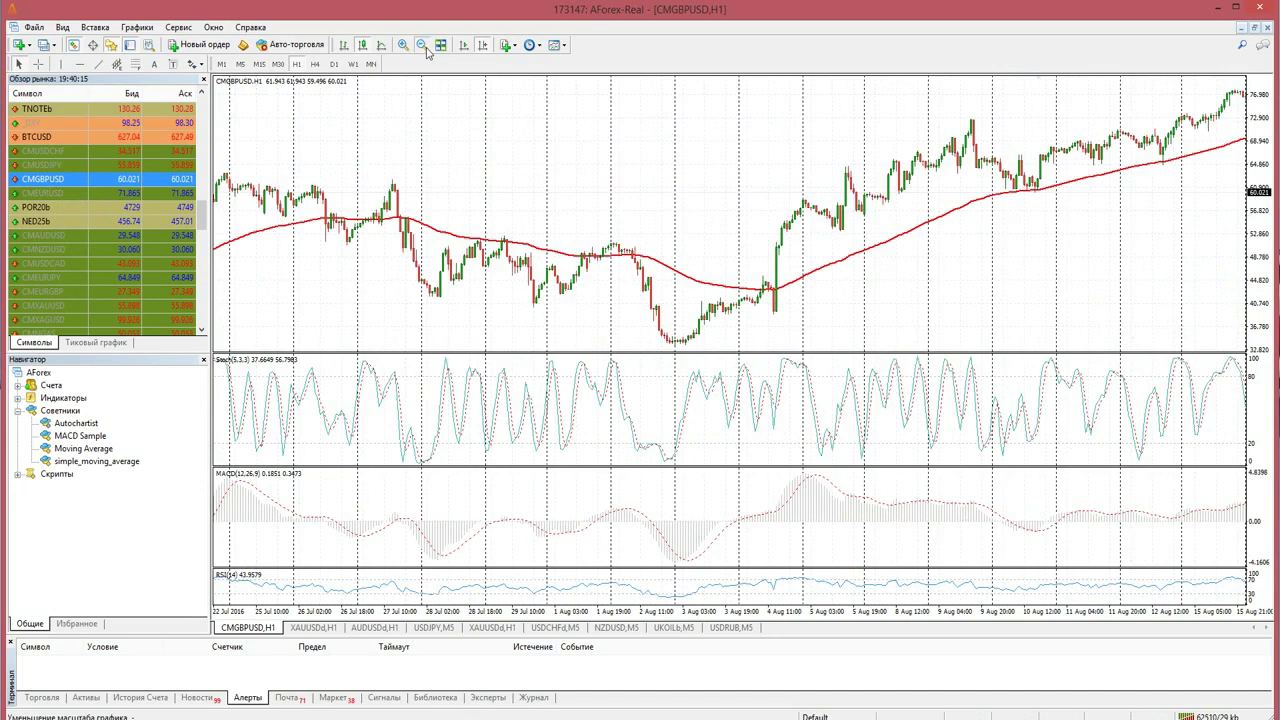
{"action": "left_click", "coordinate": [421, 45]}
{"action": "left_click", "coordinate": [421, 45]}
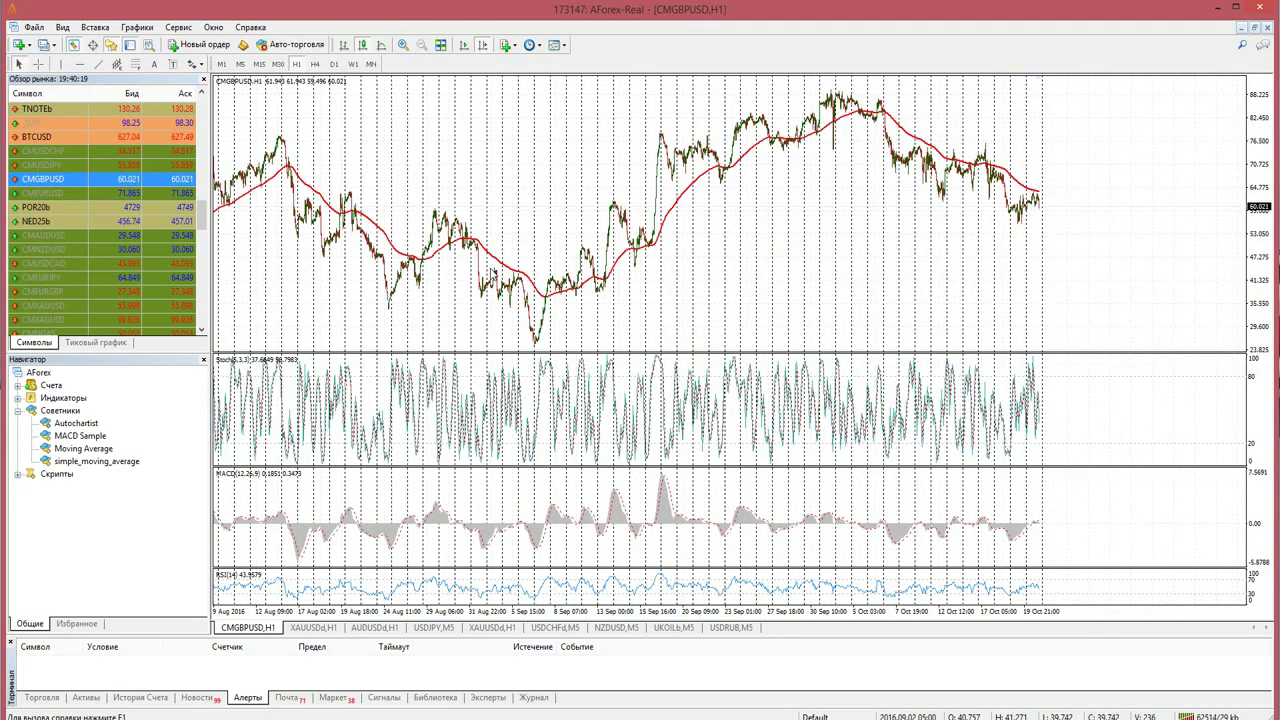
Examine the CMGBPUSD peak around 3 October 2016 with the crosshair, and view the Daily timeframe before returning to H1.
{"action": "middle_click", "coordinate": [860, 190]}
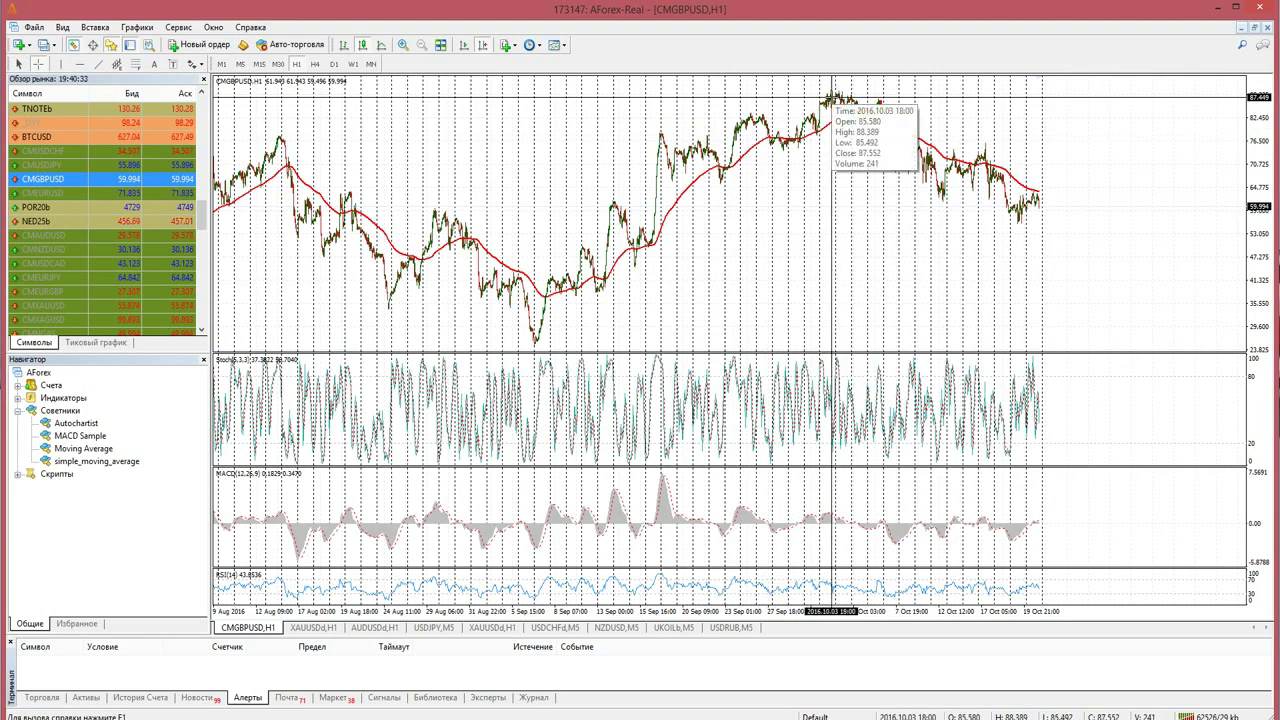
{"action": "left_click", "coordinate": [848, 100]}
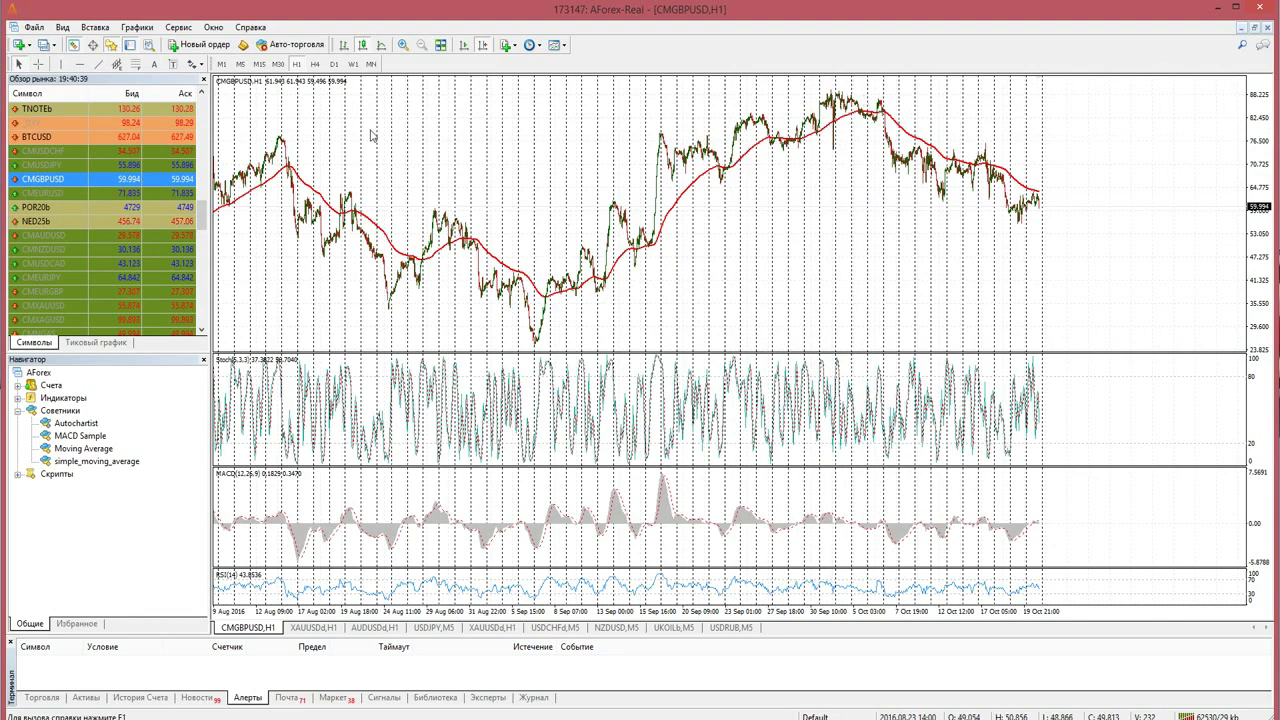
{"action": "left_click", "coordinate": [334, 64]}
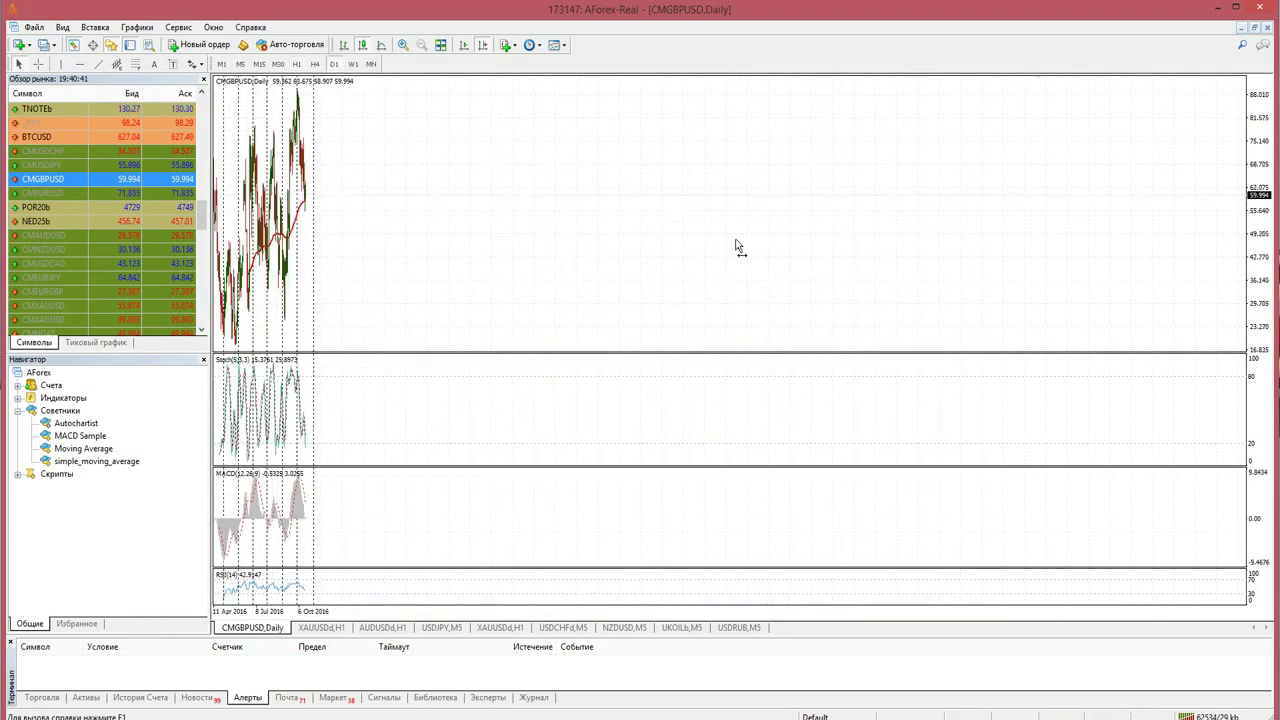
{"action": "left_click", "coordinate": [296, 64]}
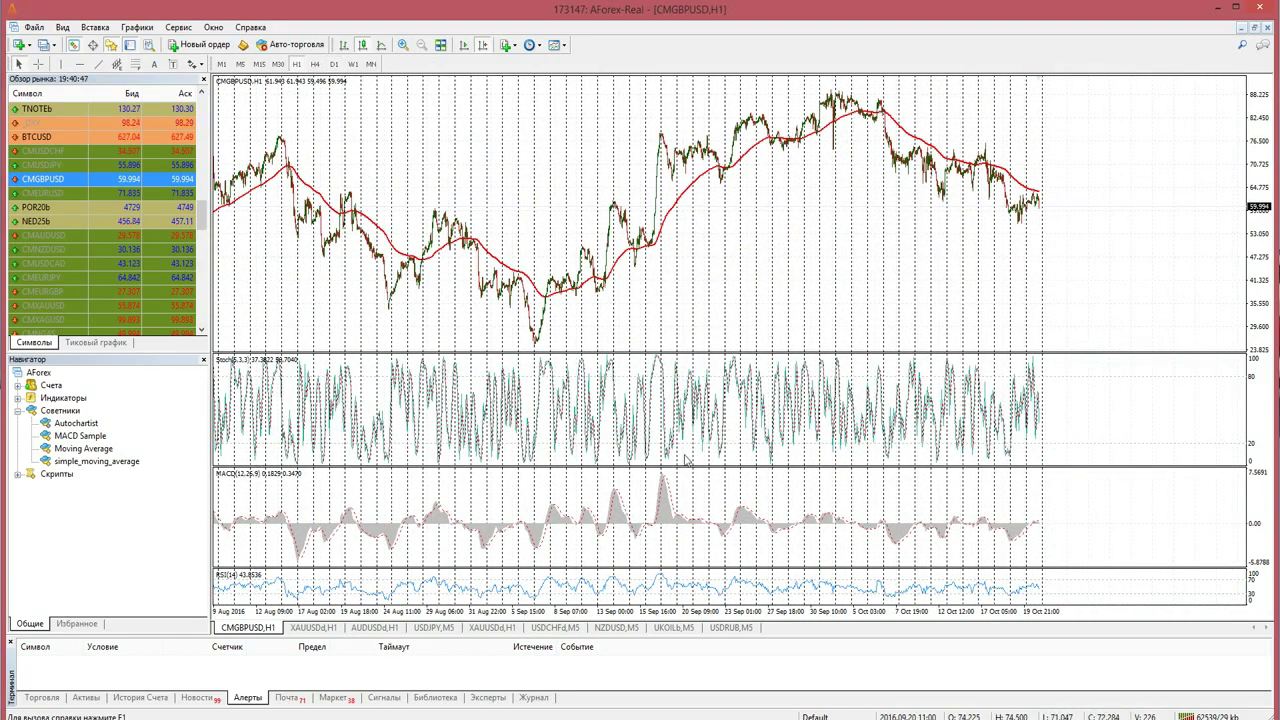
Load the GBPUSD symbol from the start of the market watch list into the H1 chart in place of CMGBPUSD.
{"action": "scroll", "coordinate": [135, 285], "scroll_direction": "up", "scroll_amount": 4}
{"action": "scroll", "coordinate": [135, 285], "scroll_direction": "up", "scroll_amount": 8}
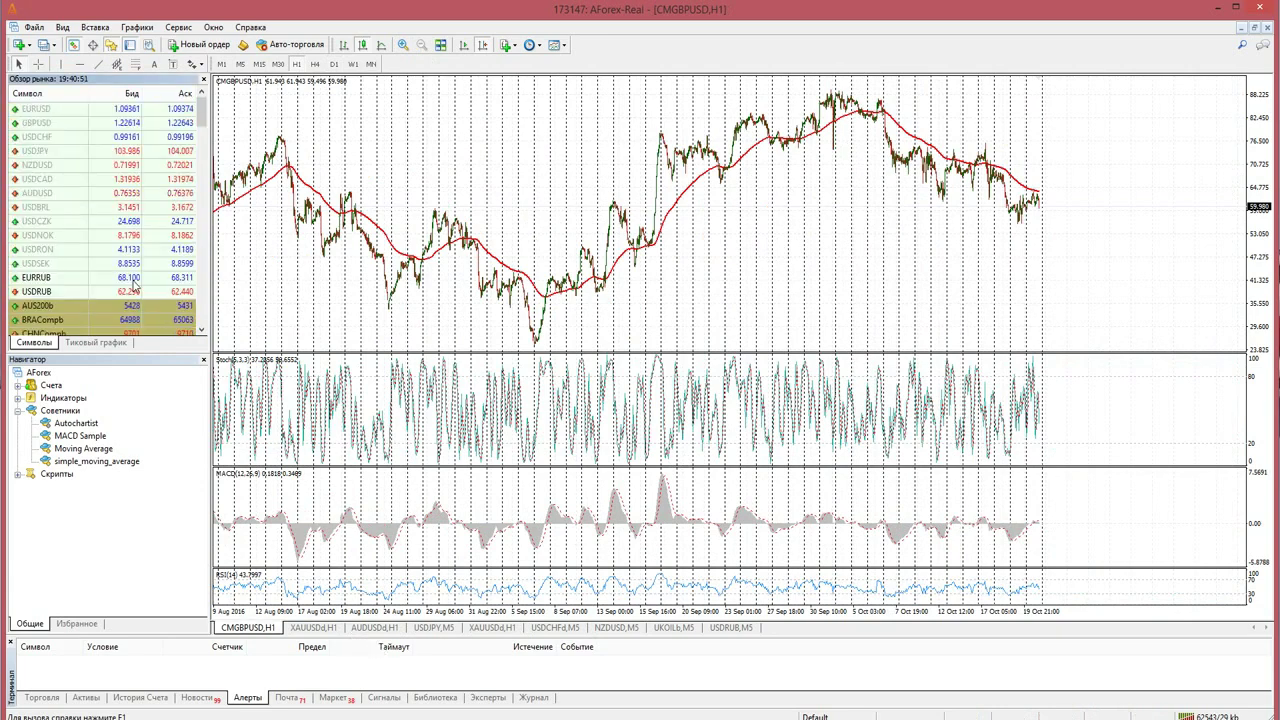
{"action": "left_click_drag", "start_coordinate": [55, 125], "coordinate": [481, 167]}
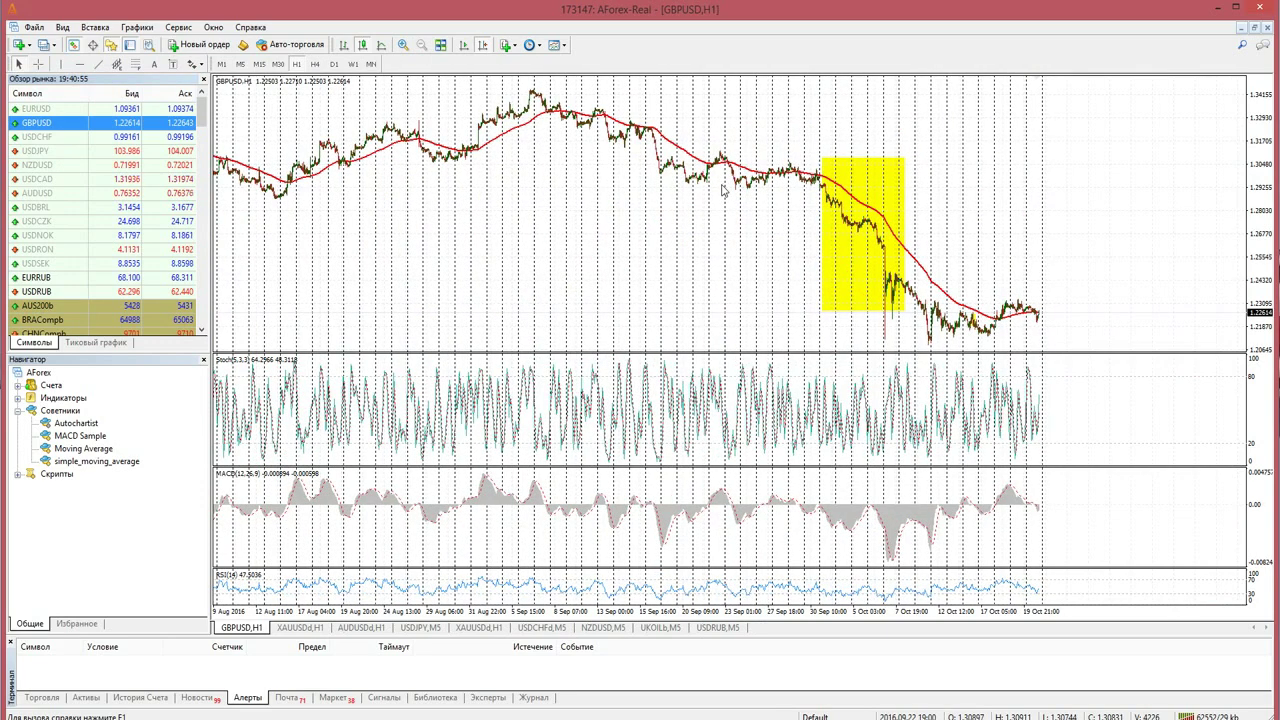
Examine the highlighted GBPUSD decline around 6 October 2016 with the crosshair, and check the general chat in Google Chrome.
{"action": "middle_click", "coordinate": [857, 235]}
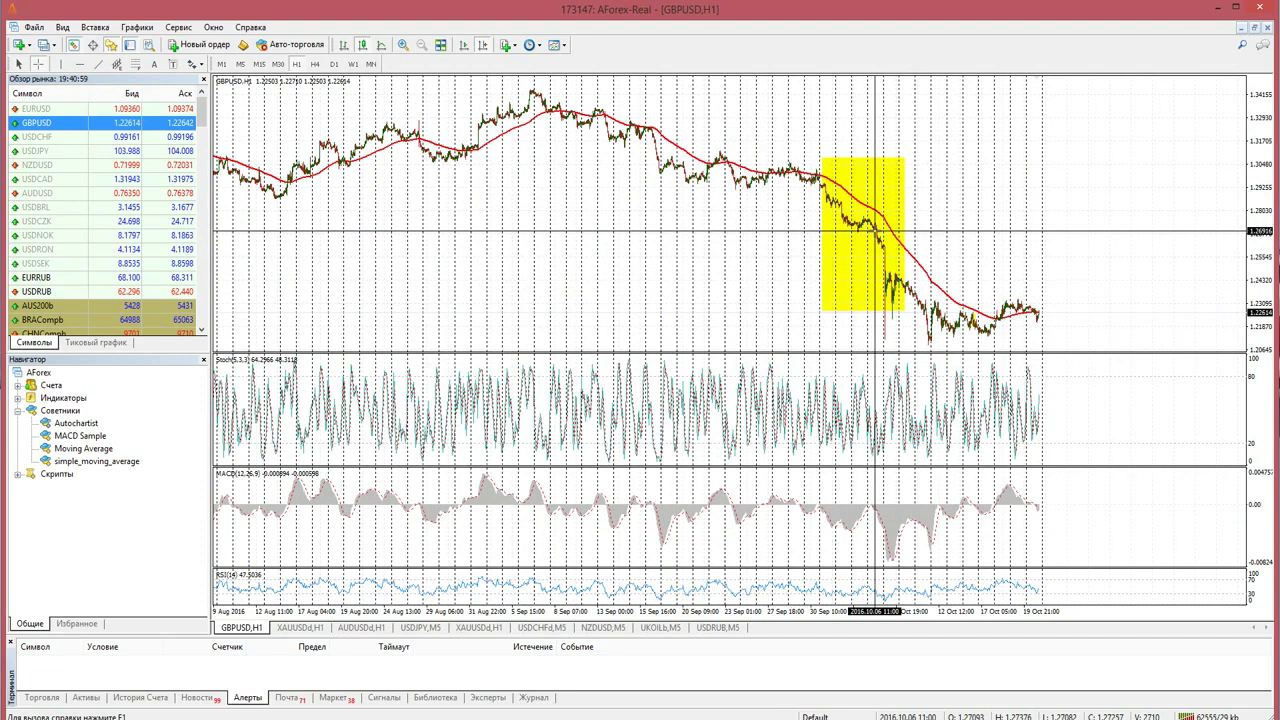
{"action": "middle_click", "coordinate": [891, 235]}
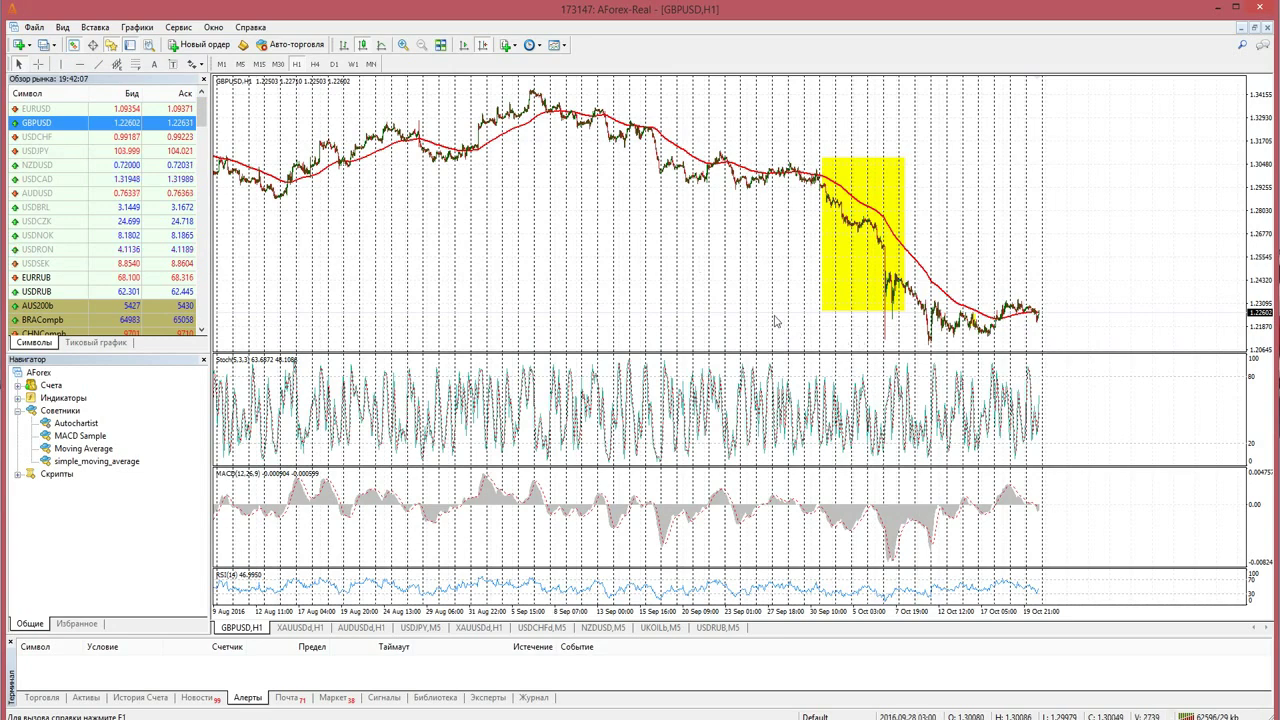
{"action": "key", "text": "alt+Tab"}
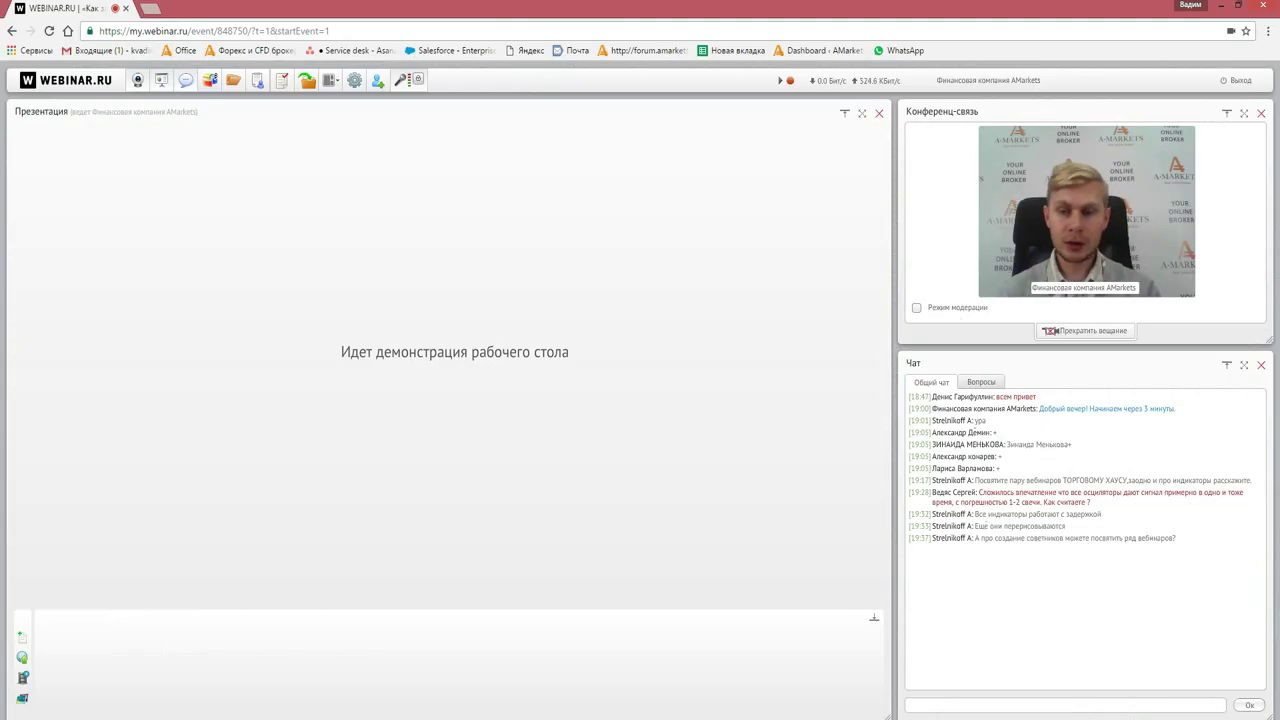